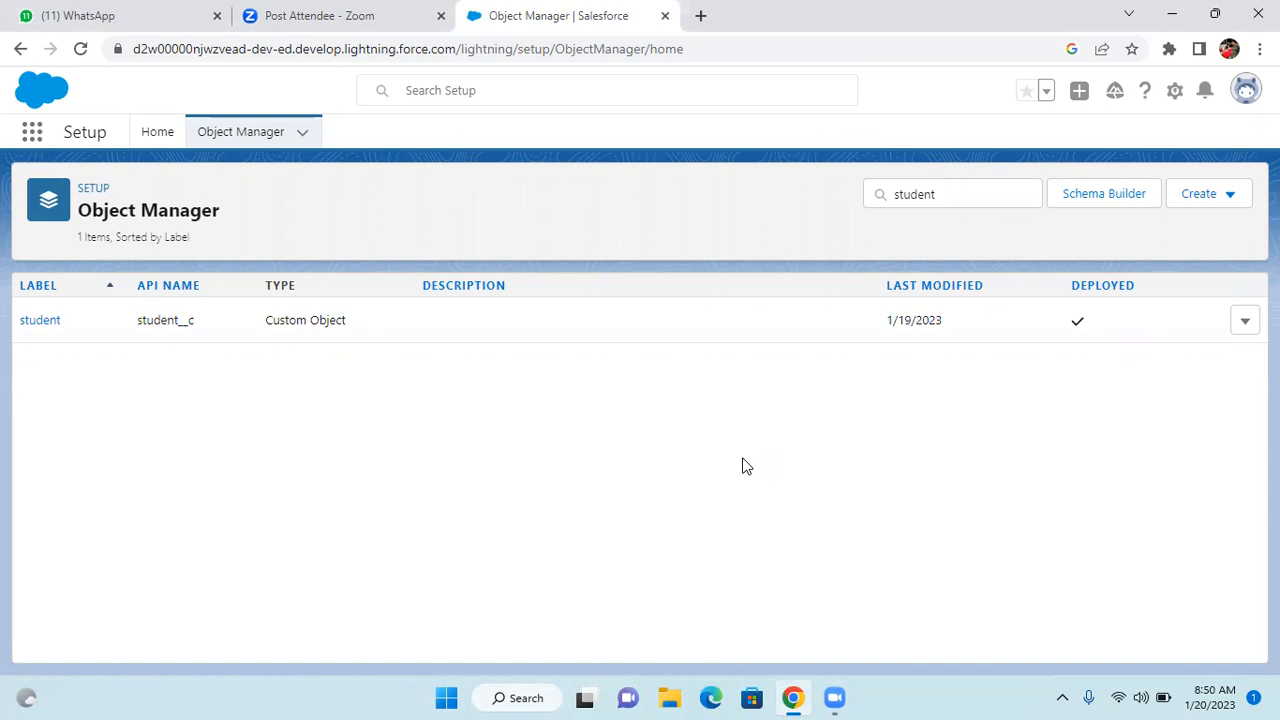
Step: Open the student object's Fields & Relationships list and look through its existing fields
{"action": "left_click", "coordinate": [40, 321]}
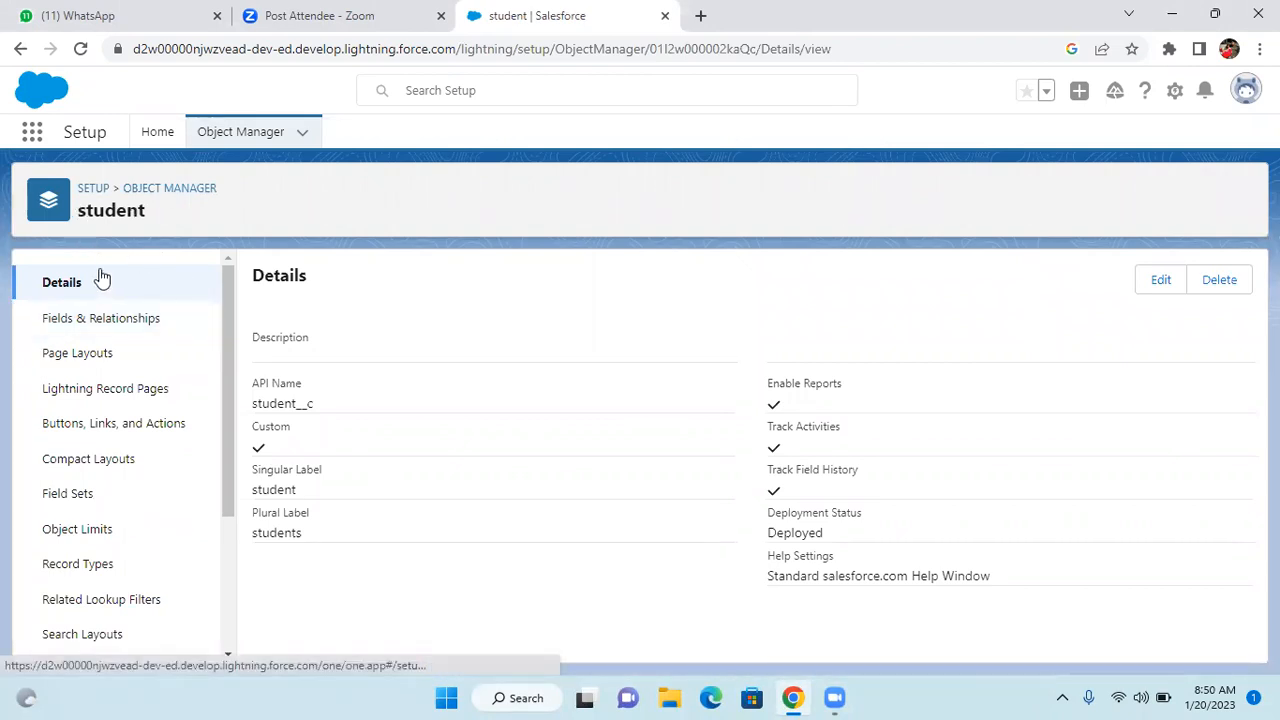
{"action": "left_click", "coordinate": [126, 320]}
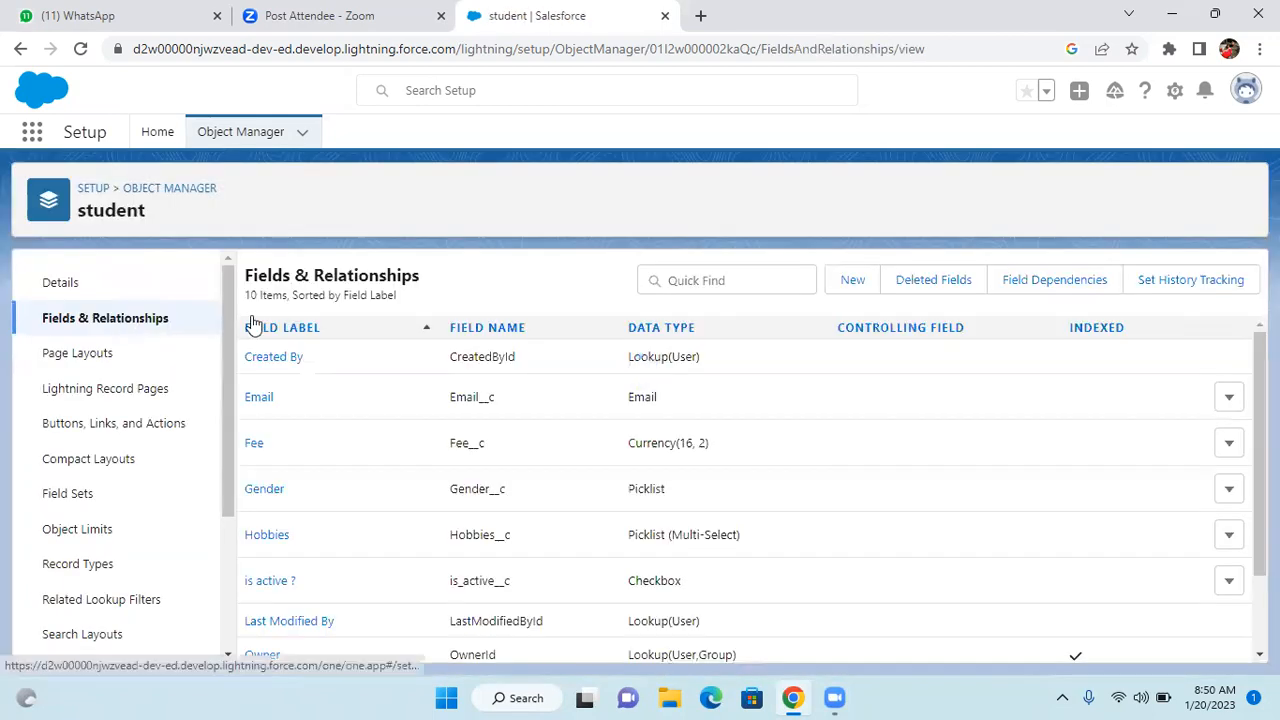
{"action": "scroll", "coordinate": [512, 472], "scroll_direction": "down", "scroll_amount": 1}
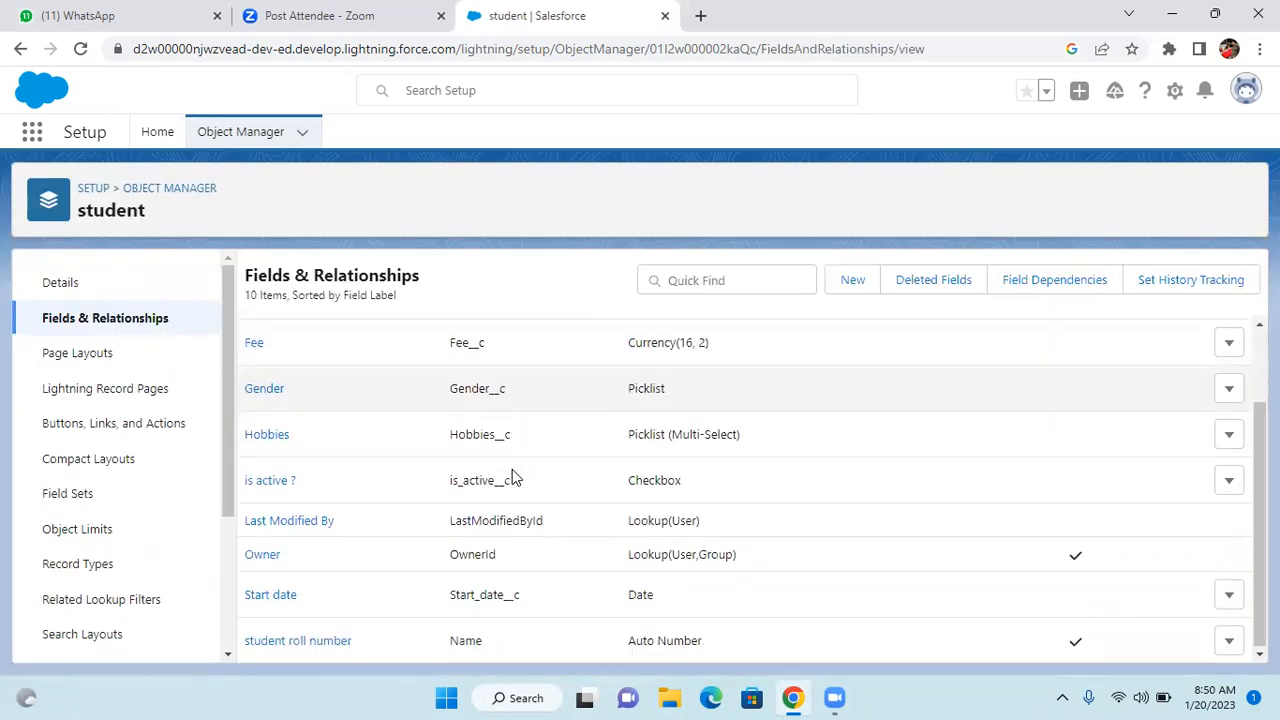
{"action": "scroll", "coordinate": [512, 471], "scroll_direction": "up", "scroll_amount": 1}
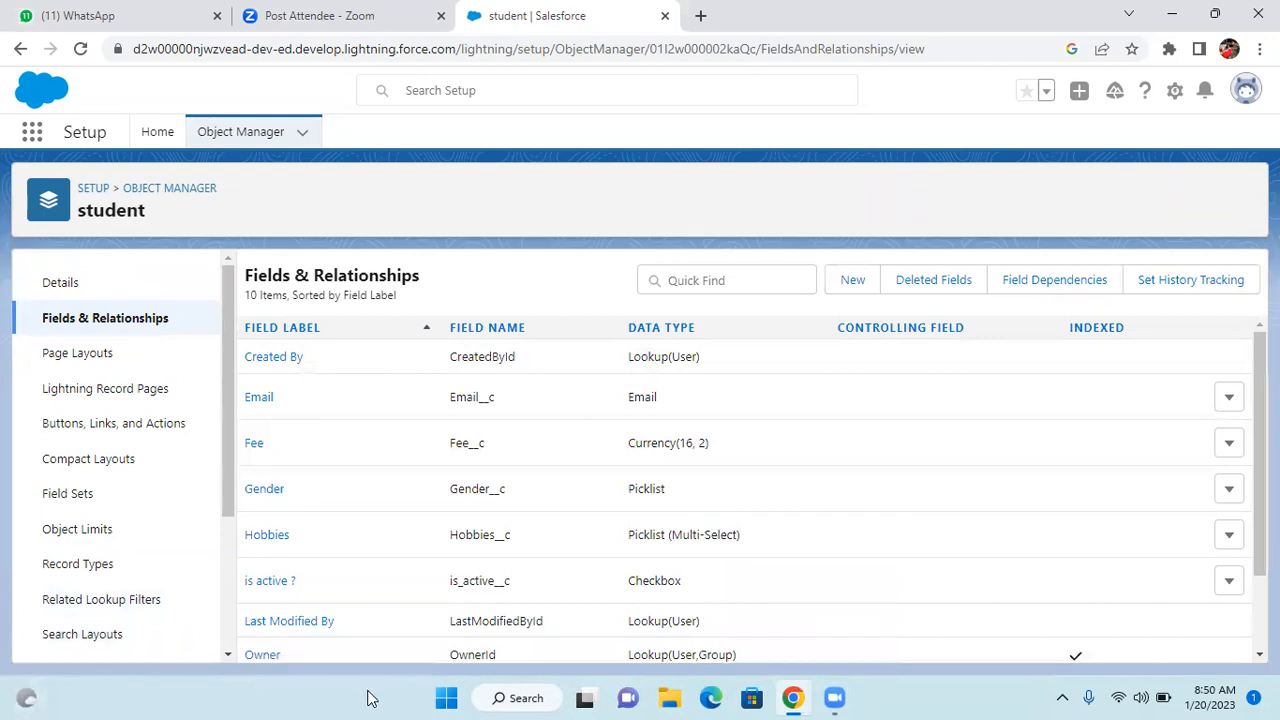
Step: Switch to Notepad++ and start a new blank document
{"action": "left_click", "coordinate": [446, 698]}
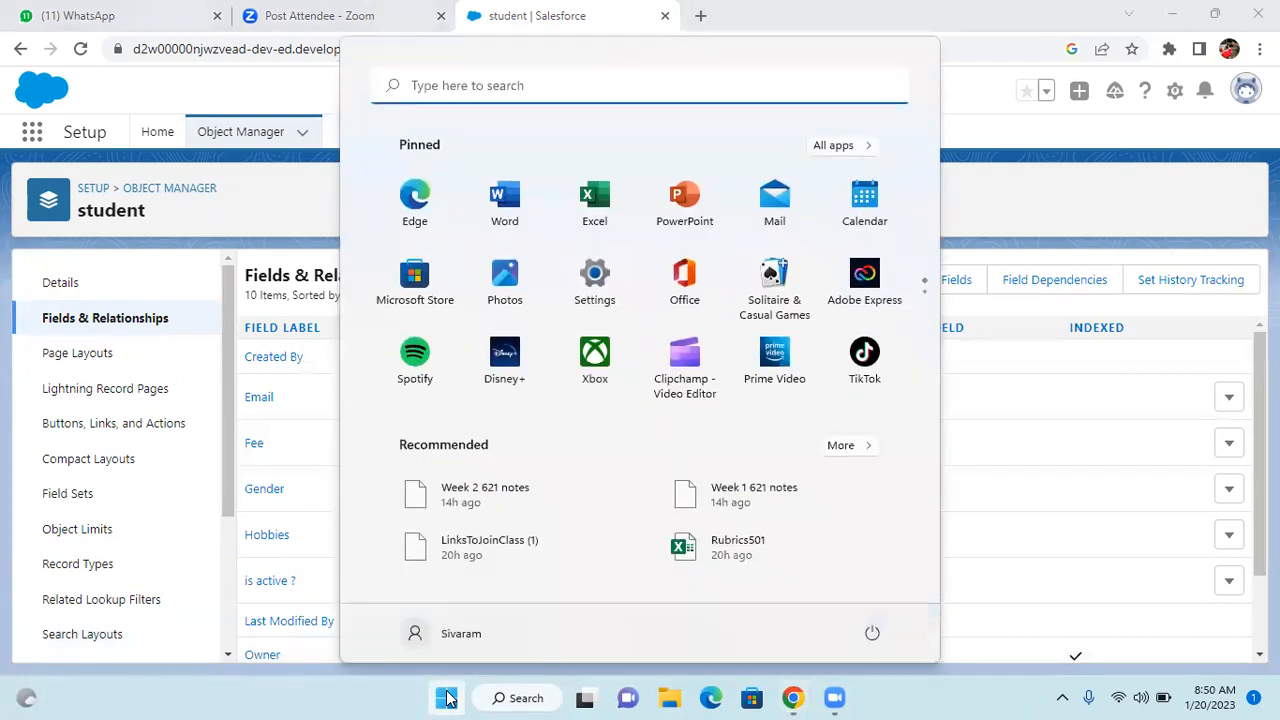
{"action": "type", "text": "n"}
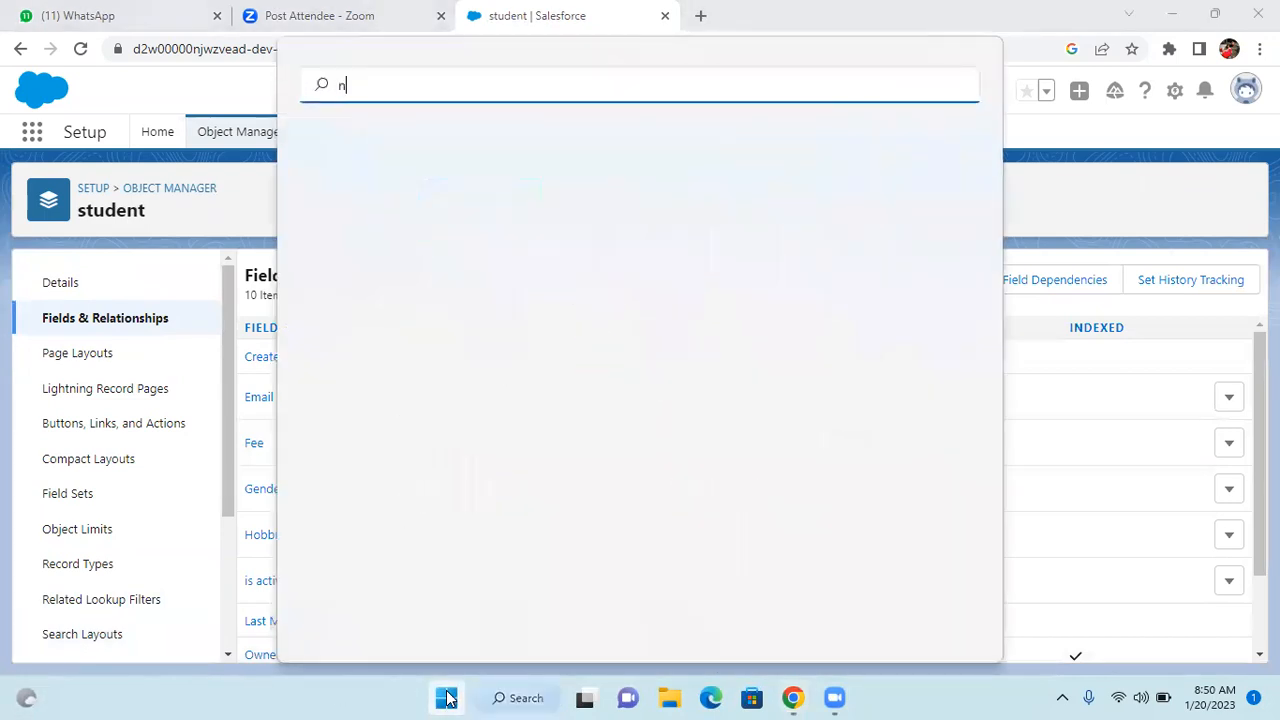
{"action": "type", "text": "otepad++"}
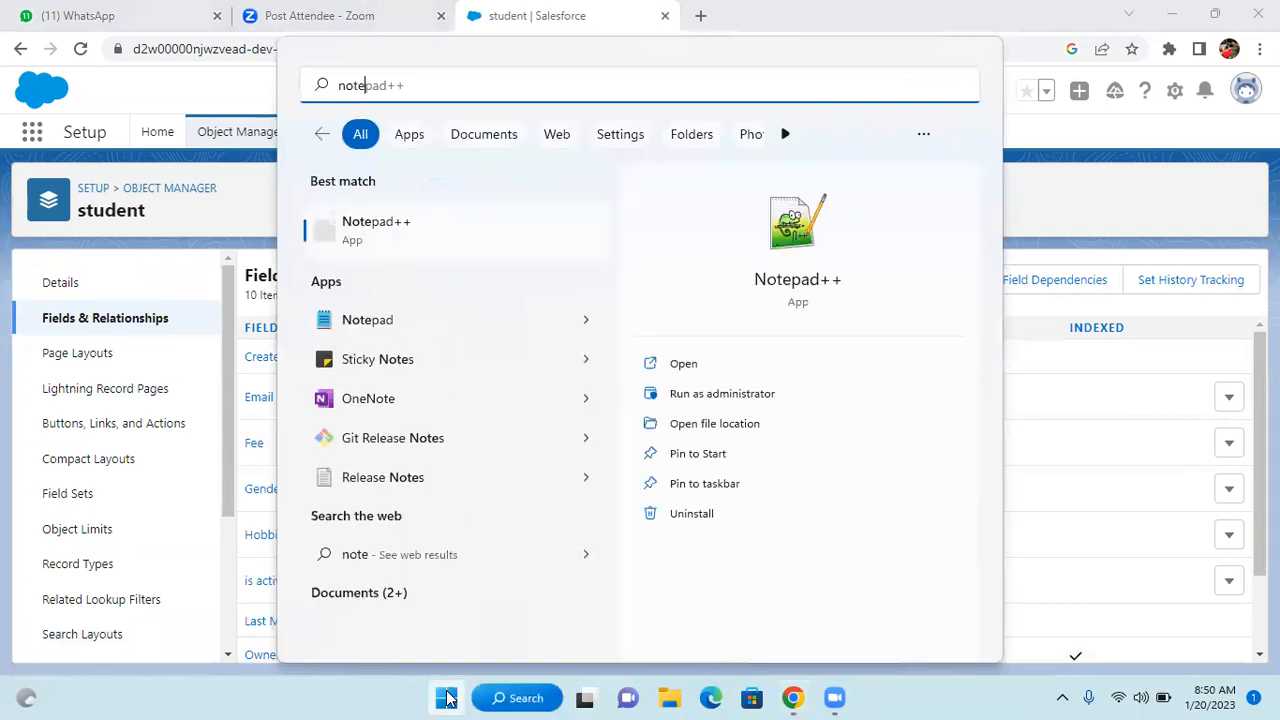
{"action": "key", "text": "Return"}
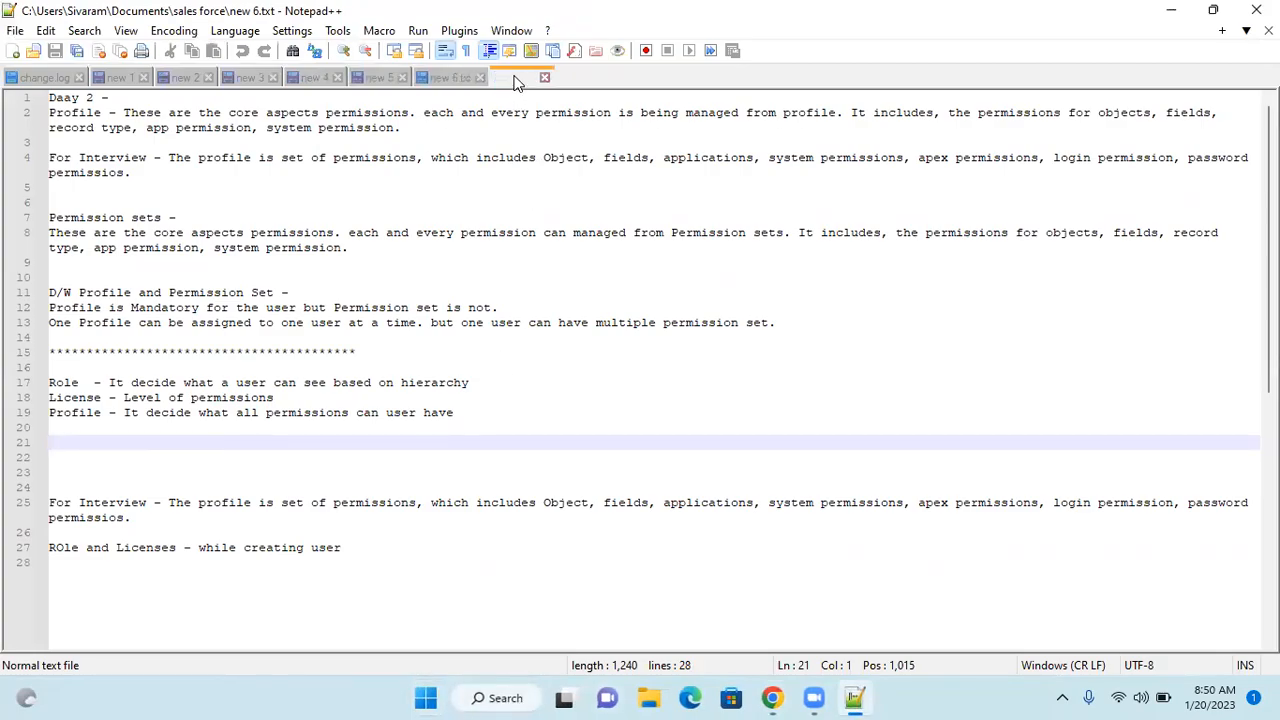
{"action": "double_click", "coordinate": [515, 80]}
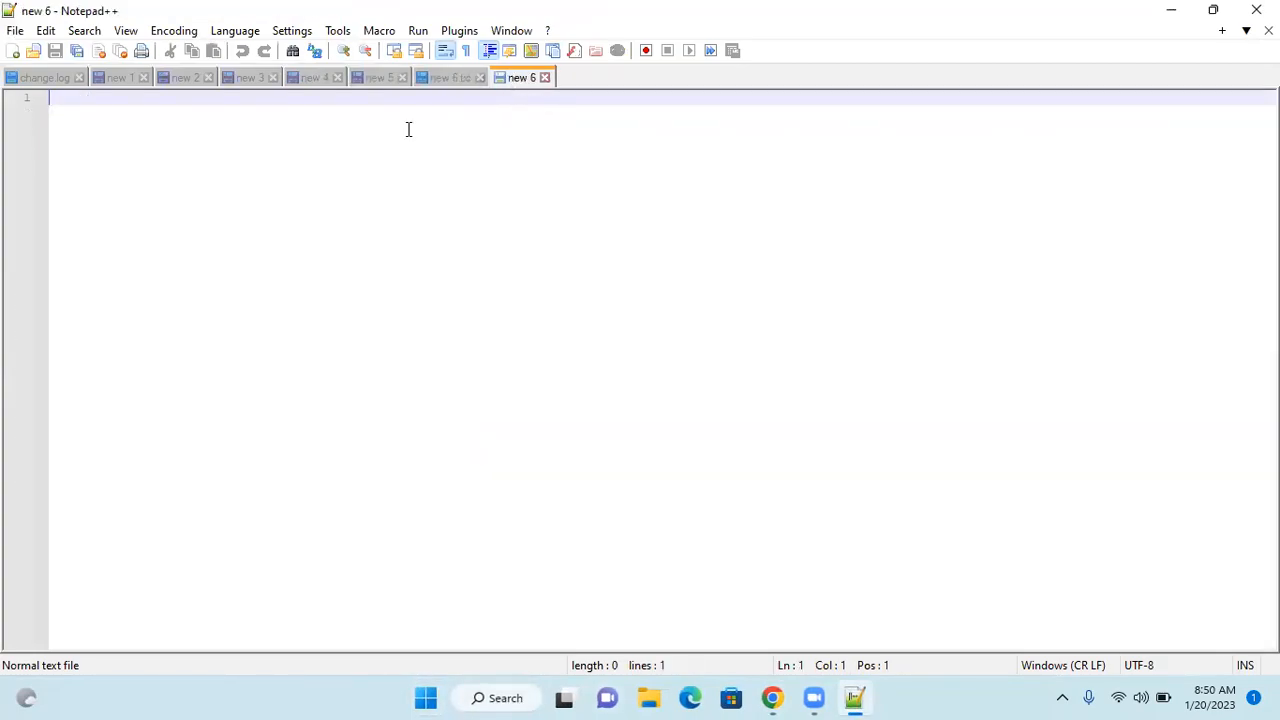
Step: Write the opening note line "Formula - It will be calculated based on some formula"
{"action": "type", "text": "For"}
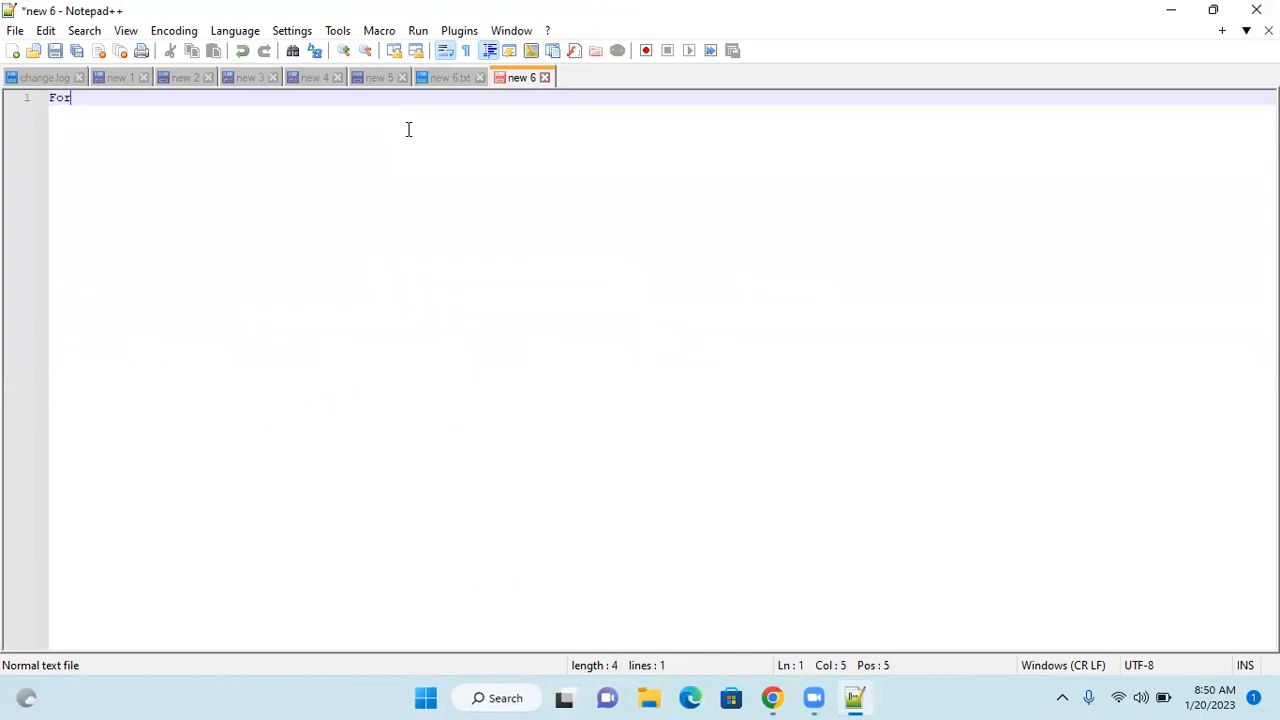
{"action": "type", "text": "mula ="}
{"action": "key", "text": "Return"}
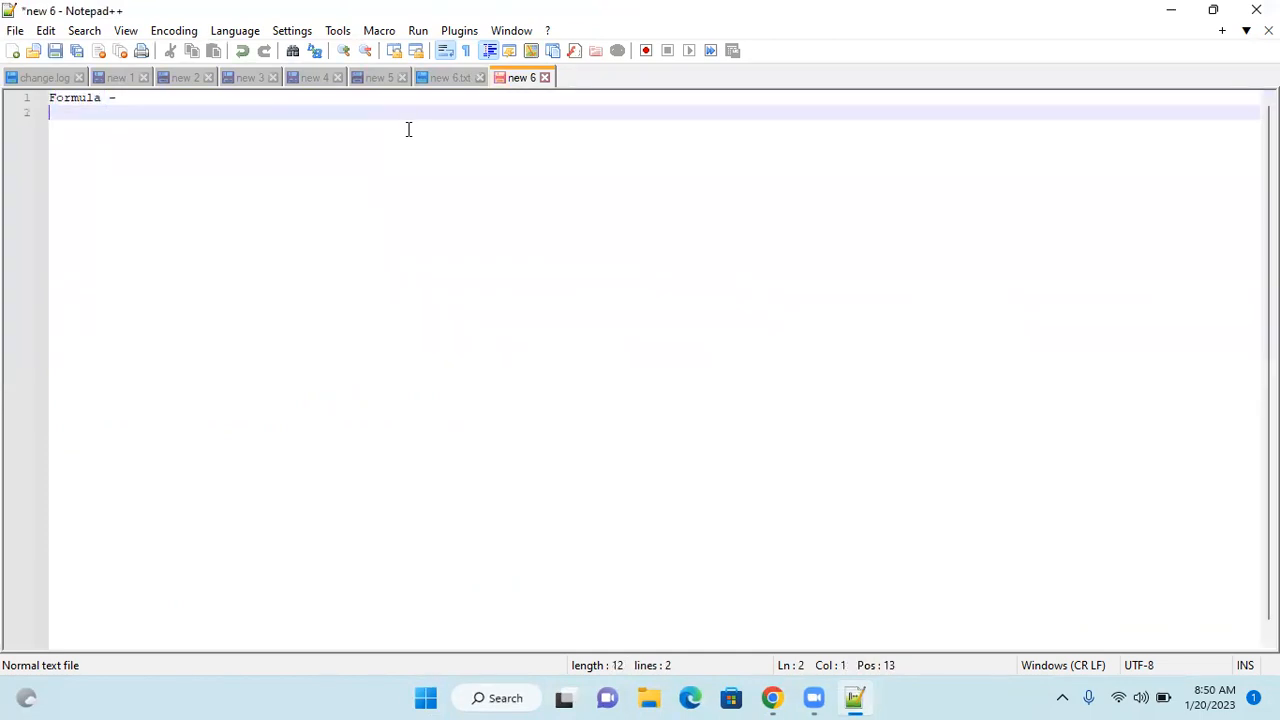
{"action": "left_click", "coordinate": [302, 99]}
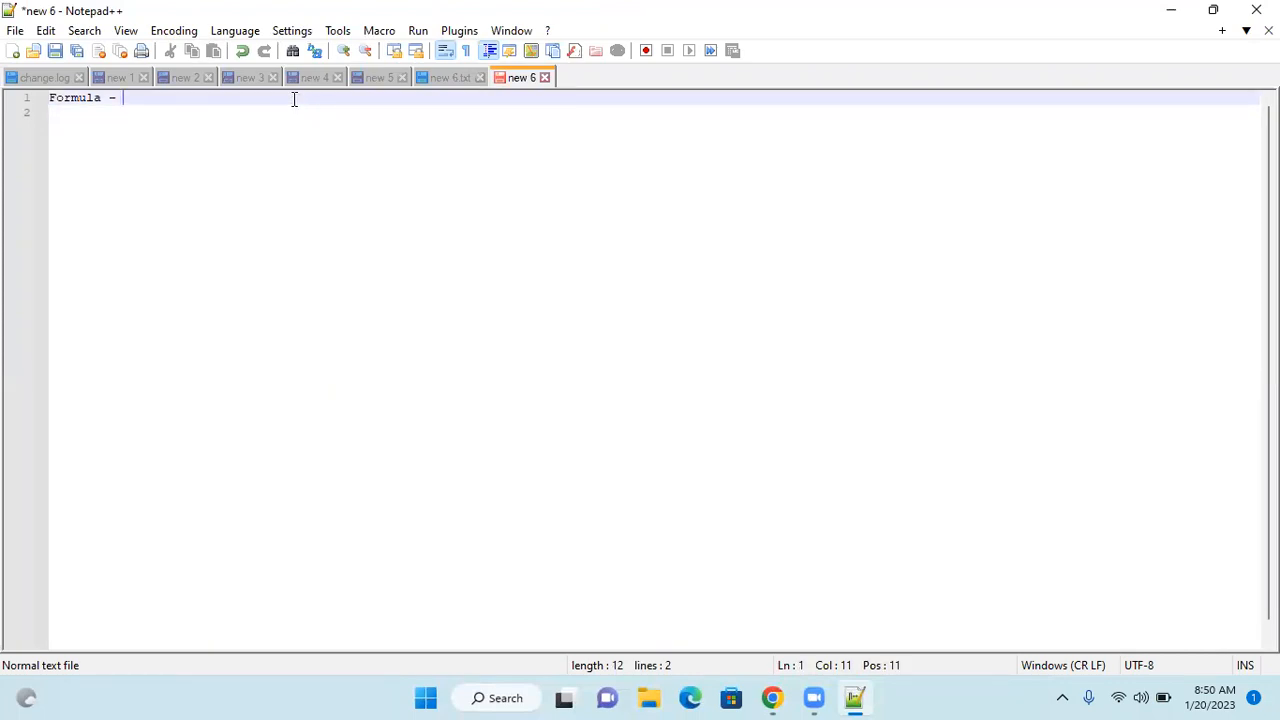
{"action": "type", "text": "It will be calc"}
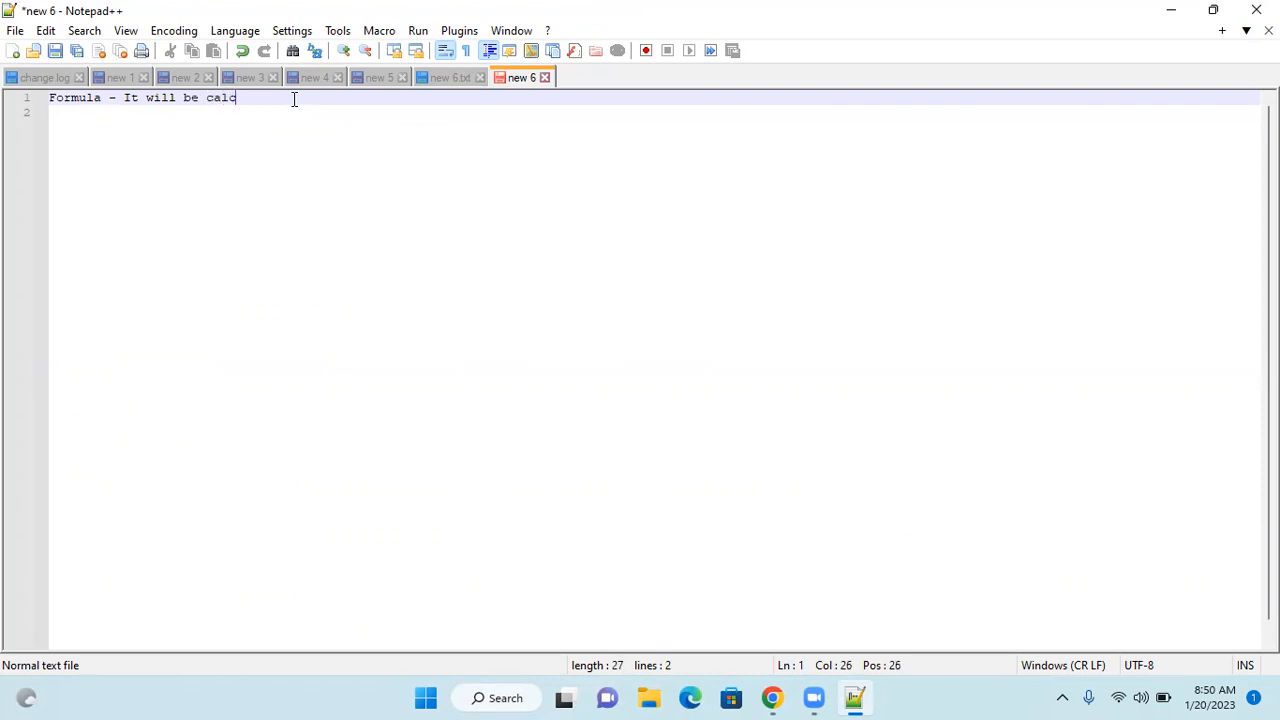
{"action": "type", "text": "ulated based on for"}
{"action": "key", "text": "BackSpace"}
{"action": "key", "text": "BackSpace"}
{"action": "key", "text": "BackSpace"}
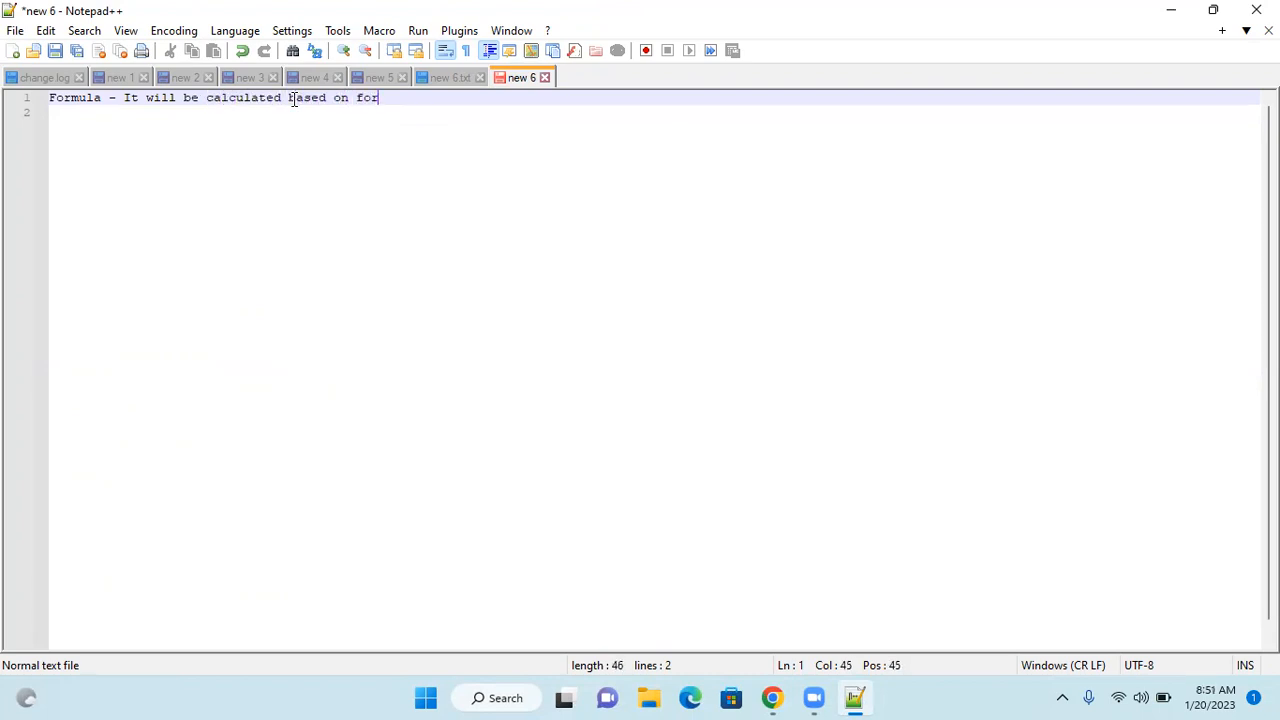
{"action": "type", "text": "some formula"}
{"action": "key", "text": "Return"}
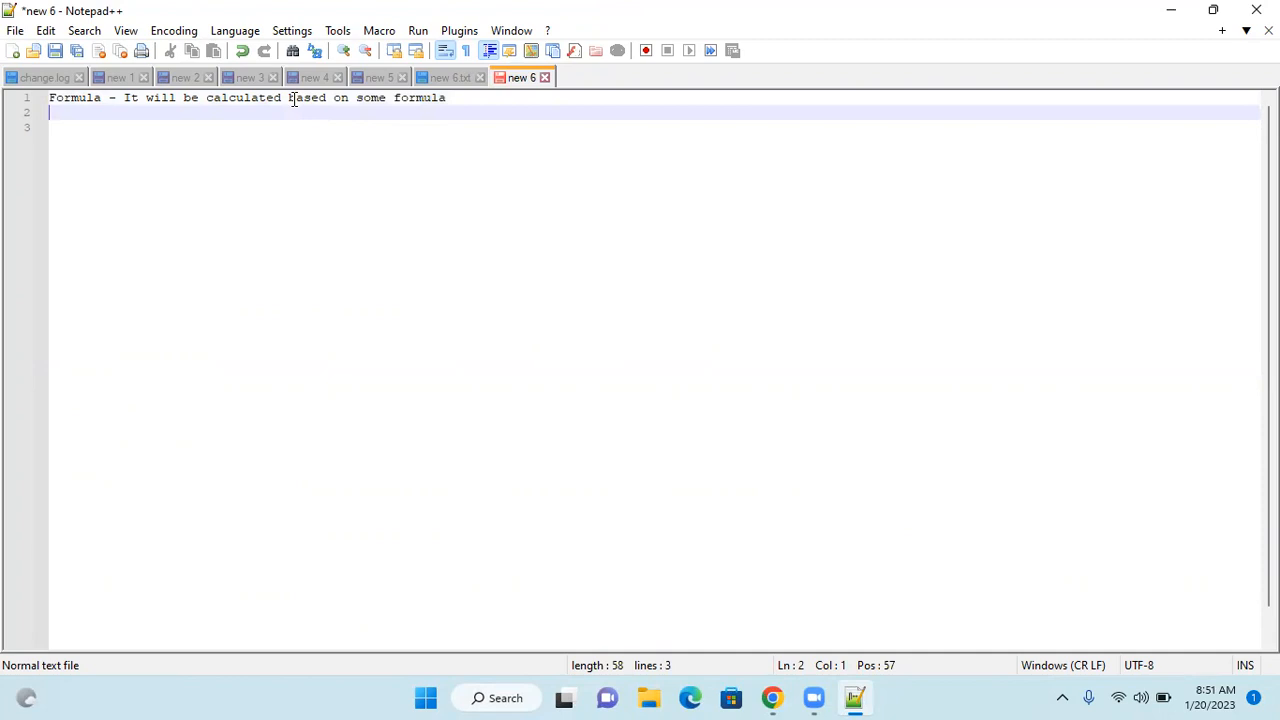
Step: Add the heading "3 wYS TO BUILD A FORMULA -" after a blank line below the formula definition
{"action": "key", "text": "Return"}
{"action": "type", "text": "3 wYS "}
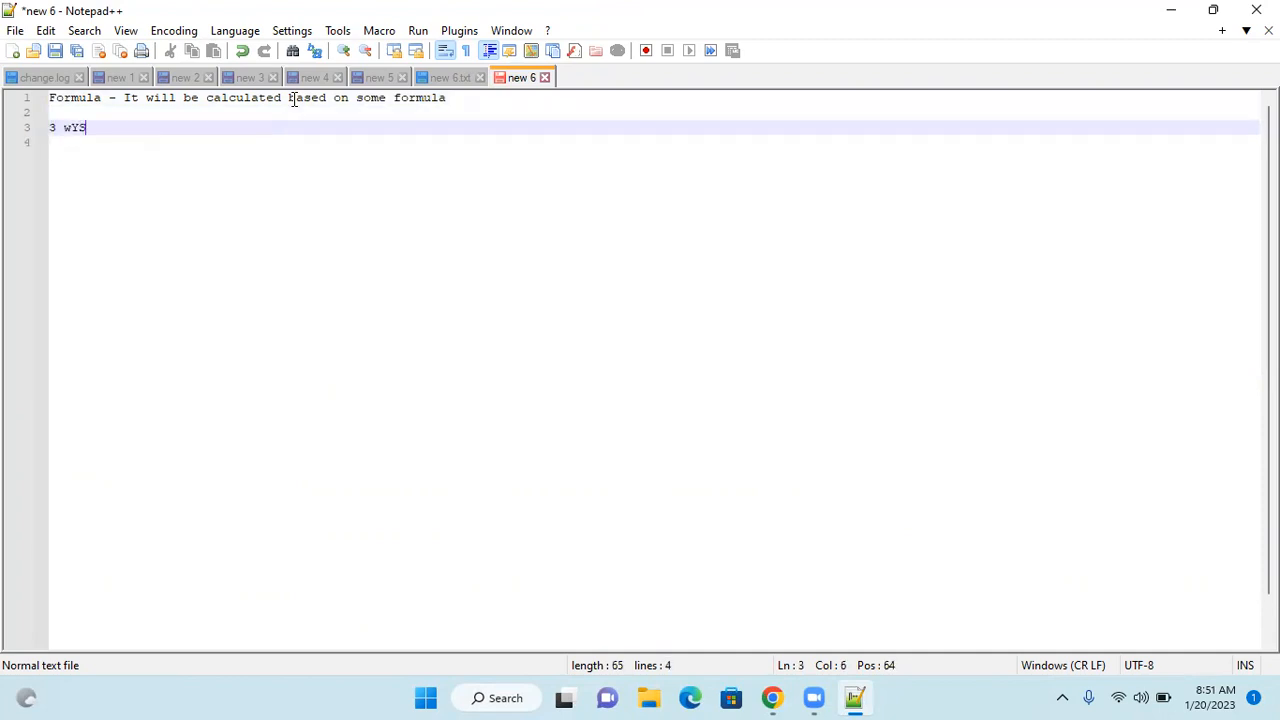
{"action": "type", "text": "TO BU"}
{"action": "key", "text": "BackSpace"}
{"action": "key", "text": "BackSpace"}
{"action": "key", "text": "BackSpace"}
{"action": "key", "text": "BackSpace"}
{"action": "key", "text": "BackSpace"}
{"action": "key", "text": "BackSpace"}
{"action": "key", "text": "BackSpace"}
{"action": "key", "text": "BackSpace"}
{"action": "key", "text": "BackSpace"}
{"action": "key", "text": "BackSpace"}
{"action": "key", "text": "BackSpace"}
{"action": "type", "text": "3 wYS TO BUILD "}
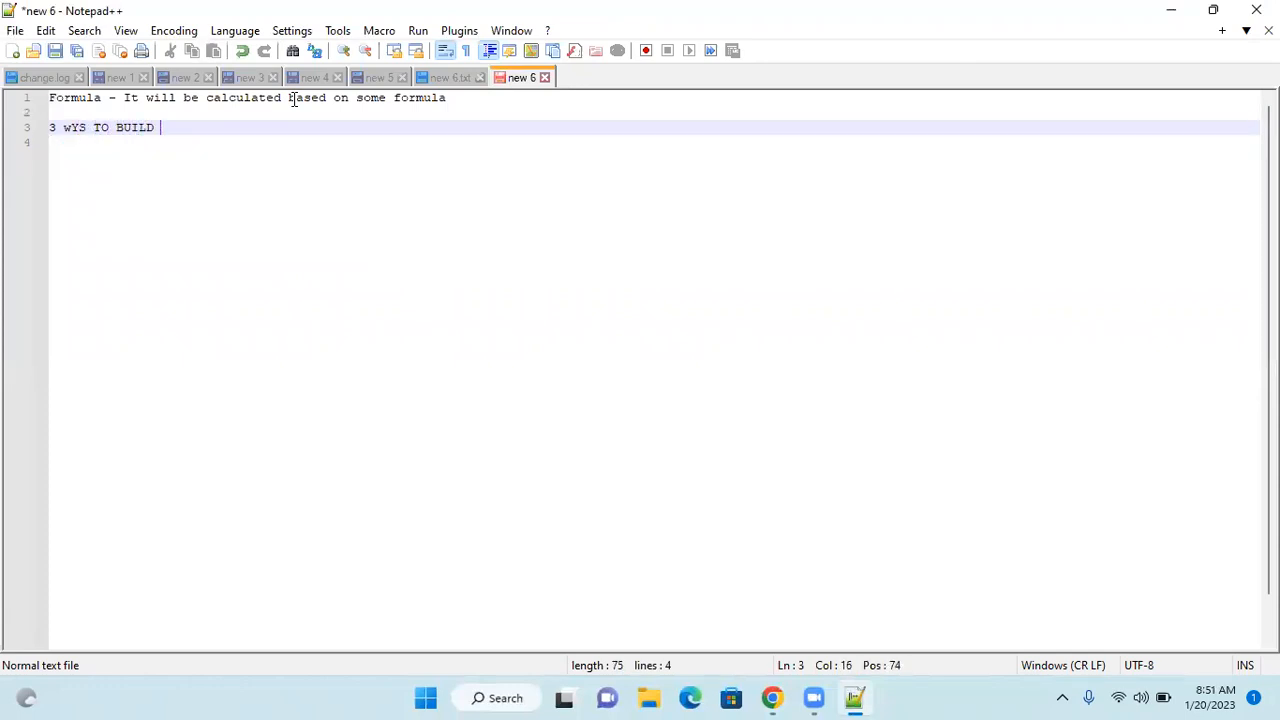
{"action": "type", "text": "A FORMULA -"}
{"action": "key", "text": "Return"}
{"action": "key", "text": "Return"}
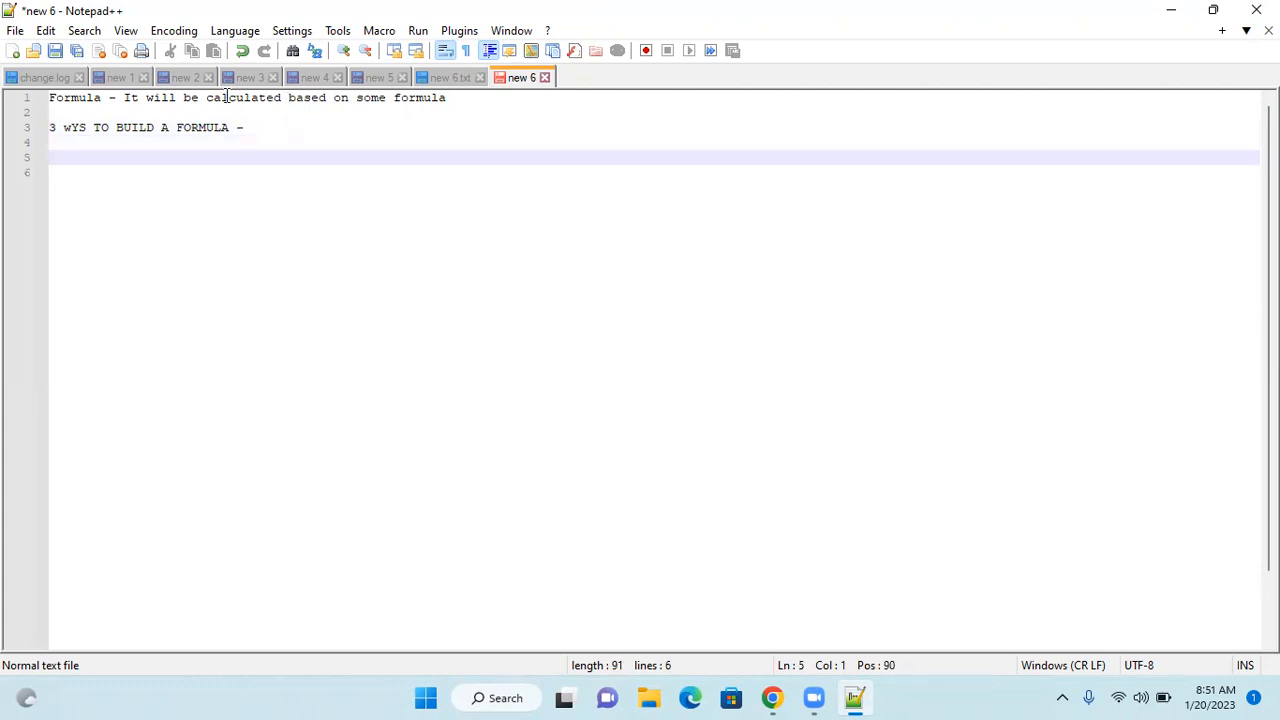
Step: Extend the formula definition on the first line with ". It will be ready only"
{"action": "left_click", "coordinate": [477, 96]}
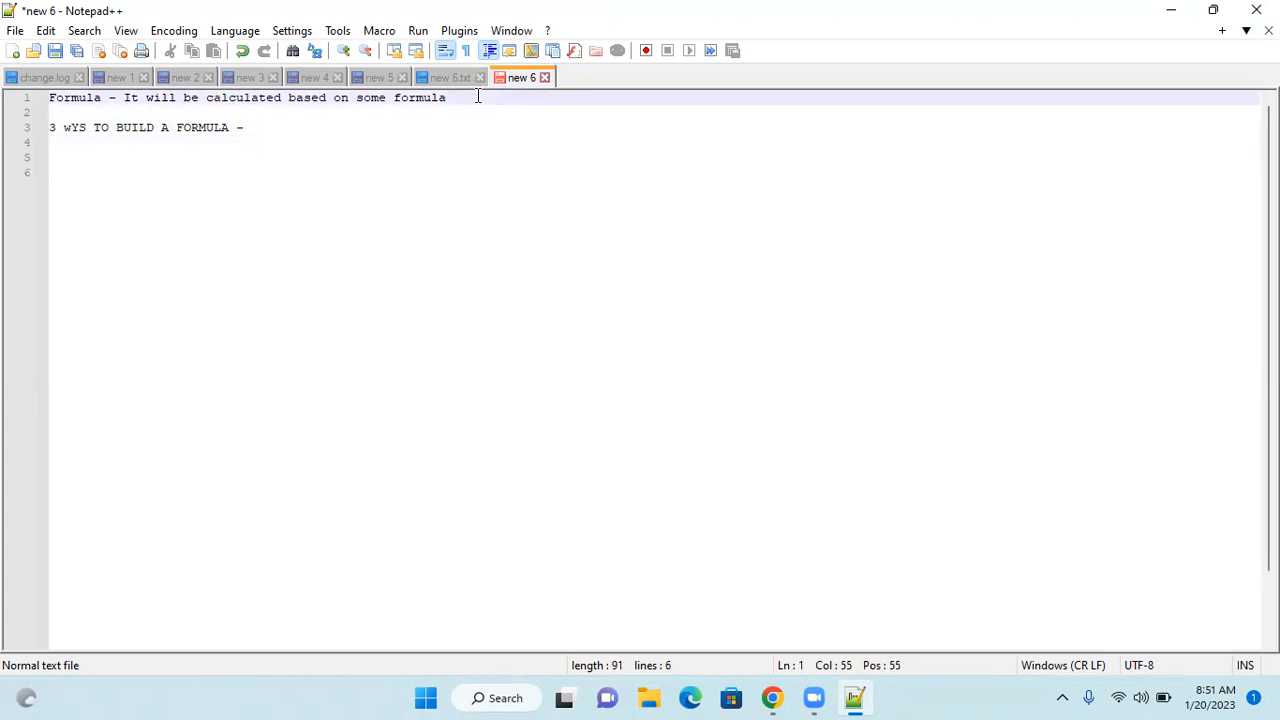
{"action": "key", "text": "BackSpace"}
{"action": "type", "text": ". "}
{"action": "type", "text": "It will b"}
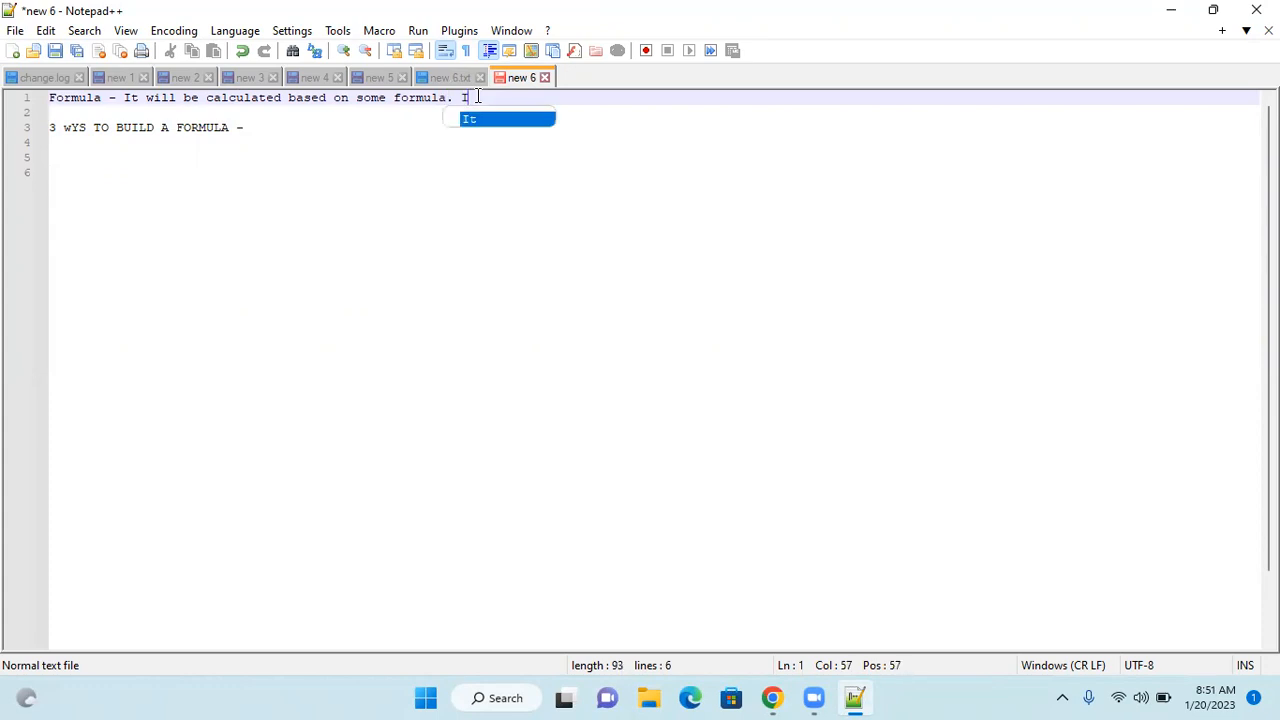
{"action": "type", "text": "e "}
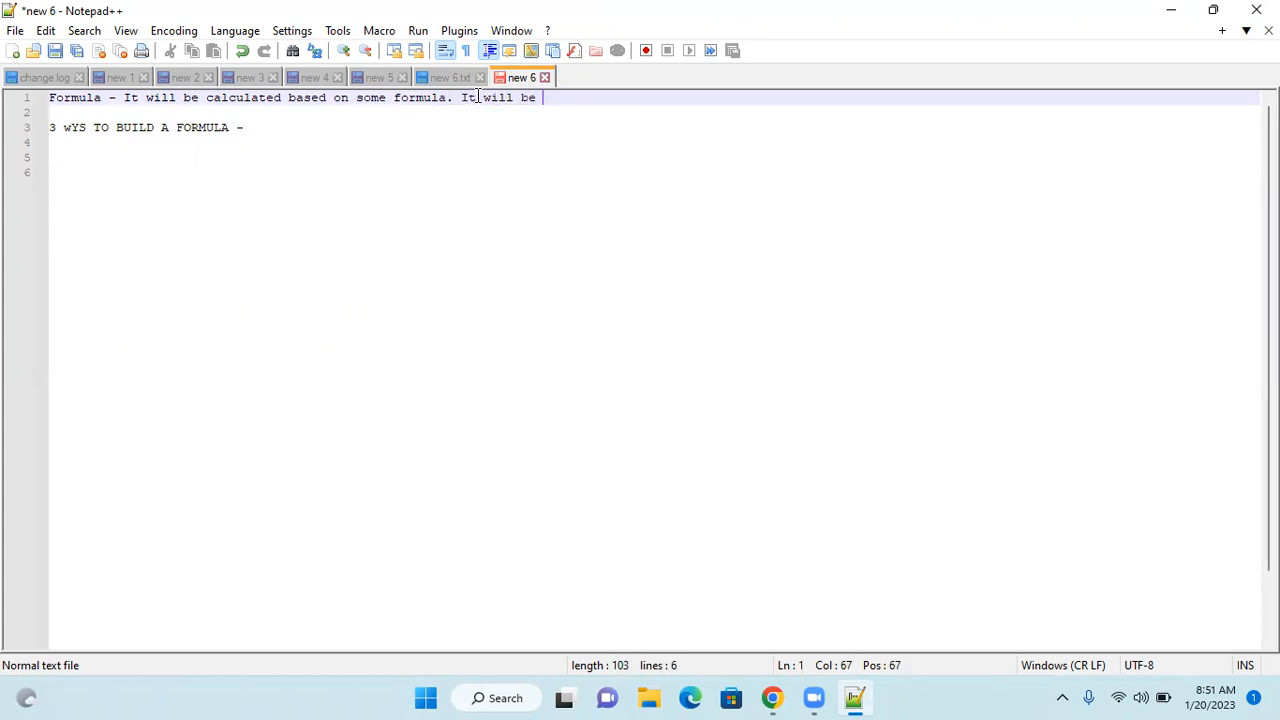
{"action": "type", "text": "ready only"}
{"action": "left_click_drag", "start_coordinate": [251, 100], "coordinate": [446, 108]}
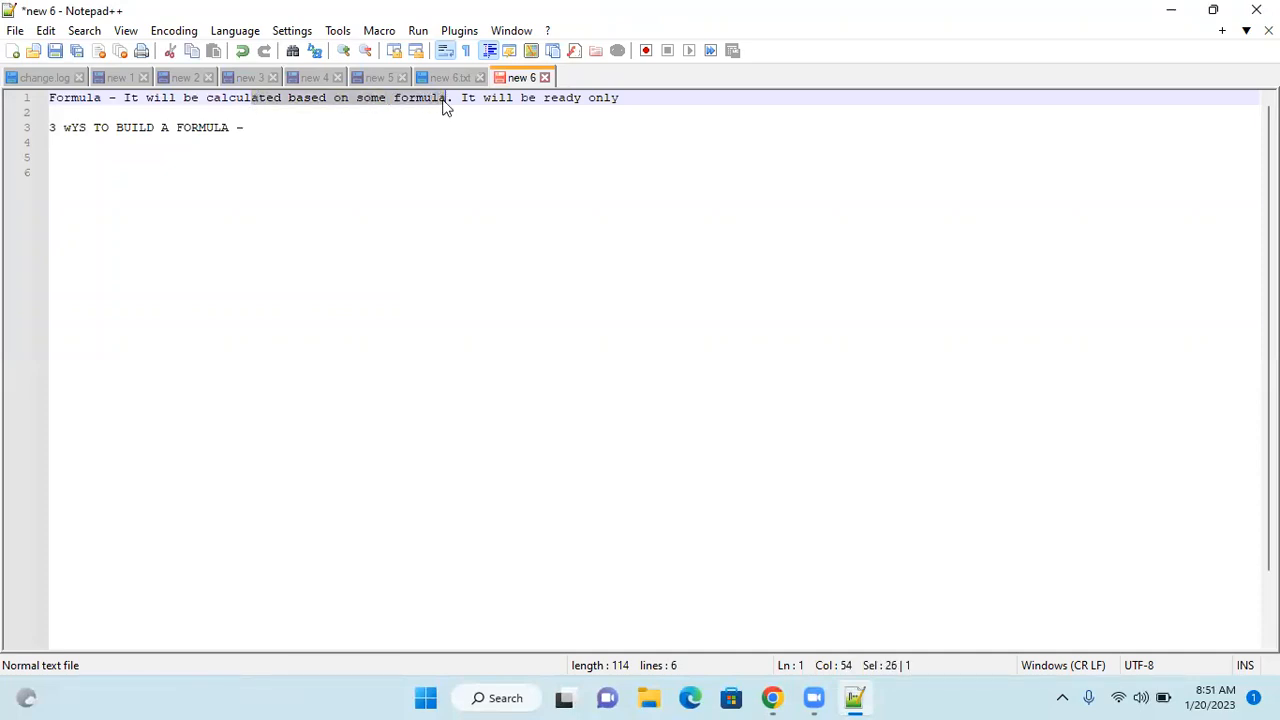
Step: Correct the misspelled word "wYS" in the heading to "ways"
{"action": "double_click", "coordinate": [74, 127]}
{"action": "type", "text": "wa"}
{"action": "key", "text": "BackSpace"}
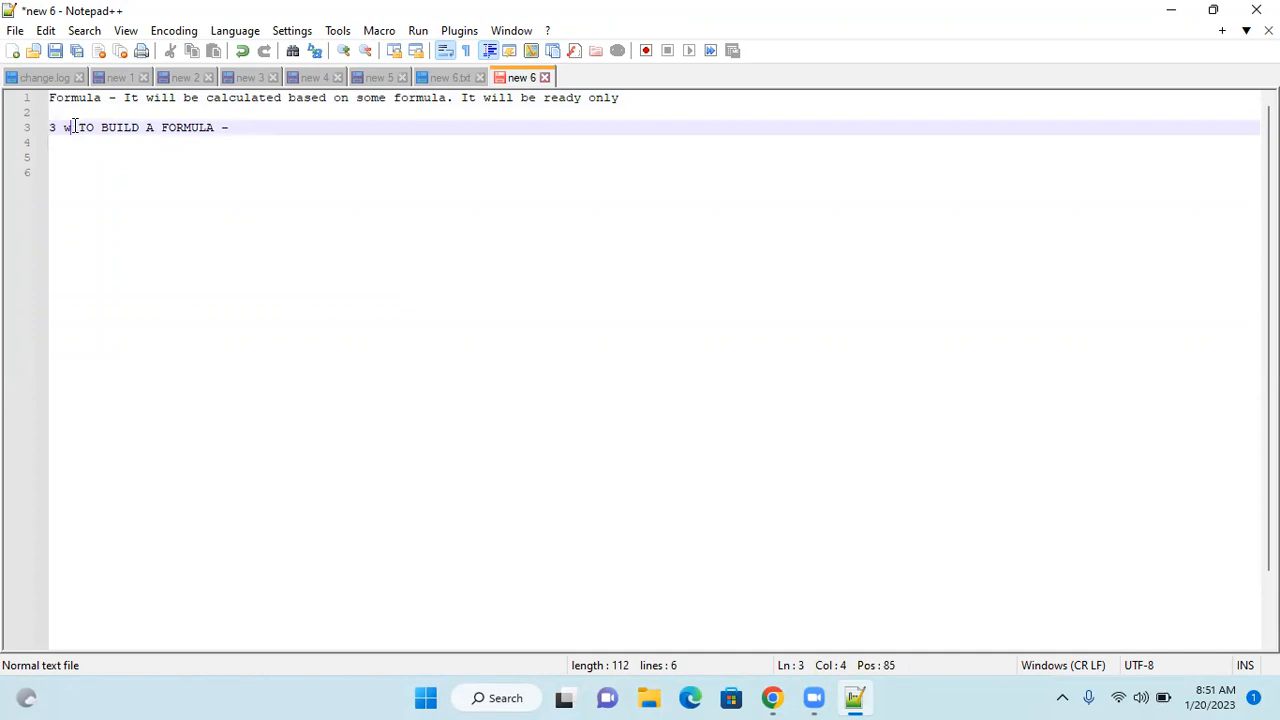
{"action": "type", "text": "ays"}
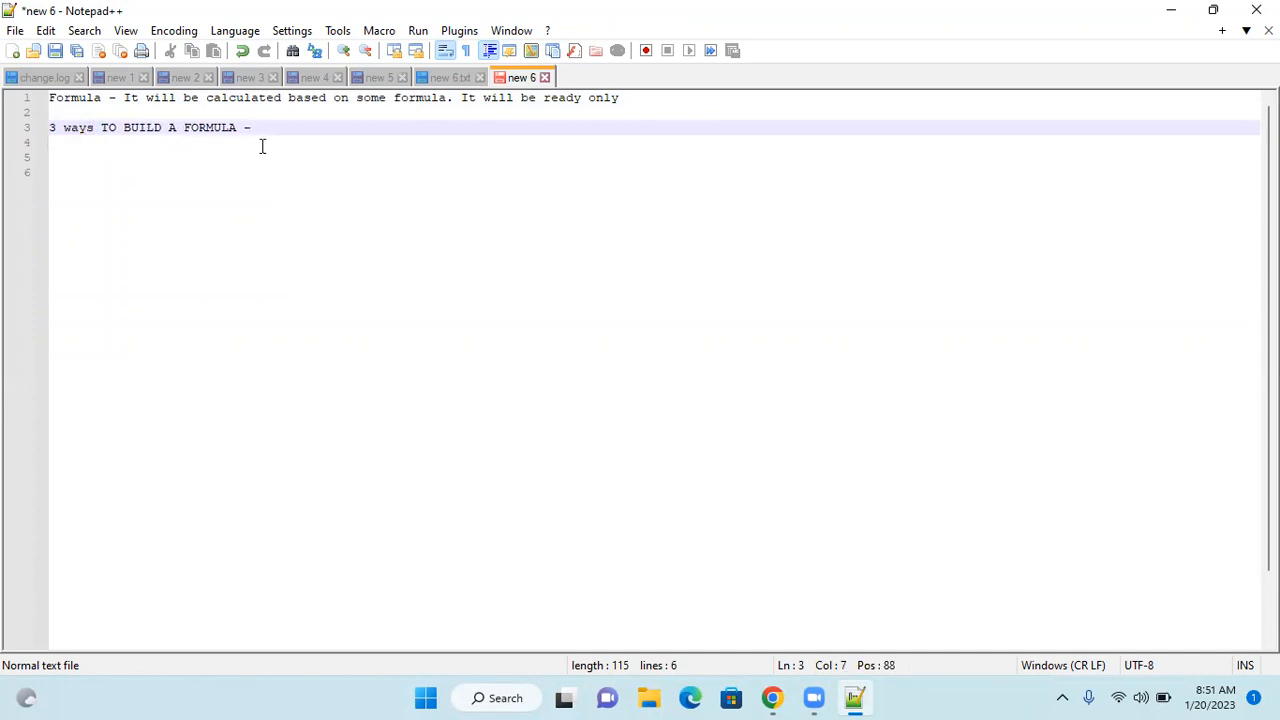
Step: Add the first list item "1. Hard code a value" directly under the heading
{"action": "left_click", "coordinate": [266, 127]}
{"action": "key", "text": "Return"}
{"action": "type", "text": "1. "}
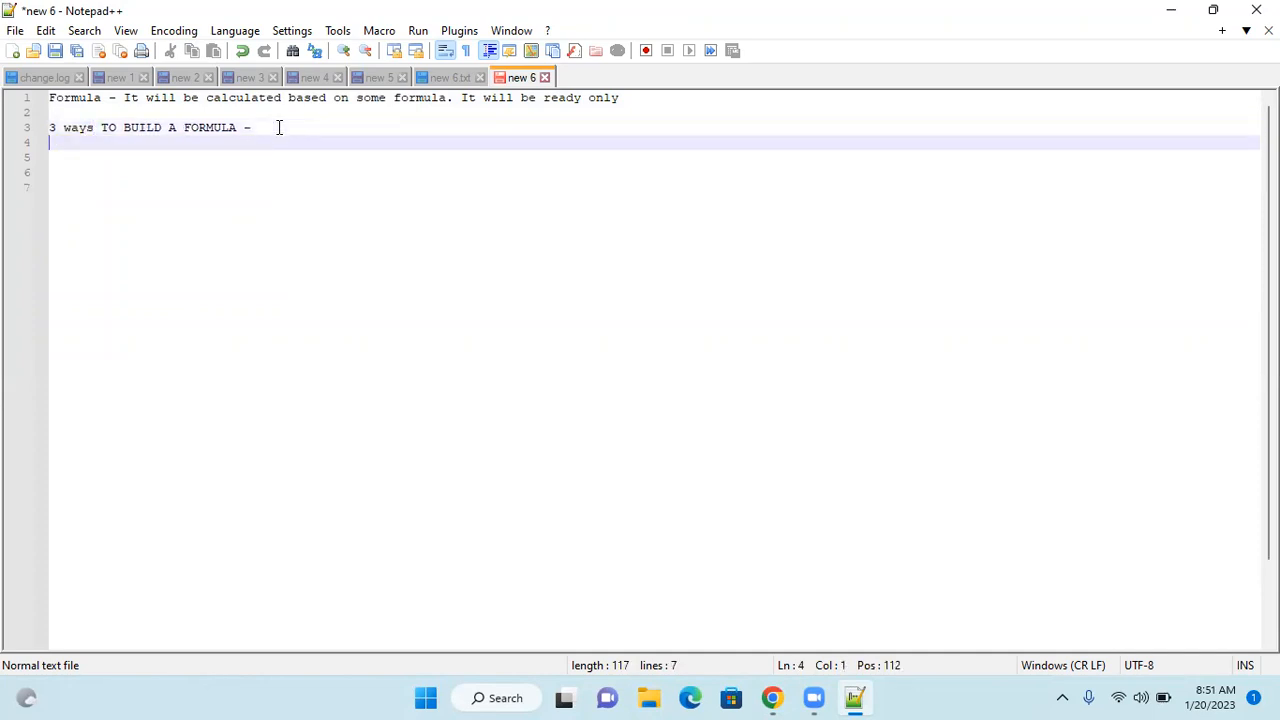
{"action": "type", "text": "Hard code a vaue"}
{"action": "key", "text": "Return"}
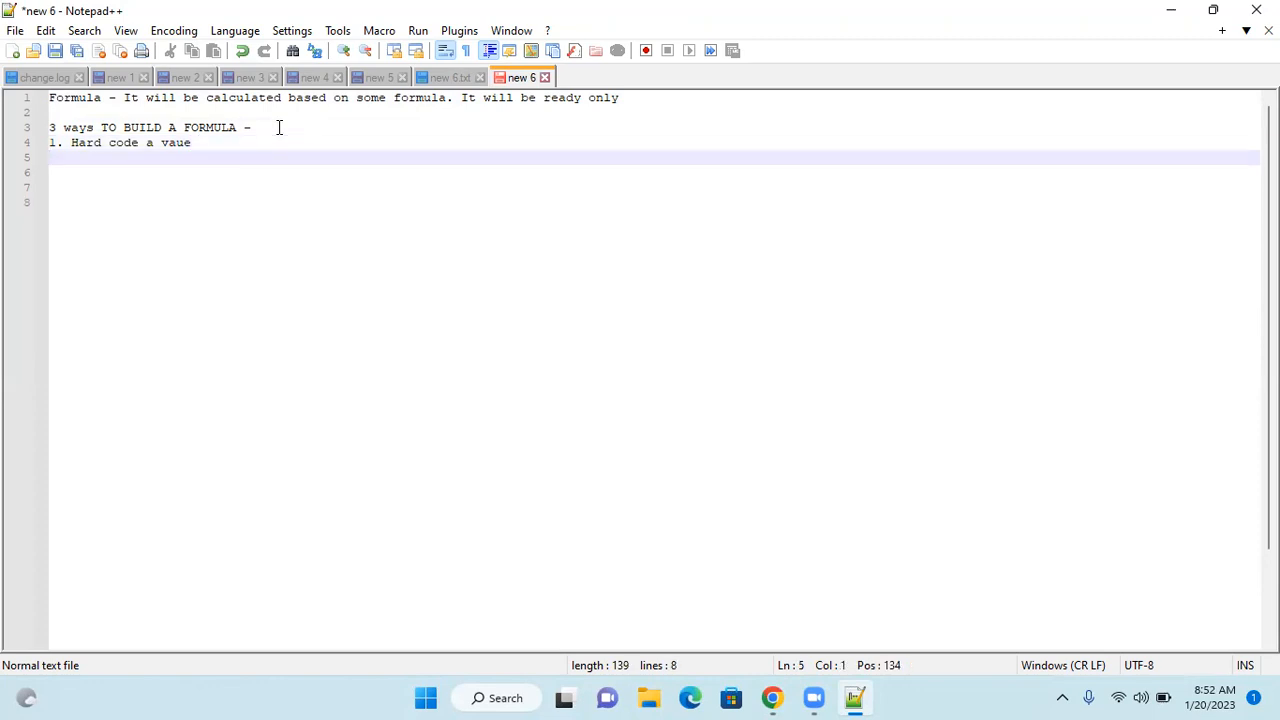
{"action": "key", "text": "BackSpace"}
{"action": "key", "text": "BackSpace"}
{"action": "key", "text": "BackSpace"}
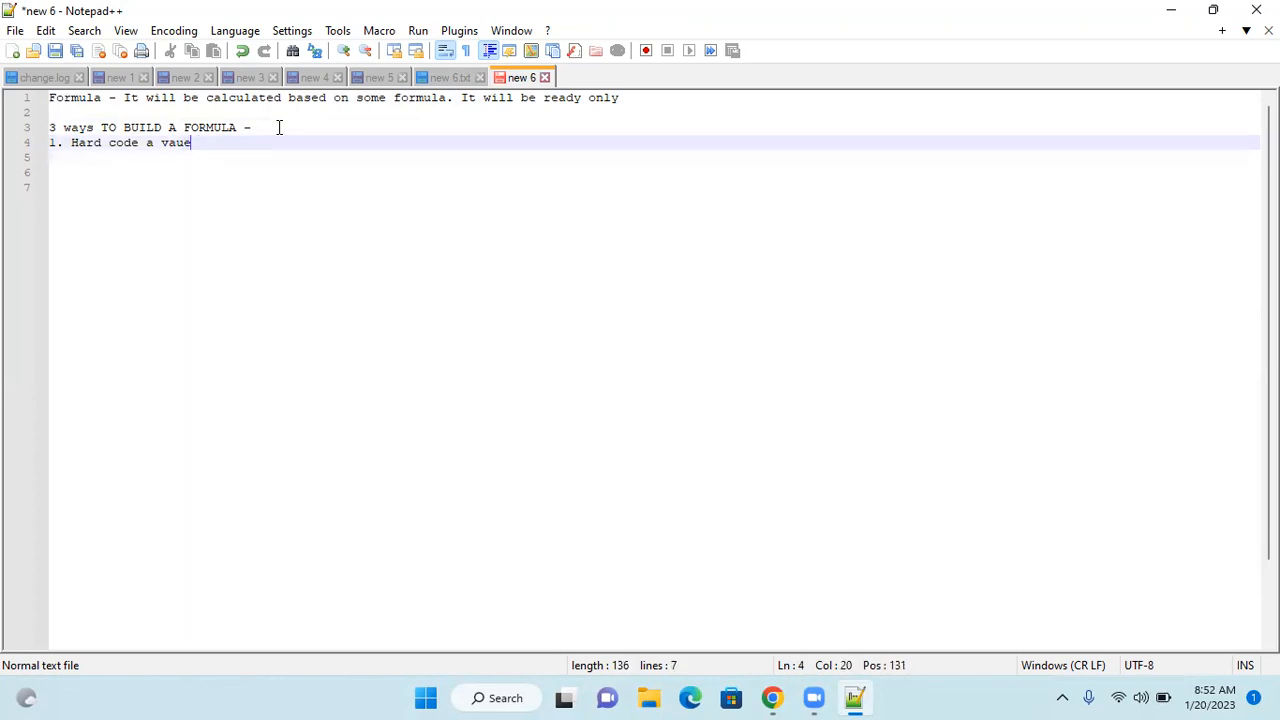
{"action": "key", "text": "BackSpace"}
{"action": "type", "text": "lue"}
{"action": "key", "text": "Return"}
Step: Add the second list item "2. Use any mathmatical formula and formula which you want to show the data"
{"action": "type", "text": "2."}
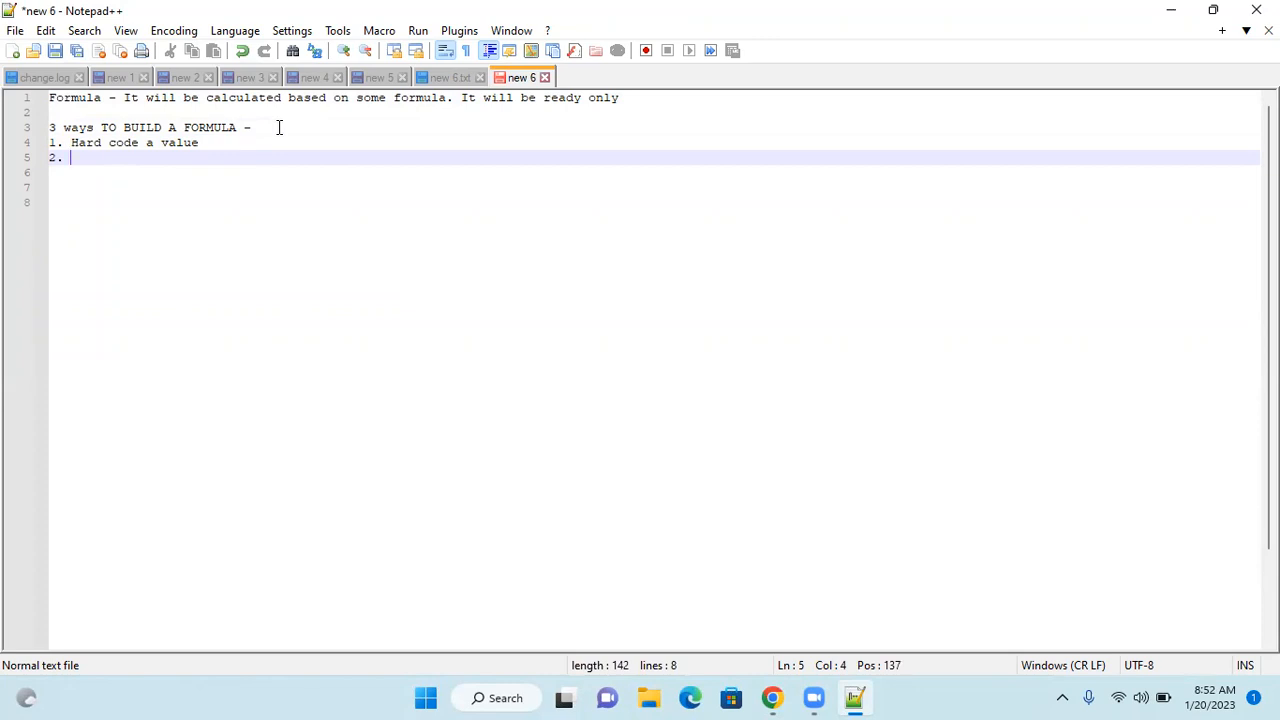
{"action": "type", "text": "Use any math"}
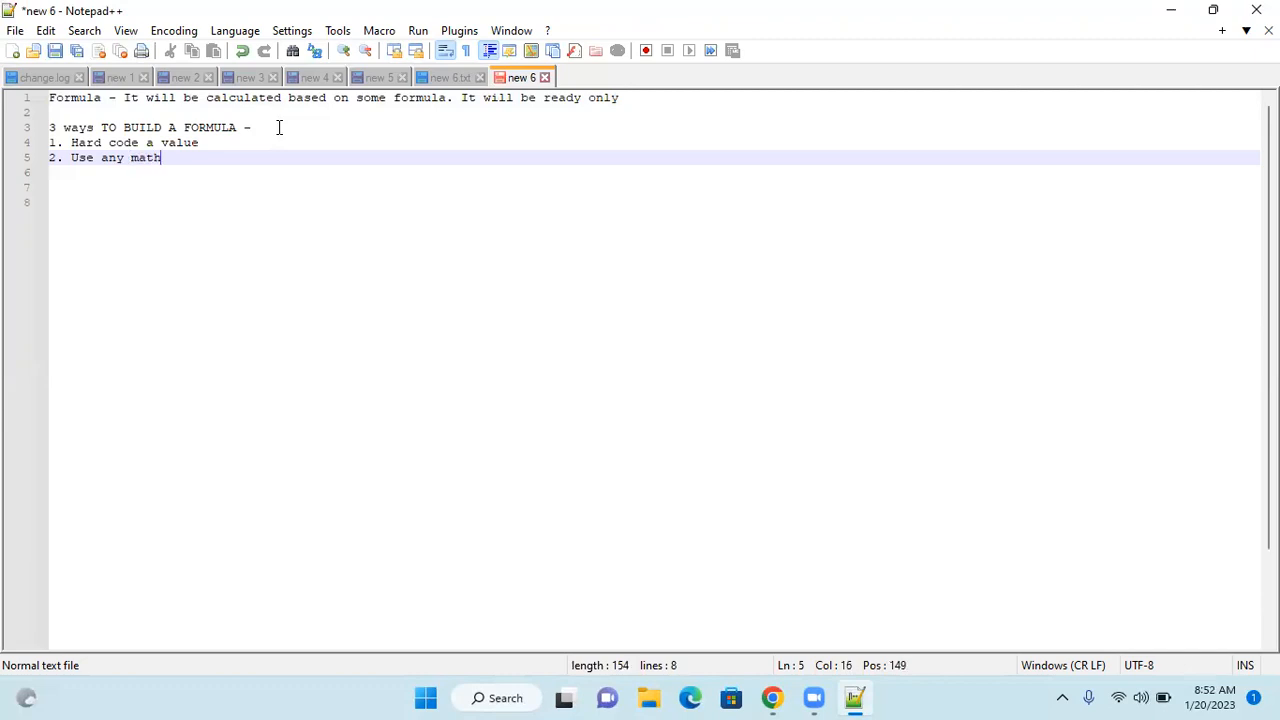
{"action": "type", "text": "matical formula "}
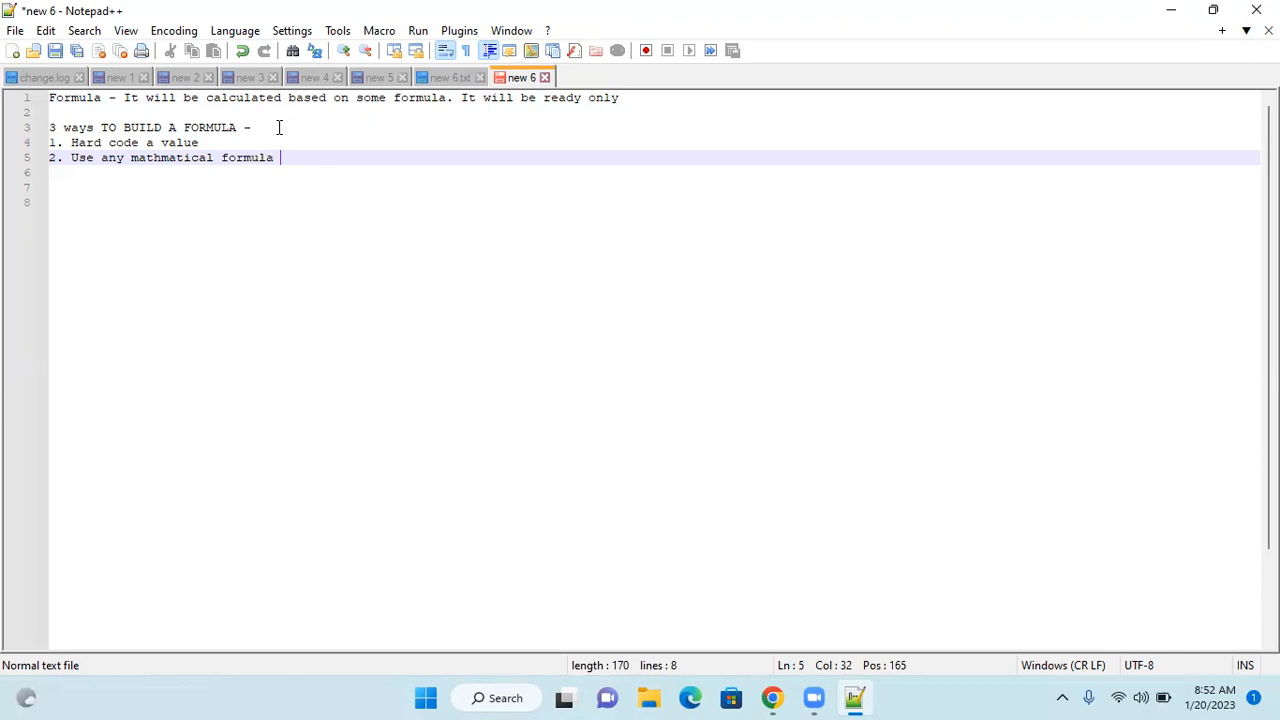
{"action": "type", "text": "and f"}
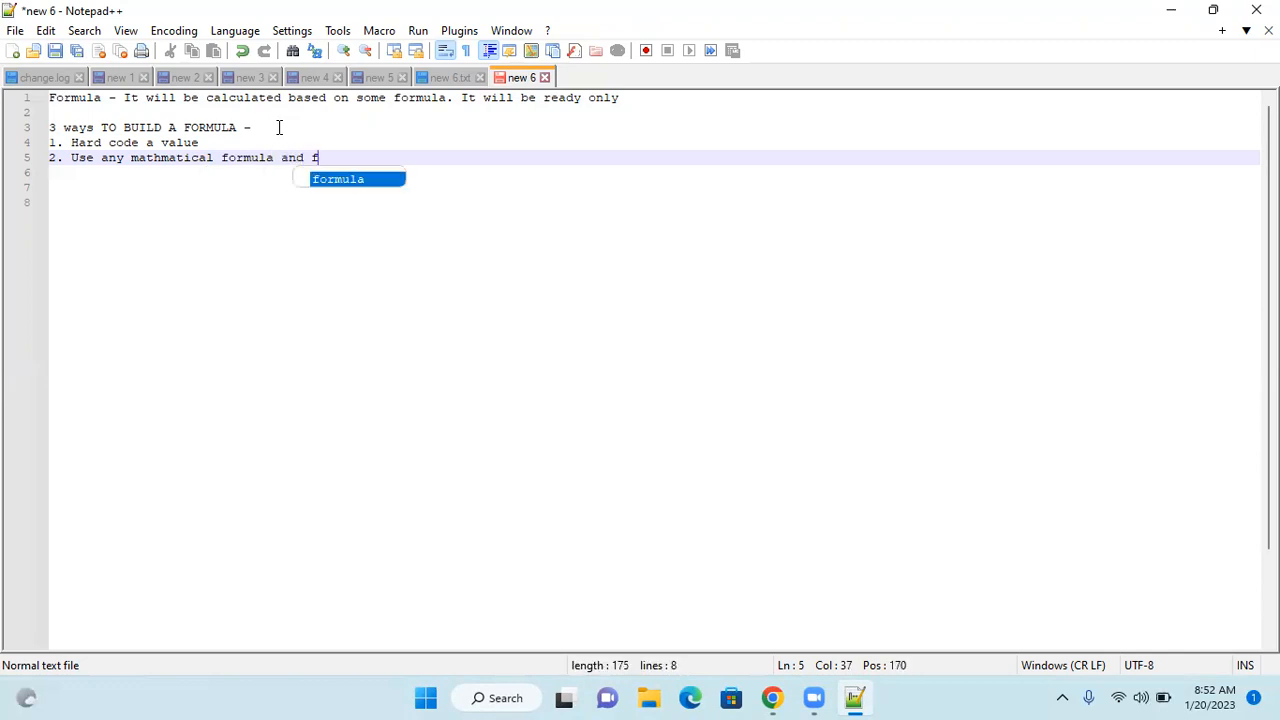
{"action": "type", "text": "ormula wh"}
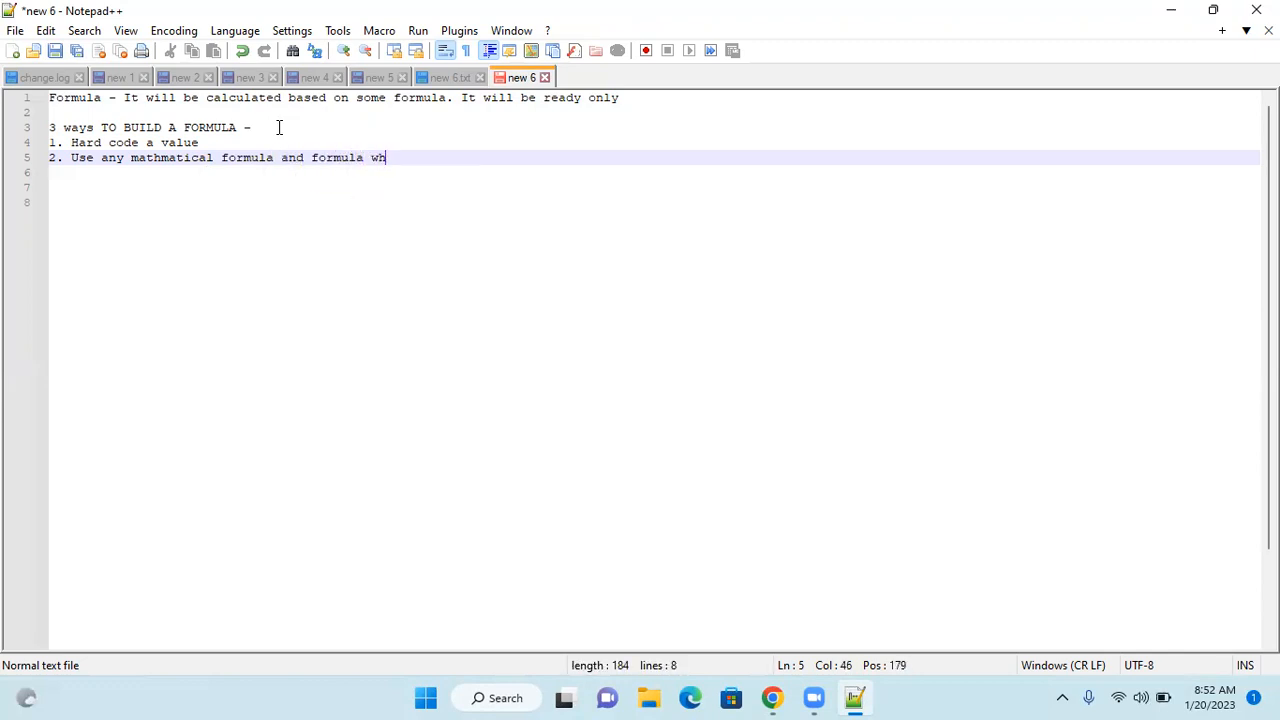
{"action": "type", "text": "ich you want t"}
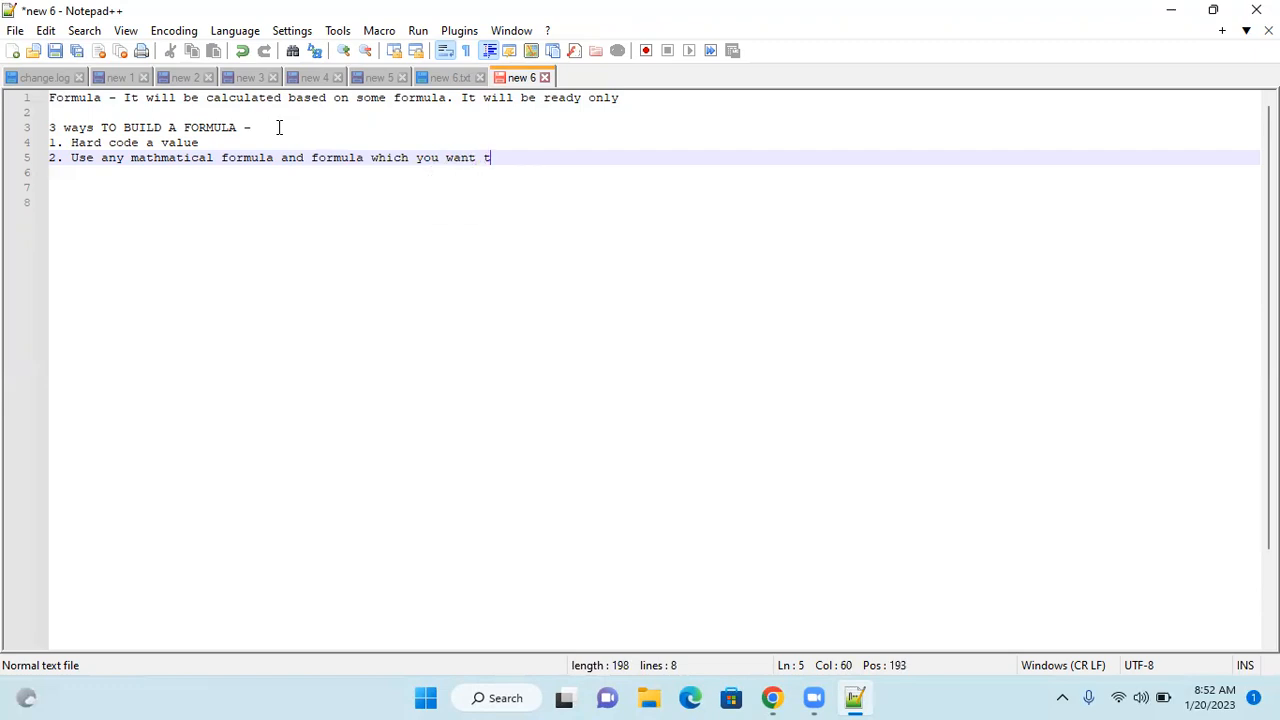
{"action": "type", "text": "o show d"}
{"action": "key", "text": "BackSpace"}
{"action": "type", "text": "the data"}
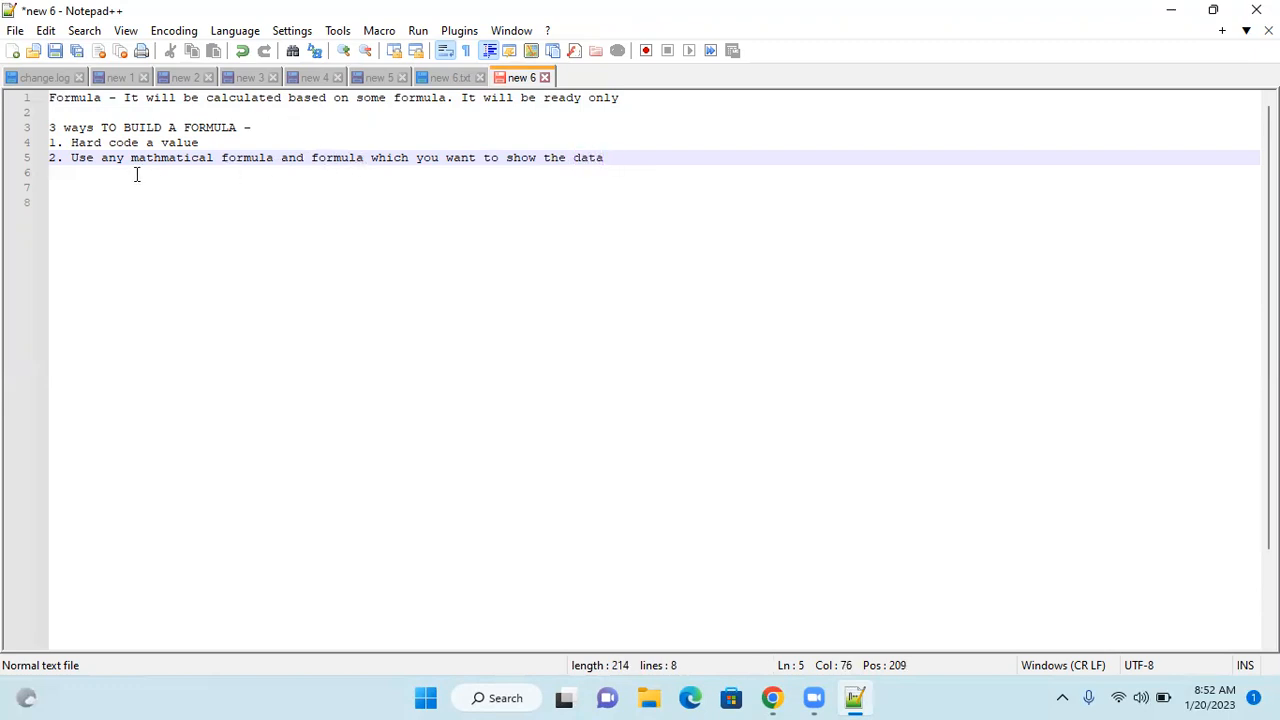
Step: Replace "and" in the second list item with "or any"
{"action": "left_click", "coordinate": [309, 156]}
{"action": "left_click", "coordinate": [289, 158]}
{"action": "double_click", "coordinate": [290, 158]}
{"action": "type", "text": "or any"}
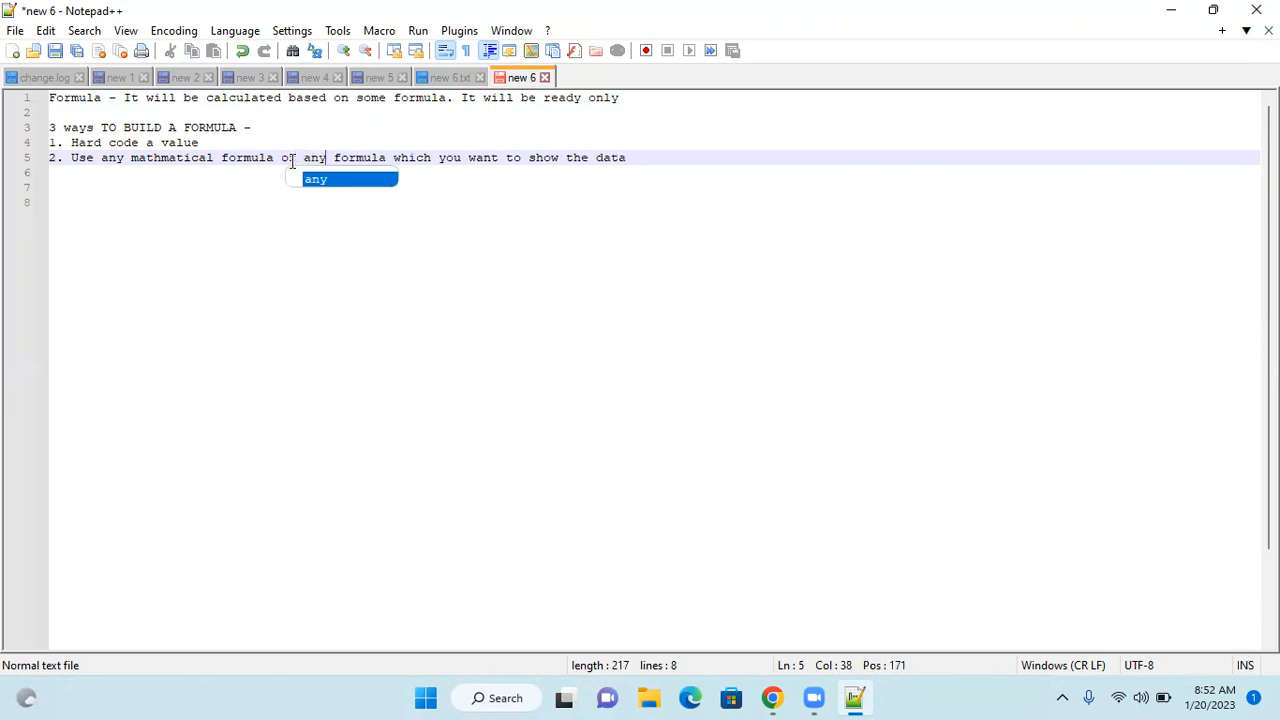
Step: Reword the end of the second list item, replacing "you want to show the data" with "is given by salesforce"
{"action": "double_click", "coordinate": [452, 158]}
{"action": "type", "text": "is given"}
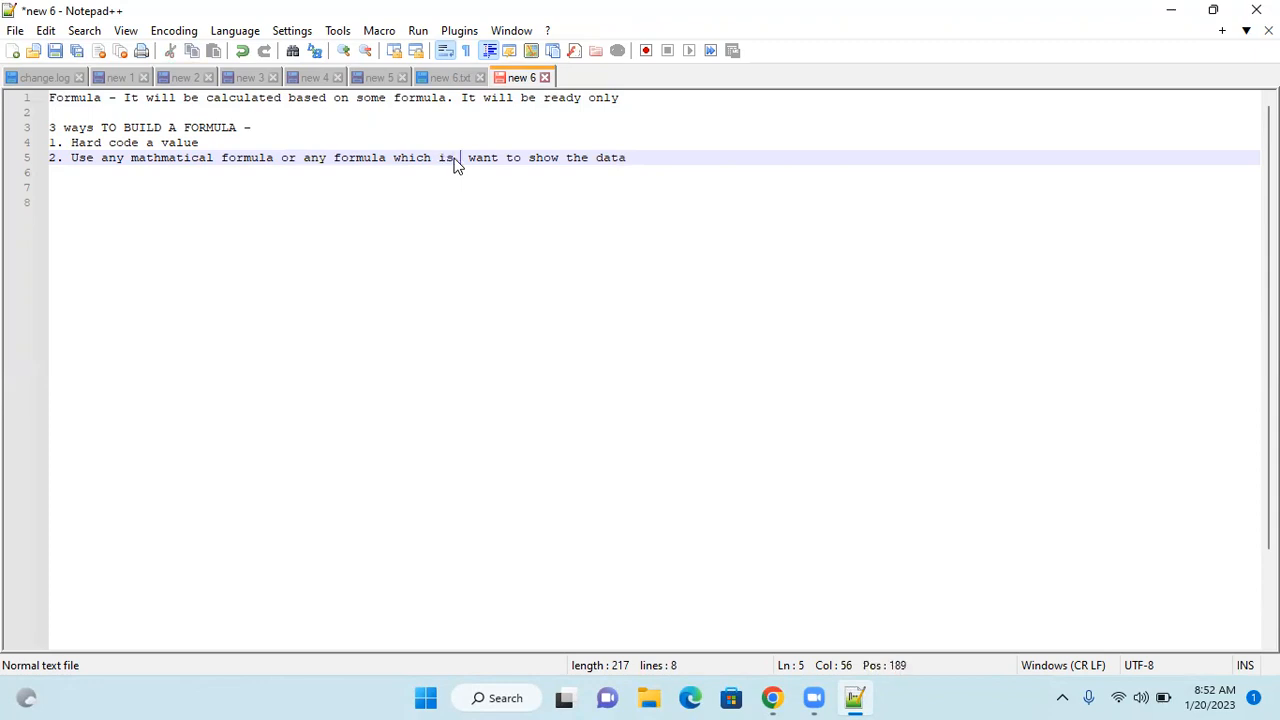
{"action": "type", "text": " by salesforce"}
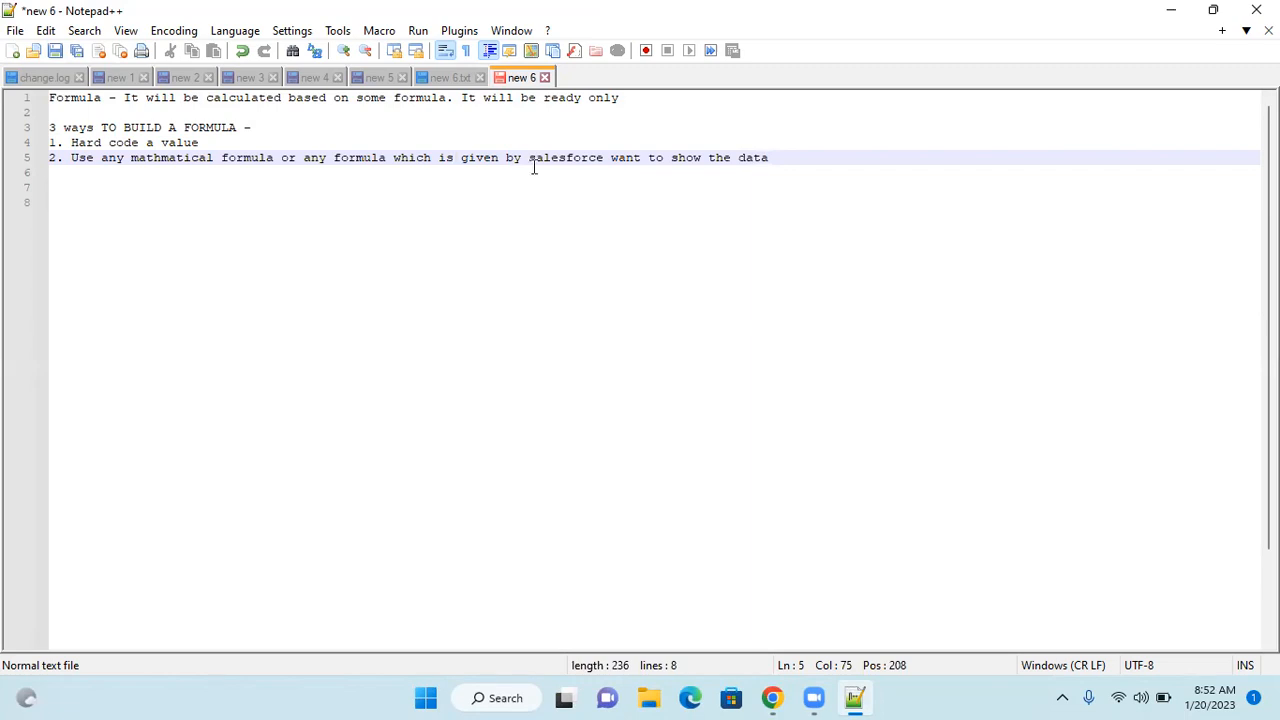
{"action": "left_click", "coordinate": [782, 157], "text": "shift"}
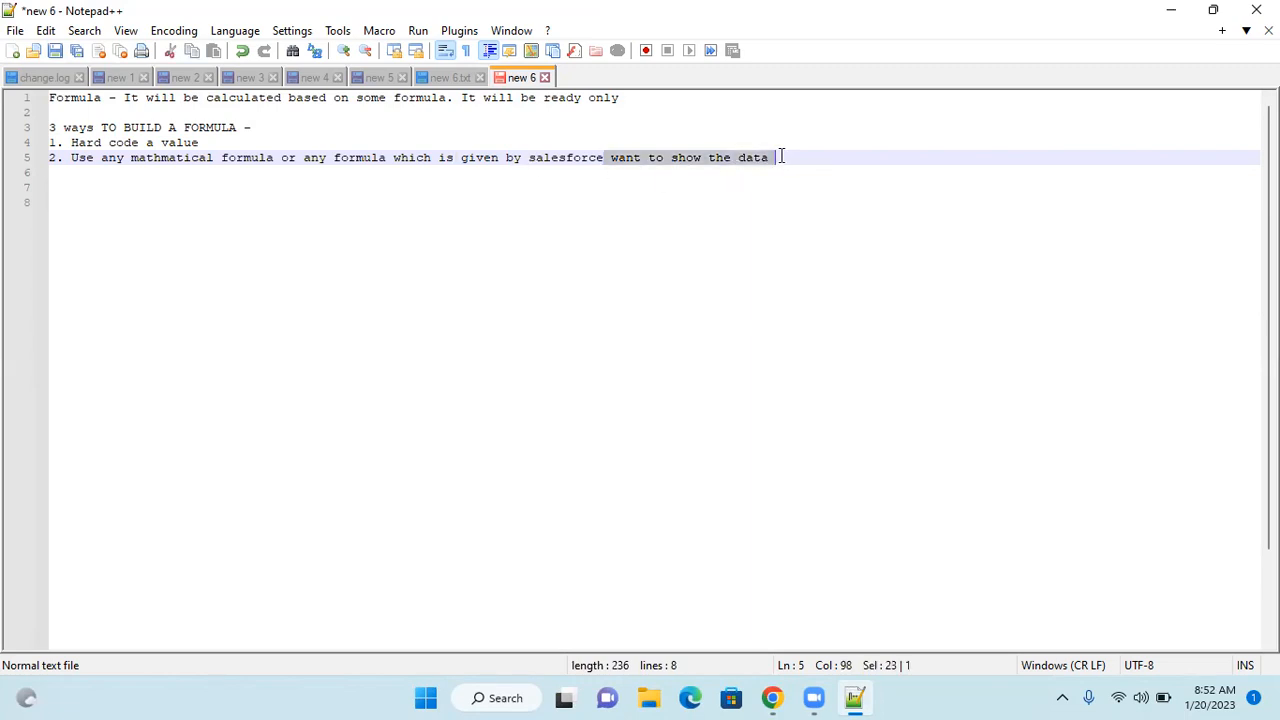
{"action": "key", "text": "Delete"}
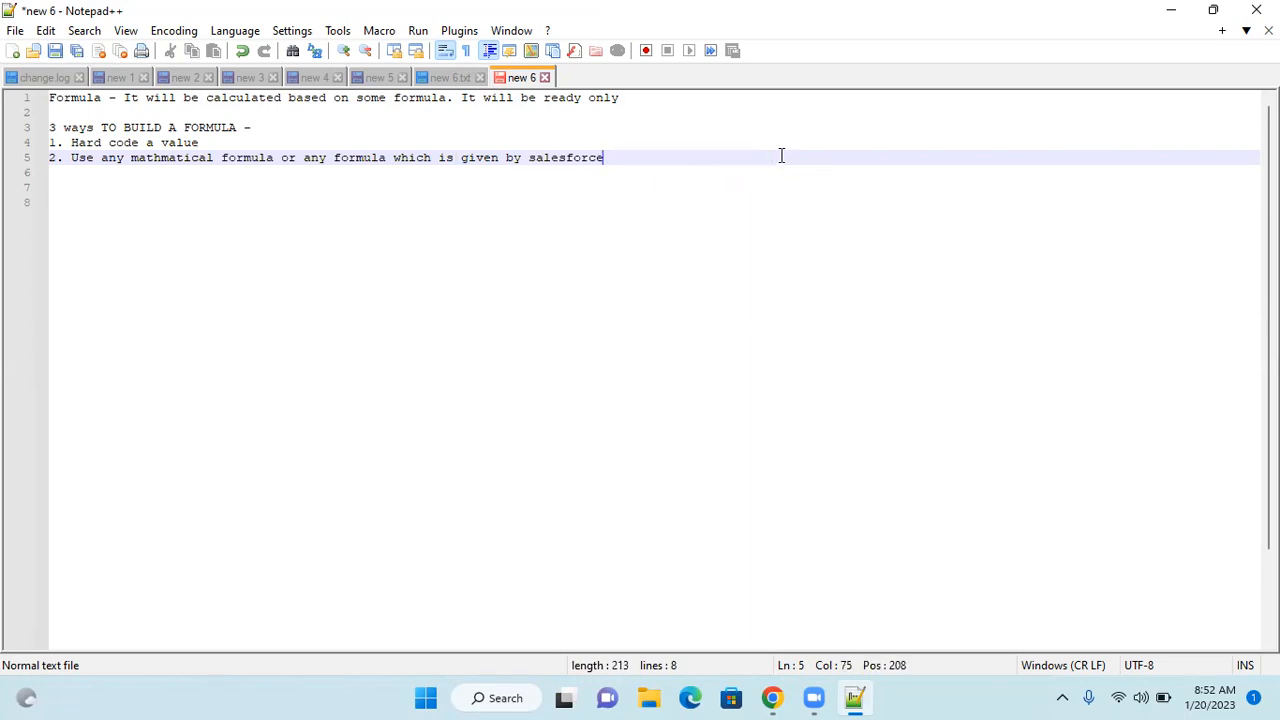
Step: Add the third list item "3. It Can help you to featch the data from the Parent Record", followed by blank lines
{"action": "key", "text": "Return"}
{"action": "type", "text": "3."}
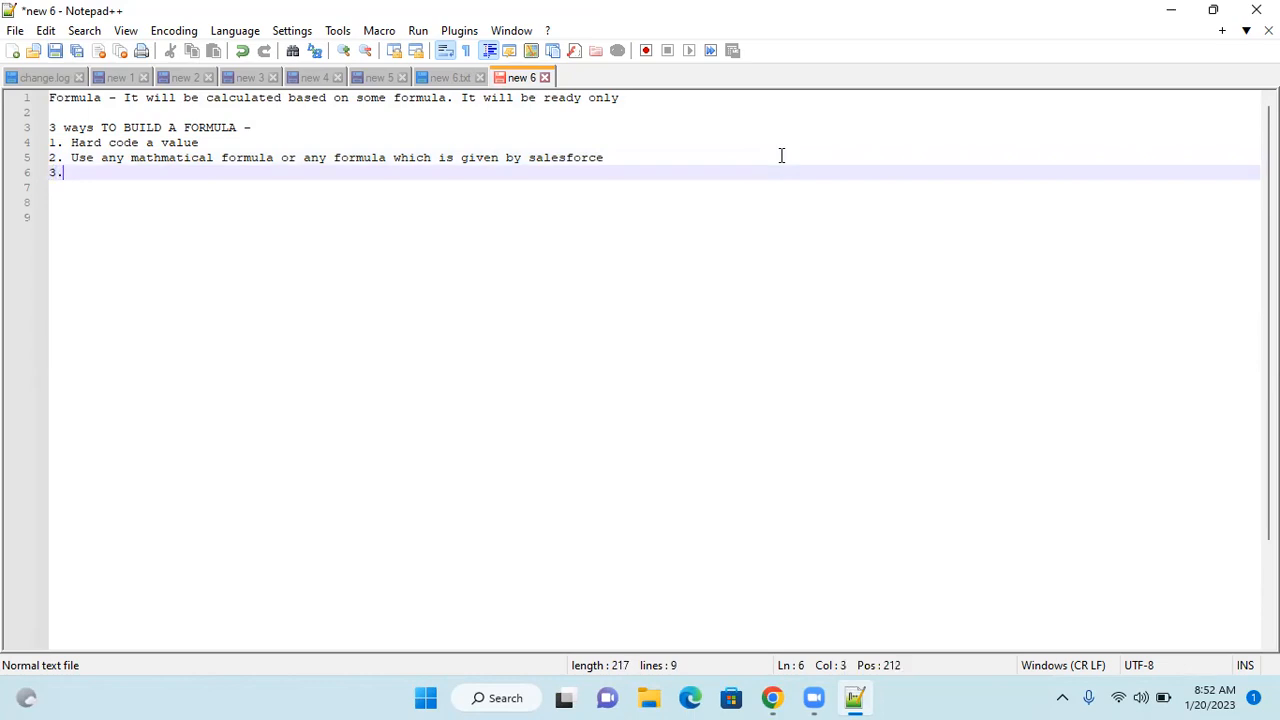
{"action": "type", "text": " Based on F"}
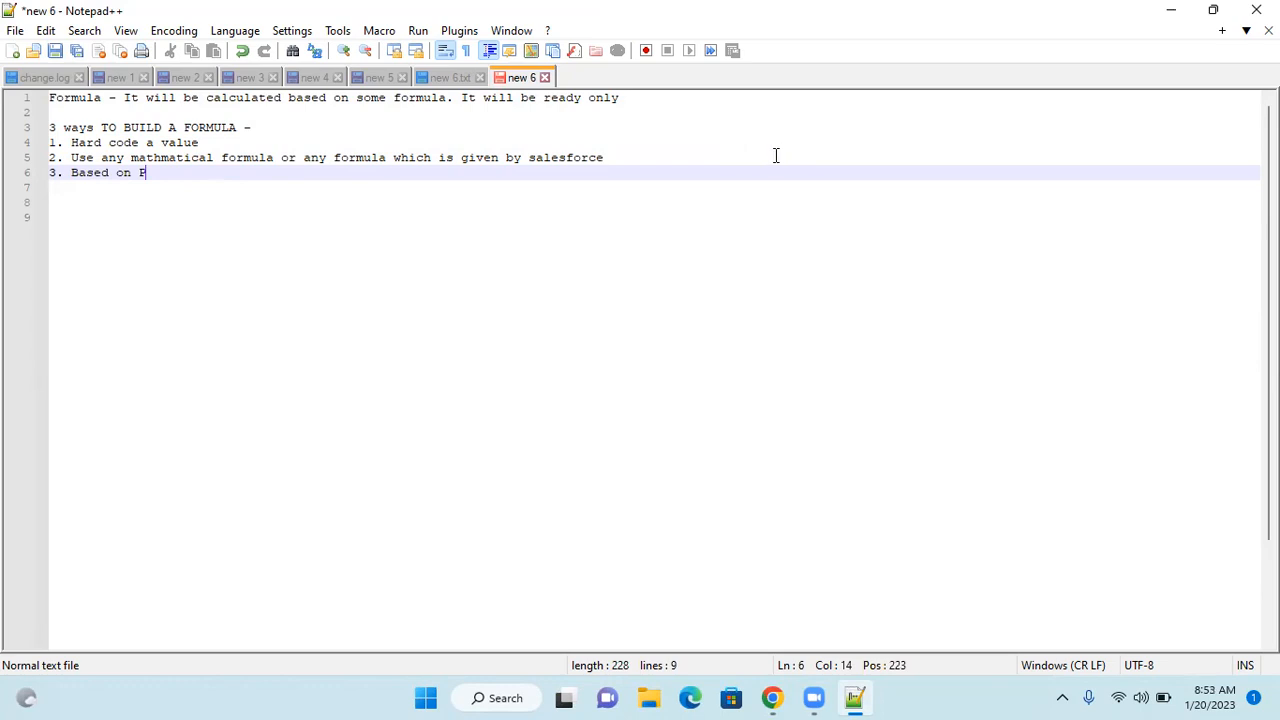
{"action": "left_click", "coordinate": [73, 174], "text": "shift"}
{"action": "type", "text": "It Can help you to featch the data cffro"}
{"action": "key", "text": "BackSpace"}
{"action": "key", "text": "BackSpace"}
{"action": "key", "text": "BackSpace"}
{"action": "key", "text": "BackSpace"}
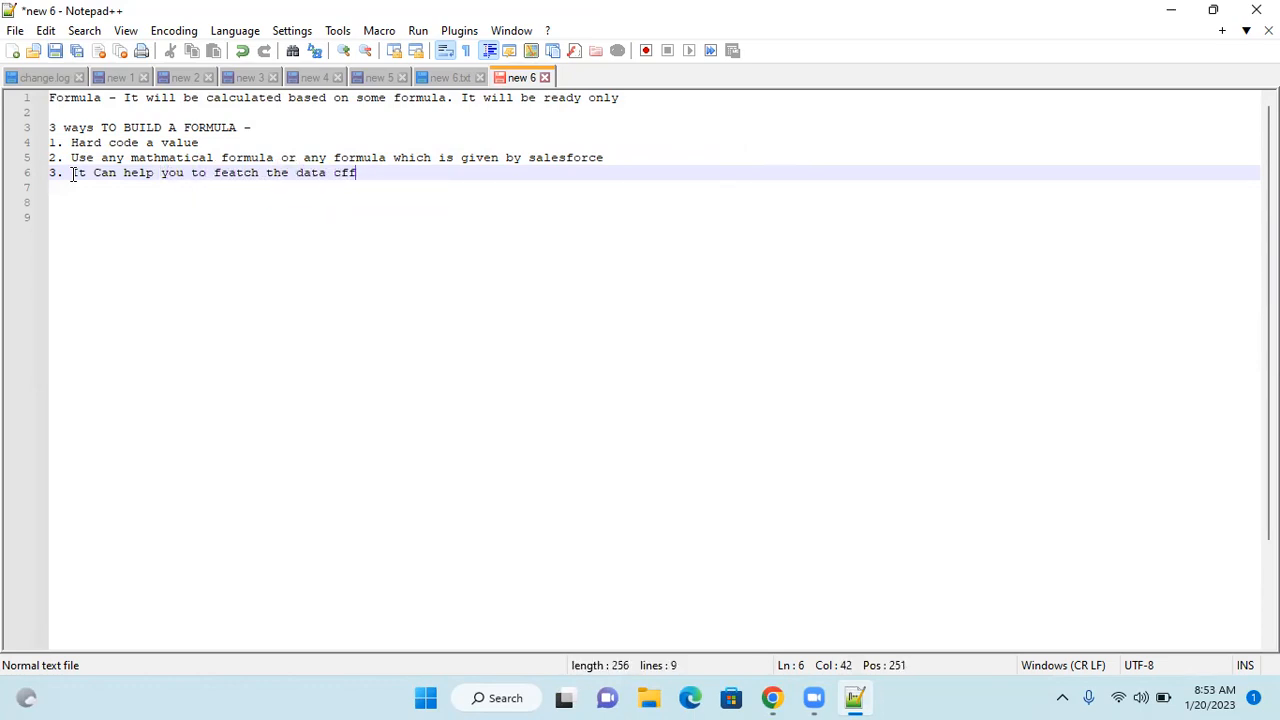
{"action": "key", "text": "BackSpace"}
{"action": "type", "text": "from the F"}
{"action": "type", "text": "arent Rec"}
{"action": "type", "text": "ord"}
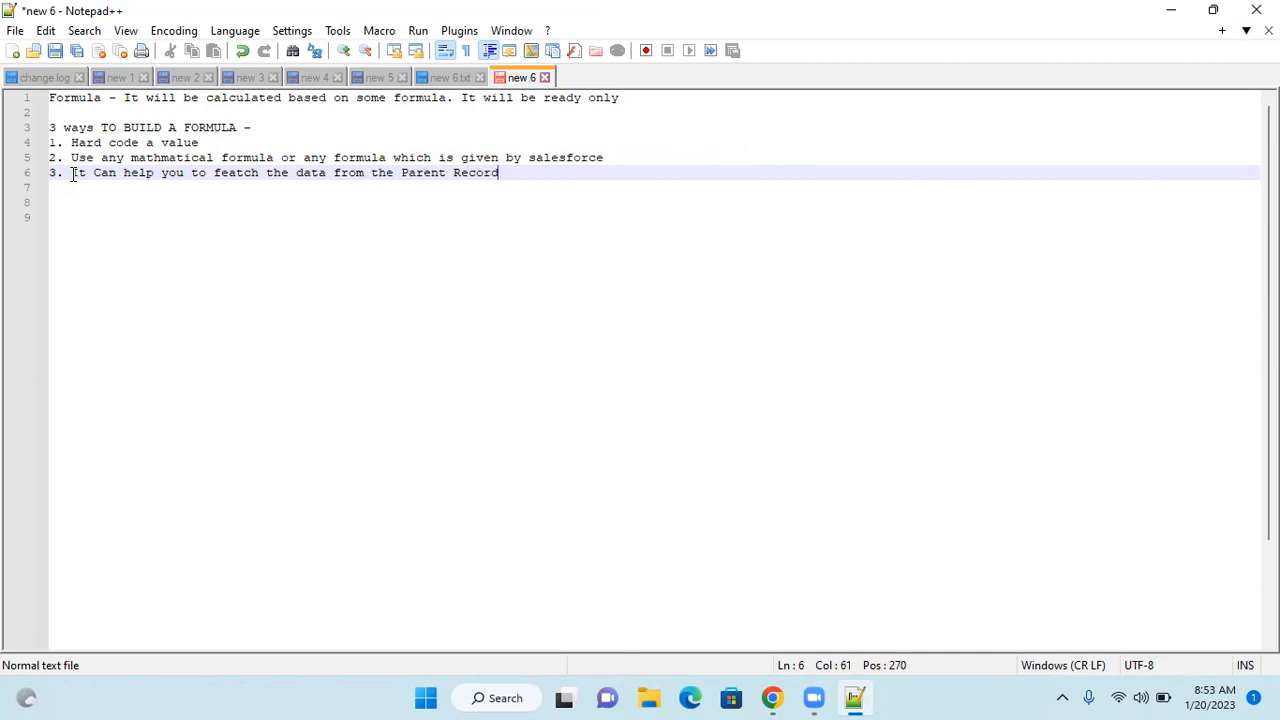
{"action": "key", "text": "Return"}
{"action": "key", "text": "Return"}
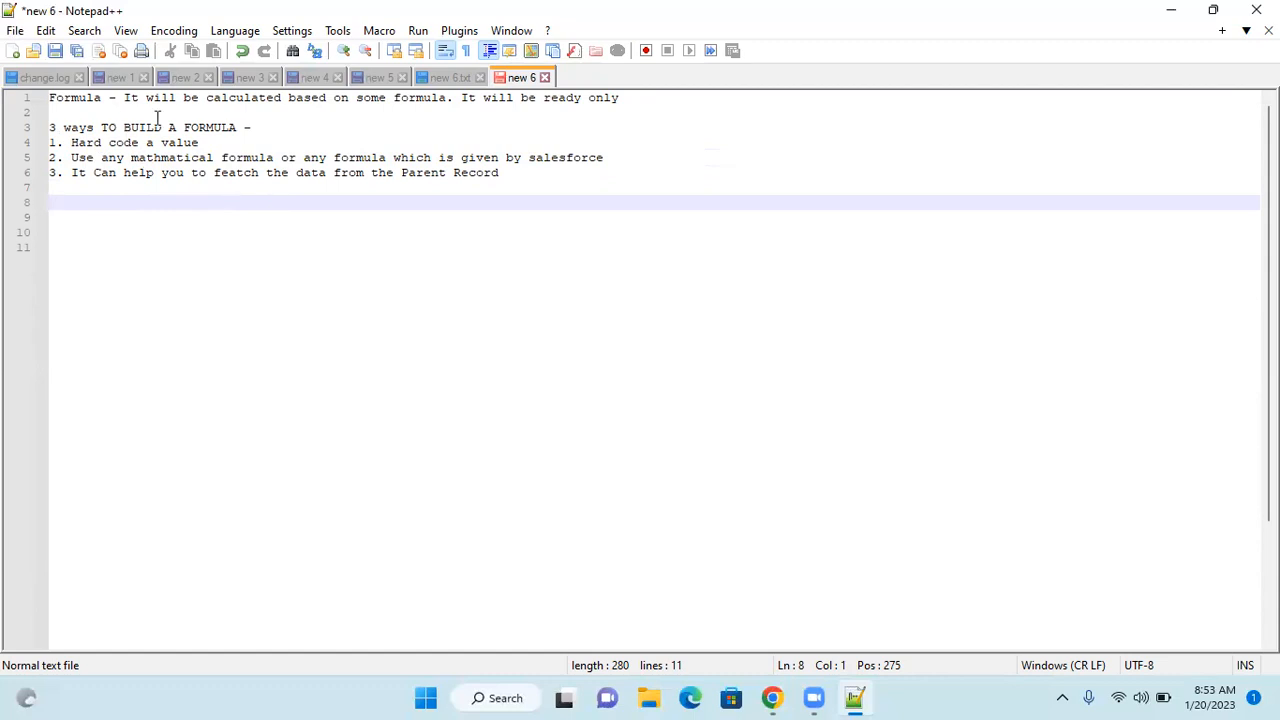
{"action": "left_click_drag", "start_coordinate": [205, 143], "coordinate": [72, 142]}
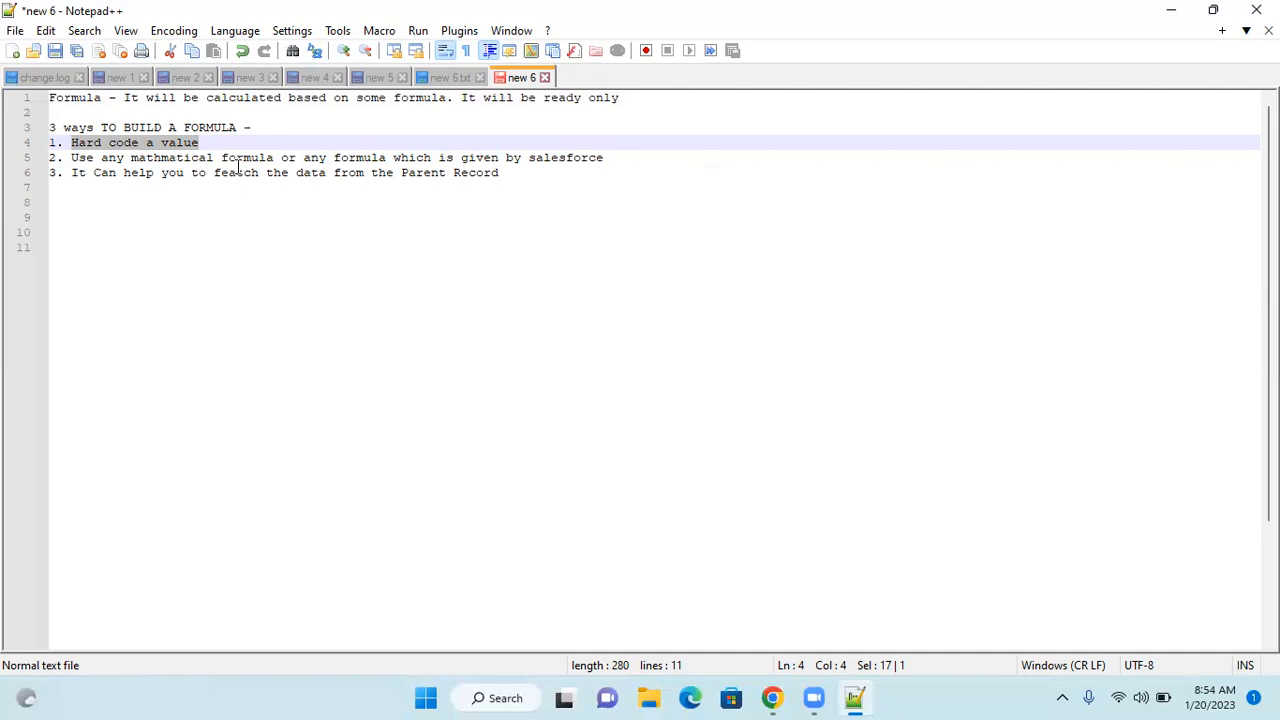
{"action": "left_click", "coordinate": [342, 153]}
{"action": "left_click_drag", "start_coordinate": [342, 153], "coordinate": [478, 157]}
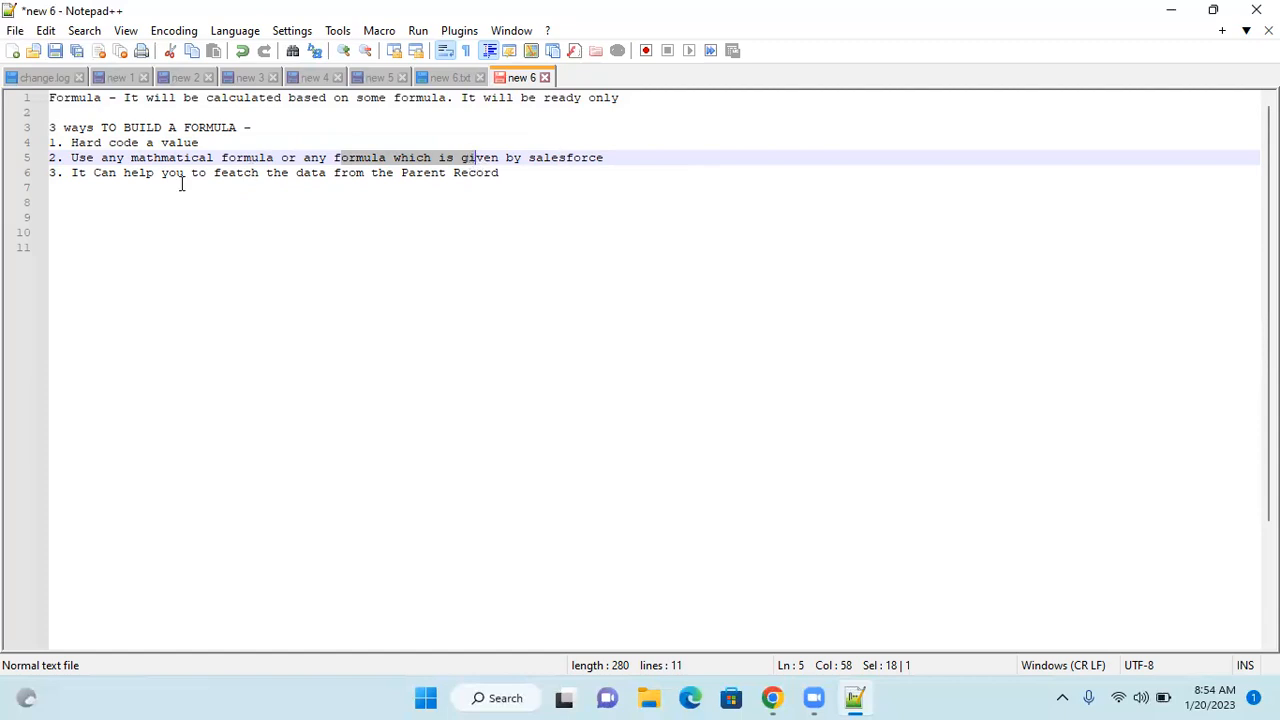
{"action": "left_click", "coordinate": [151, 186]}
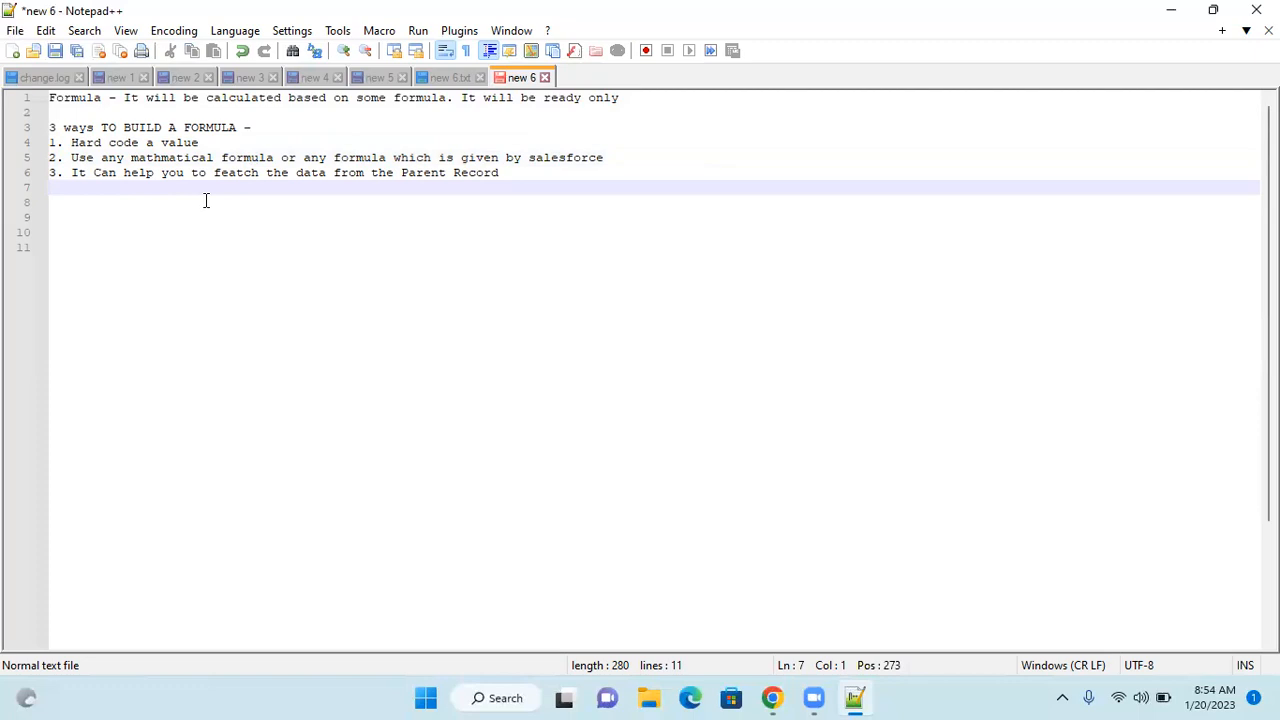
Step: Append "(lookup and master details relations)" to the end of the third list item
{"action": "left_click", "coordinate": [506, 173]}
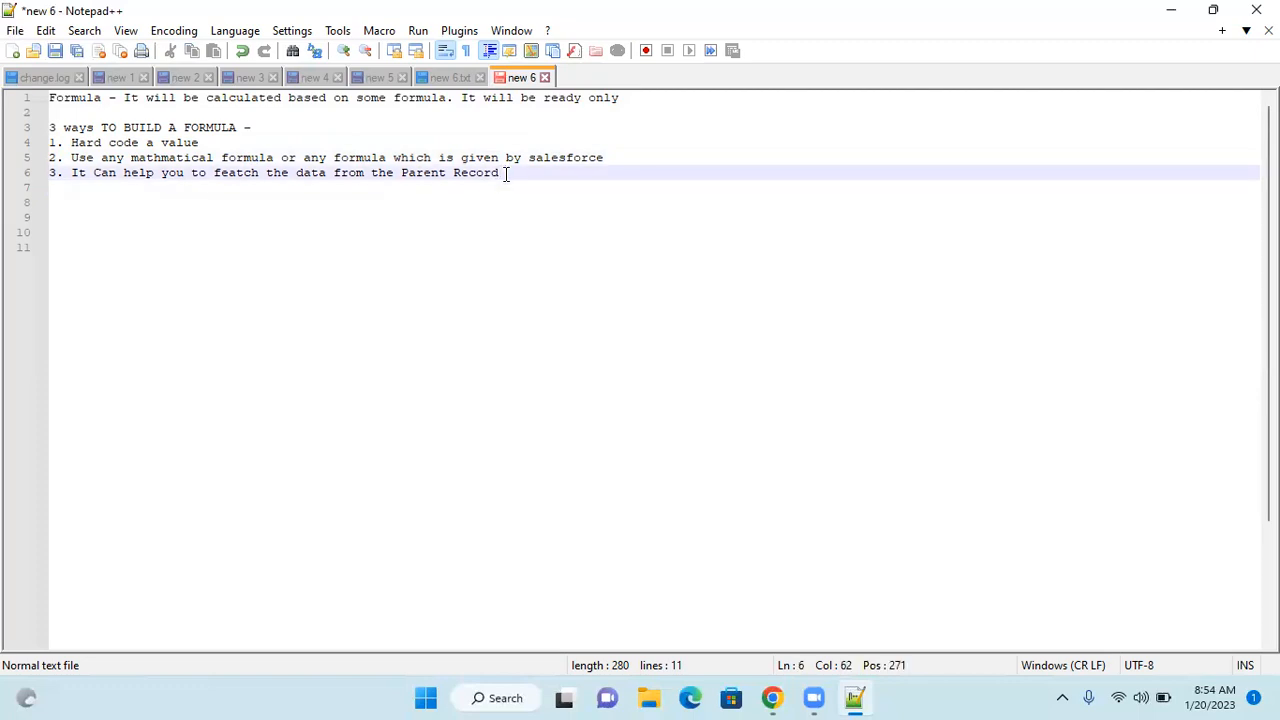
{"action": "type", "text": "()"}
{"action": "key", "text": "Left"}
{"action": "type", "text": "x"}
{"action": "key", "text": "BackSpace"}
{"action": "type", "text": "lookup and mas"}
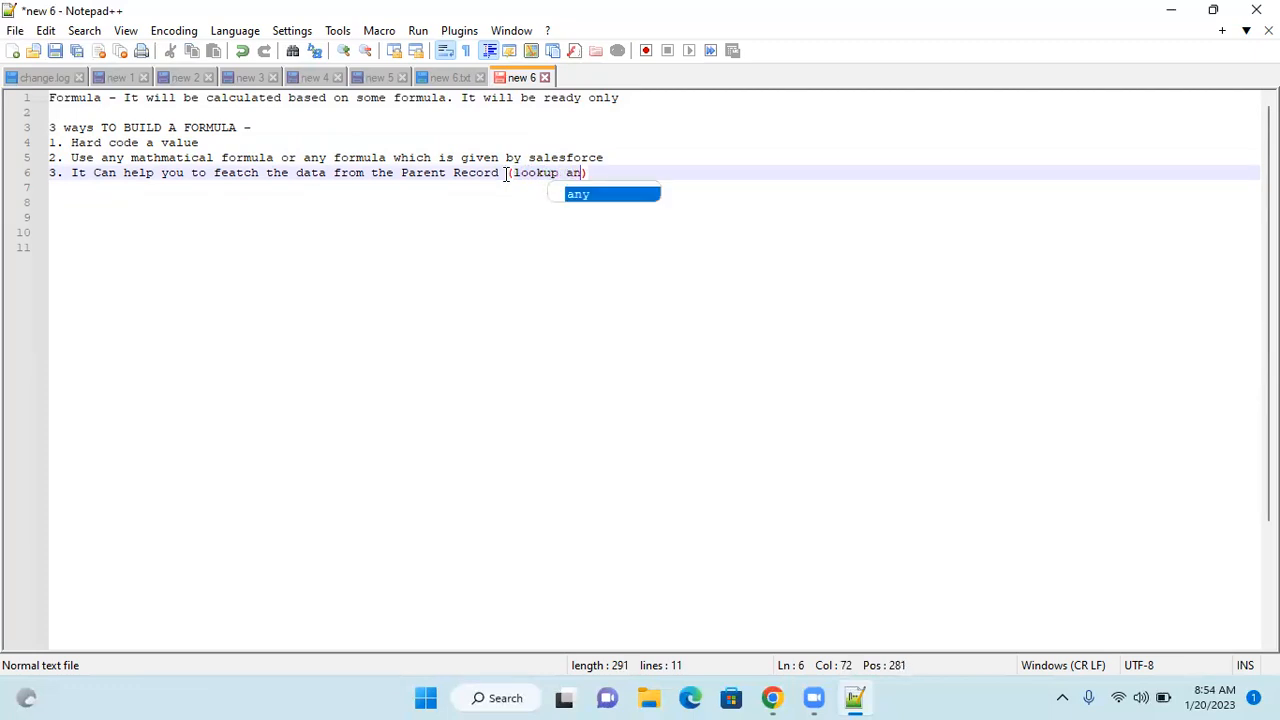
{"action": "type", "text": "ter detail"}
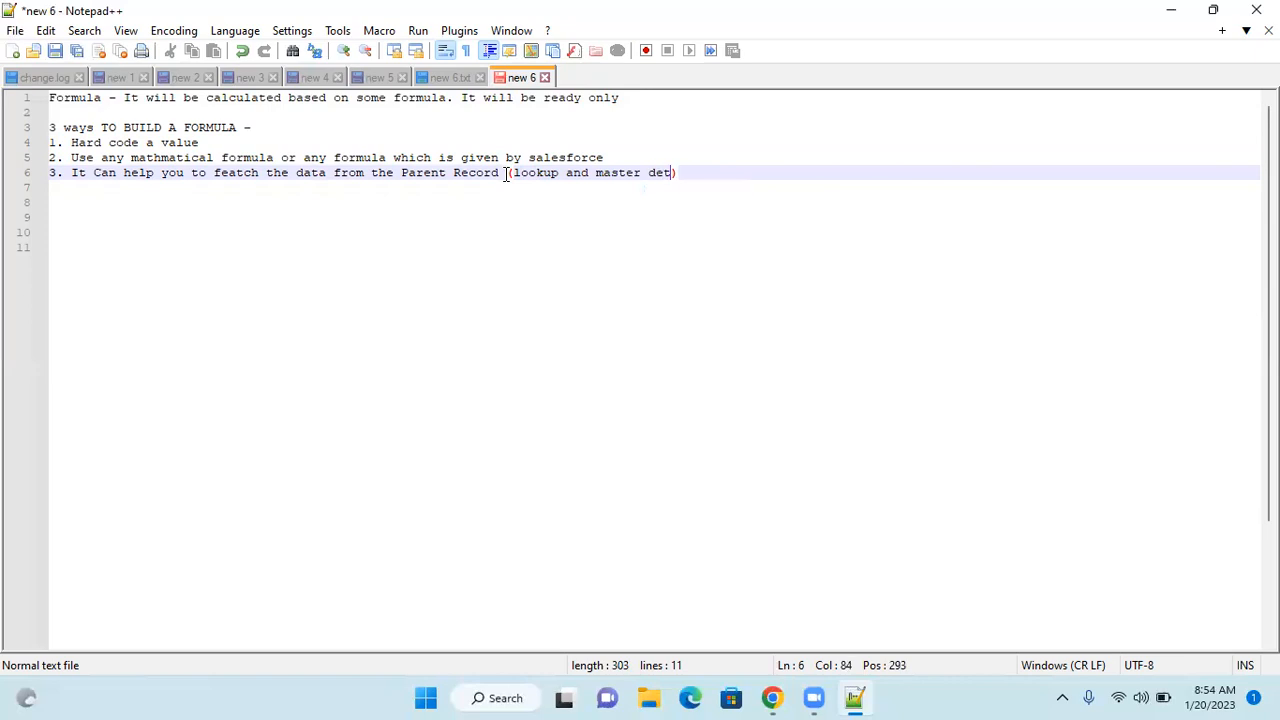
{"action": "type", "text": "s relations"}
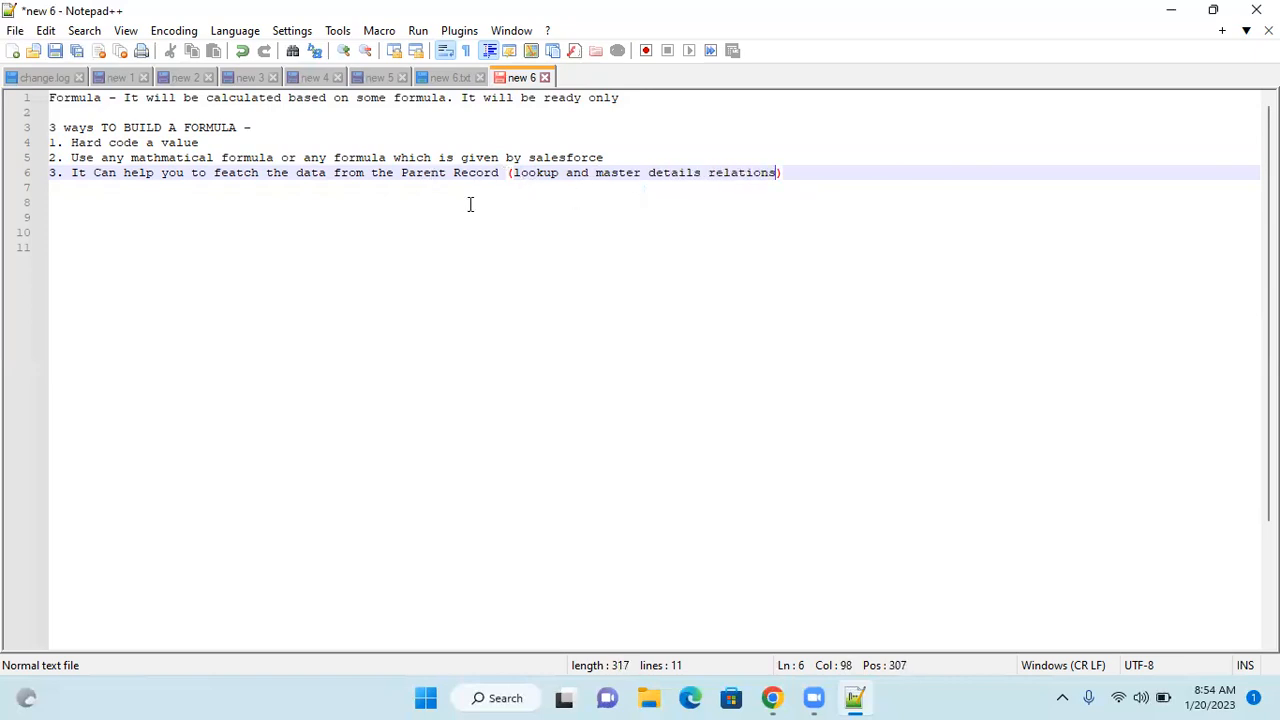
Step: Add the heading "Lookup Relationship -" below the list, separated from it by two blank lines
{"action": "left_click", "coordinate": [812, 169]}
{"action": "key", "text": "Return"}
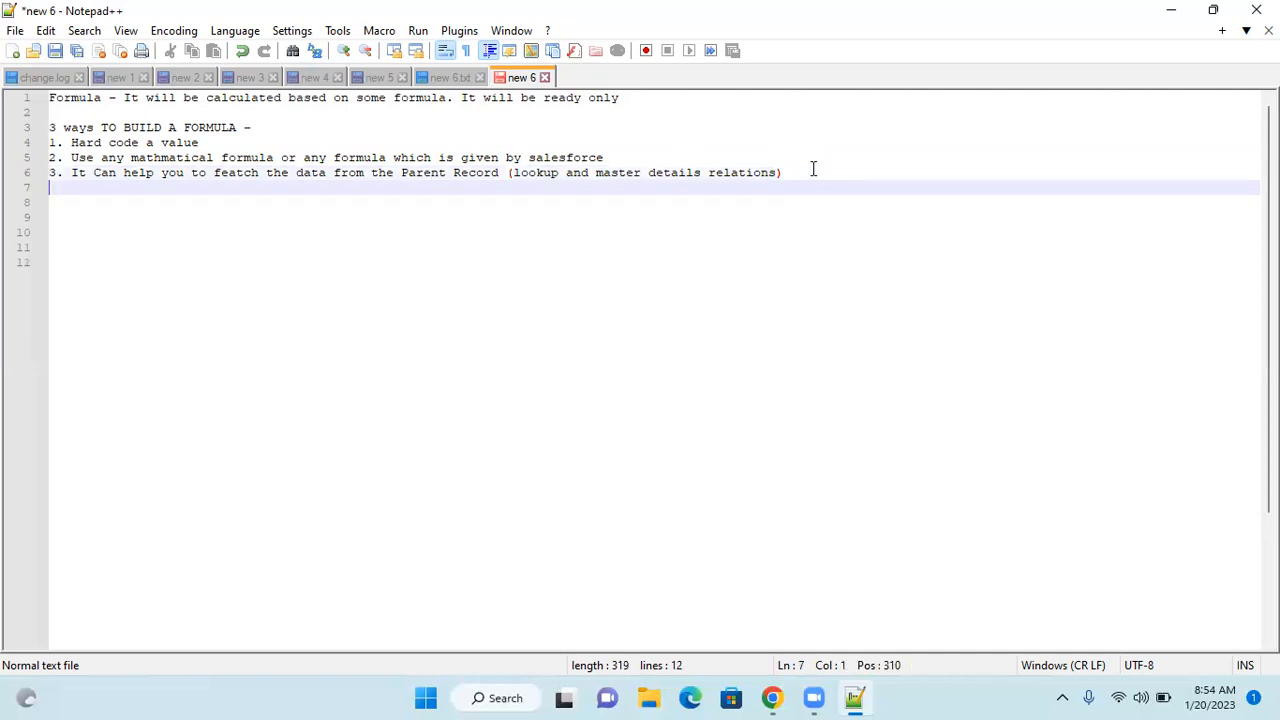
{"action": "key", "text": "Return"}
{"action": "key", "text": "Return"}
{"action": "type", "text": "Lo"}
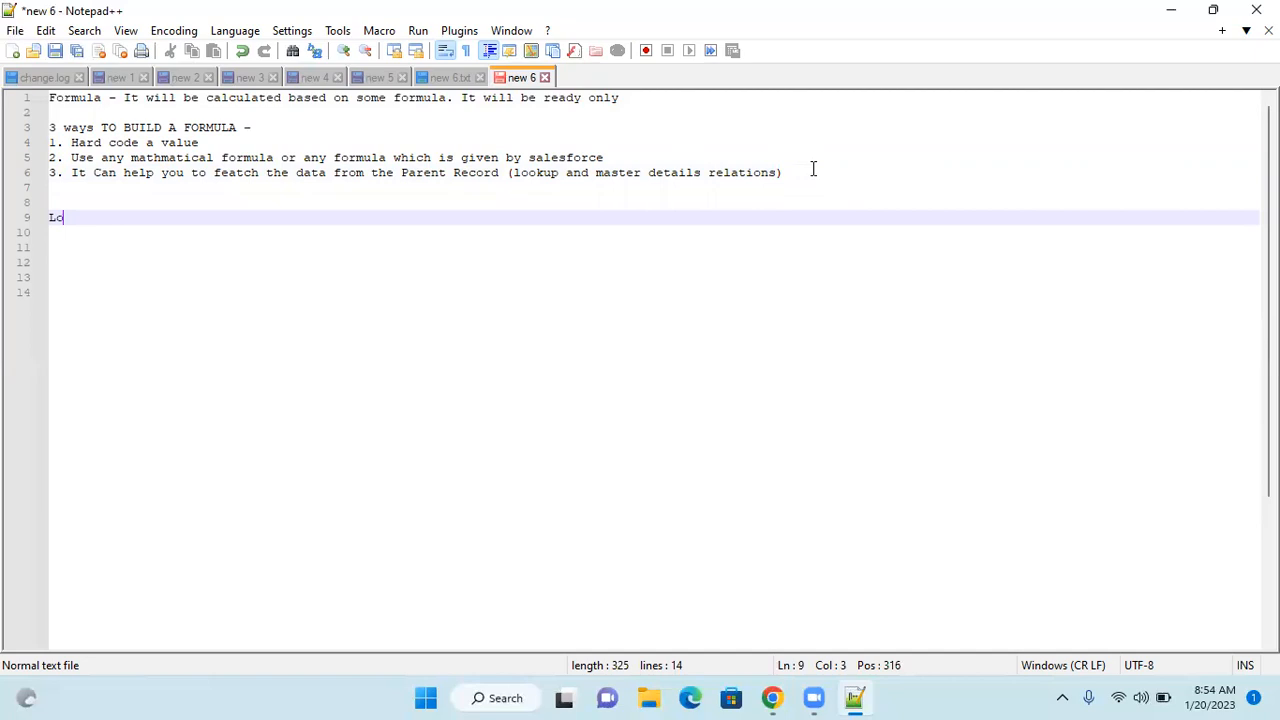
{"action": "type", "text": "okup Rel"}
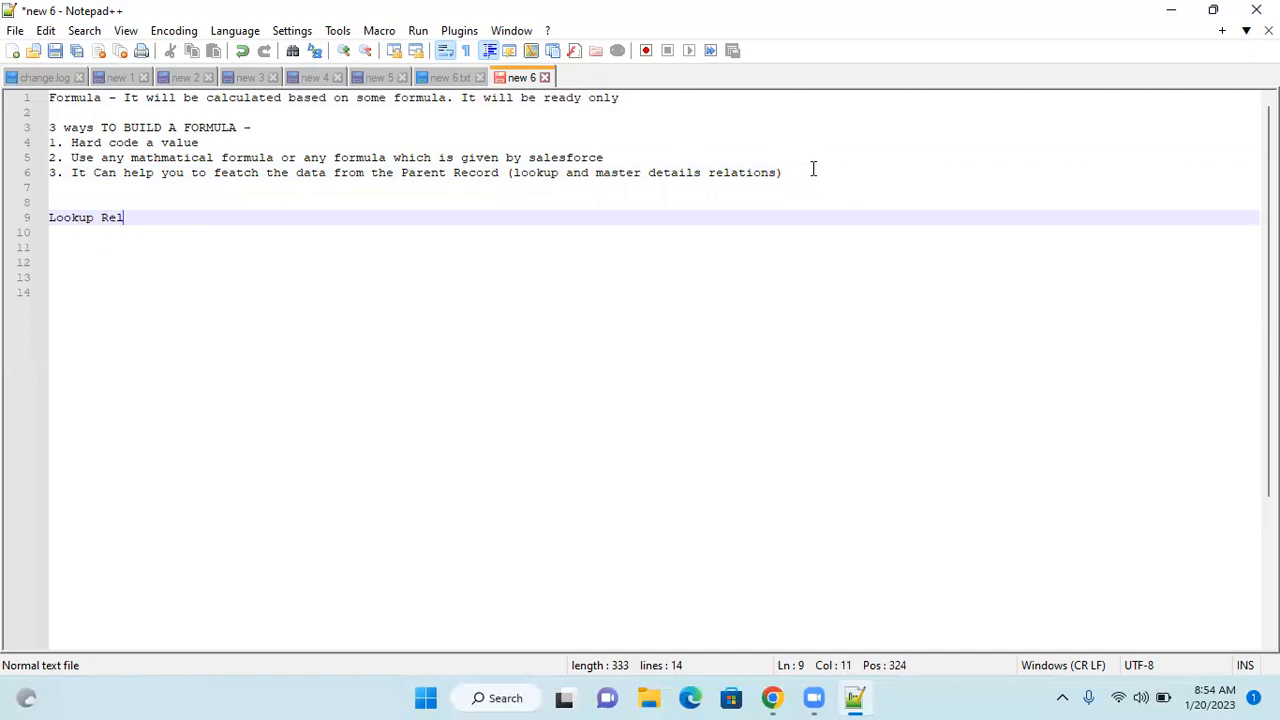
{"action": "type", "text": "atn"}
{"action": "key", "text": "BackSpace"}
{"action": "type", "text": "ionship -"}
{"action": "key", "text": "Return"}
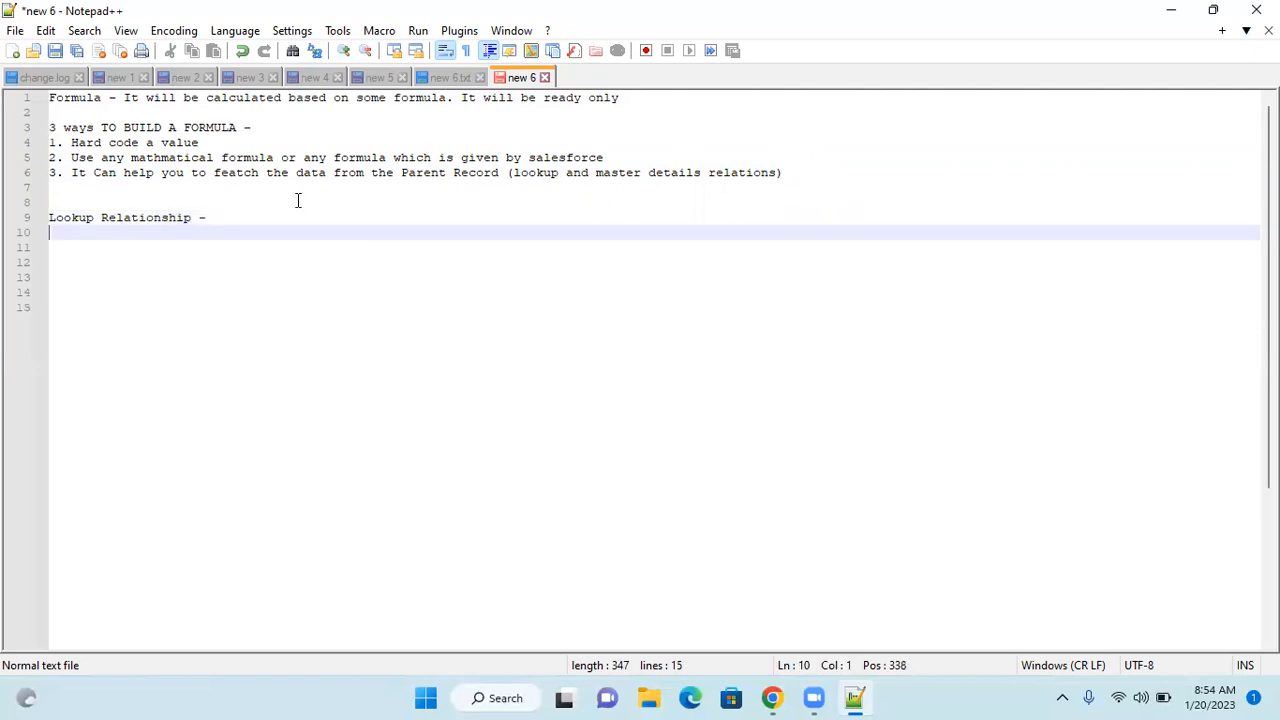
Step: Write the definition "It means how can we related one object with other ." after the Lookup Relationship heading
{"action": "left_click", "coordinate": [271, 212]}
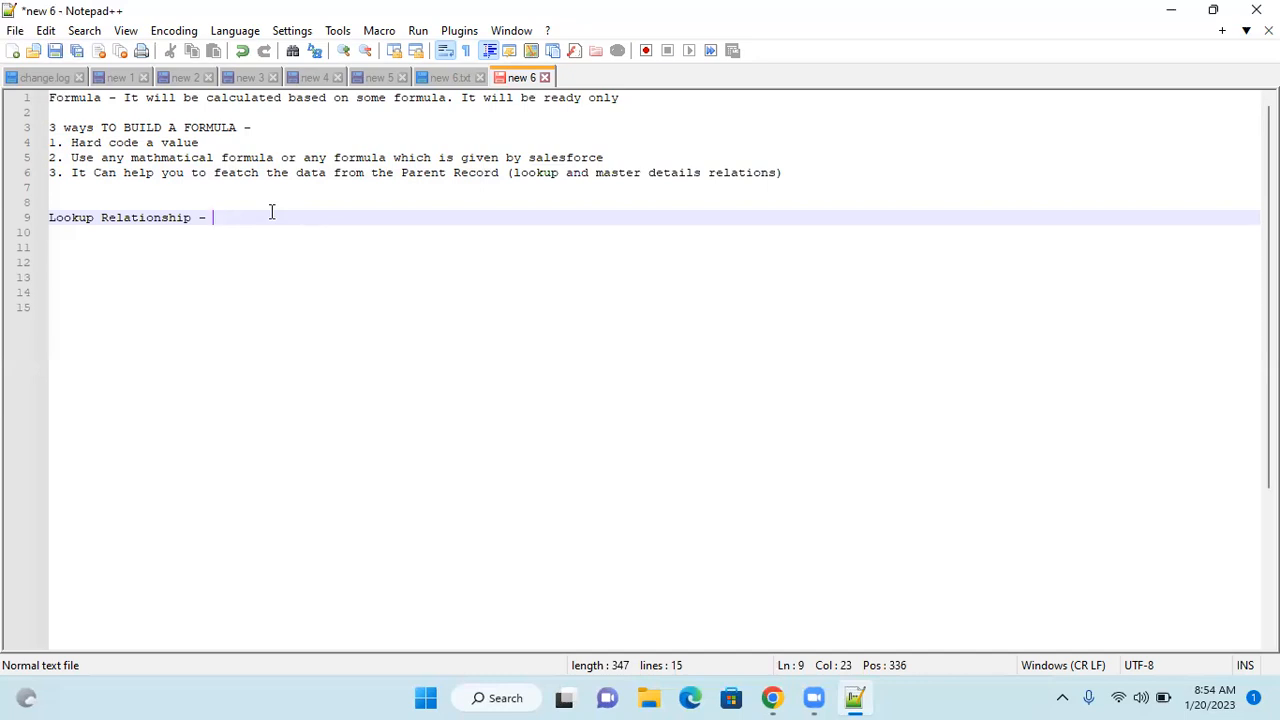
{"action": "type", "text": "It means how can we rela"}
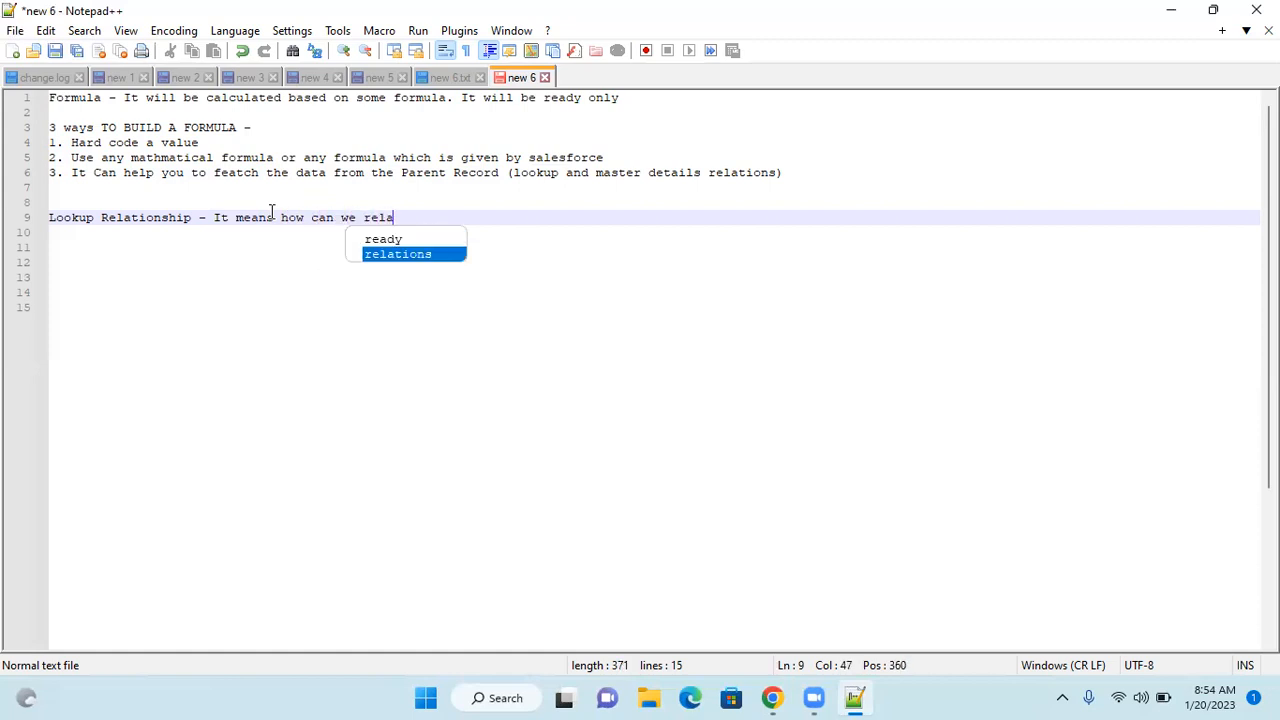
{"action": "type", "text": "ted one object with other"}
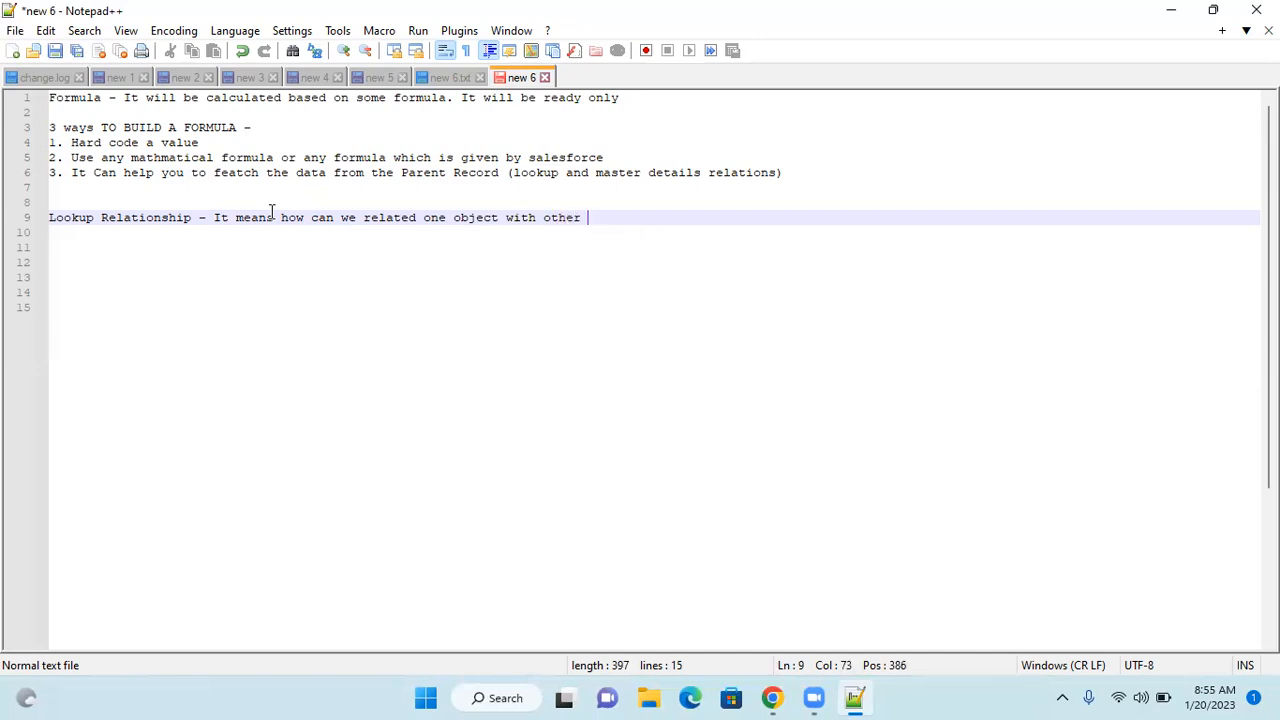
{"action": "key", "text": "Return"}
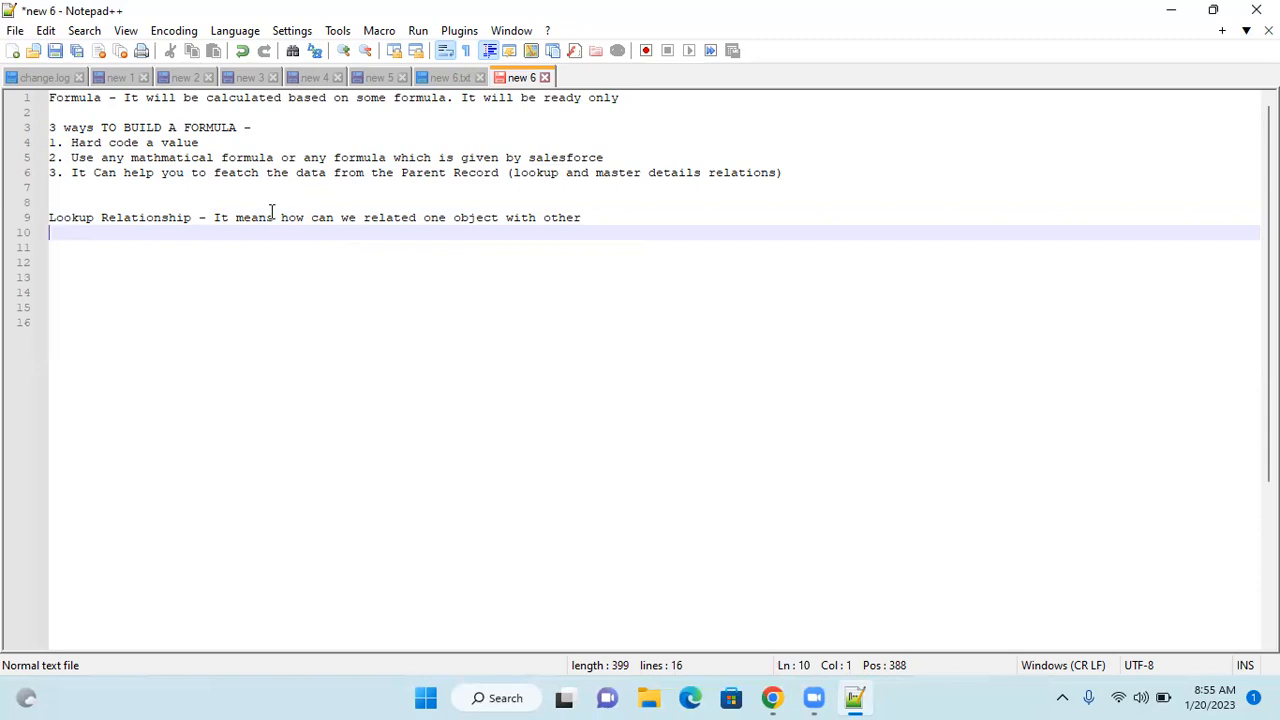
{"action": "left_click", "coordinate": [635, 218]}
{"action": "type", "text": "."}
Step: Add the note "It is not mandatry to have link if you have lookup relationship." one blank line below the definition
{"action": "key", "text": "Return"}
{"action": "key", "text": "Return"}
{"action": "type", "text": "It is not mandatry to have link if you have lo"}
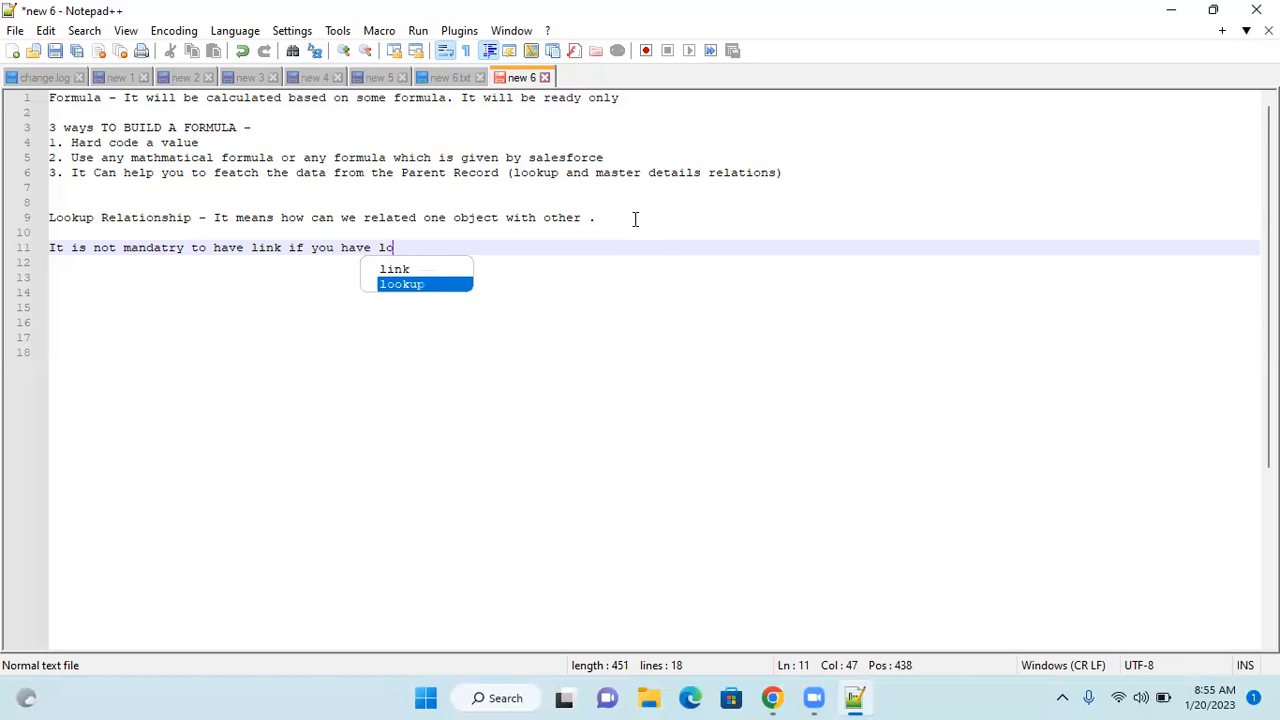
{"action": "type", "text": "okup relati"}
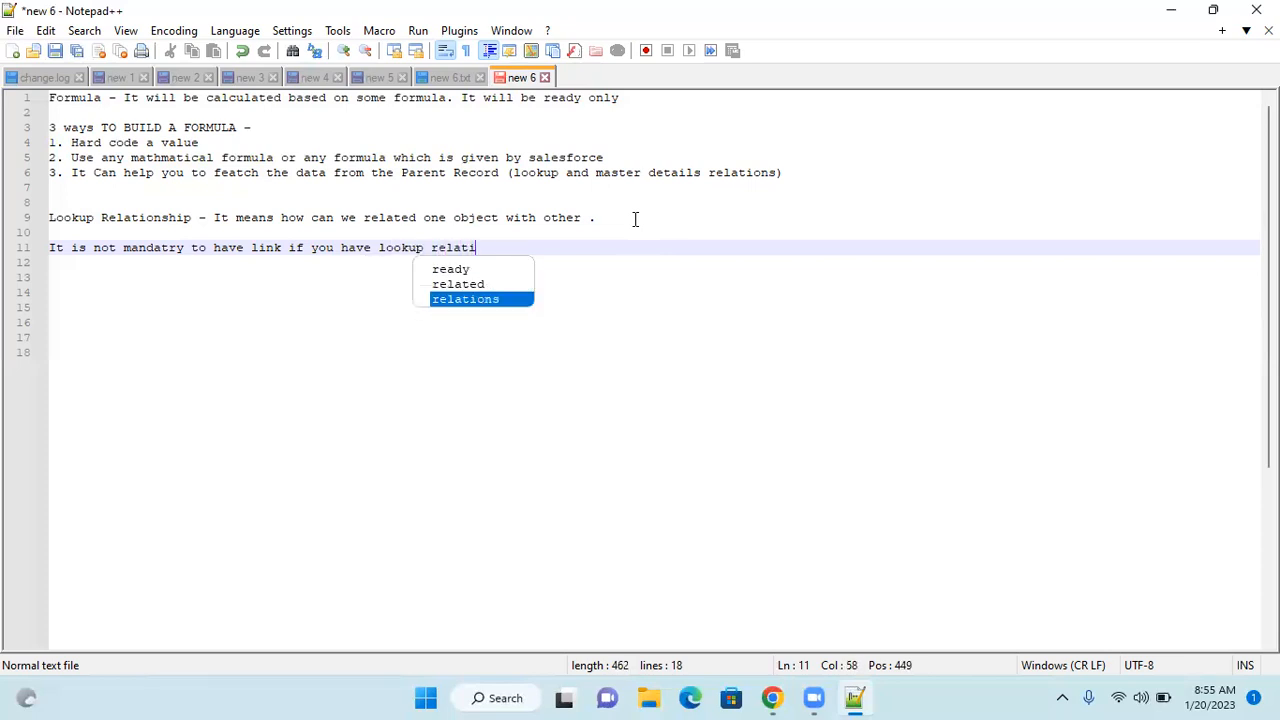
{"action": "type", "text": "onship."}
{"action": "key", "text": "Return"}
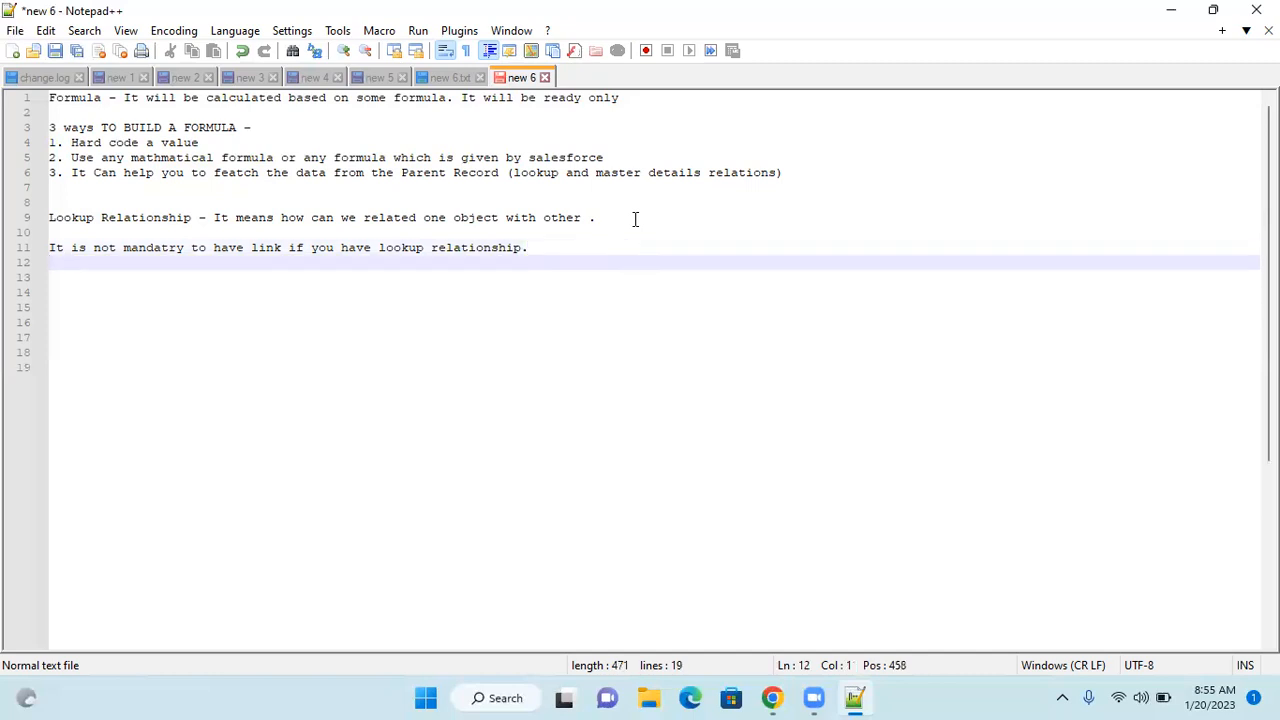
Step: Add the line "You can build a Parent child relation with the help of lookup relationship." under the note about links
{"action": "type", "text": "It"}
{"action": "key", "text": "BackSpace"}
{"action": "key", "text": "BackSpace"}
{"action": "type", "text": "You can "}
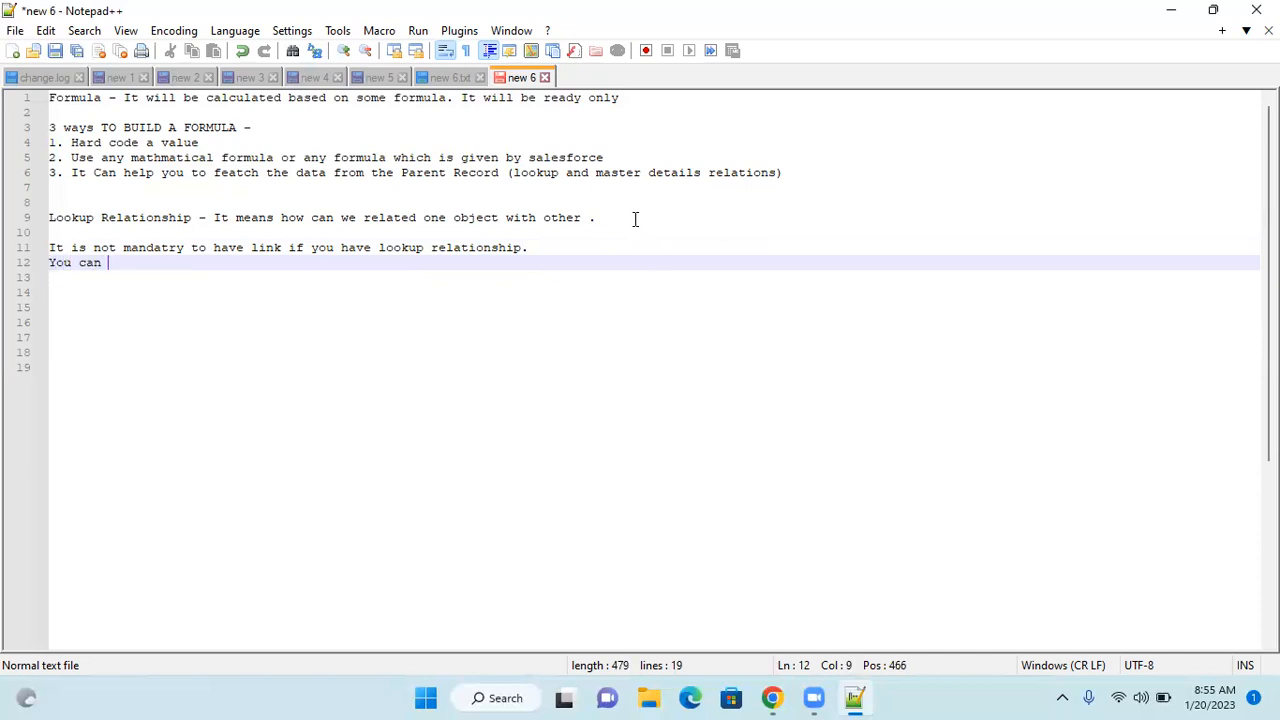
{"action": "type", "text": "build a P"}
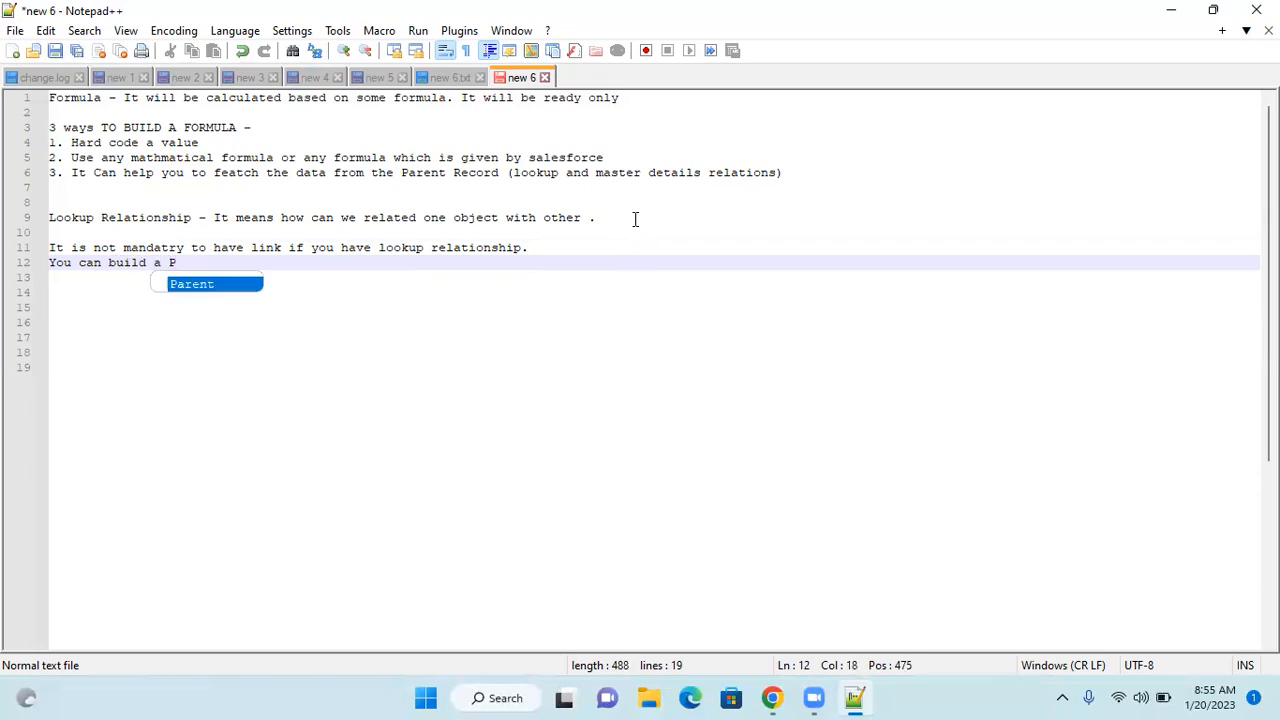
{"action": "key", "text": "Return"}
{"action": "type", "text": "child relation with the help of lookup re"}
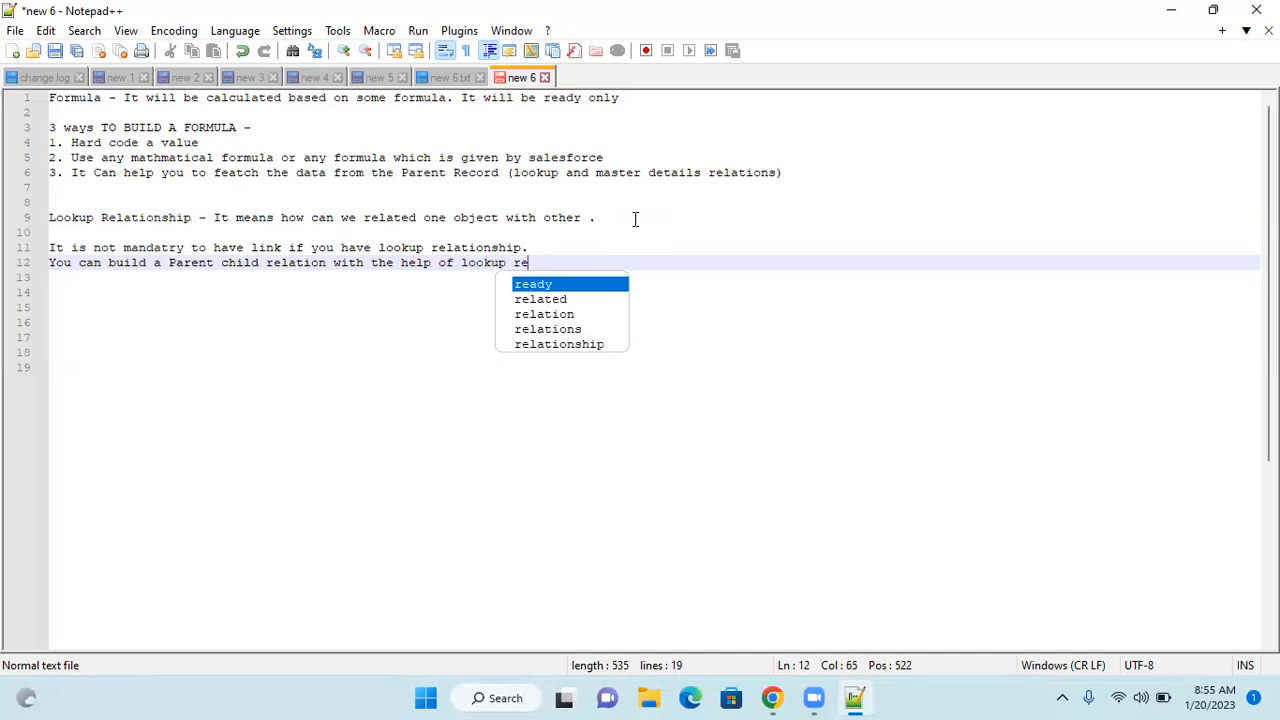
{"action": "key", "text": "Down"}
{"action": "key", "text": "Down"}
{"action": "key", "text": "Down"}
{"action": "key", "text": "Down"}
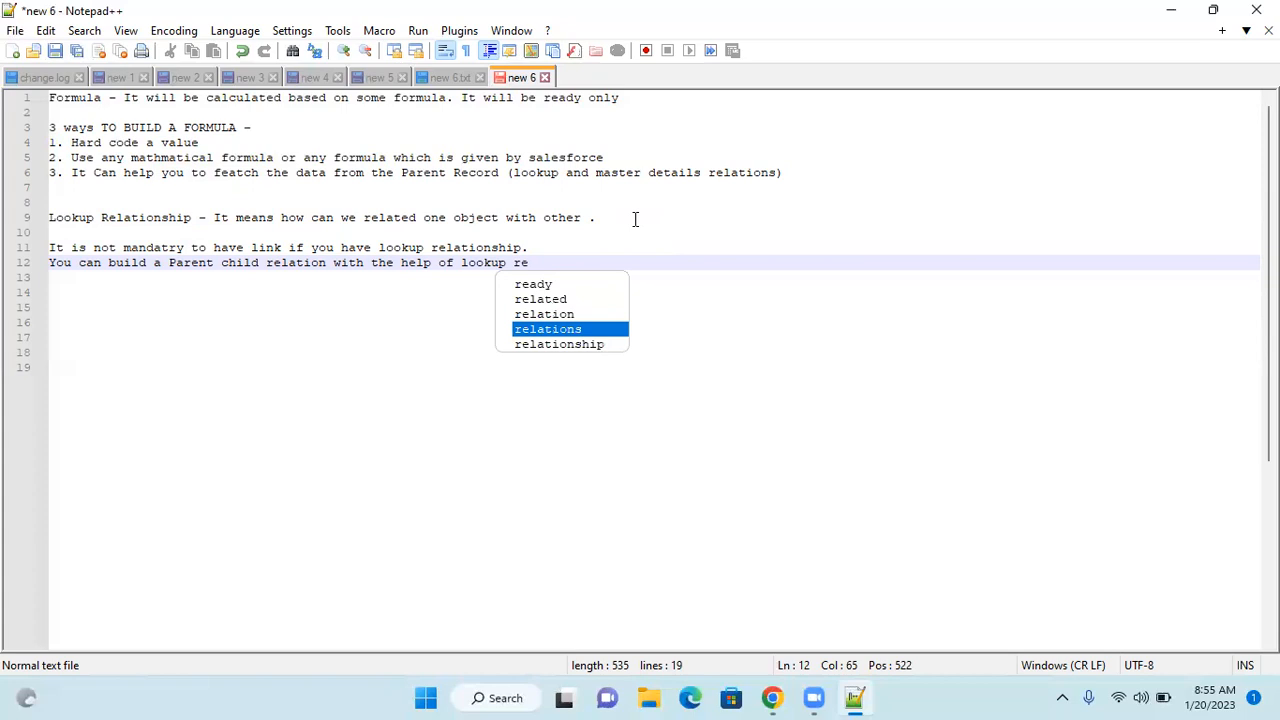
{"action": "key", "text": "Return"}
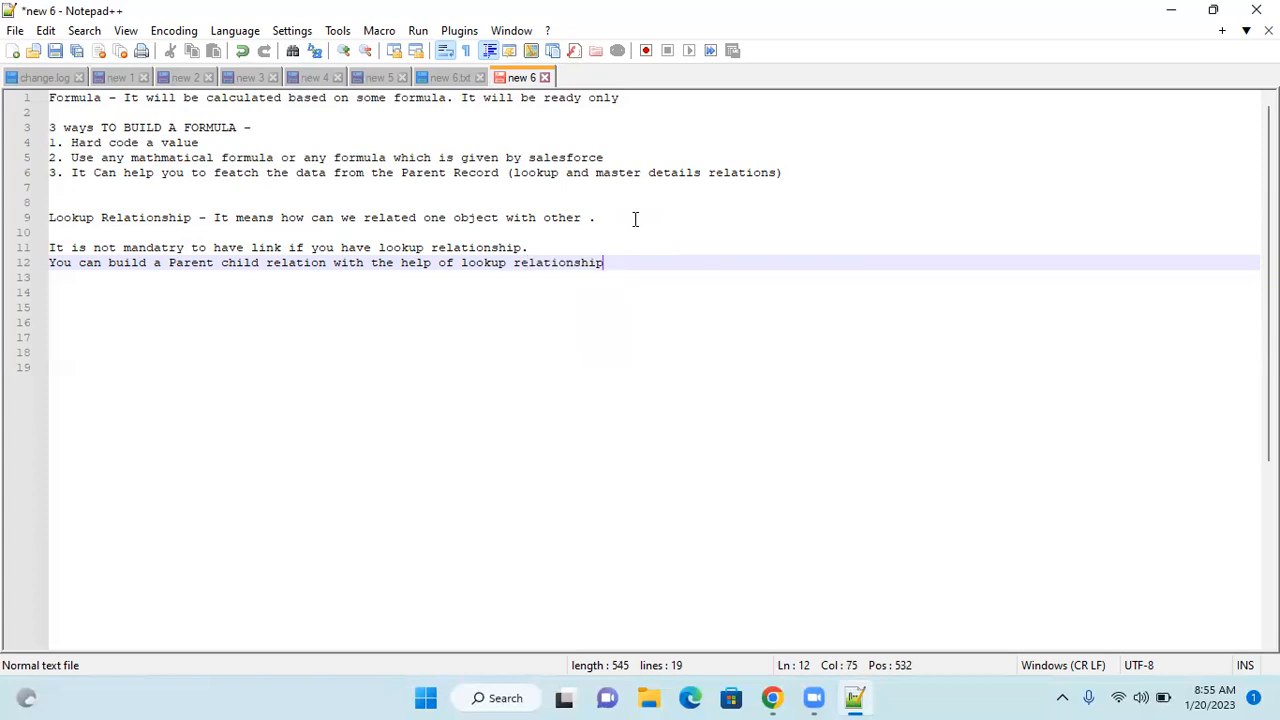
{"action": "type", "text": "."}
{"action": "key", "text": "Return"}
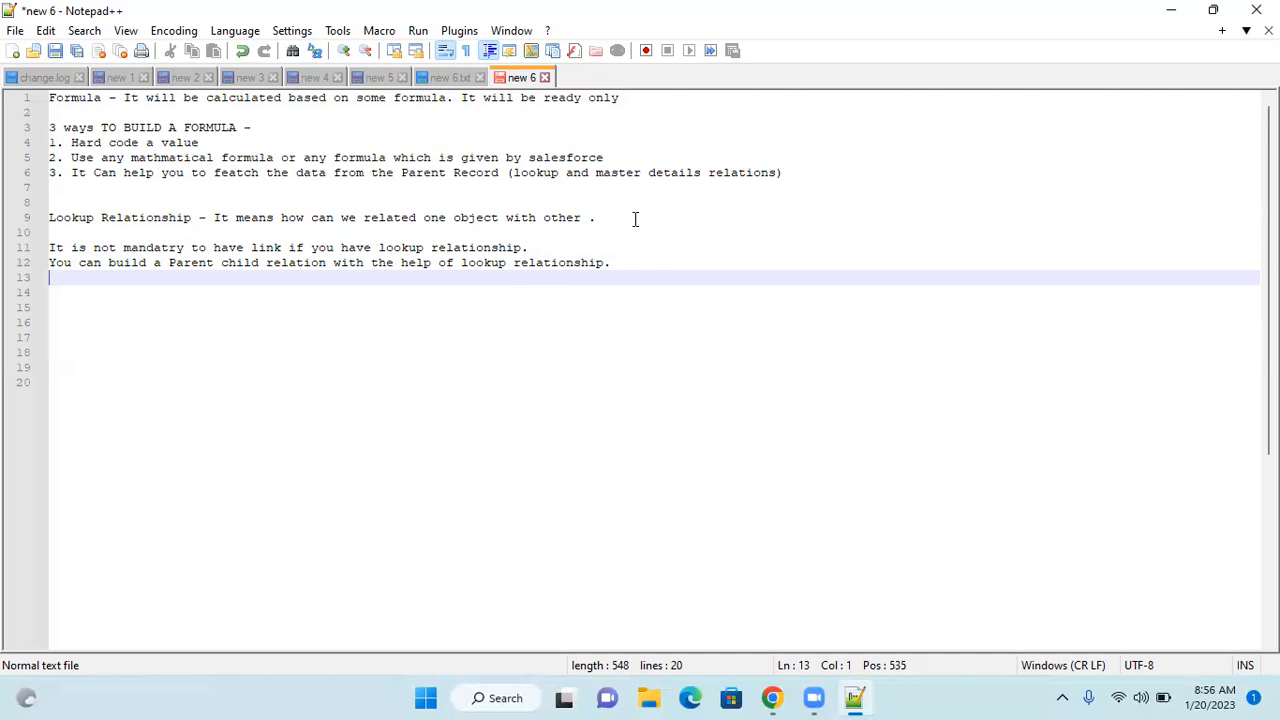
Step: Start a new section with the label "Important -", leaving two blank lines below the lookup relationship notes
{"action": "key", "text": "Return"}
{"action": "key", "text": "Return"}
{"action": "type", "text": "I"}
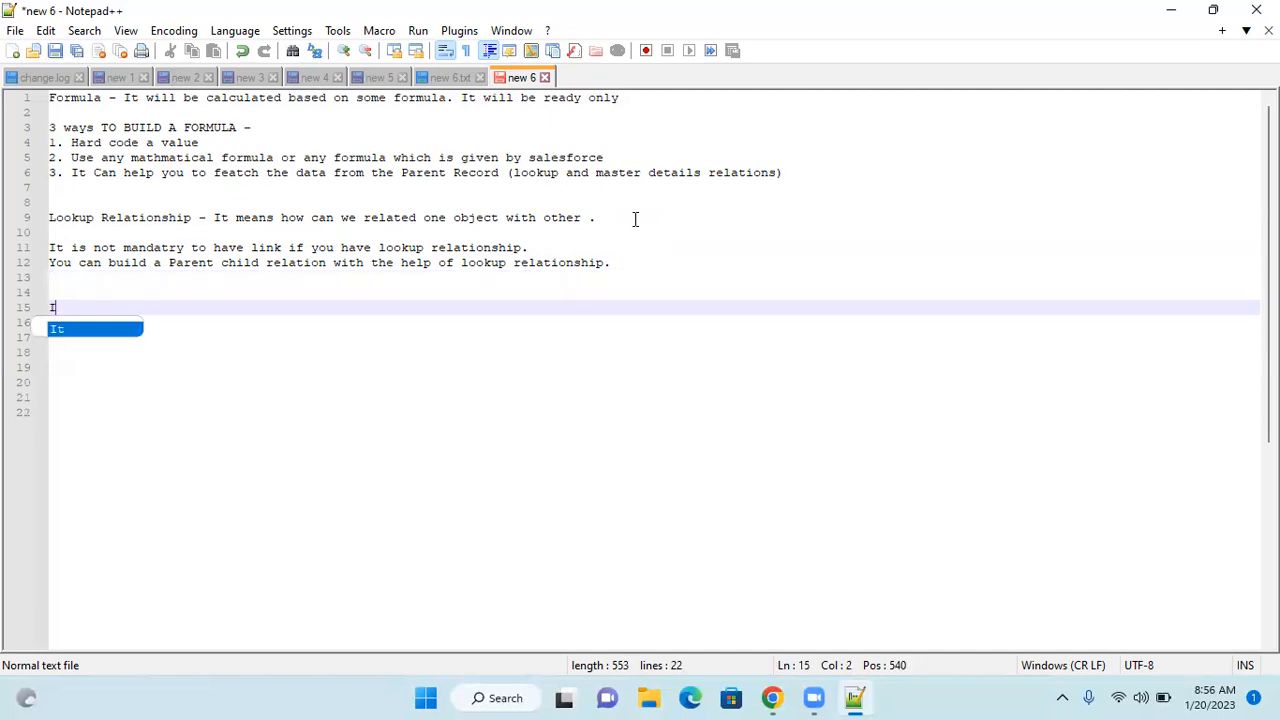
{"action": "type", "text": "mportant -"}
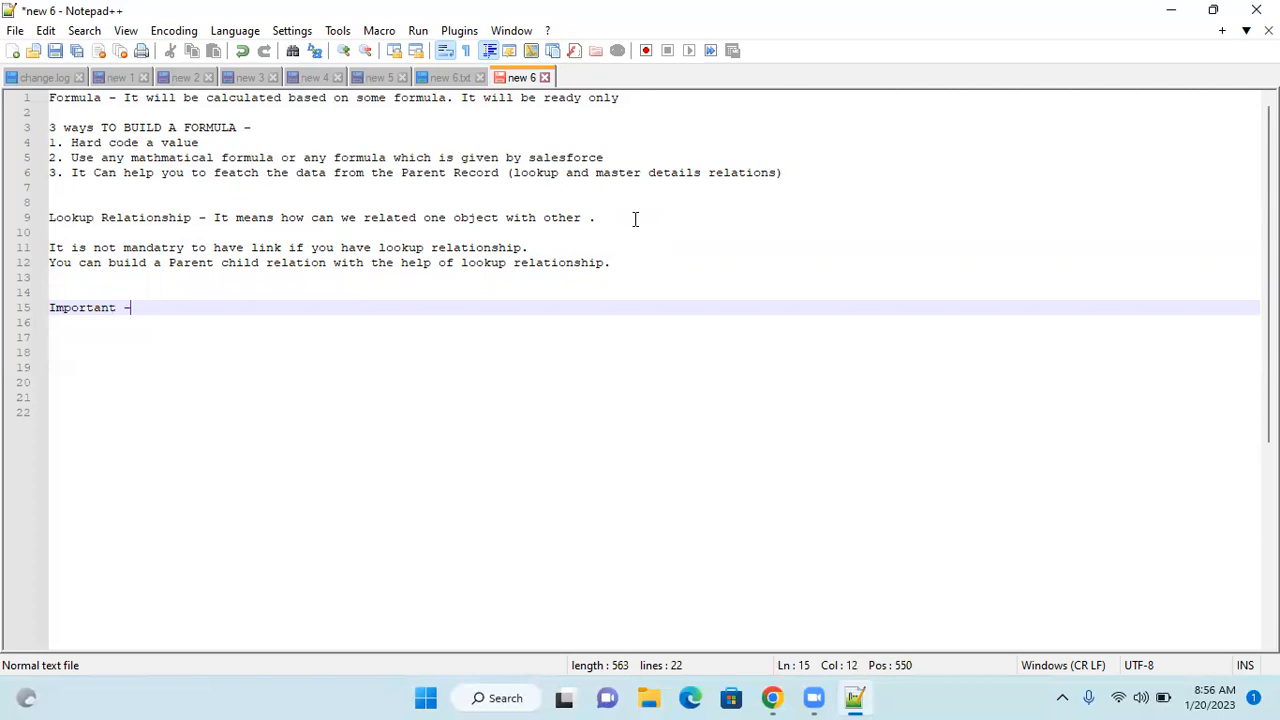
Step: Add numbered points: "The object on which the field is created is called - Child record", "The object to which the lookup relationship is build is called - Parent"
{"action": "key", "text": "Return"}
{"action": "type", "text": "1"}
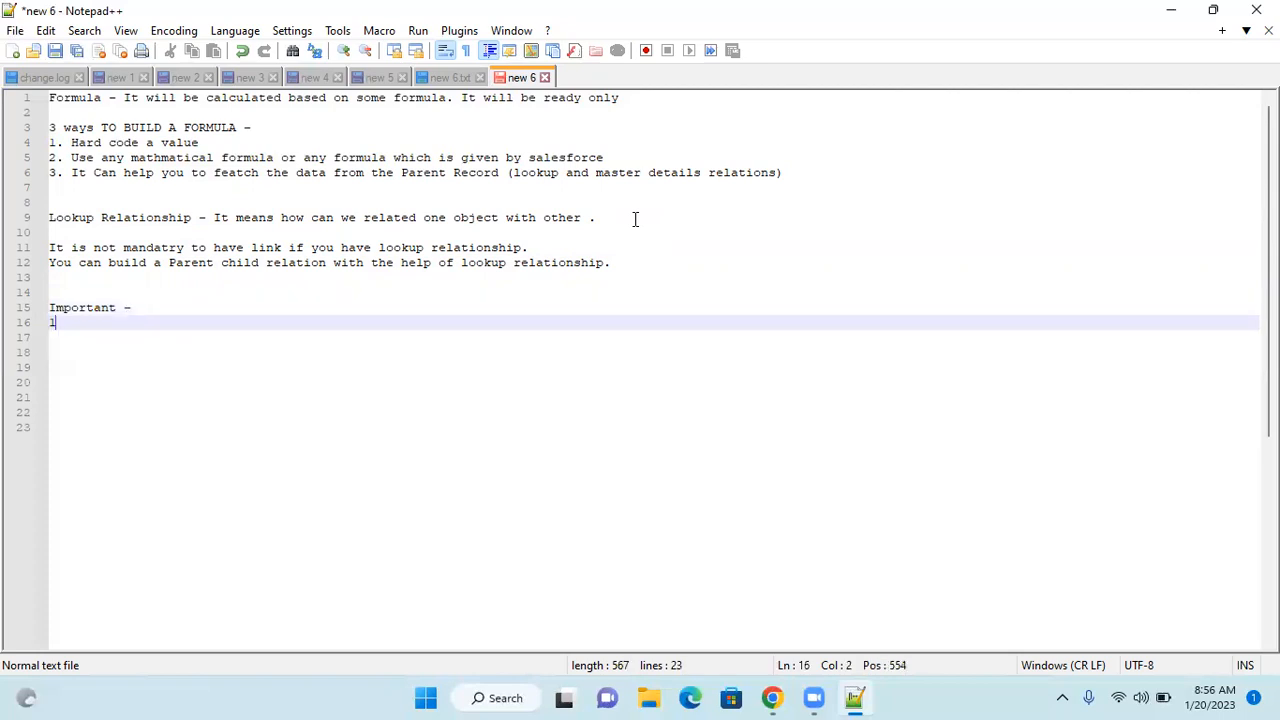
{"action": "type", "text": ". The fie"}
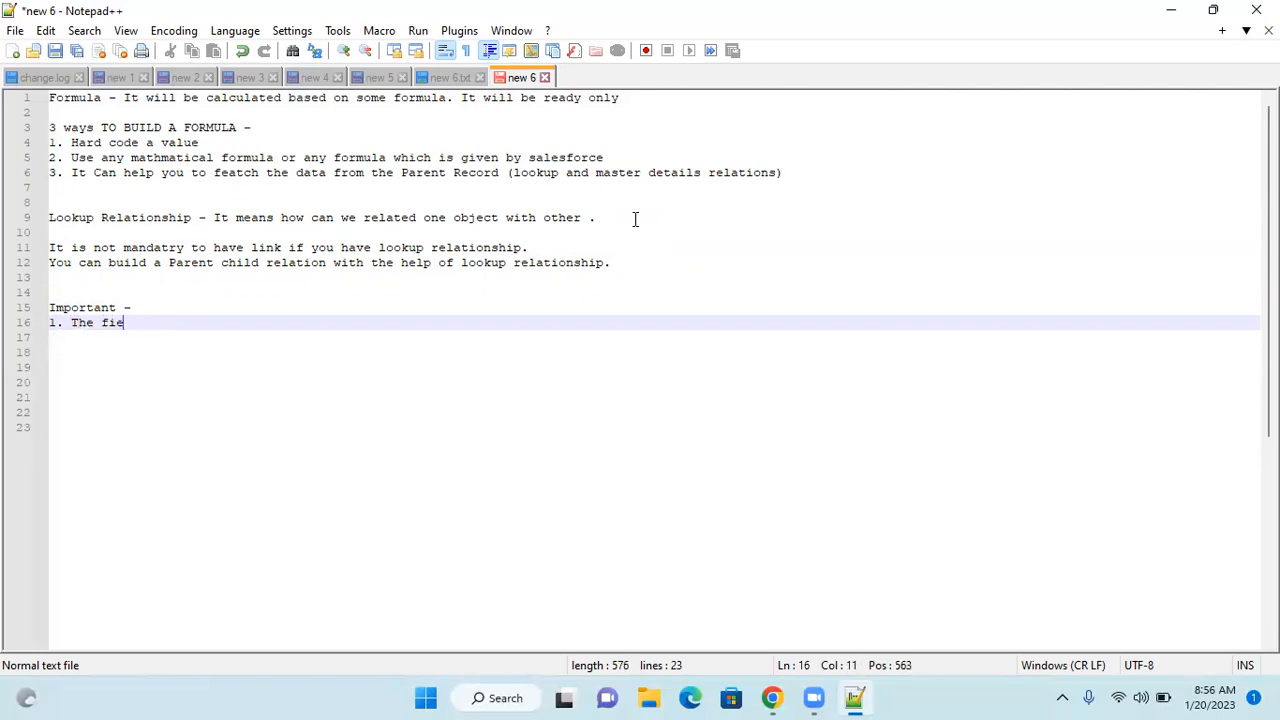
{"action": "type", "text": "ld on which the ob"}
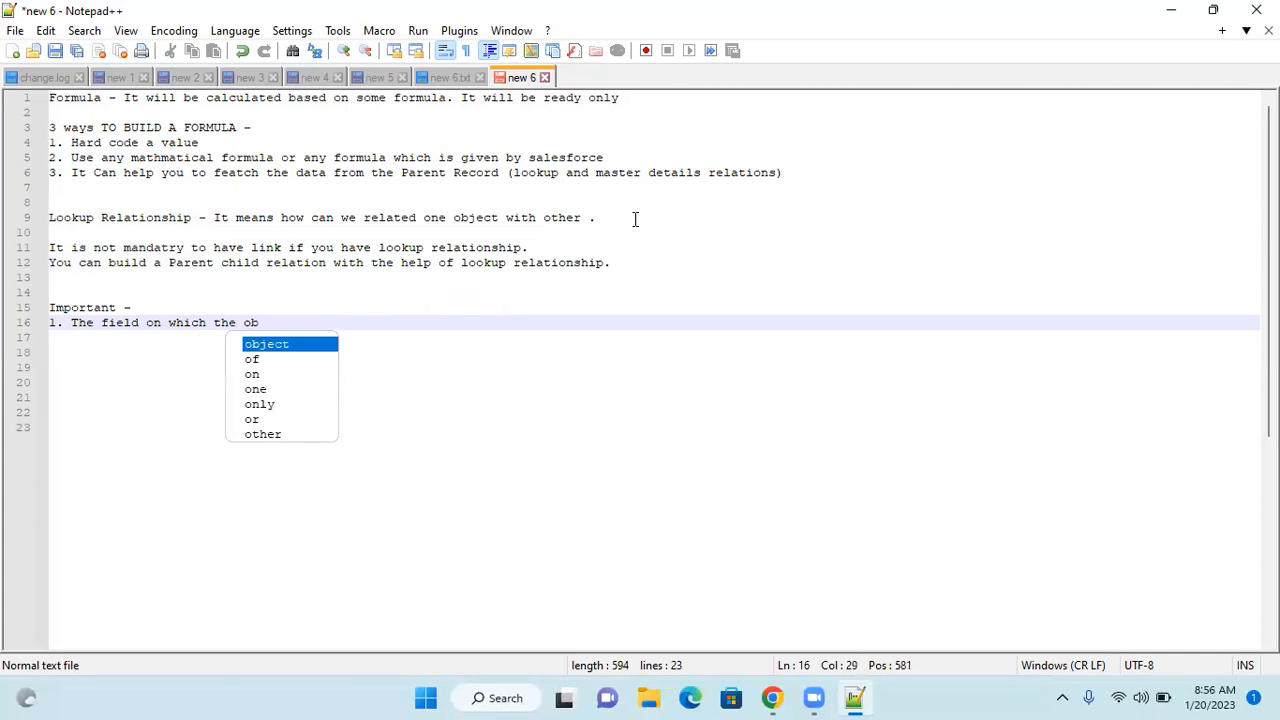
{"action": "key", "text": "BackSpace"}
{"action": "key", "text": "BackSpace"}
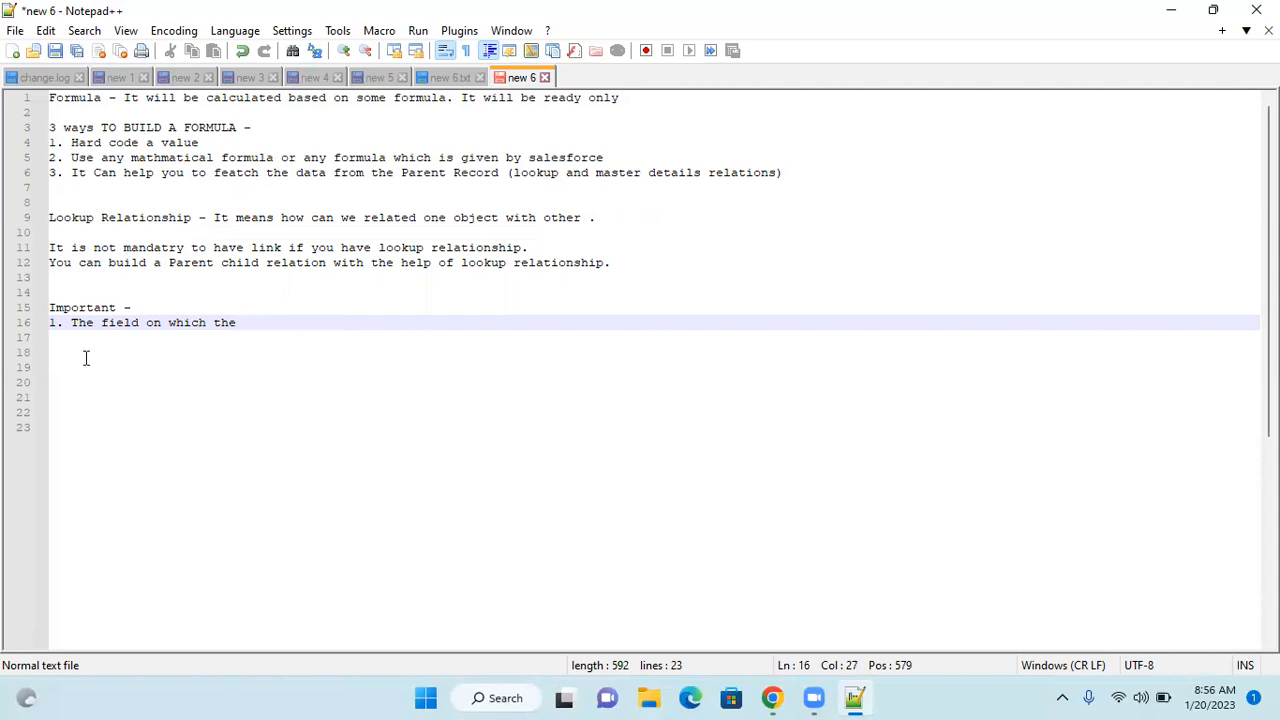
{"action": "double_click", "coordinate": [108, 322]}
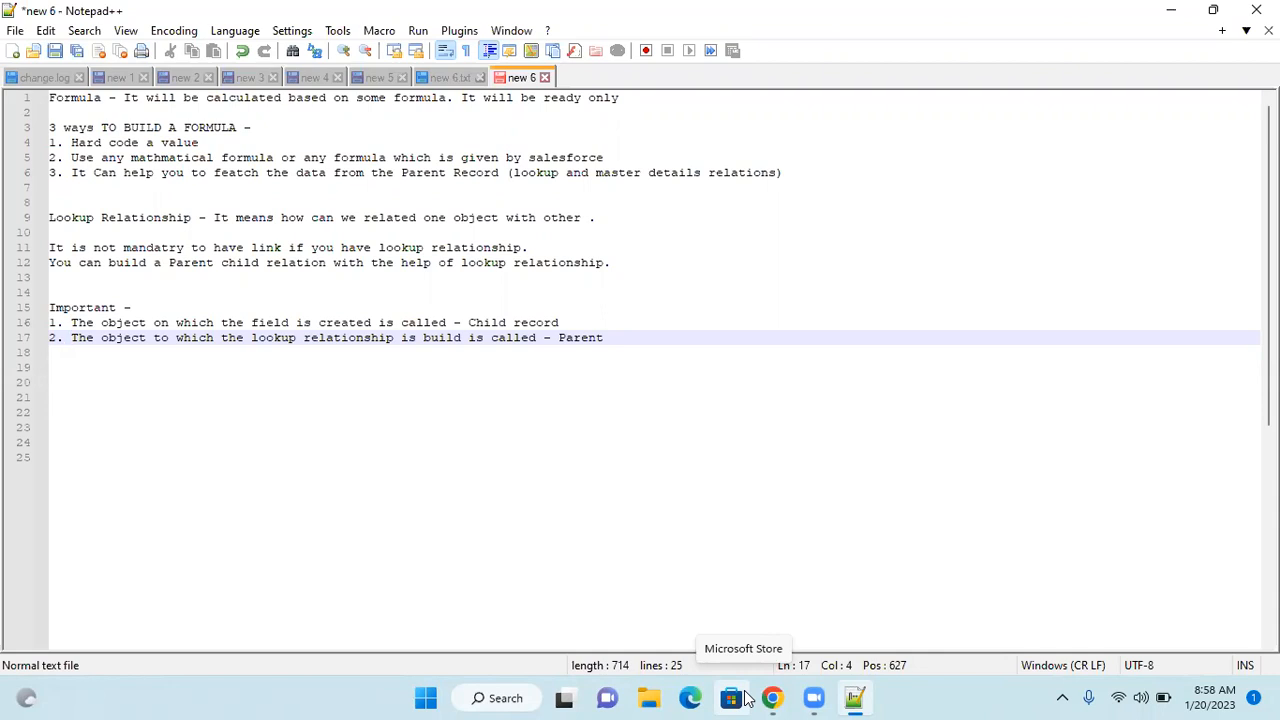
{"action": "left_click", "coordinate": [625, 337]}
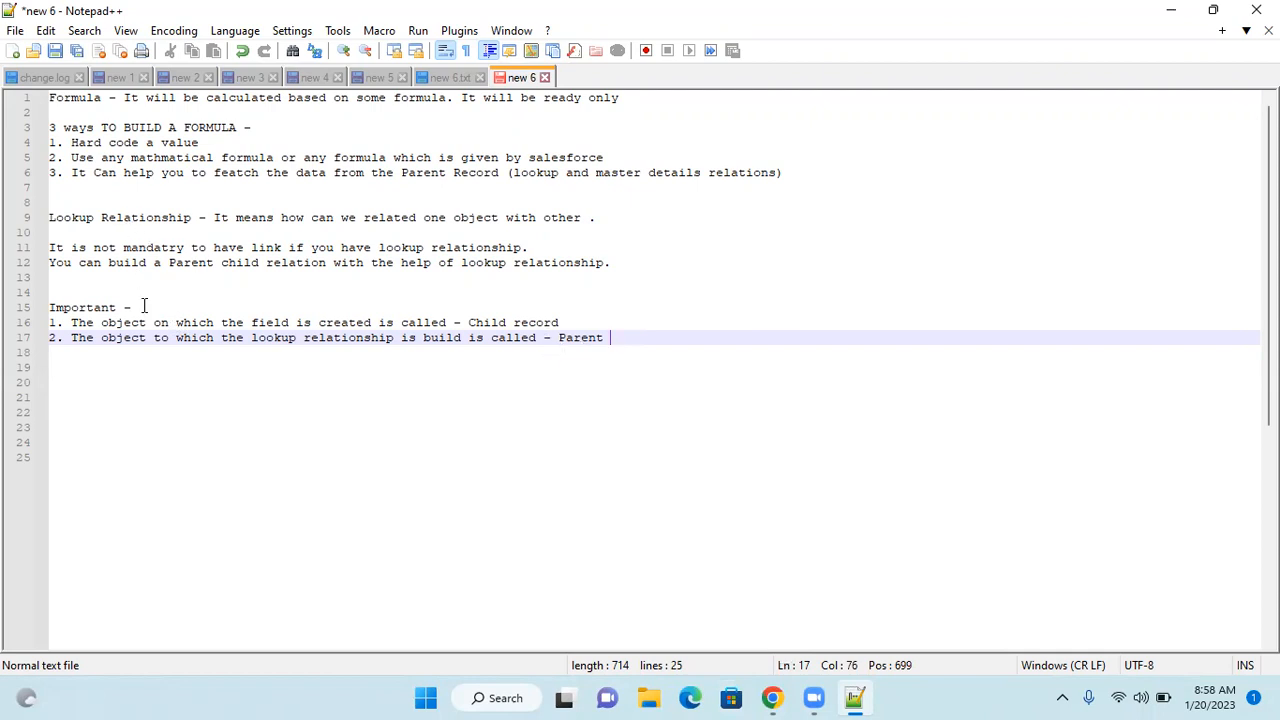
Step: Insert the heading "Master details relation -" between the lookup relationship notes and the Important section
{"action": "left_click", "coordinate": [112, 283]}
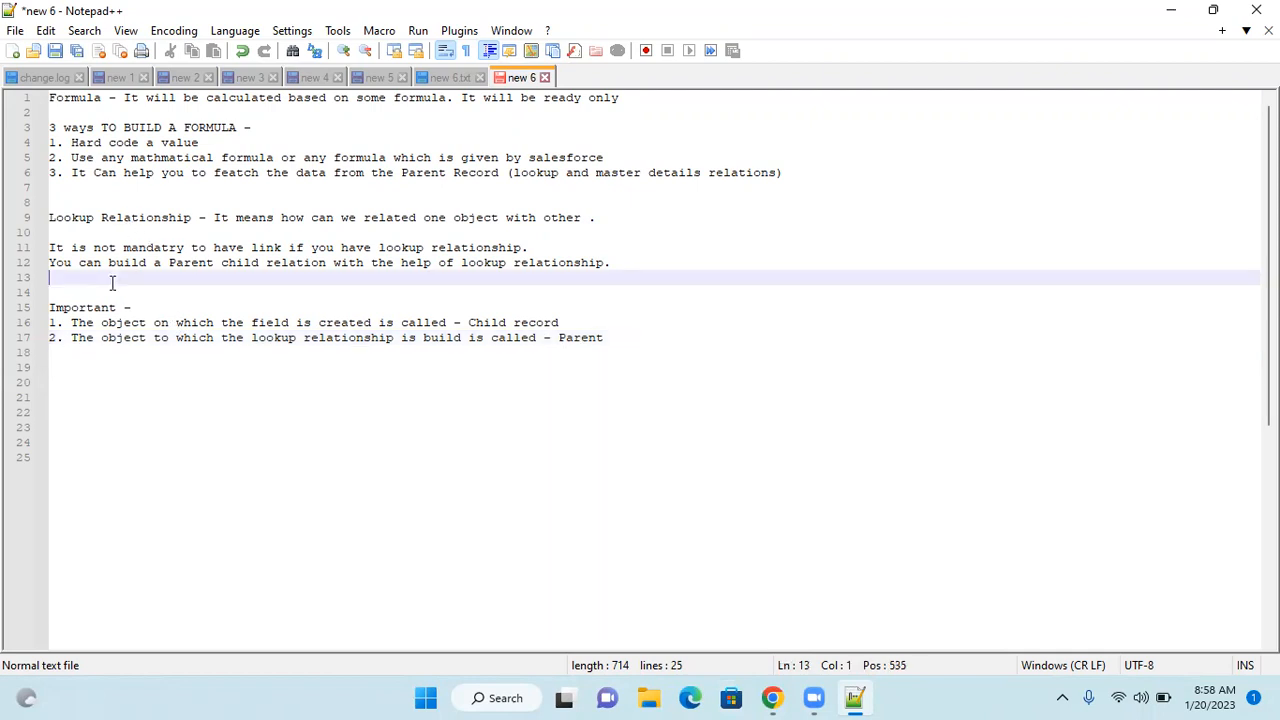
{"action": "key", "text": "Return"}
{"action": "type", "text": "Mst"}
{"action": "key", "text": "BackSpace"}
{"action": "key", "text": "BackSpace"}
{"action": "type", "text": "aste"}
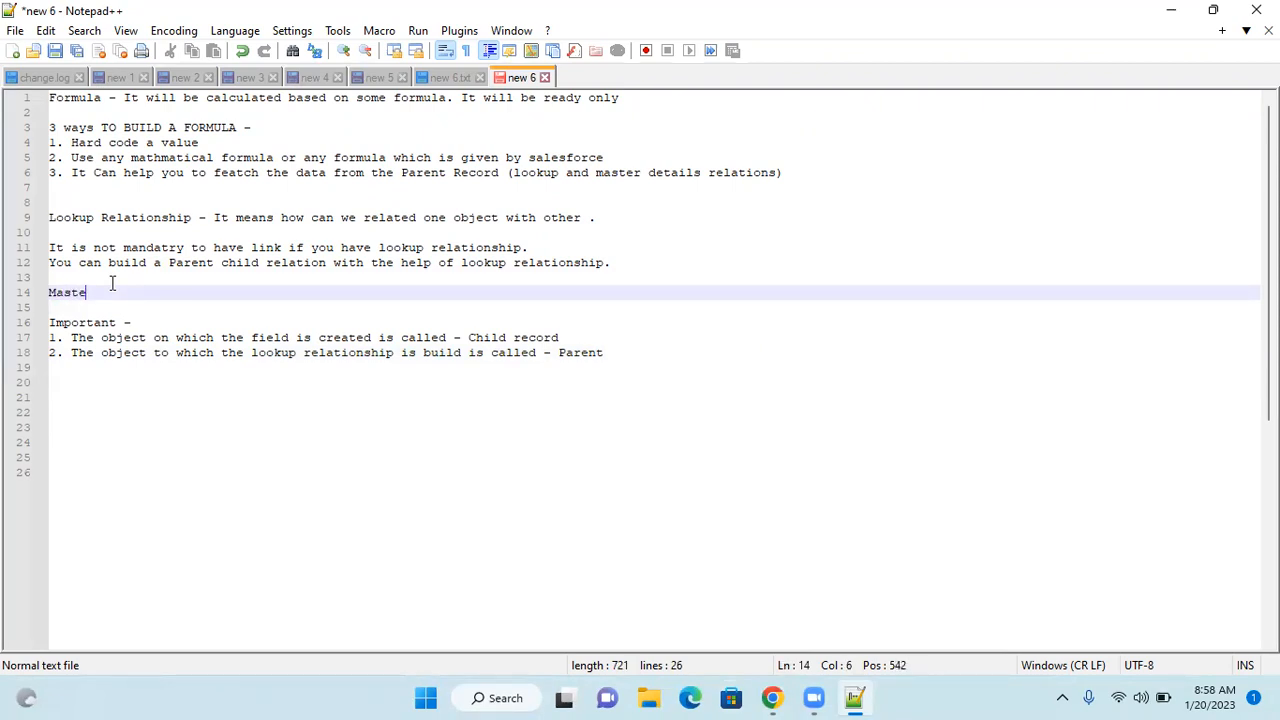
{"action": "type", "text": "r details relati"}
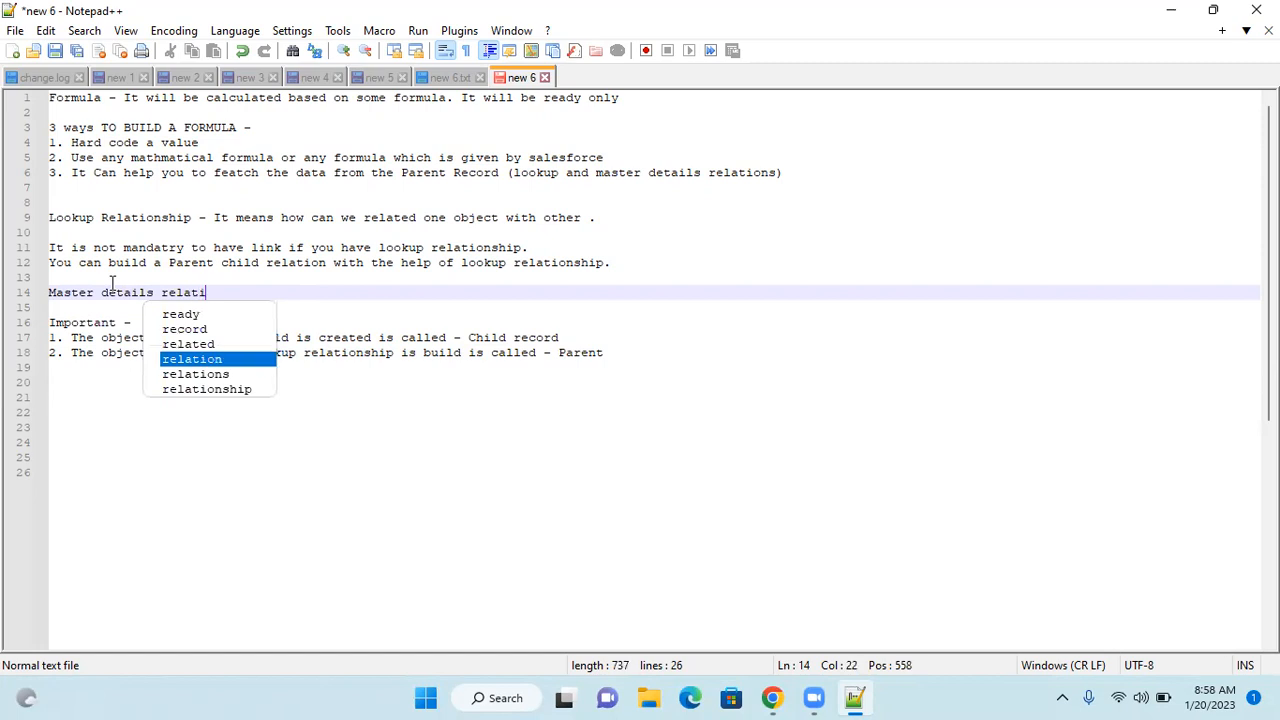
{"action": "key", "text": "Return"}
{"action": "type", "text": "-"}
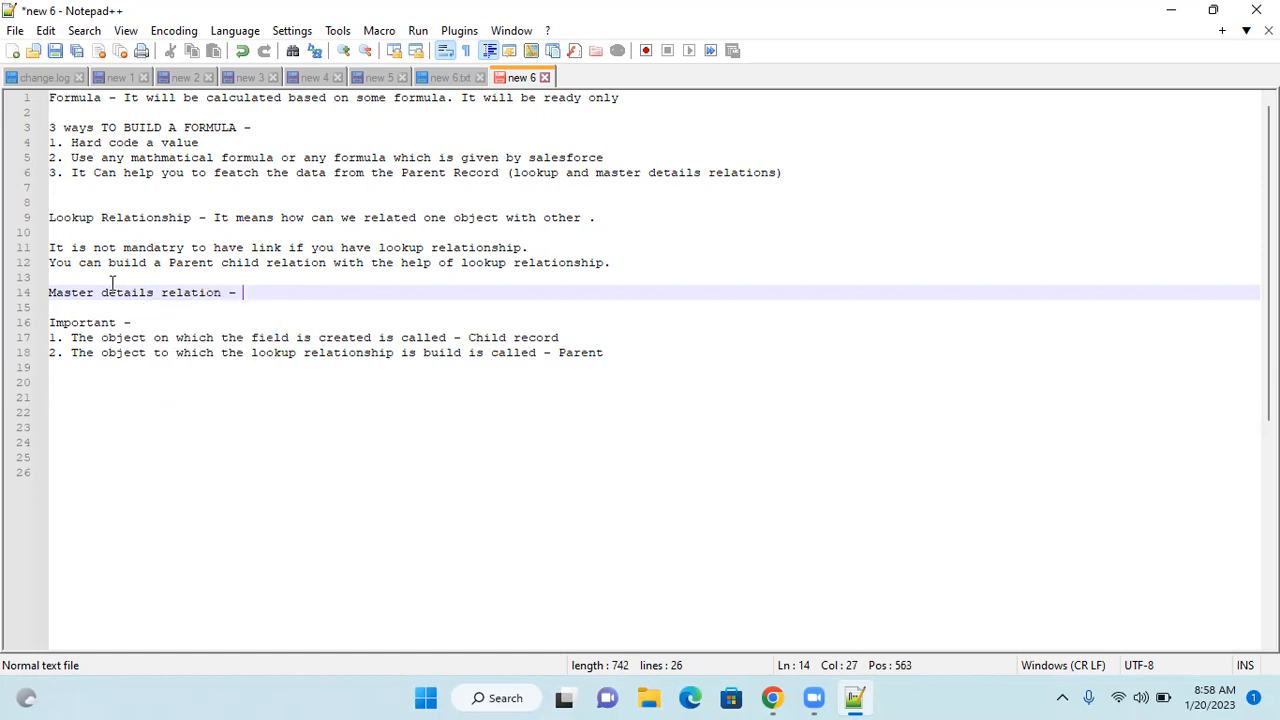
Step: Copy the definition "It means how can we related one object with other ." from Lookup Relationship to after the Master details relation heading
{"action": "left_click", "coordinate": [213, 217]}
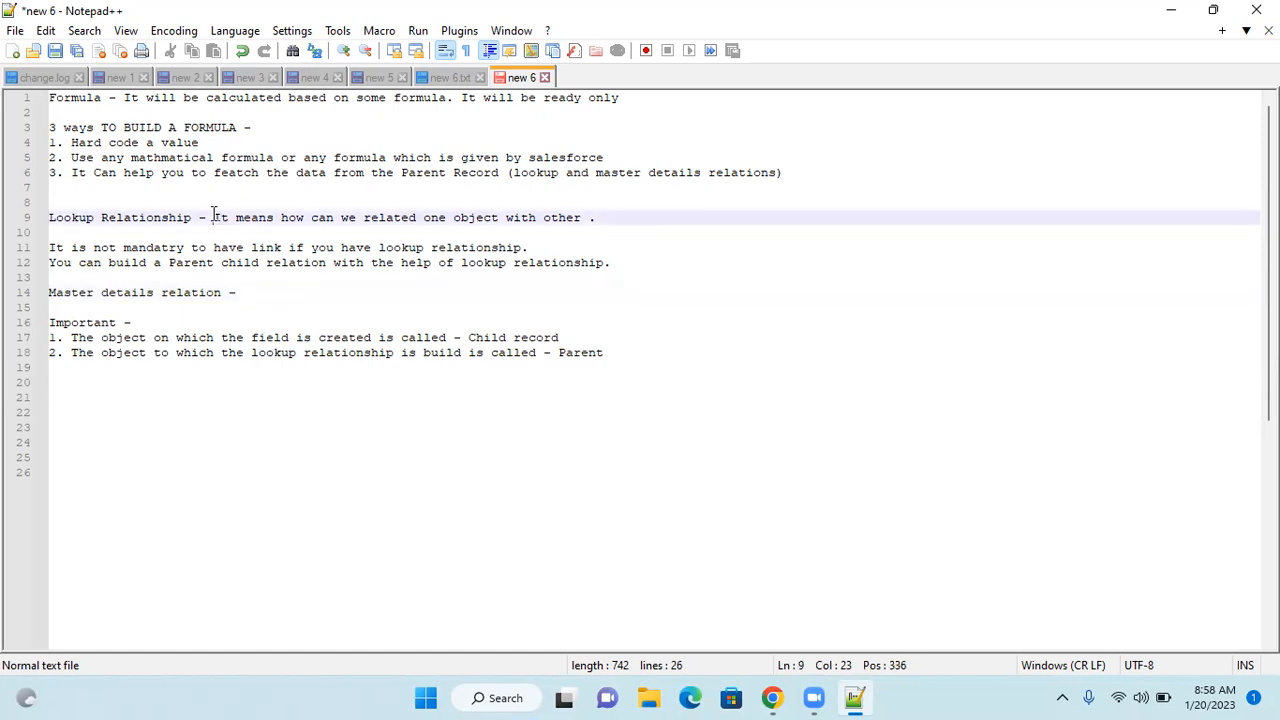
{"action": "left_click", "coordinate": [613, 220], "text": "shift"}
{"action": "key", "text": "ctrl+c"}
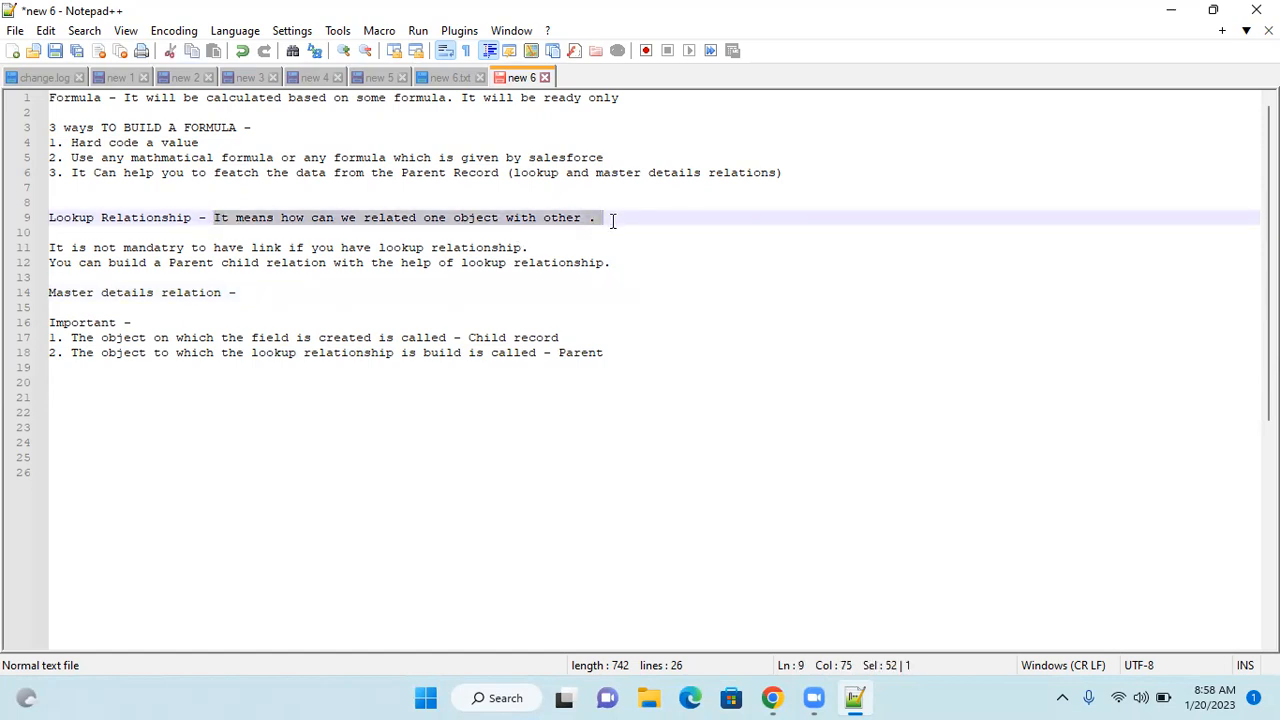
{"action": "left_click", "coordinate": [267, 290]}
{"action": "key", "text": "ctrl+v"}
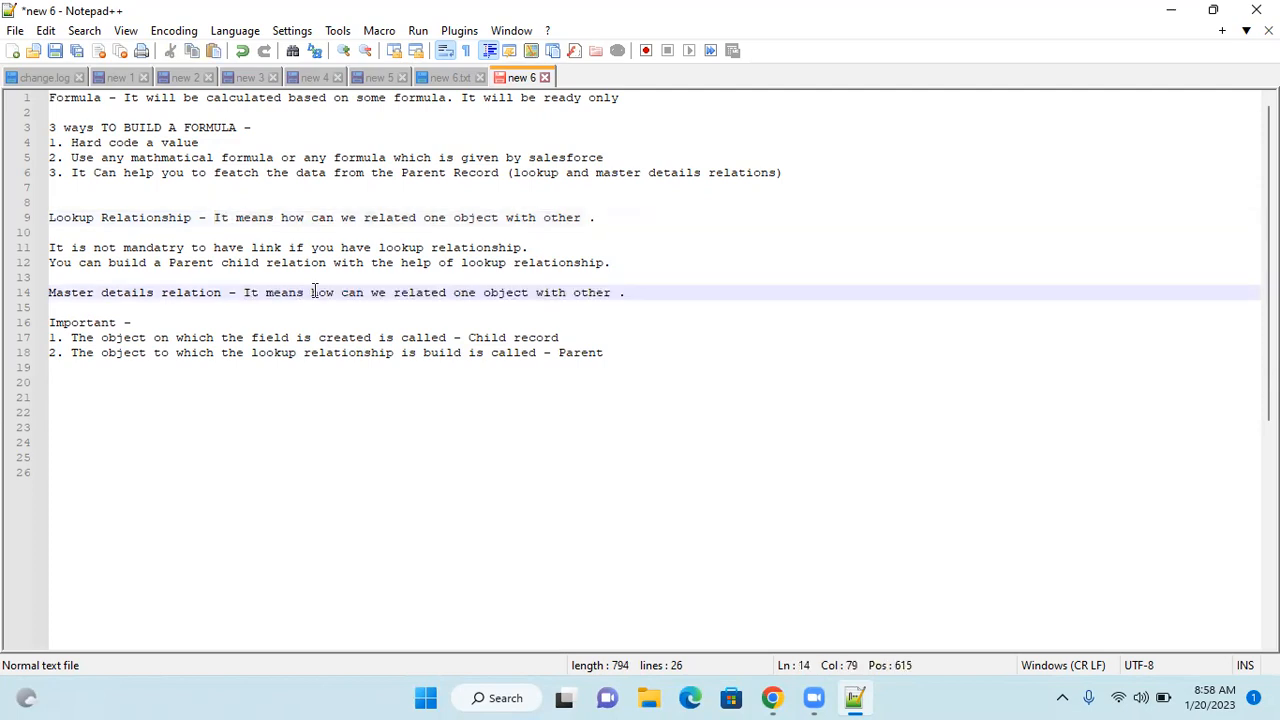
Step: Copy the lookup note "It is not mandatry to have link if you have lookup relationship." to a new line below the Master details relation definition
{"action": "left_click", "coordinate": [527, 252]}
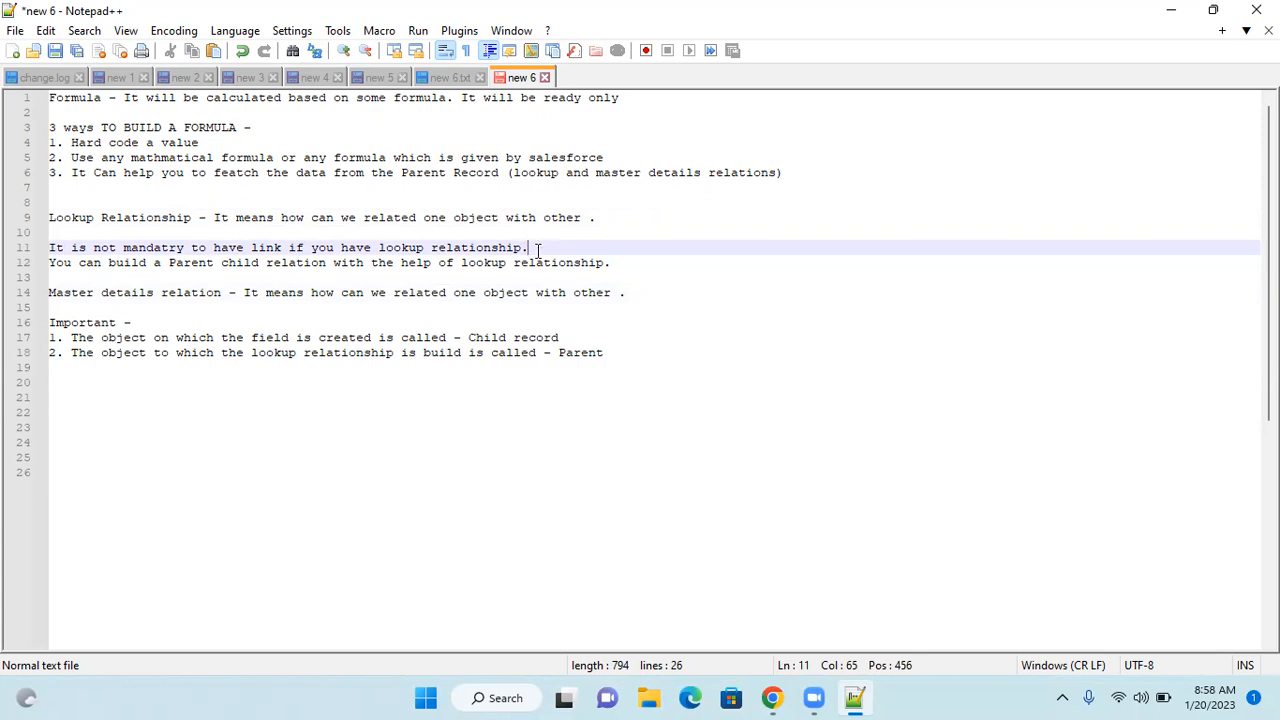
{"action": "key", "text": "shift+Home"}
{"action": "key", "text": "ctrl+c"}
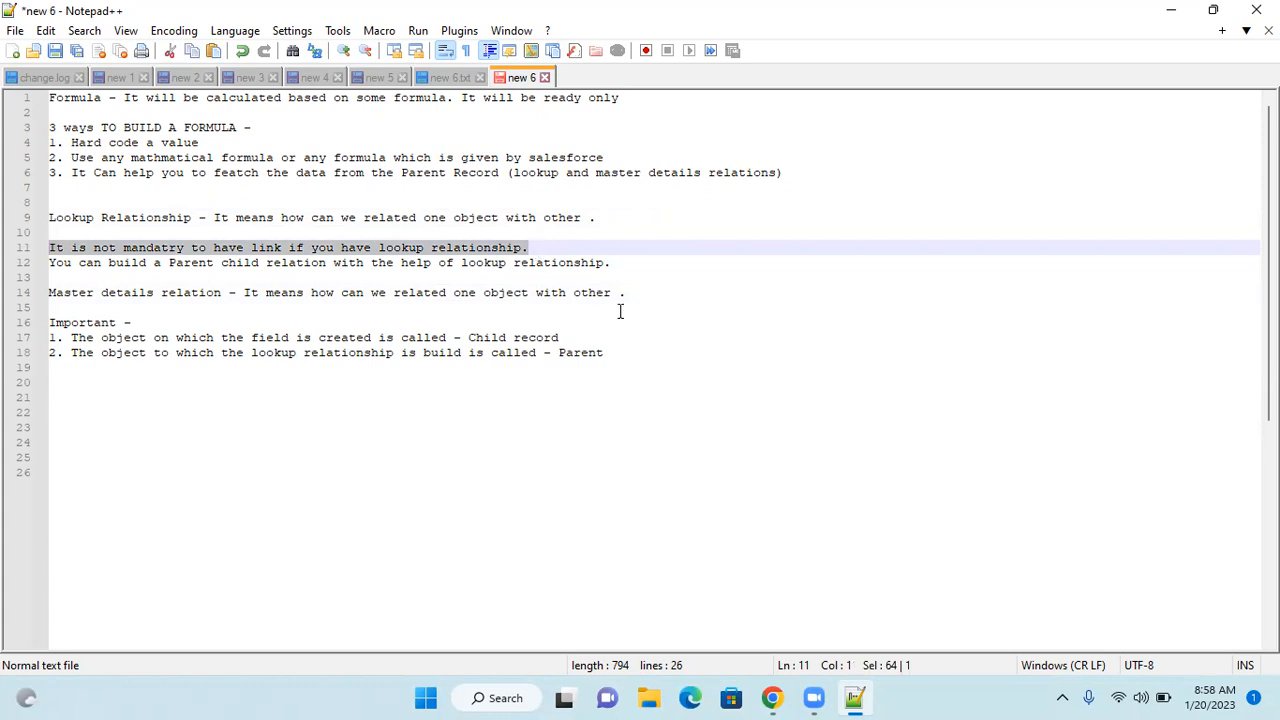
{"action": "left_click", "coordinate": [655, 296]}
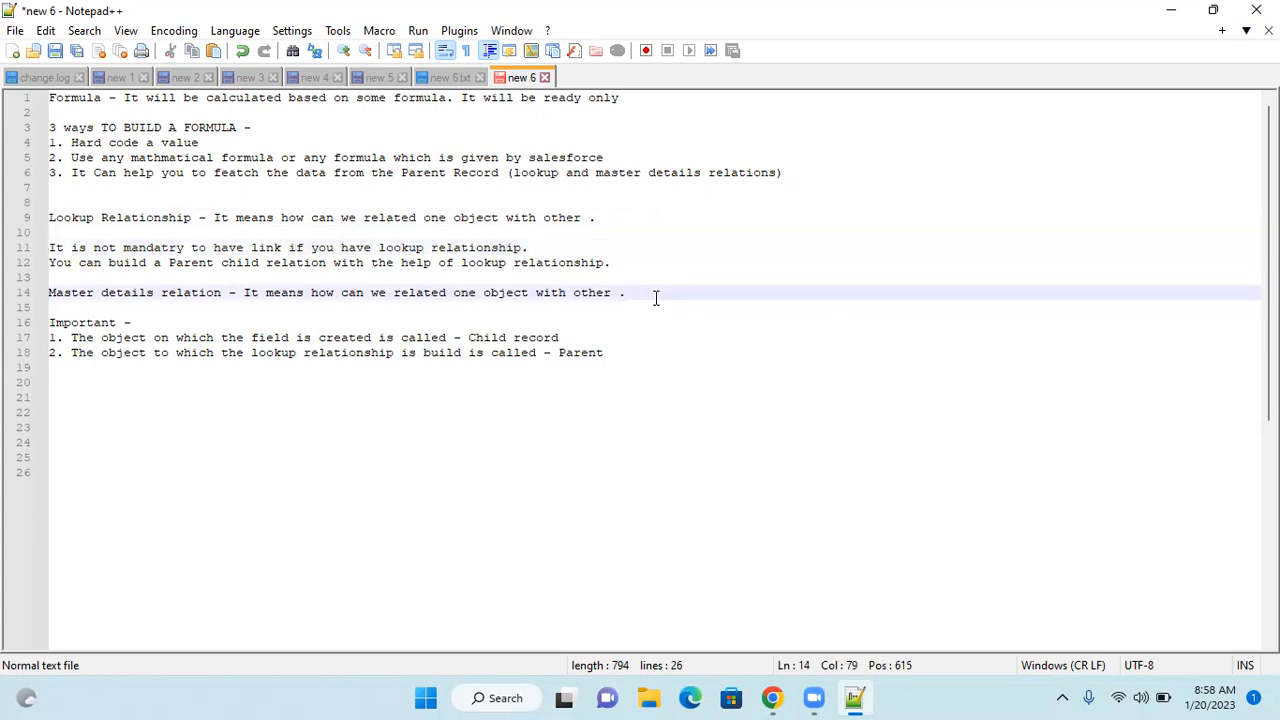
{"action": "key", "text": "Return"}
{"action": "key", "text": "ctrl+v"}
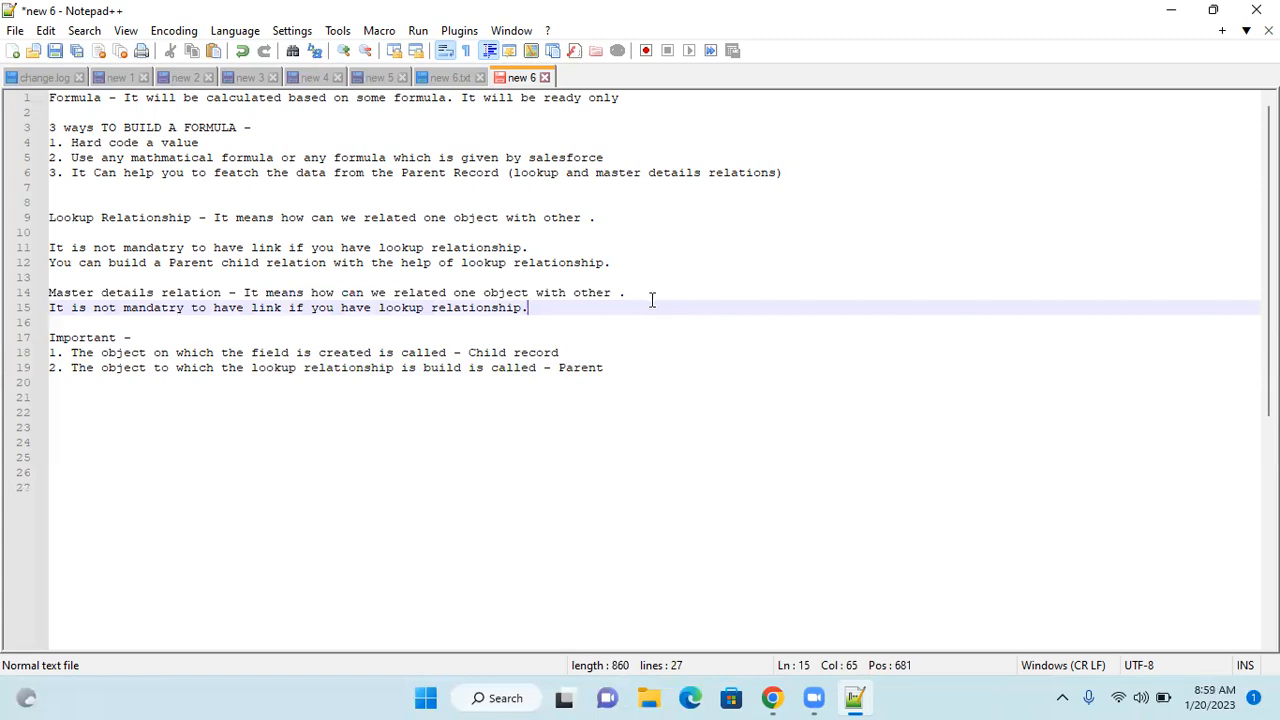
Step: Reword the copied note under Master details relation as "It is mandatry to have link if you have Master relationship."
{"action": "double_click", "coordinate": [105, 308]}
{"action": "key", "text": "BackSpace"}
{"action": "key", "text": "Delete"}
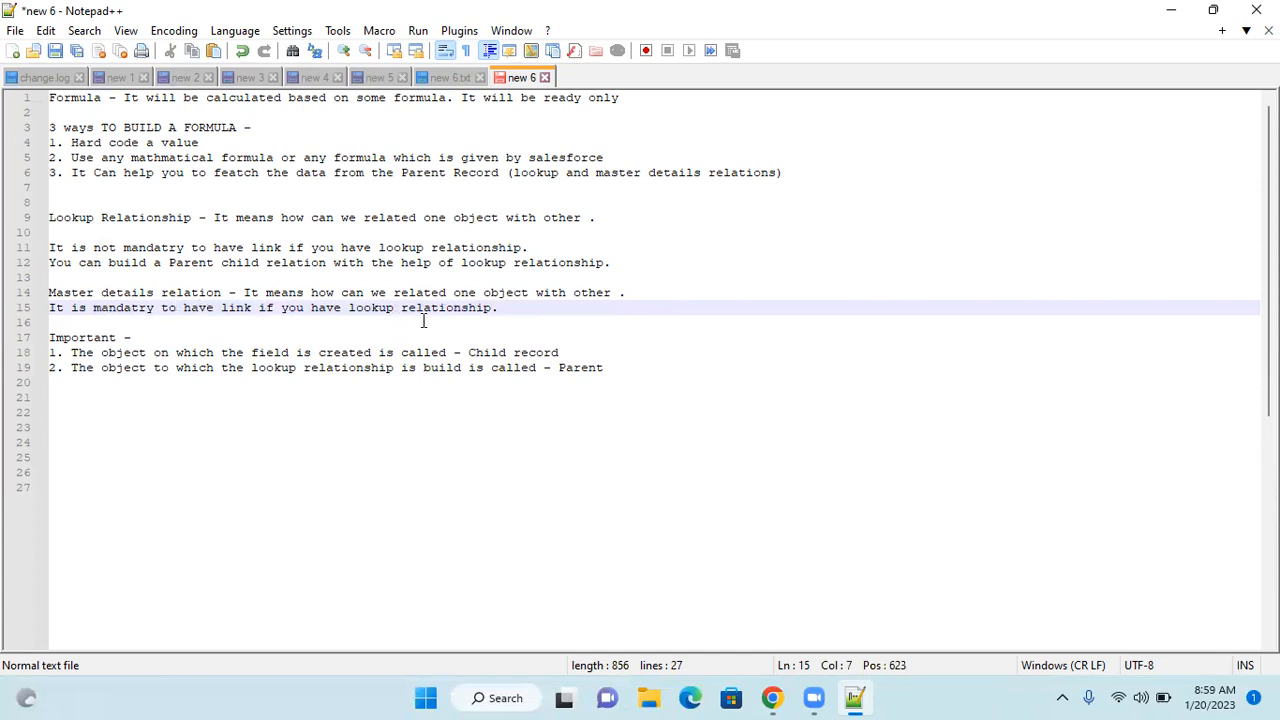
{"action": "double_click", "coordinate": [372, 307]}
{"action": "type", "text": "Ma"}
{"action": "key", "text": "BackSpace"}
{"action": "type", "text": "aster"}
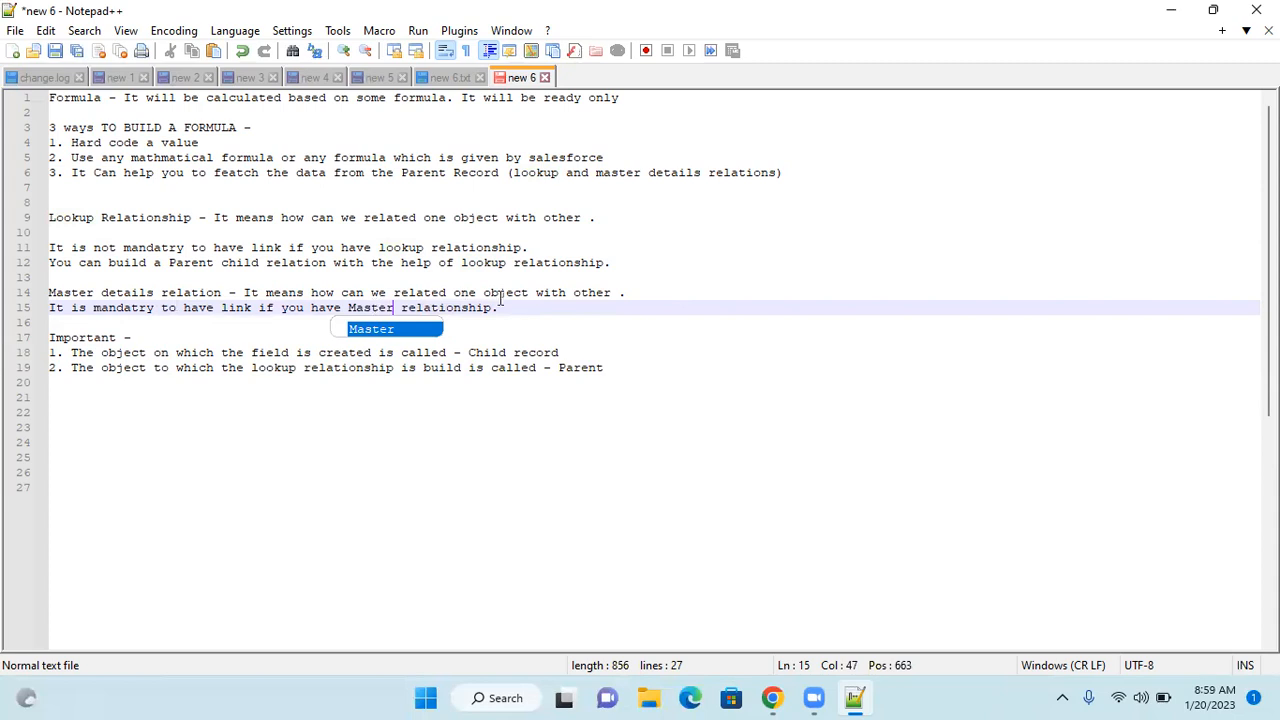
{"action": "left_click", "coordinate": [544, 307]}
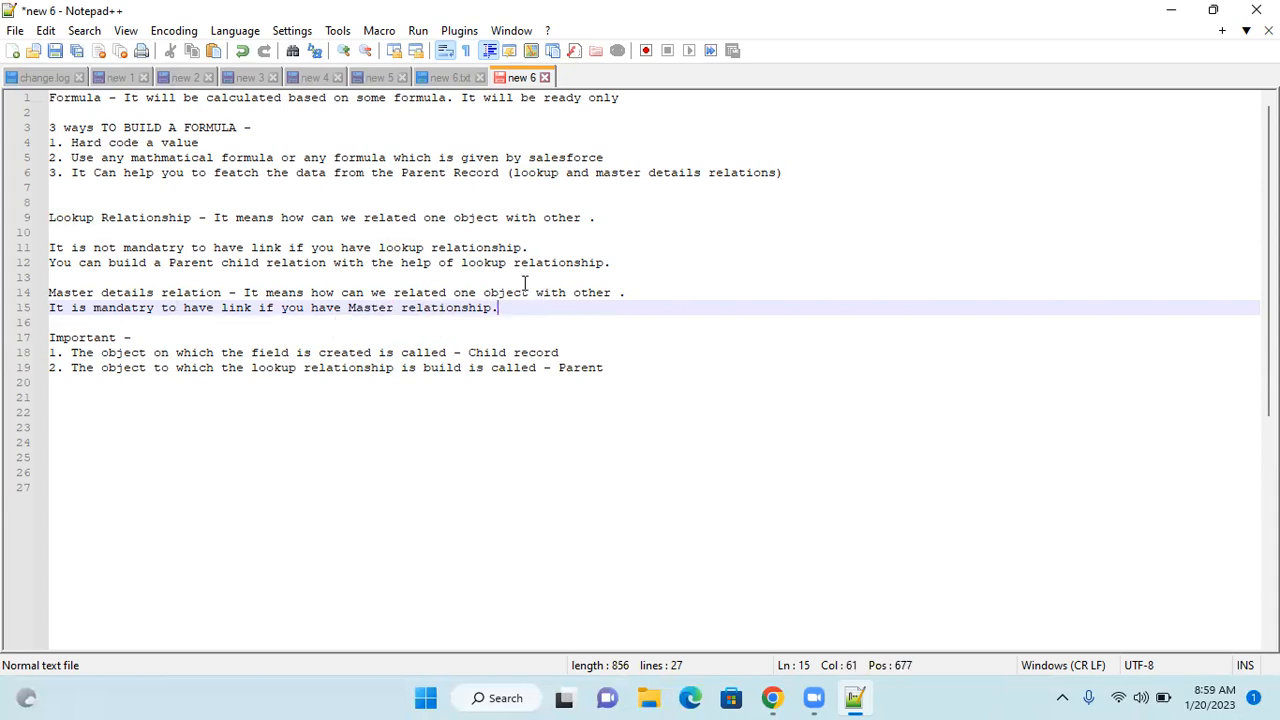
Step: Add the line "if parent is deleted, child will also get deleted." at the end of the Master details relation notes
{"action": "left_click", "coordinate": [631, 263]}
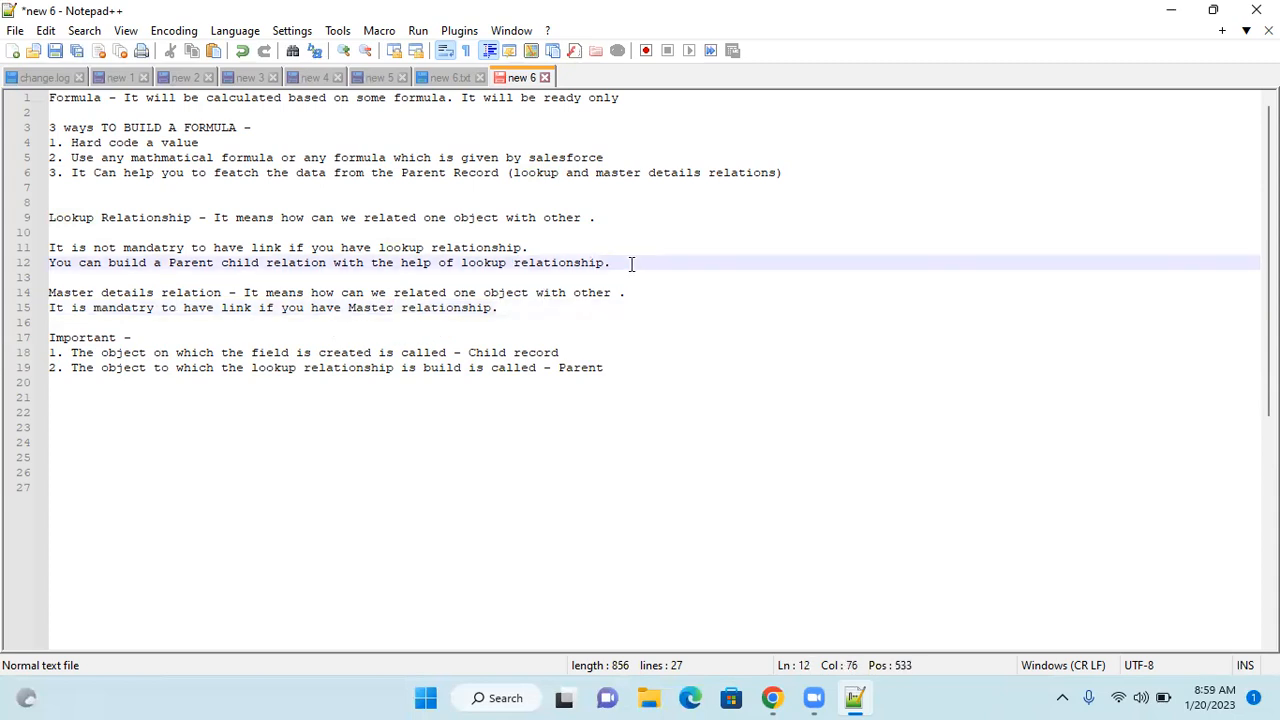
{"action": "left_click_drag", "start_coordinate": [633, 265], "coordinate": [513, 309]}
{"action": "left_click", "coordinate": [513, 309]}
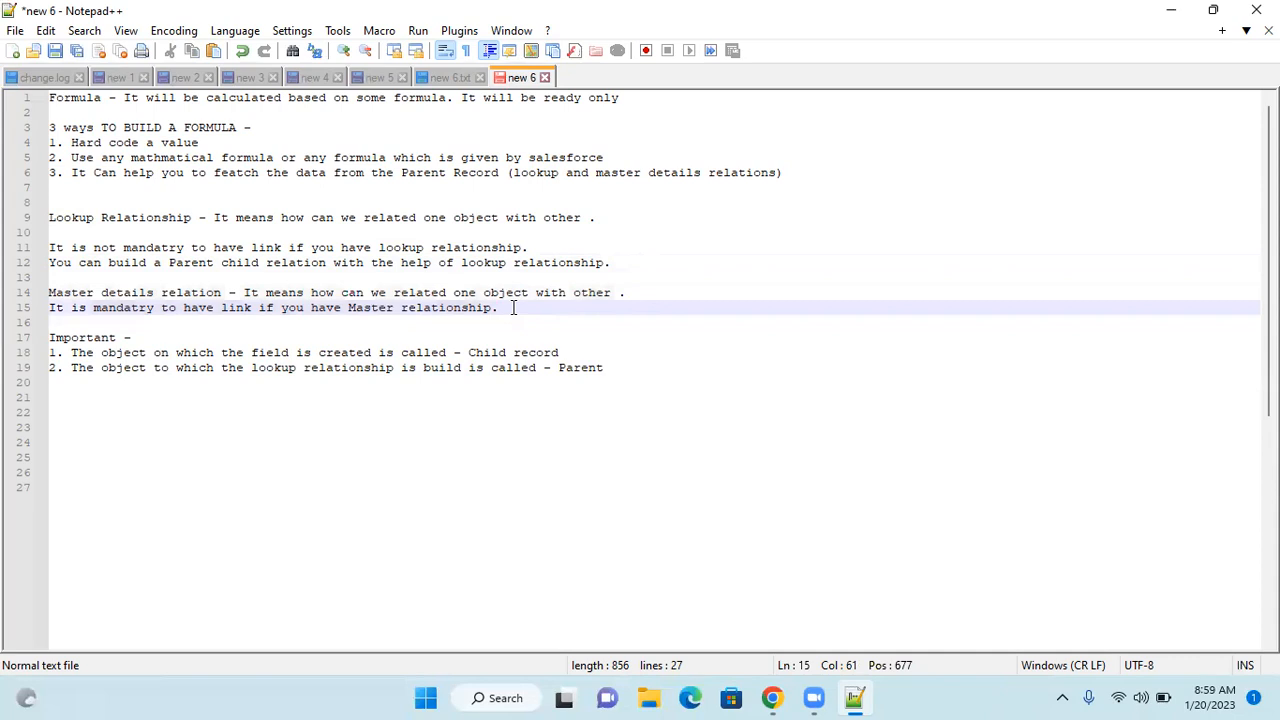
{"action": "key", "text": "Return"}
{"action": "type", "text": "if parent is deleted, child will also get deleted."}
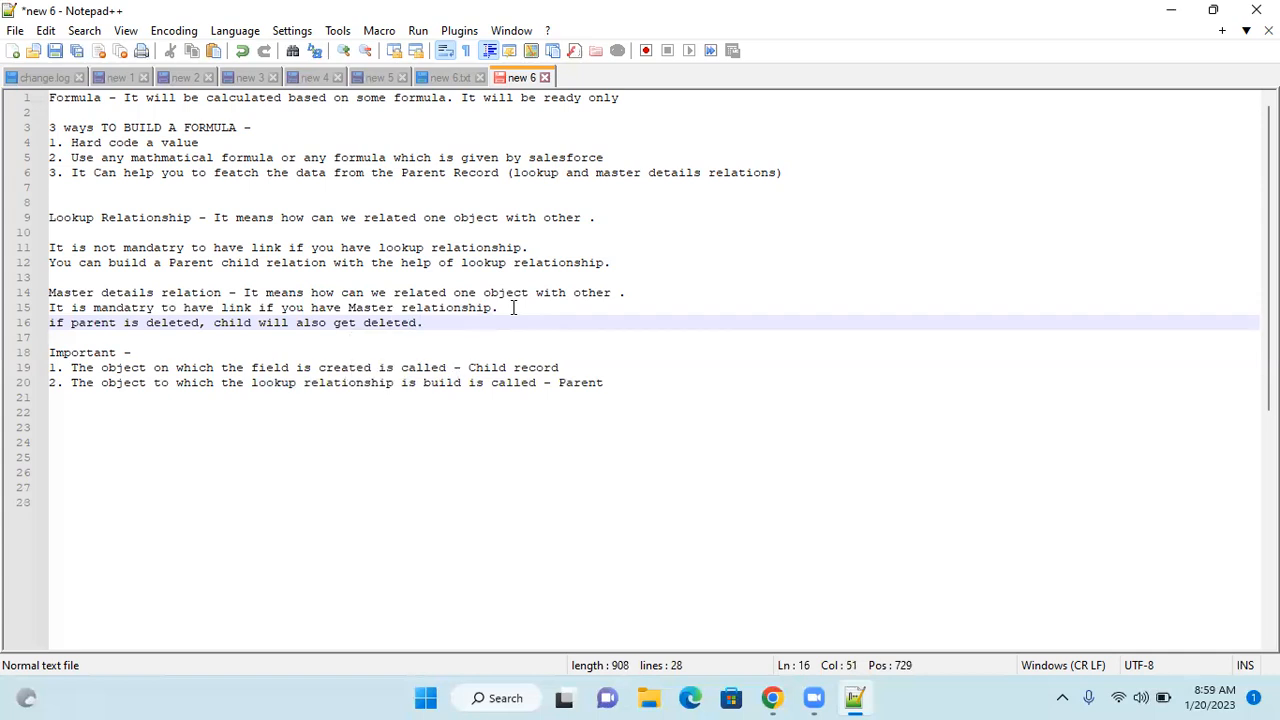
Step: Copy the parent deletion line to the end of the lookup relationship notes and reword it as "if parent is deleted, child will not get deleted."
{"action": "key", "text": "shift+Home"}
{"action": "key", "text": "ctrl+c"}
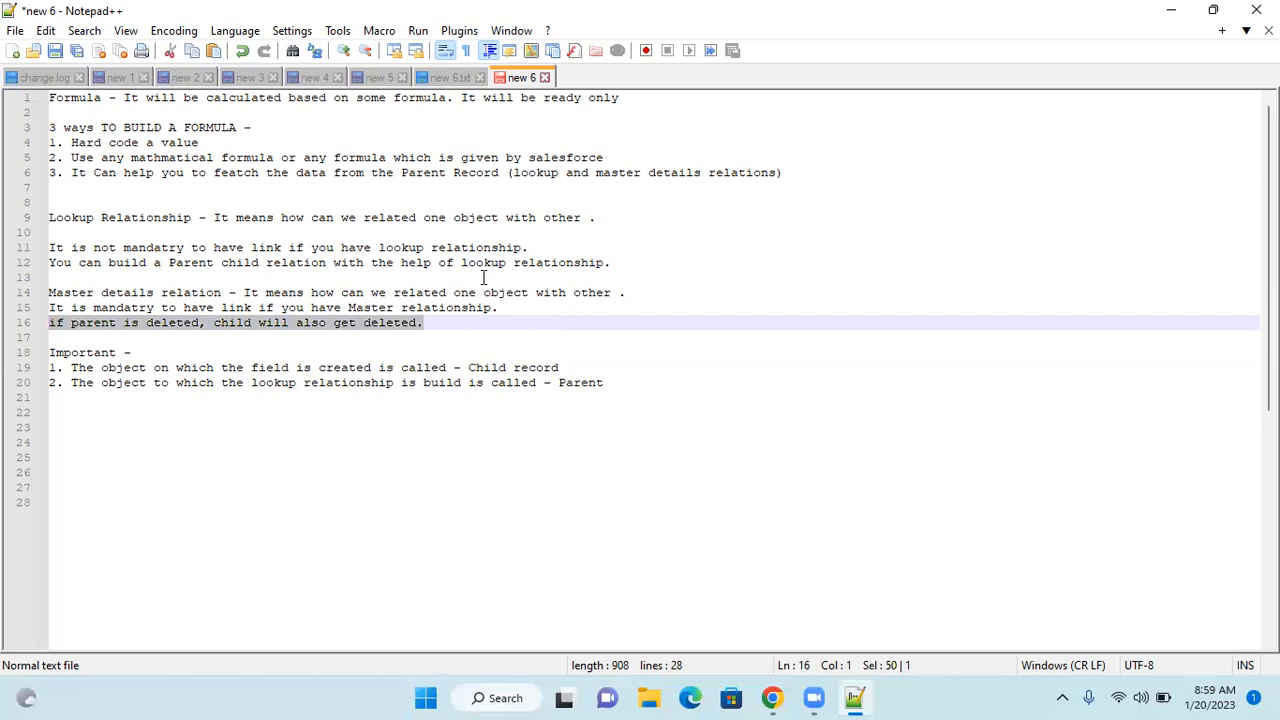
{"action": "left_click", "coordinate": [621, 266]}
{"action": "key", "text": "Return"}
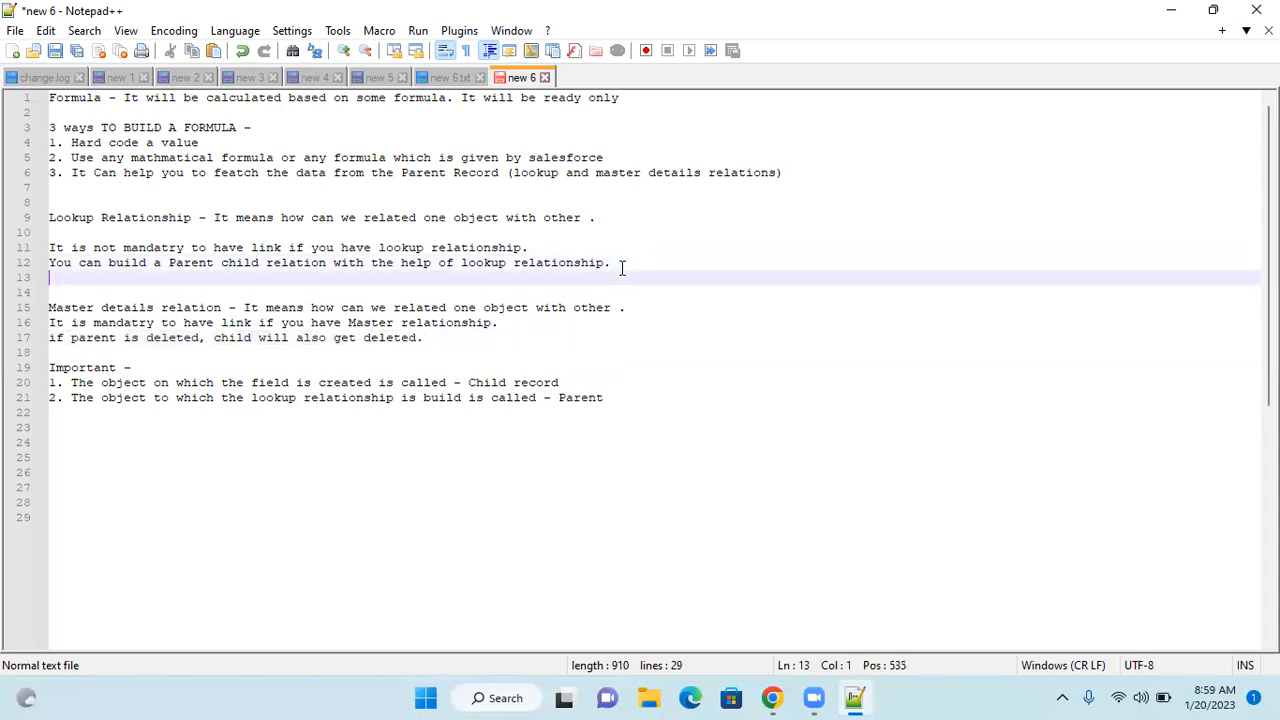
{"action": "key", "text": "ctrl+v"}
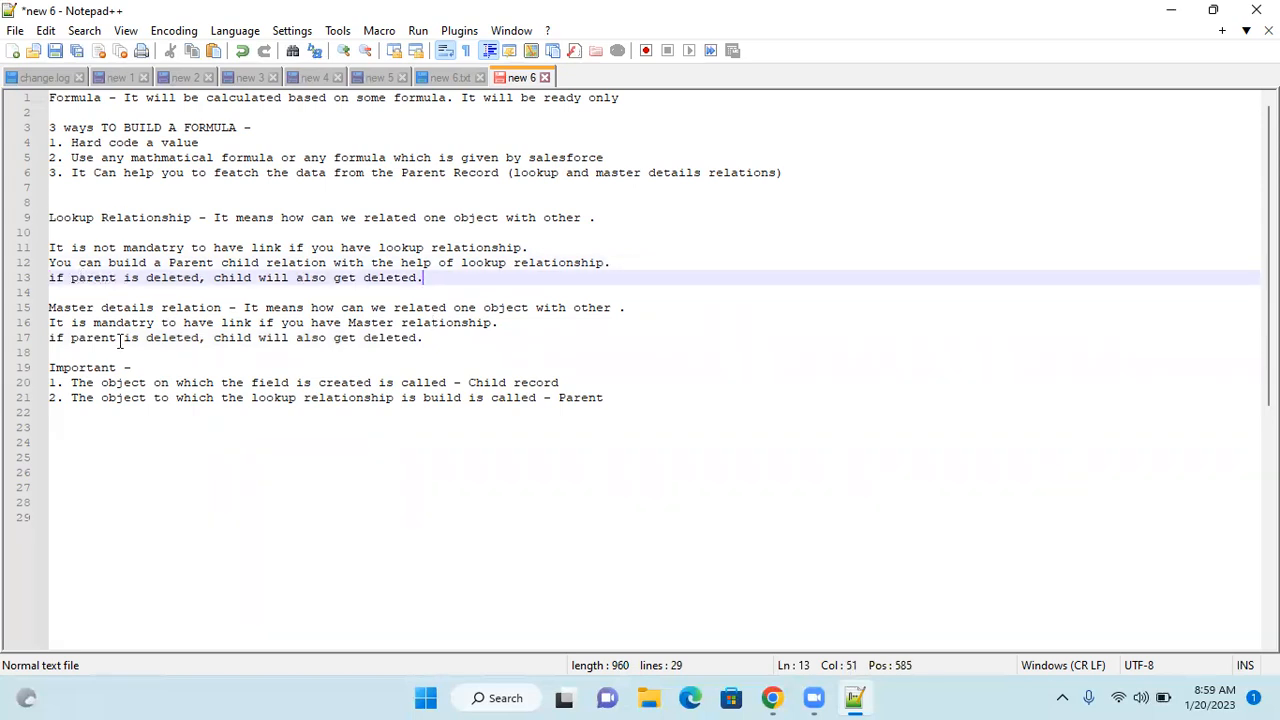
{"action": "double_click", "coordinate": [311, 280]}
{"action": "type", "text": "not"}
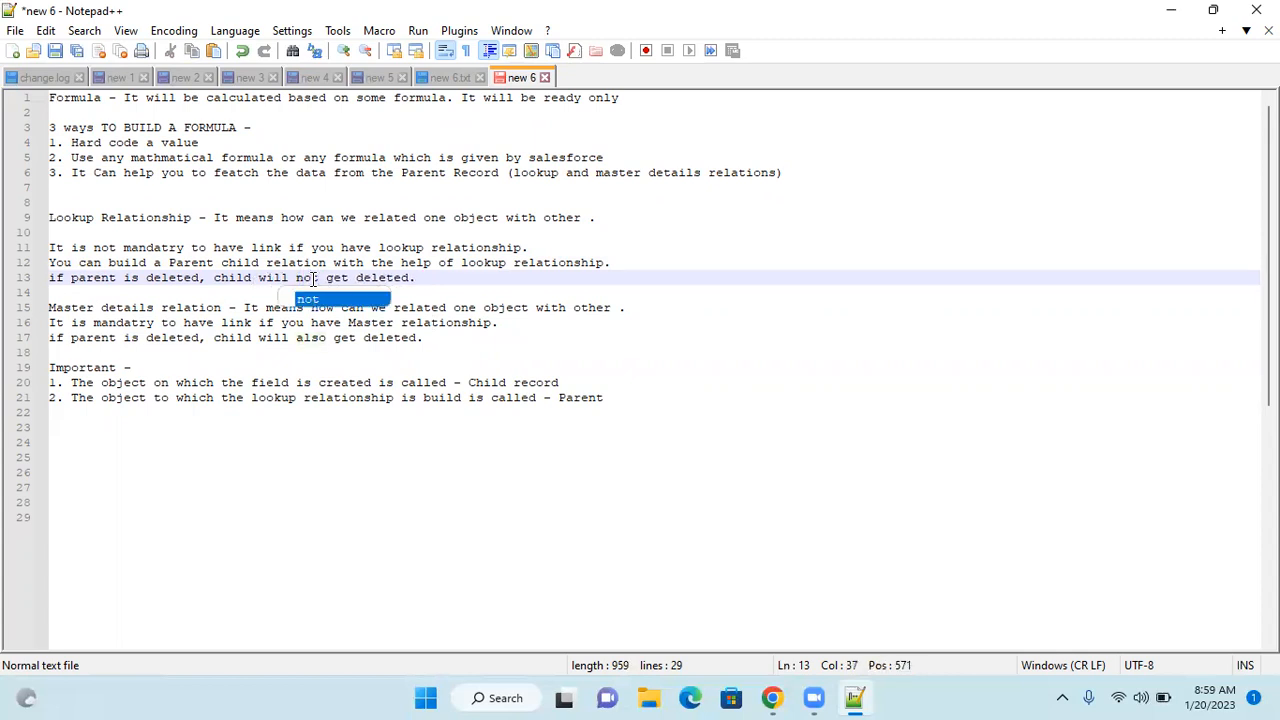
{"action": "left_click", "coordinate": [423, 277]}
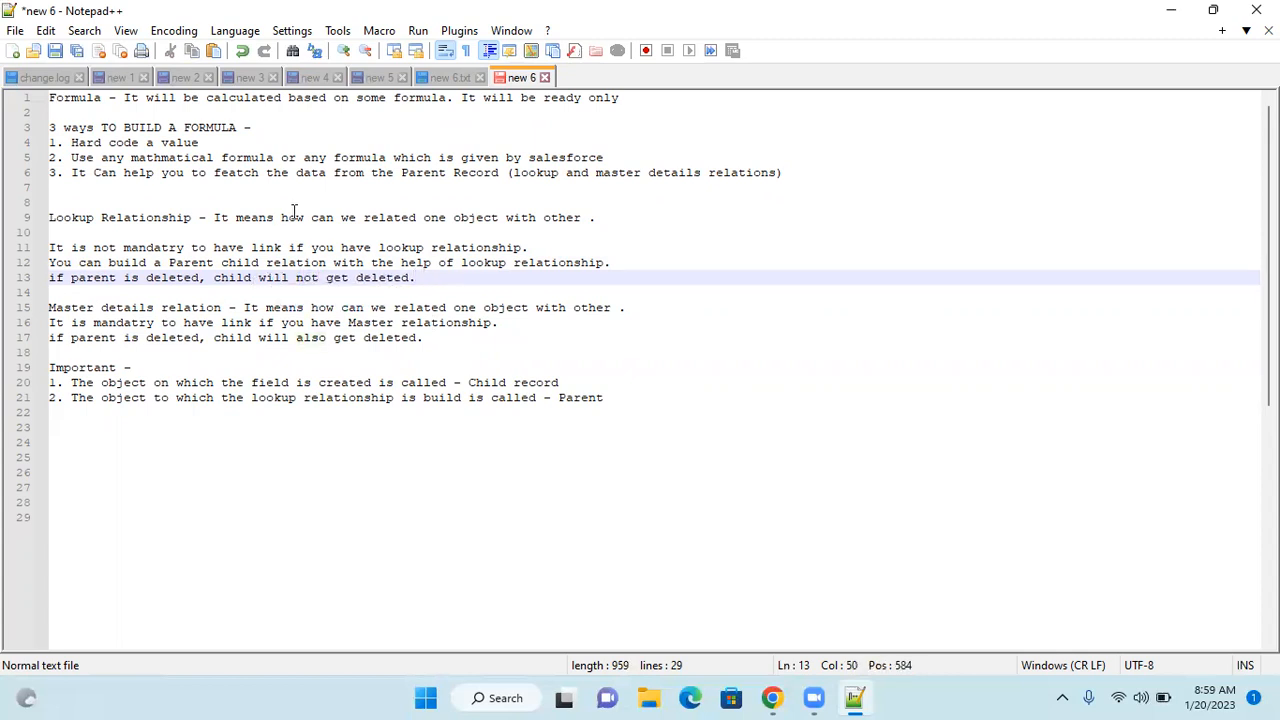
Step: Move the lookup definition onto its own line below its heading and add an extra blank line above the Master details relation section
{"action": "left_click", "coordinate": [214, 218]}
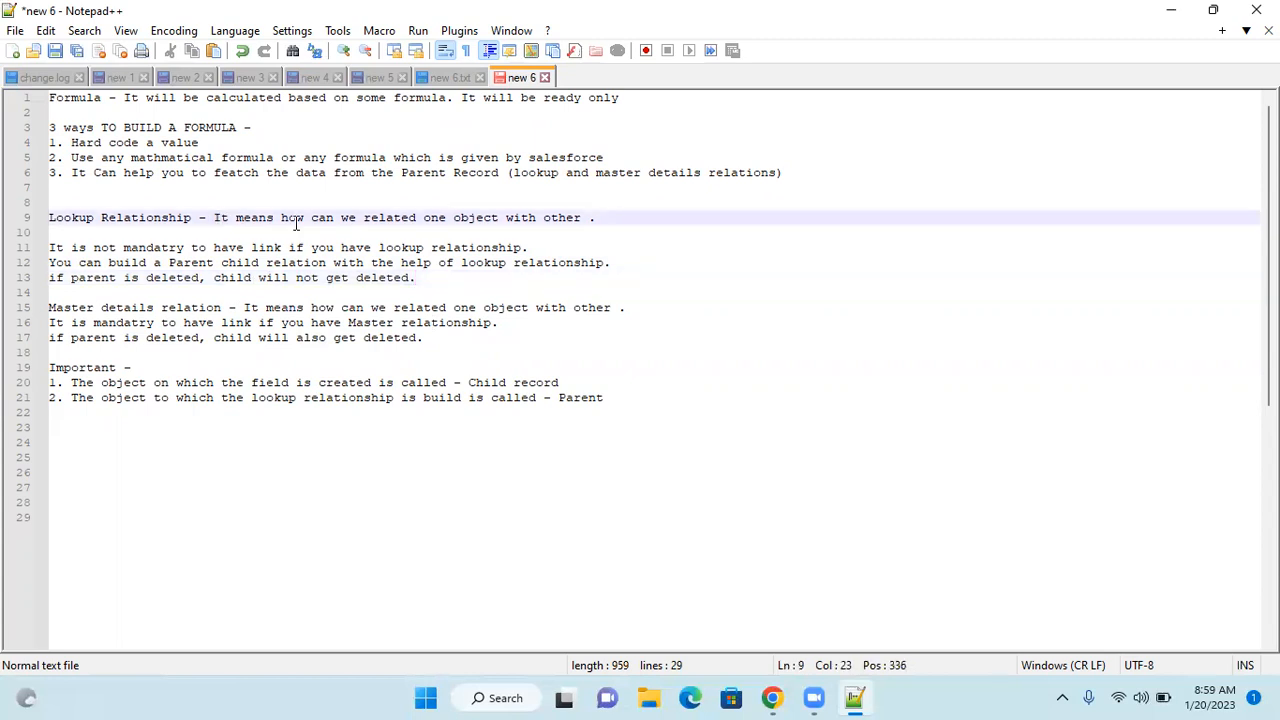
{"action": "key", "text": "Return"}
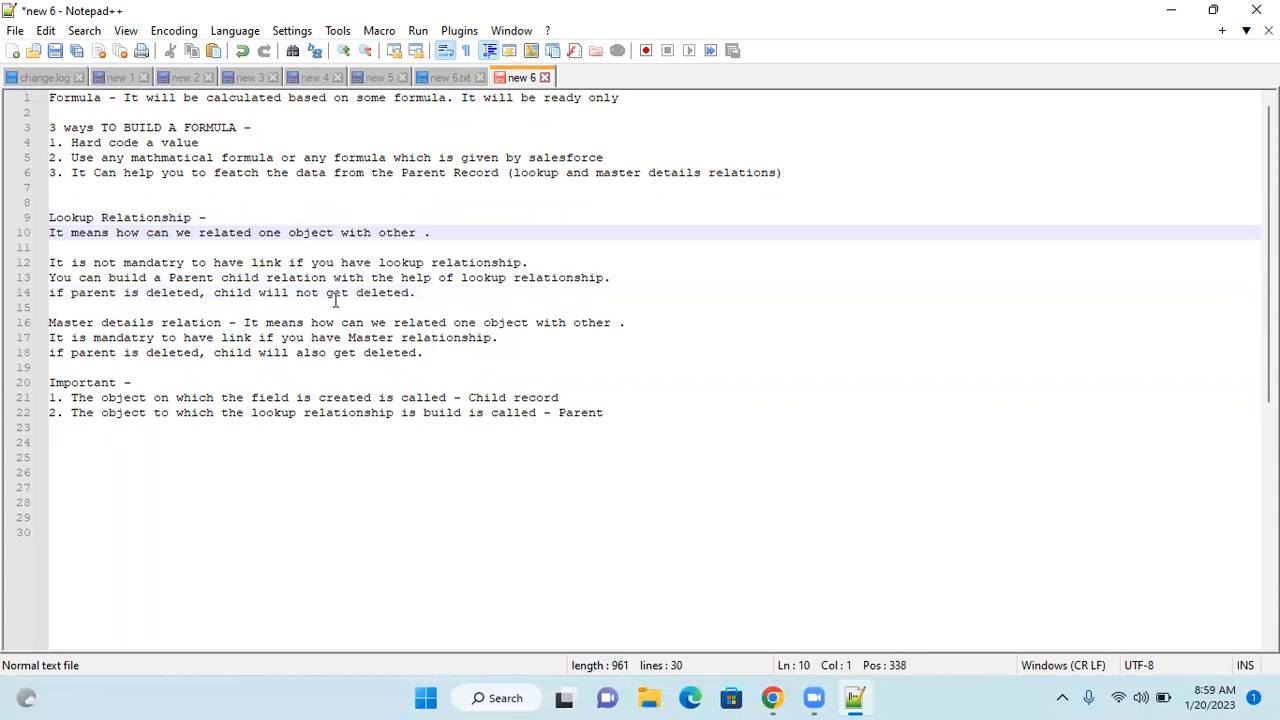
{"action": "left_click", "coordinate": [234, 308]}
{"action": "key", "text": "Return"}
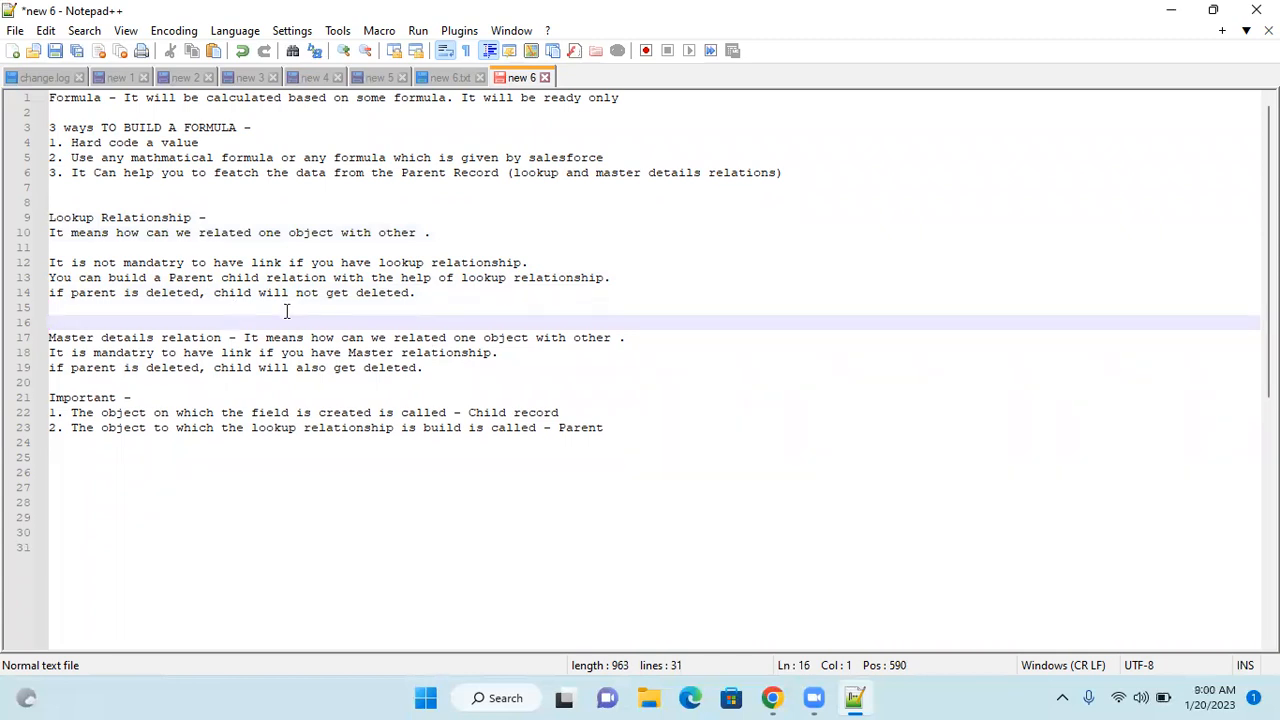
Step: Switch to Salesforce in Chrome and start a new Lookup Relationship field on the student object, continuing to the related object choice
{"action": "left_click", "coordinate": [774, 698]}
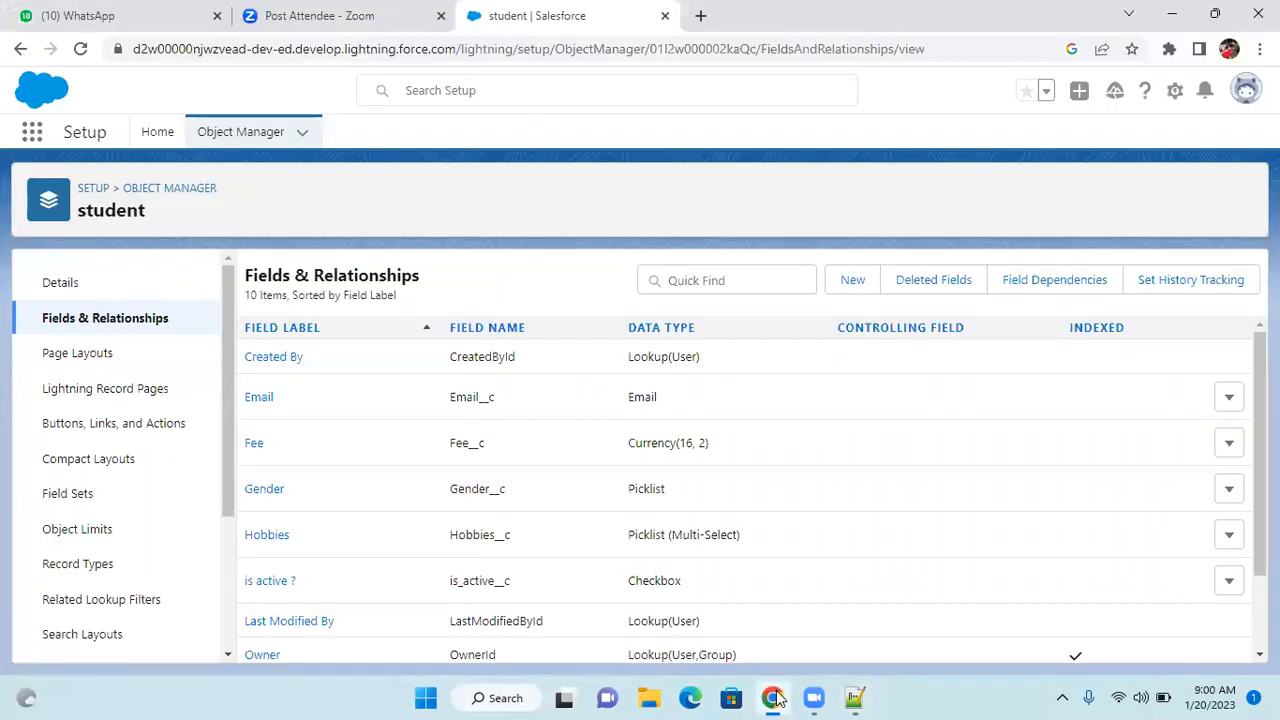
{"action": "left_click", "coordinate": [853, 281]}
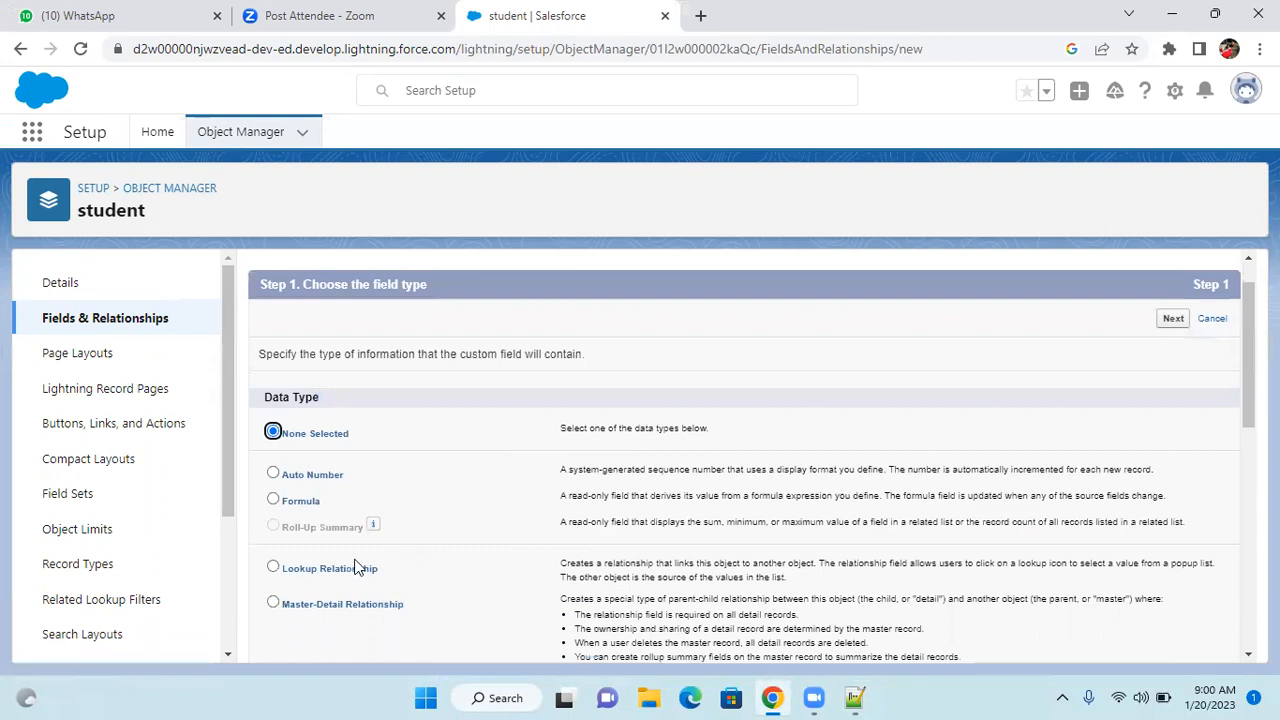
{"action": "left_click", "coordinate": [274, 568]}
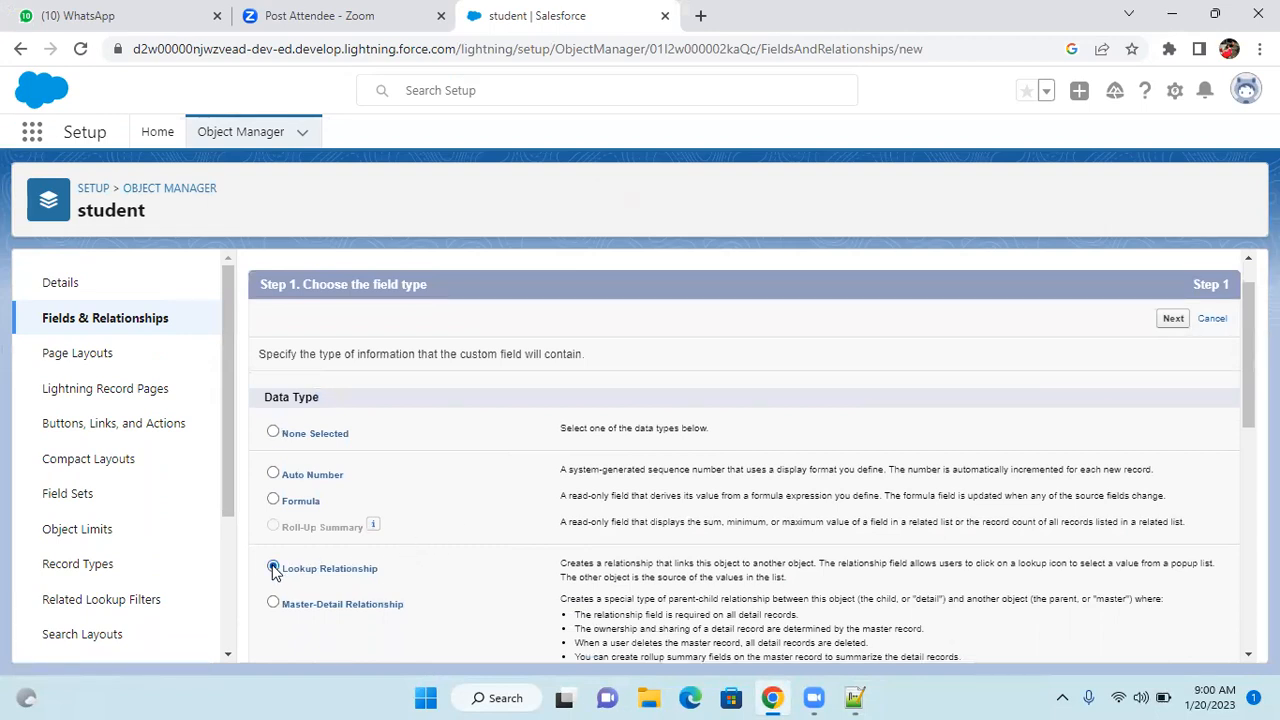
{"action": "left_click", "coordinate": [1173, 320]}
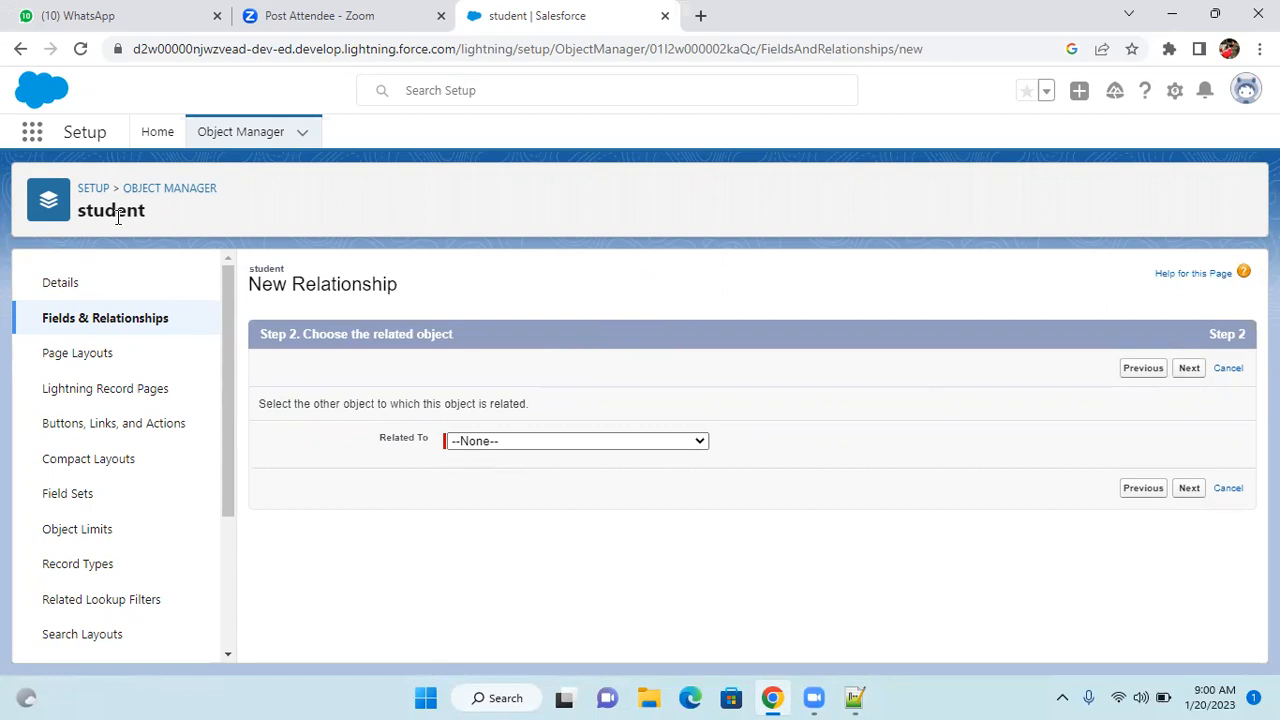
Step: Relate the student object to Account and let the lookup's field label and field name be Account
{"action": "left_click", "coordinate": [479, 444]}
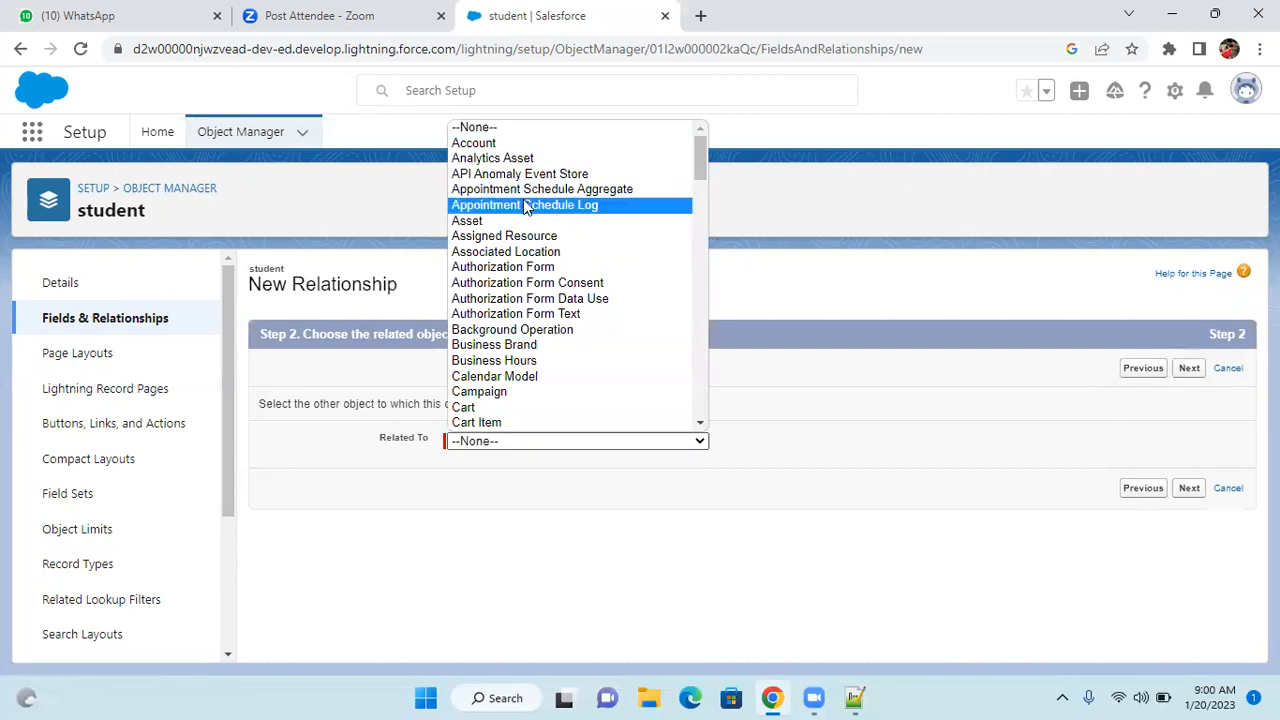
{"action": "left_click", "coordinate": [487, 145]}
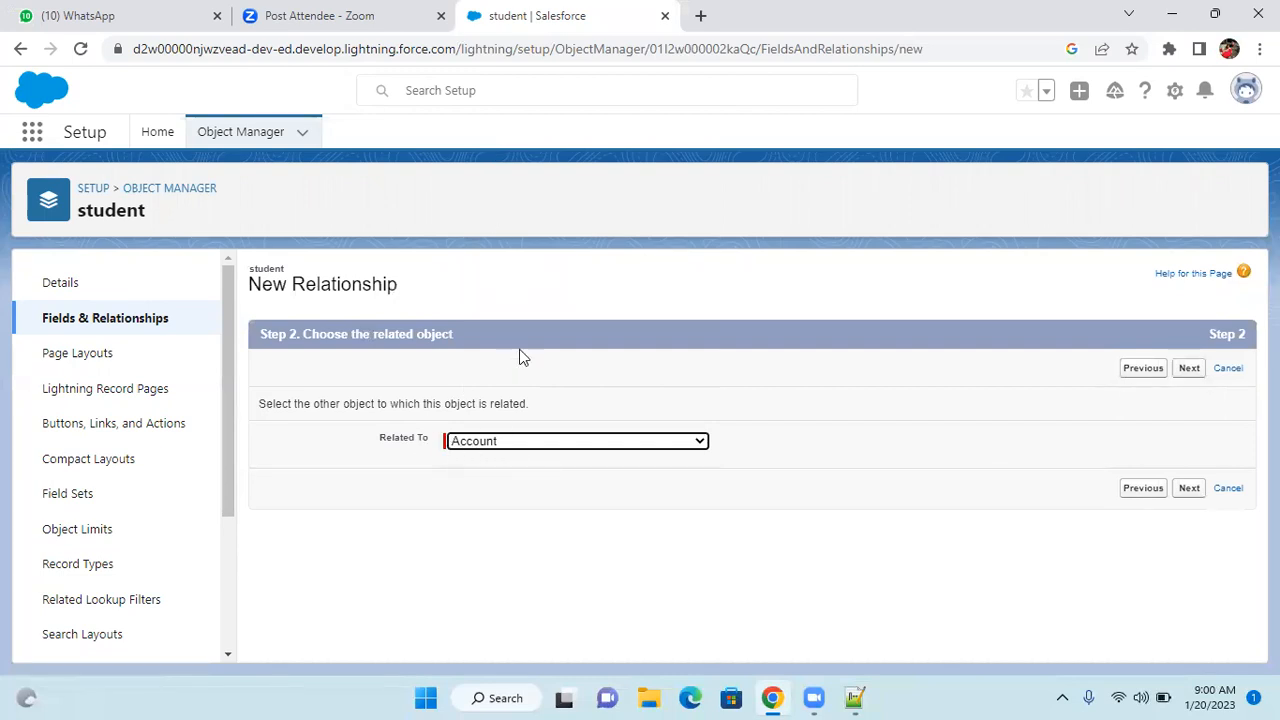
{"action": "left_click", "coordinate": [1189, 489]}
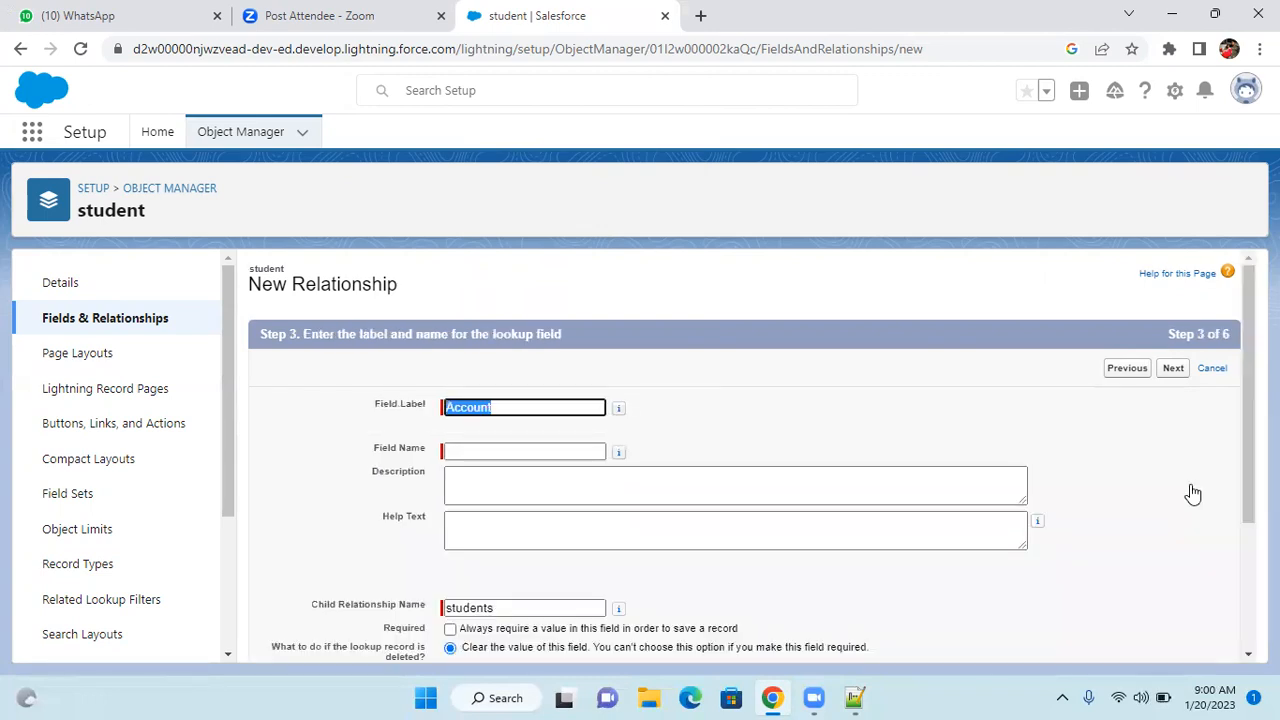
{"action": "left_click", "coordinate": [729, 437]}
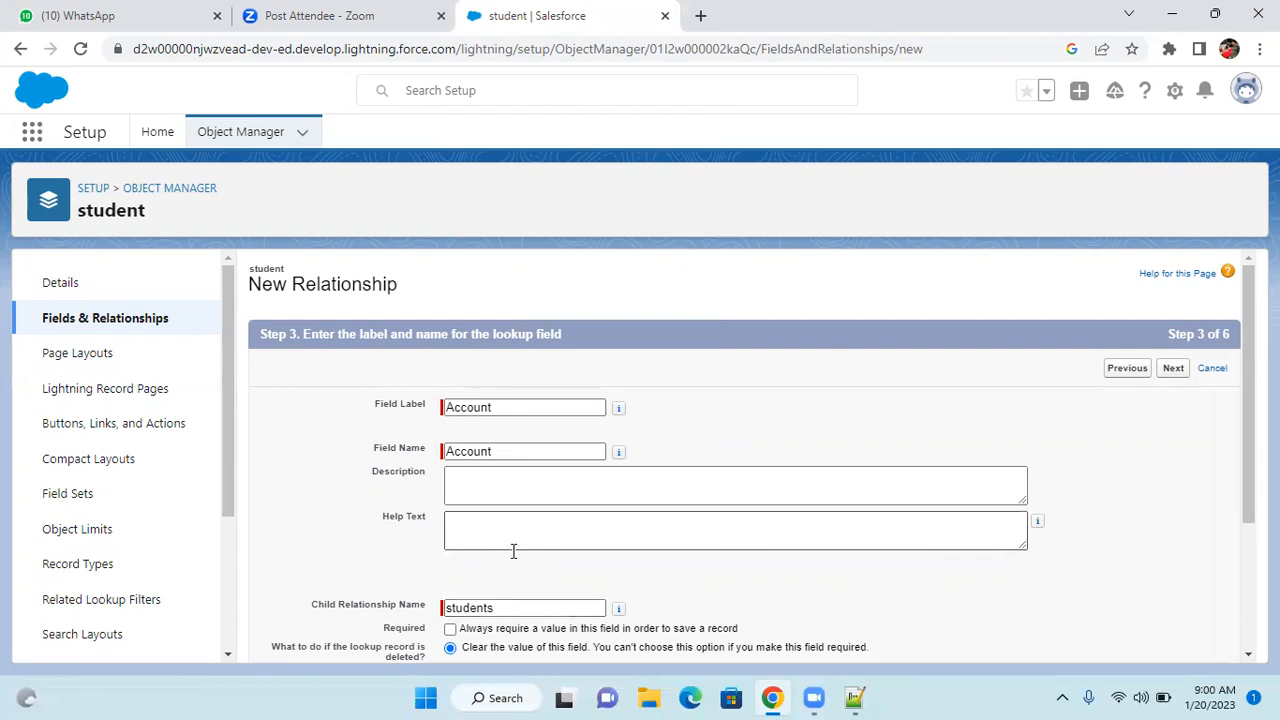
Step: Review the lookup's required and deletion options, keep clearing the field value when the lookup record is deleted, and continue to field-level security
{"action": "scroll", "coordinate": [1093, 480], "scroll_direction": "down", "scroll_amount": 2}
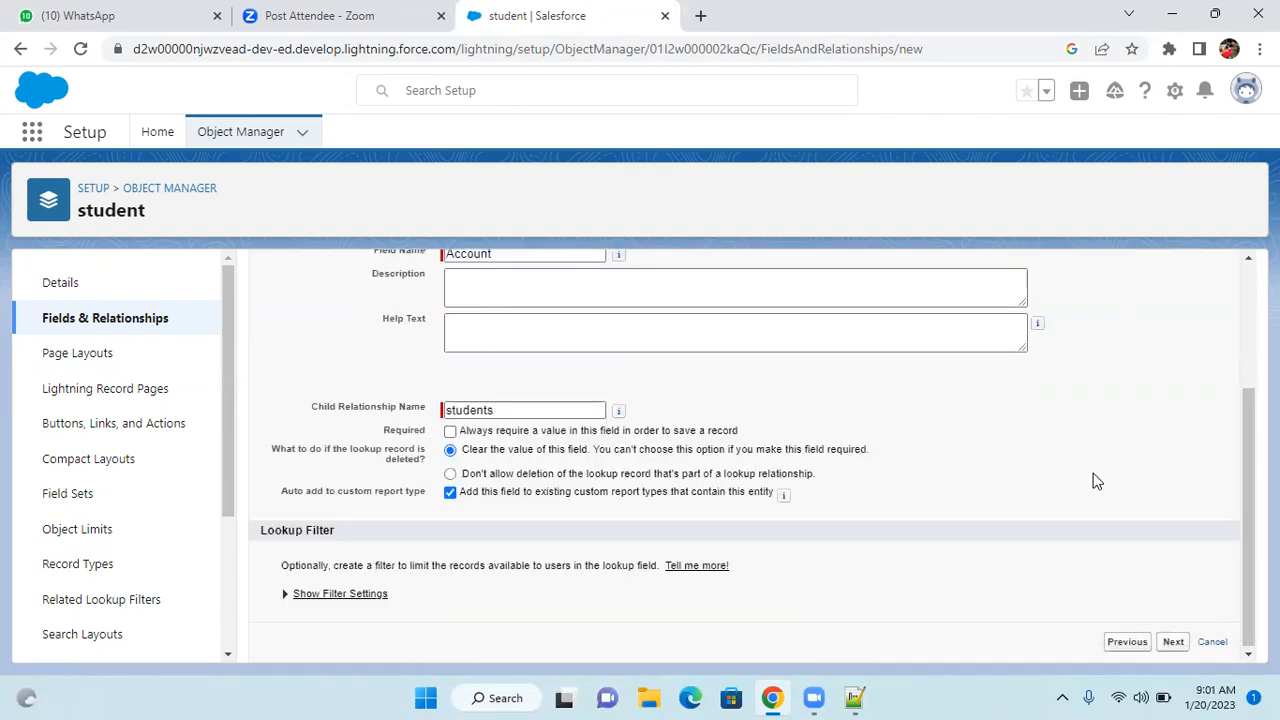
{"action": "scroll", "coordinate": [892, 375], "scroll_direction": "up", "scroll_amount": 2}
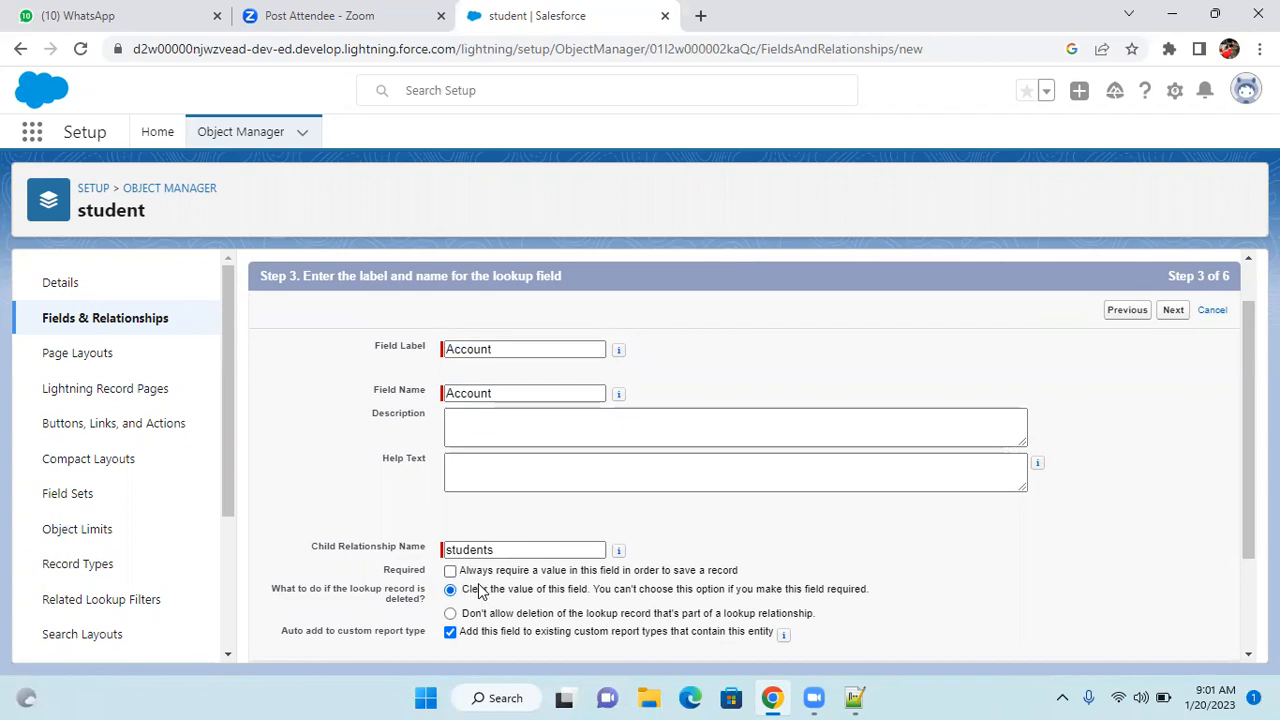
{"action": "scroll", "coordinate": [875, 575], "scroll_direction": "down", "scroll_amount": 2}
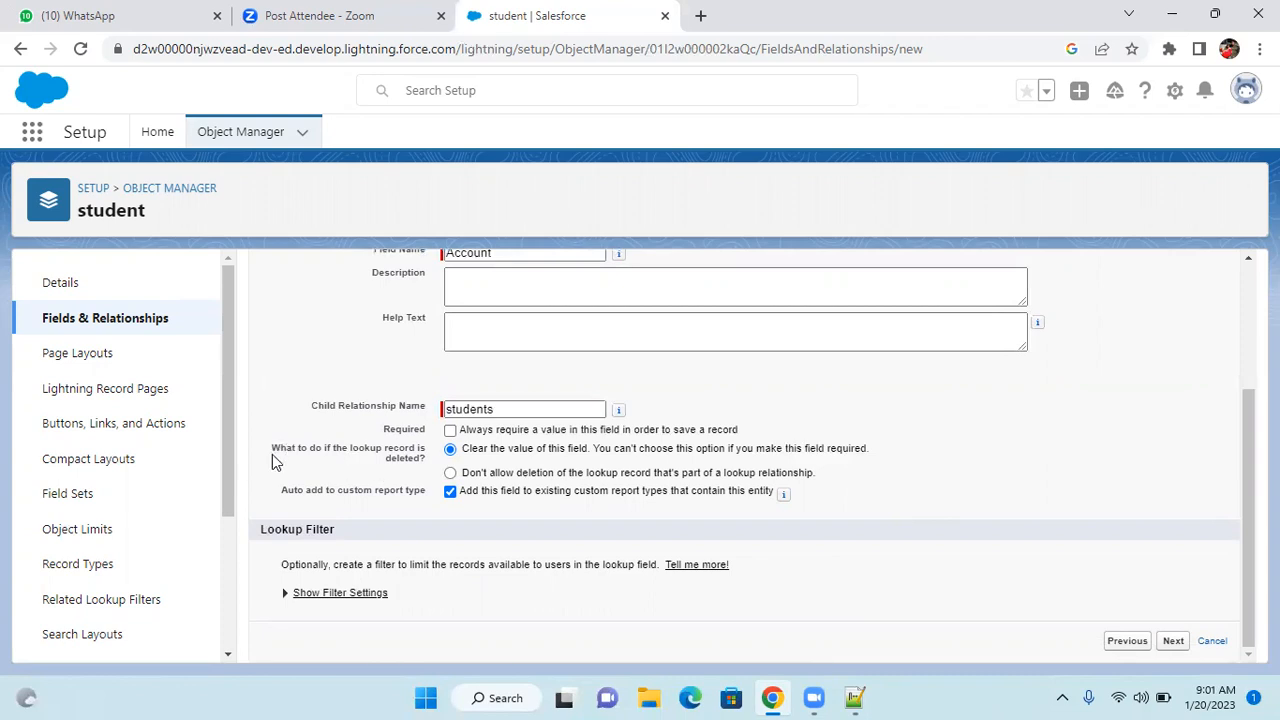
{"action": "double_click", "coordinate": [400, 458]}
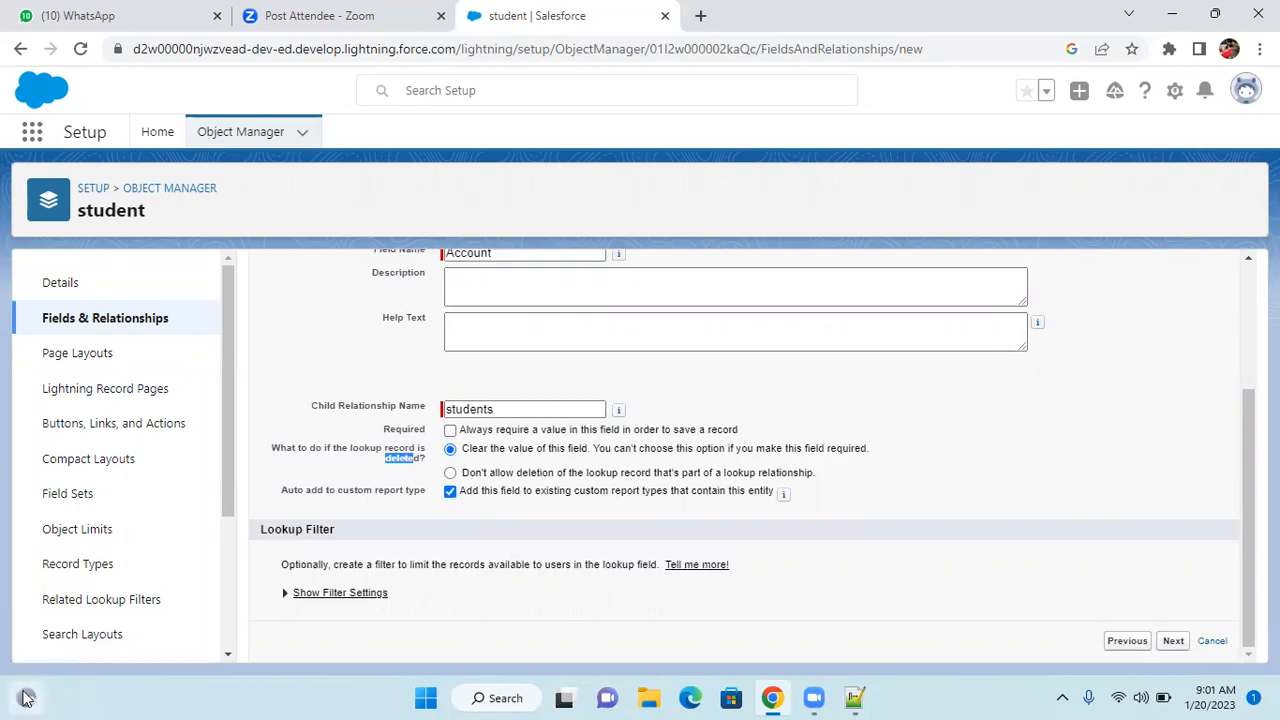
{"action": "mouse_move", "coordinate": [26, 698]}
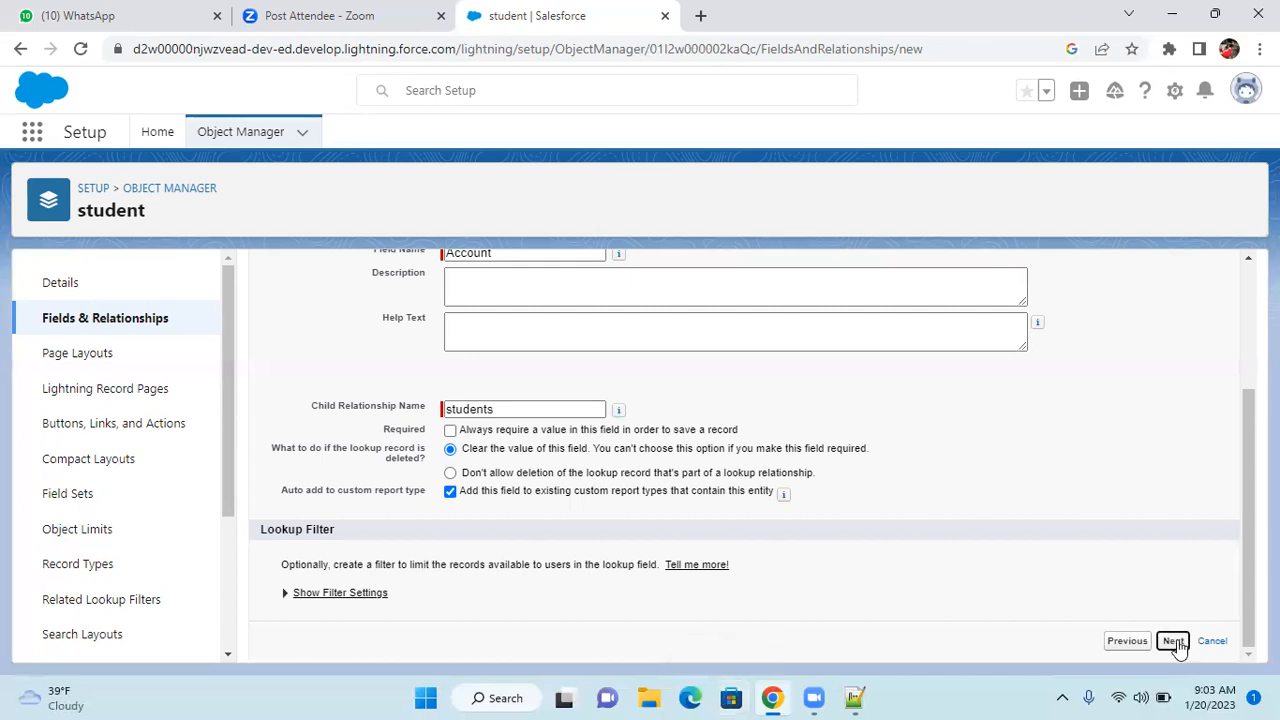
{"action": "left_click", "coordinate": [1174, 641]}
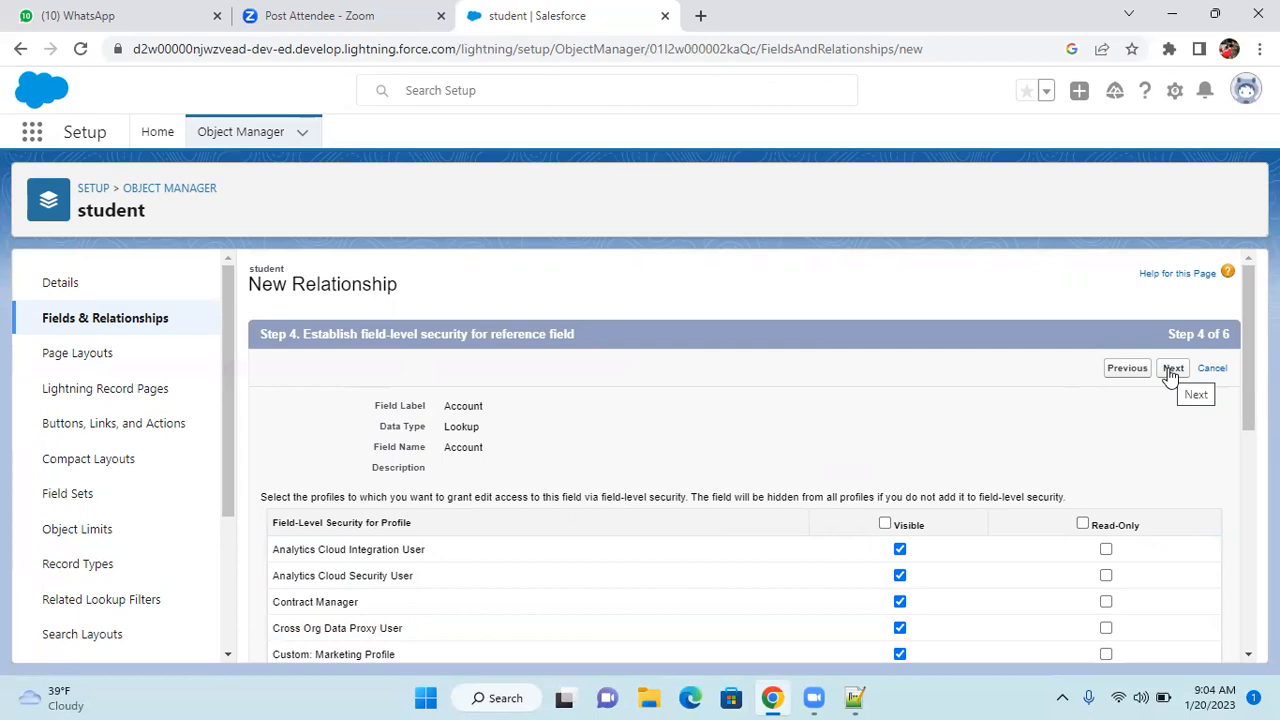
{"action": "left_click", "coordinate": [1118, 374]}
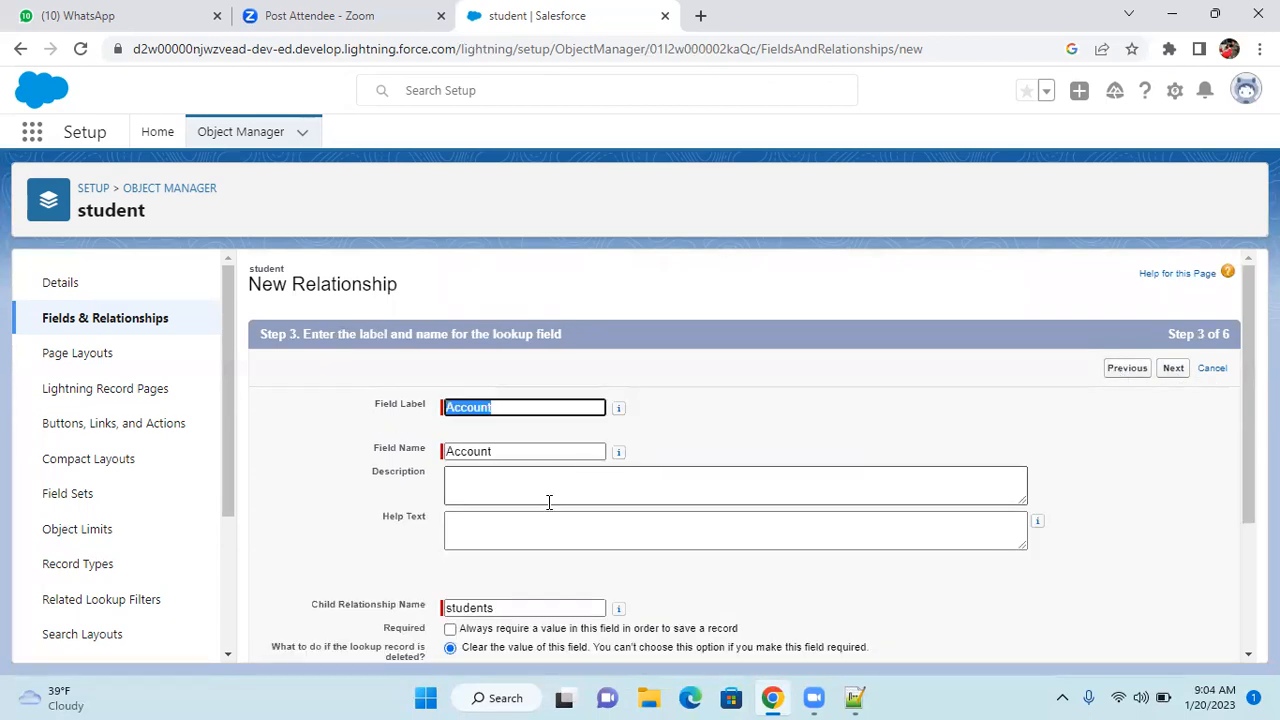
{"action": "scroll", "coordinate": [537, 514], "scroll_direction": "down", "scroll_amount": 2}
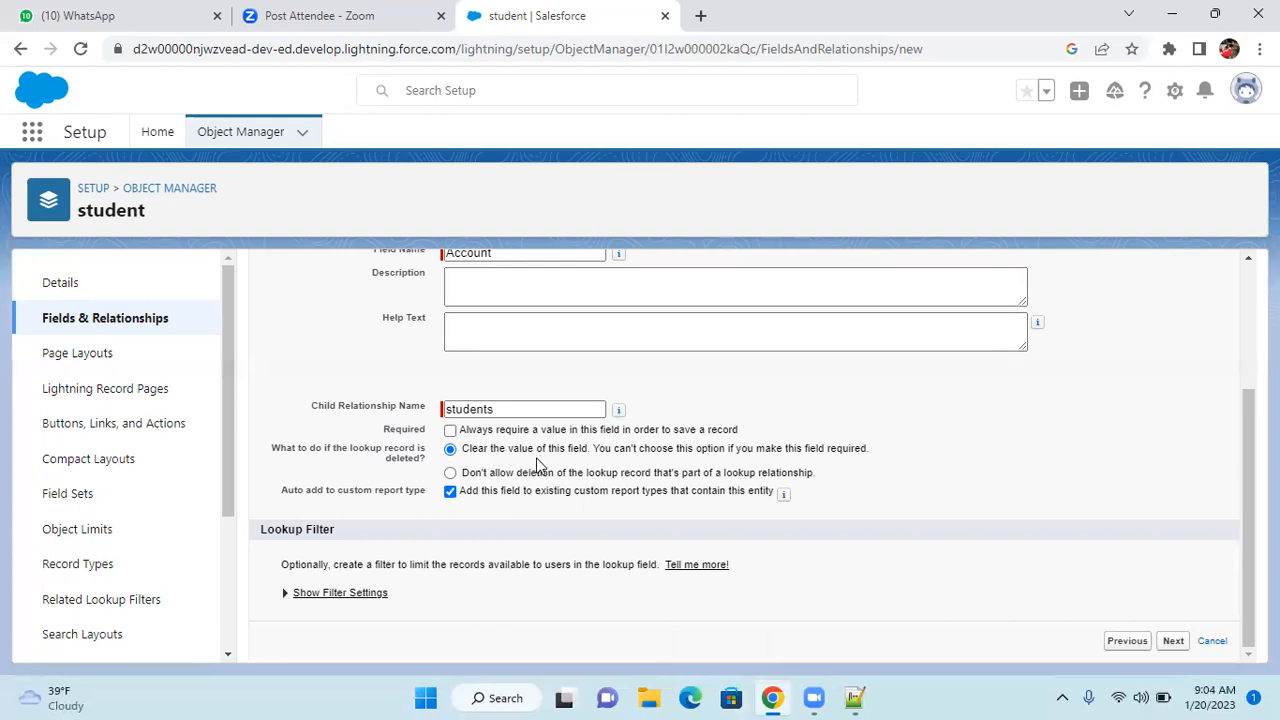
{"action": "left_click", "coordinate": [1172, 641]}
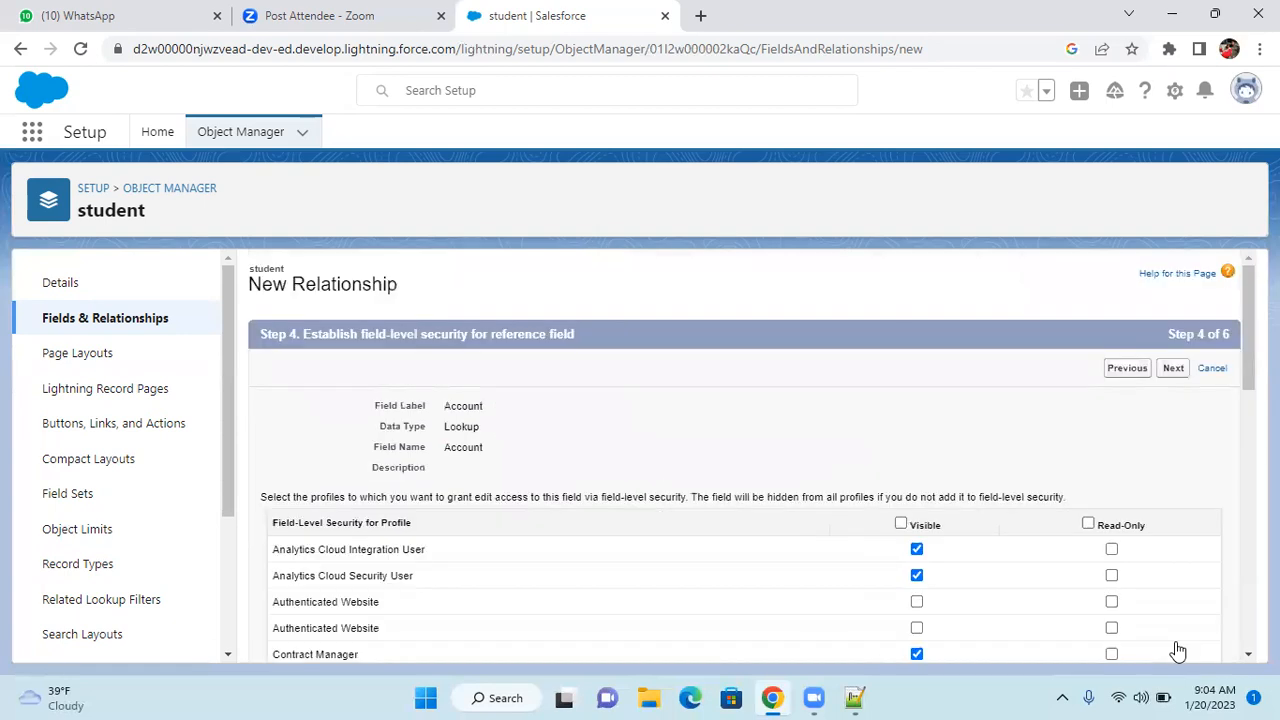
Step: Keep the default field-level security and the student Layout selection, continuing to the custom related lists
{"action": "left_click", "coordinate": [1170, 370]}
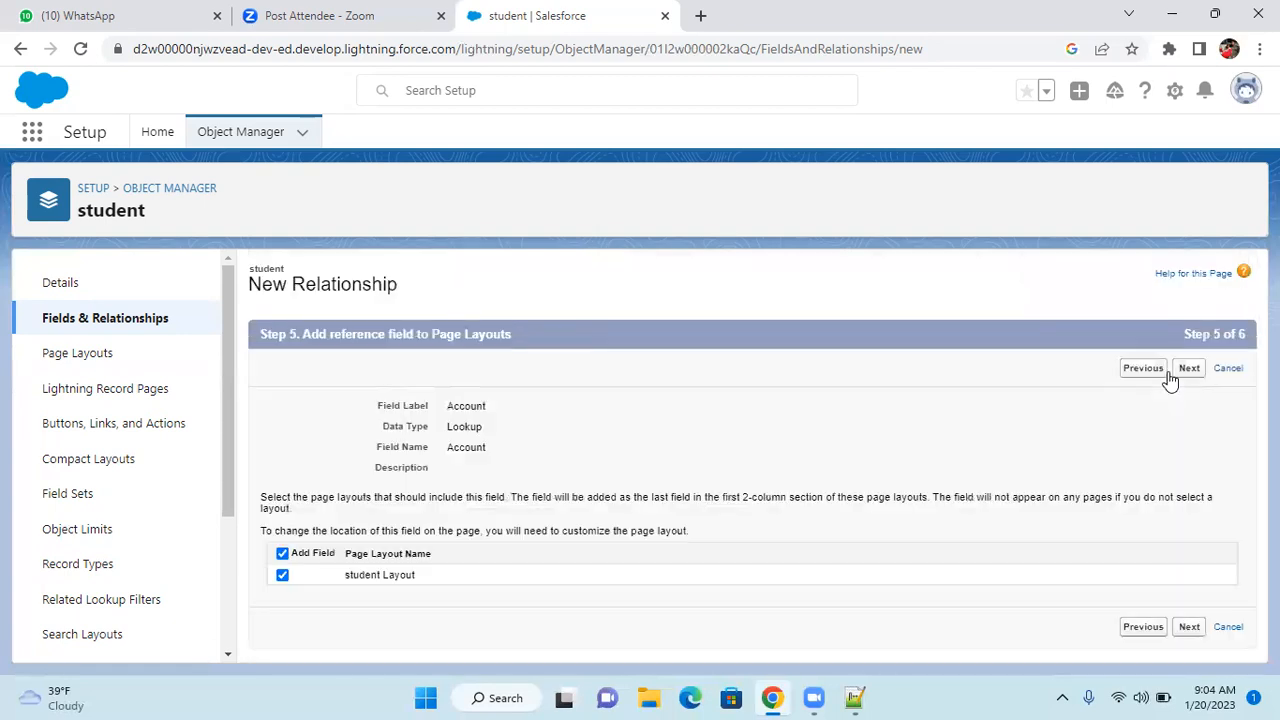
{"action": "left_click", "coordinate": [1189, 372]}
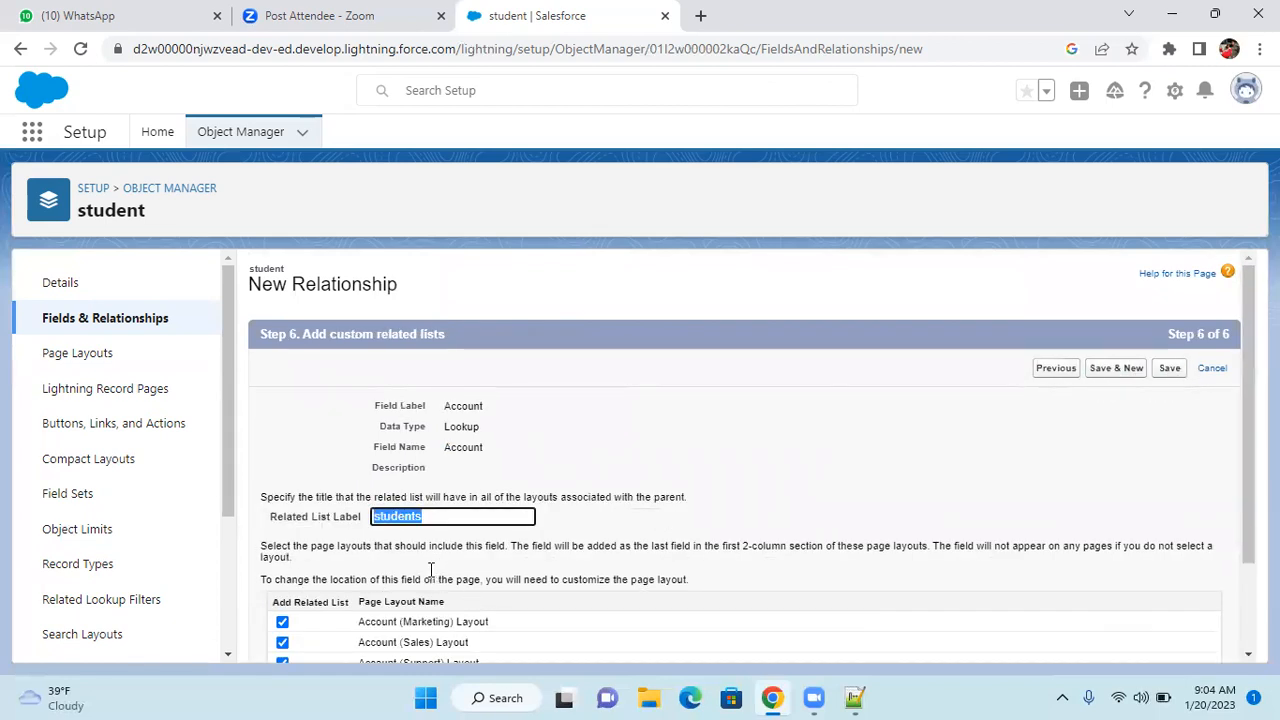
{"action": "left_click", "coordinate": [1048, 371]}
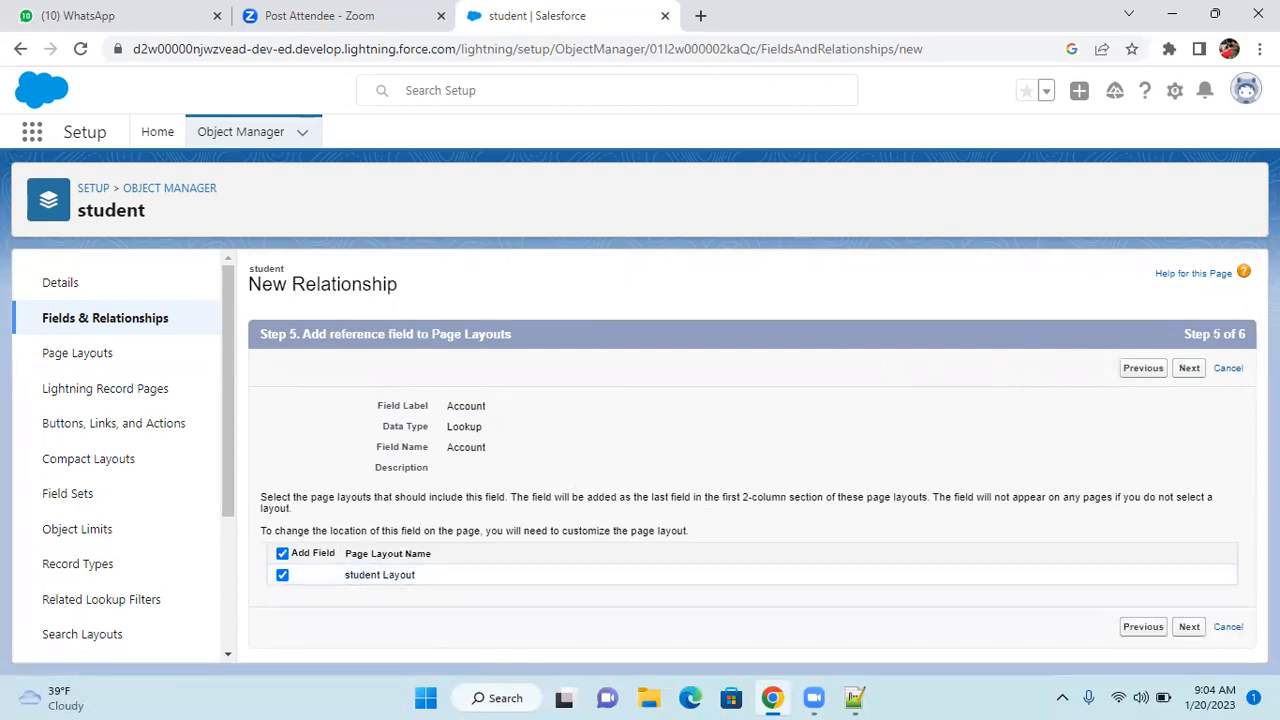
{"action": "left_click", "coordinate": [1187, 369]}
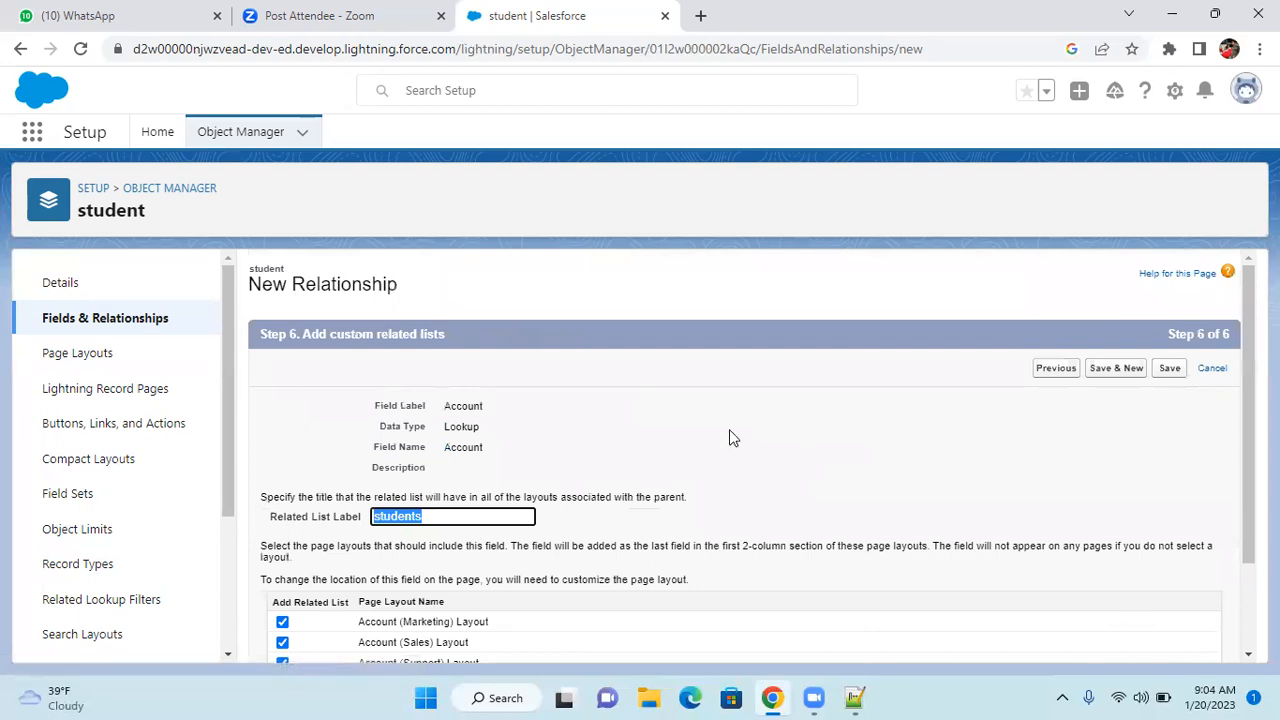
Step: Keep the related list label students on all Account page layouts and save the lookup field
{"action": "scroll", "coordinate": [729, 437], "scroll_direction": "down", "scroll_amount": 2}
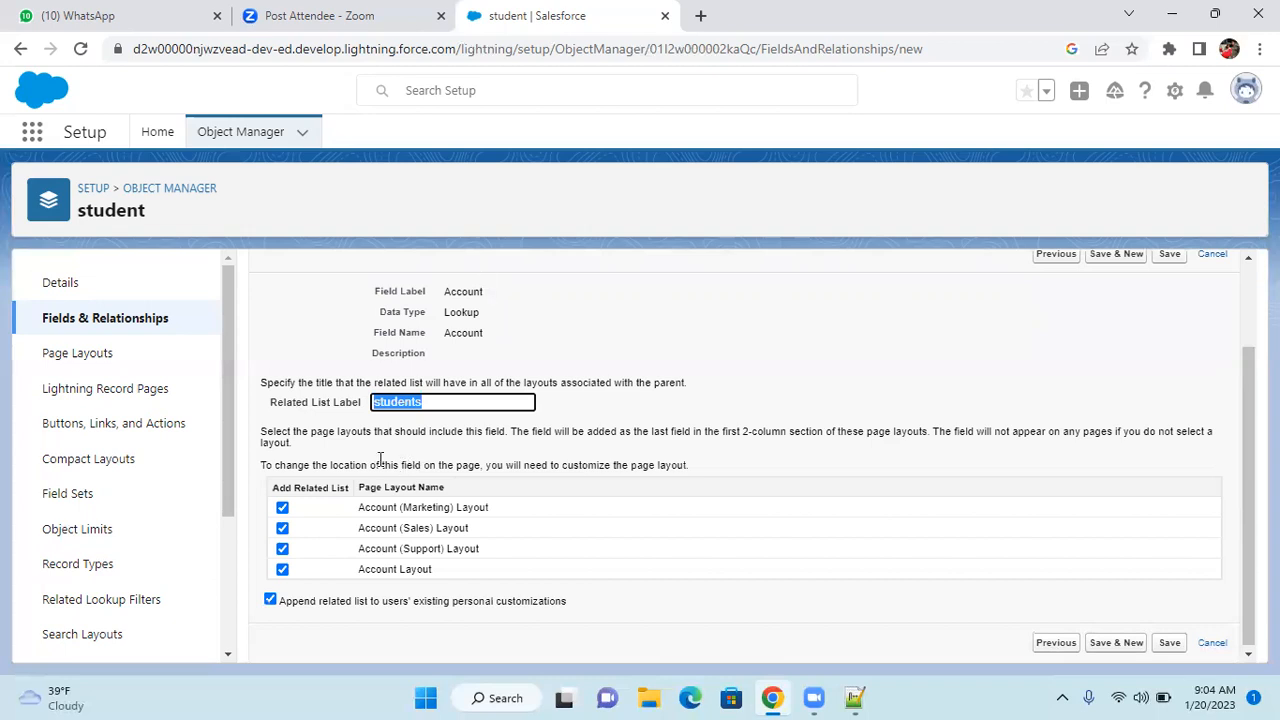
{"action": "left_click_drag", "start_coordinate": [271, 402], "coordinate": [333, 408]}
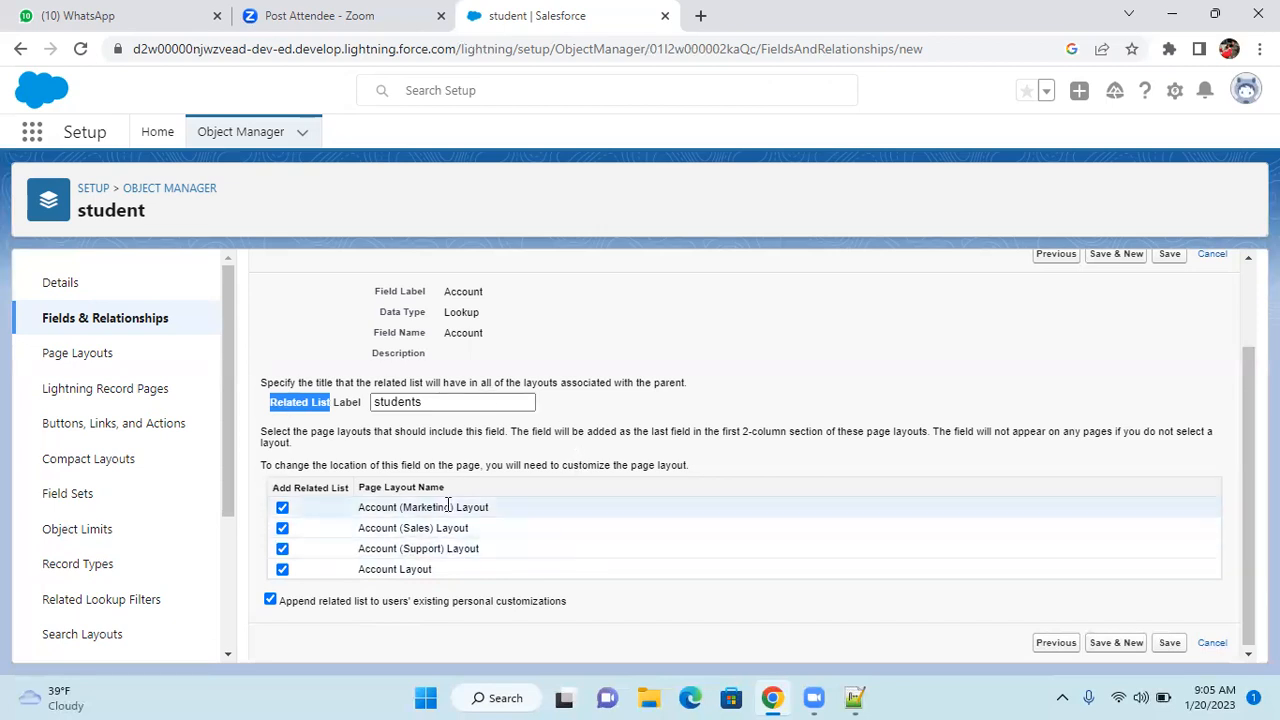
{"action": "scroll", "coordinate": [451, 528], "scroll_direction": "up", "scroll_amount": 2}
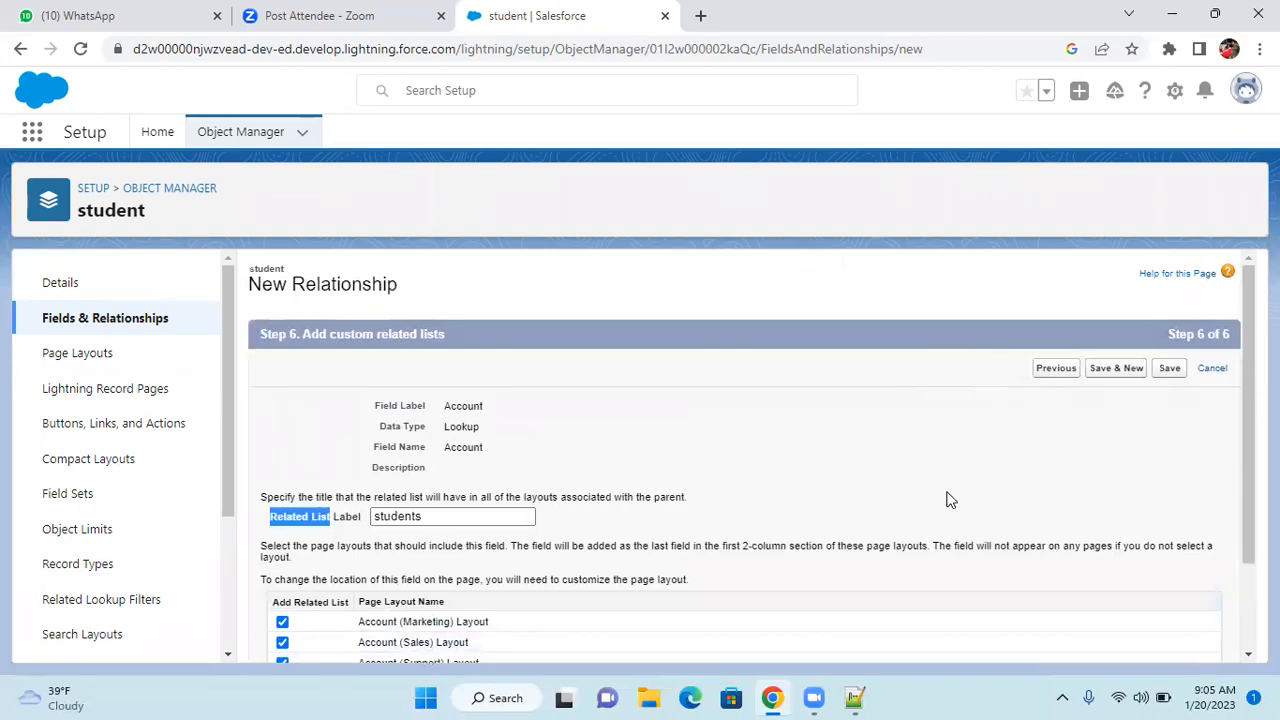
{"action": "left_click", "coordinate": [1169, 368]}
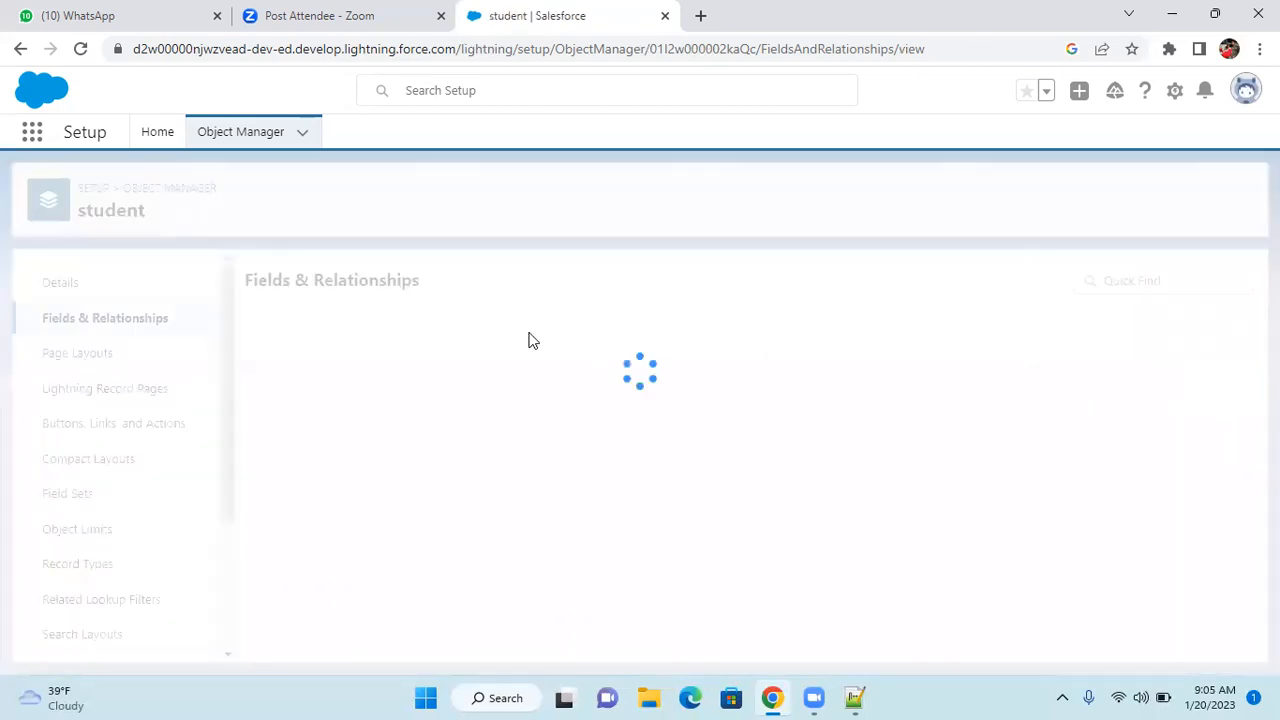
Step: Duplicate the student object's browser tab and open the students list there by searching the App Launcher for "student"
{"action": "right_click", "coordinate": [581, 14]}
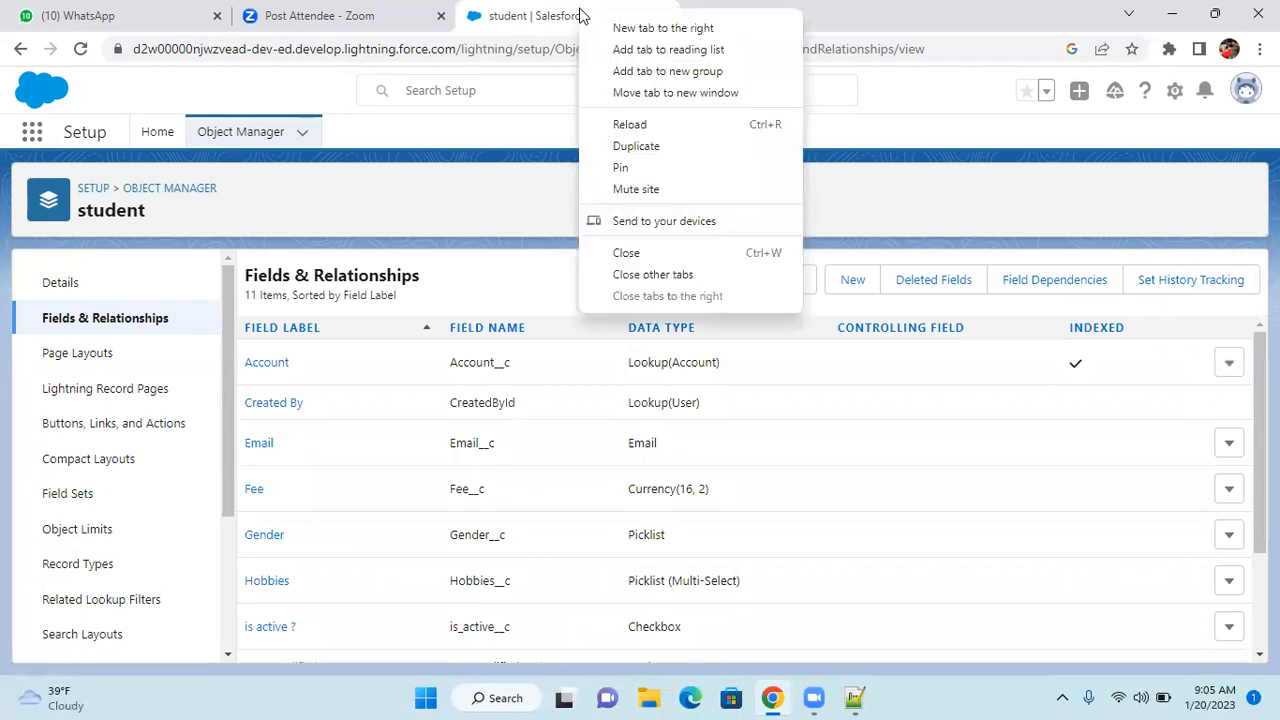
{"action": "left_click", "coordinate": [645, 149]}
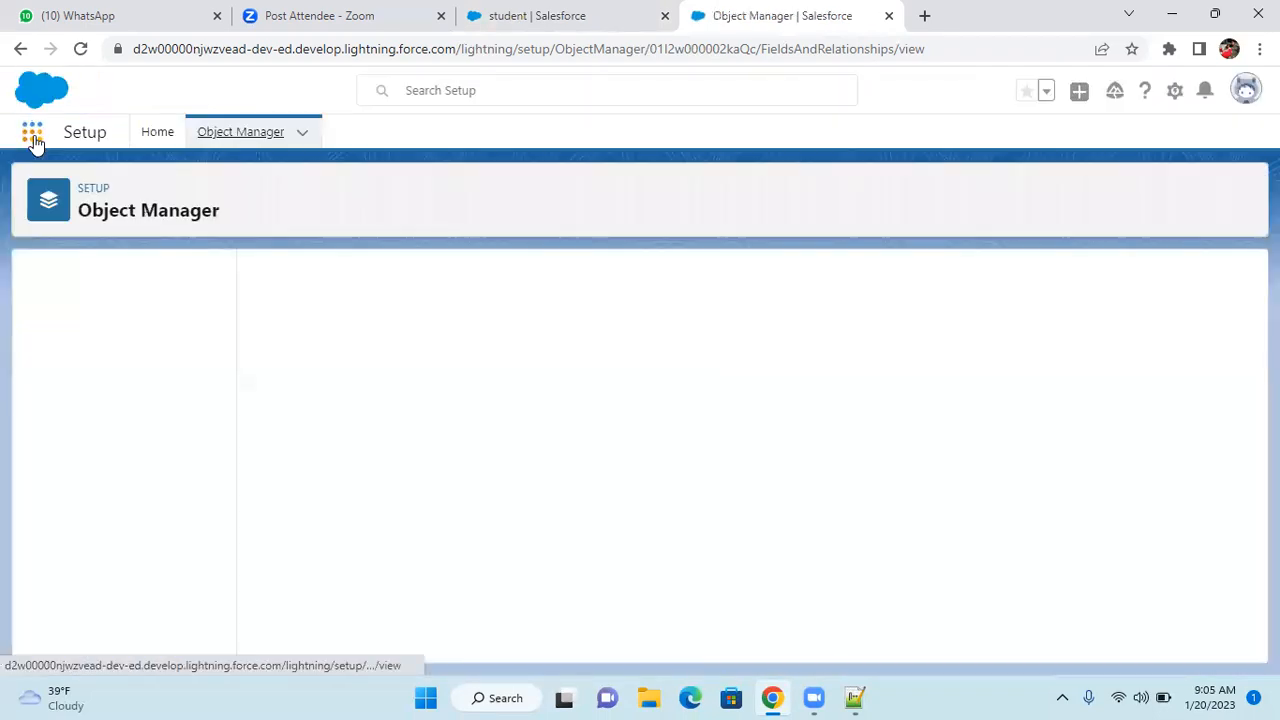
{"action": "left_click", "coordinate": [32, 136]}
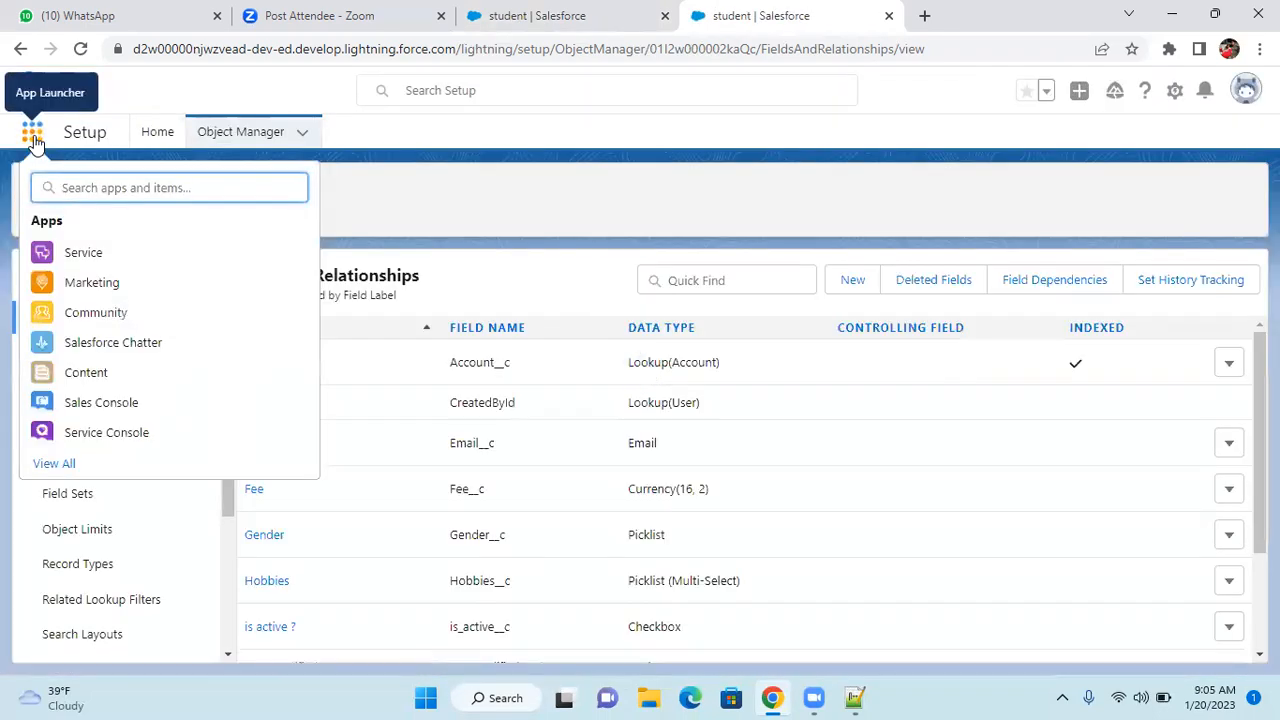
{"action": "type", "text": "st"}
{"action": "type", "text": "t"}
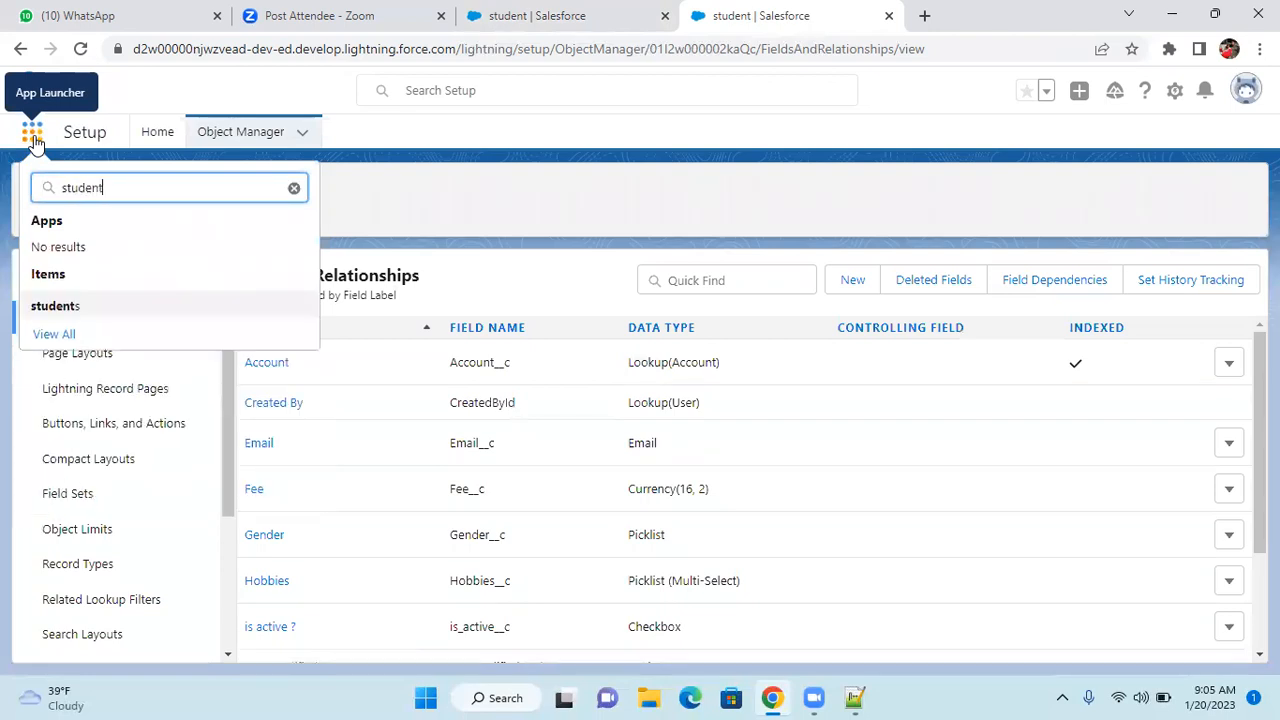
{"action": "left_click", "coordinate": [78, 310]}
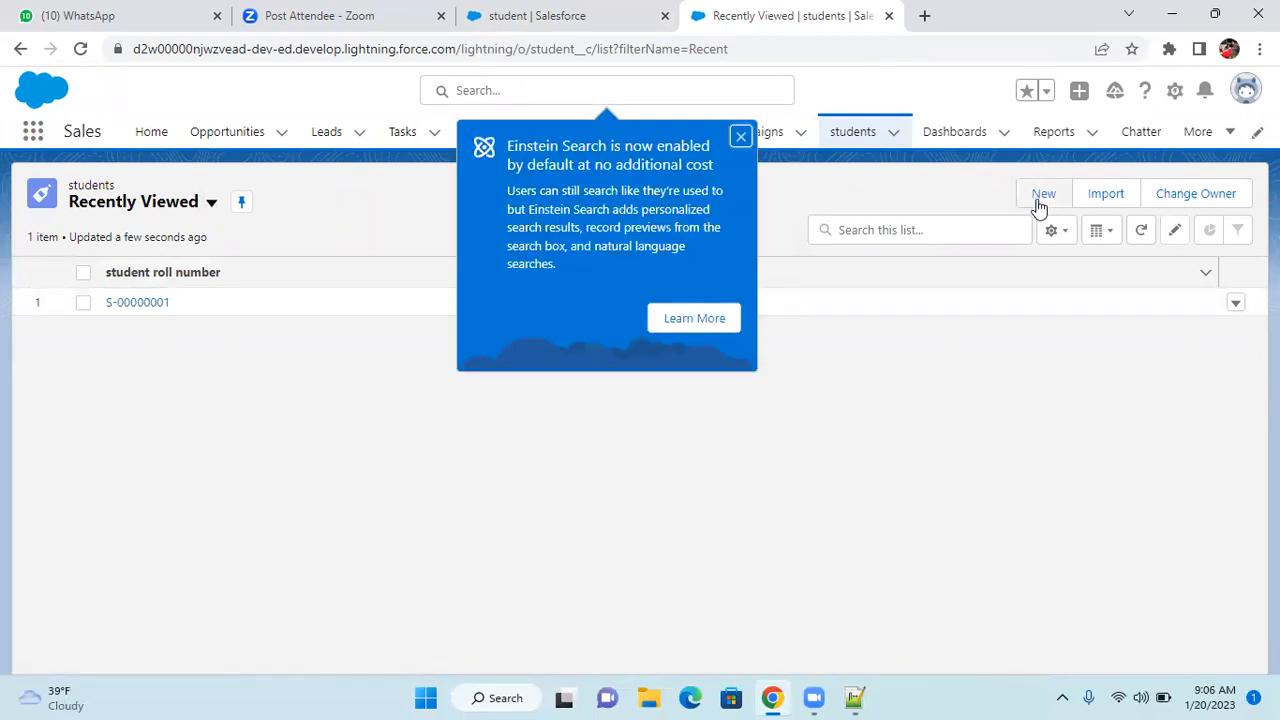
Step: Examine the Account lookup and its new account option on a new student form, and close both forms without saving
{"action": "left_click", "coordinate": [1038, 197]}
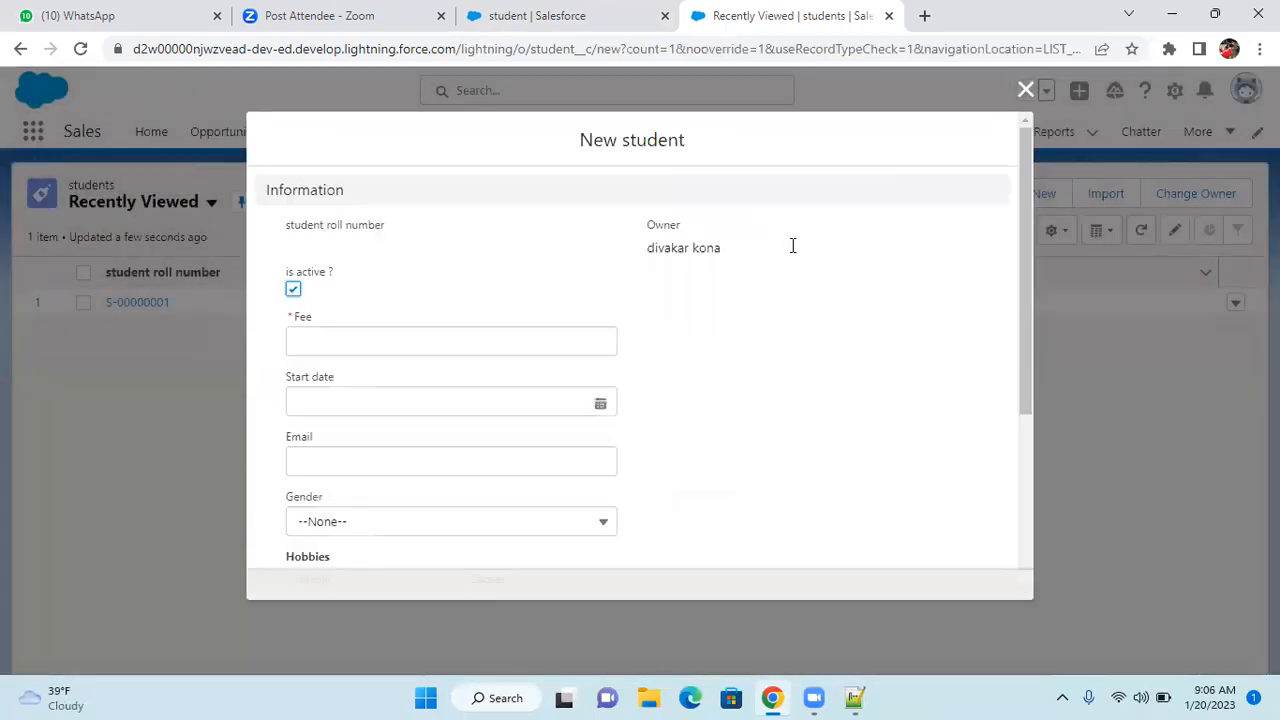
{"action": "scroll", "coordinate": [659, 311], "scroll_direction": "down", "scroll_amount": 4}
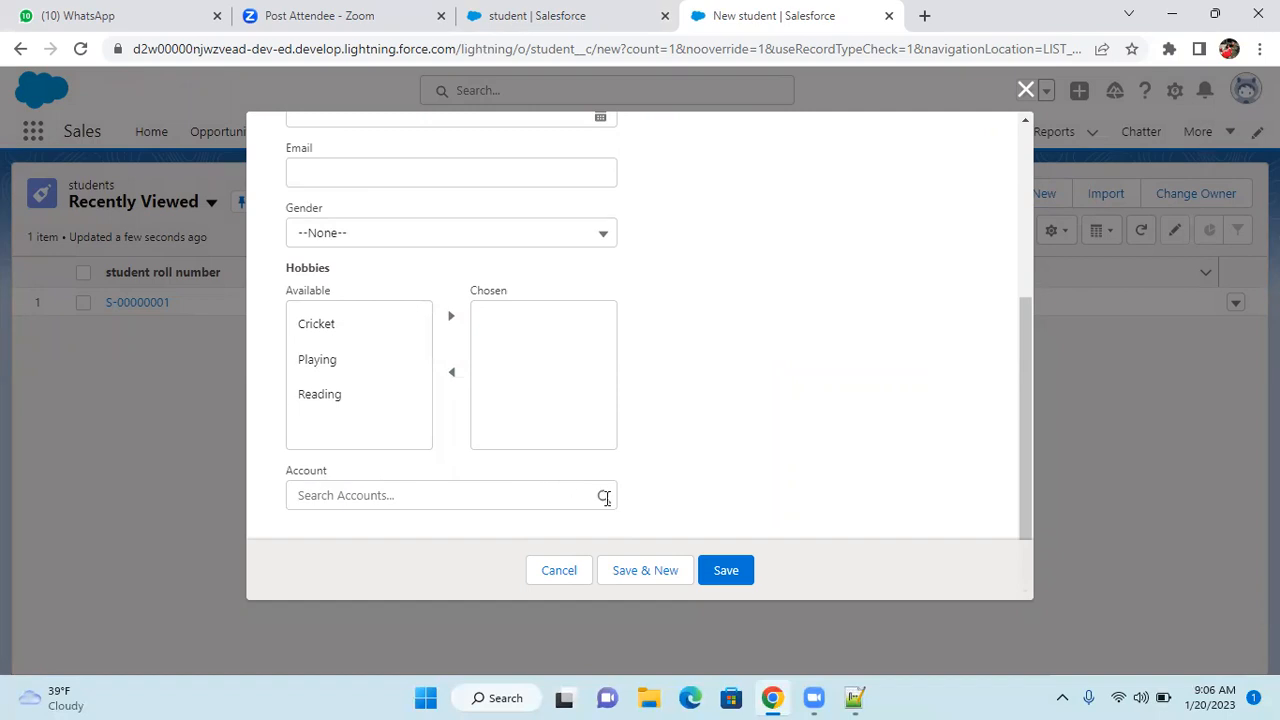
{"action": "left_click", "coordinate": [377, 496]}
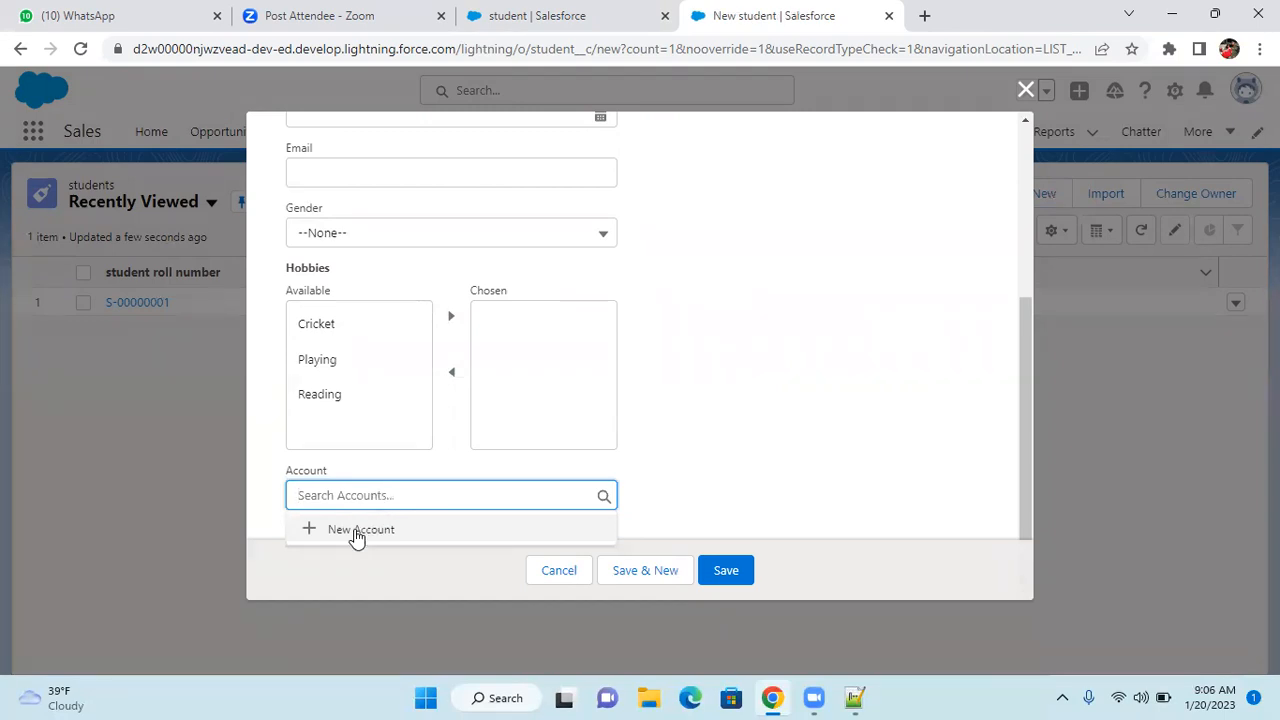
{"action": "left_click", "coordinate": [357, 536]}
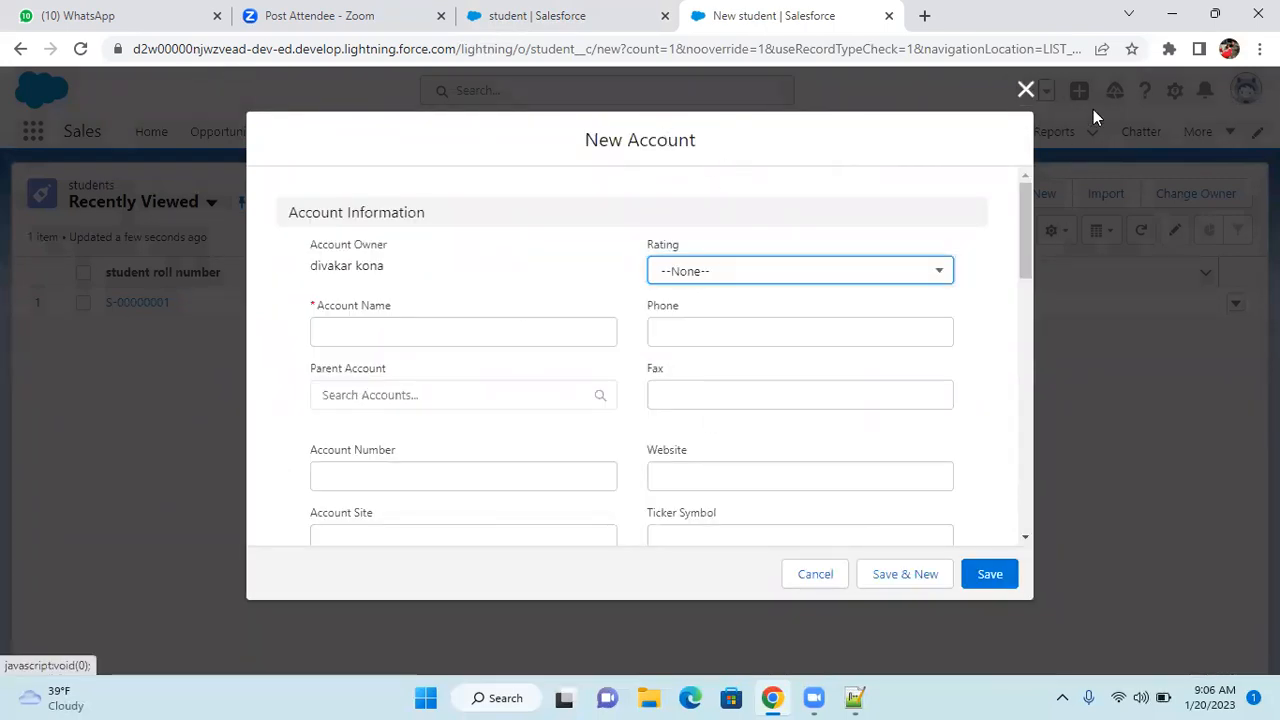
{"action": "left_click", "coordinate": [1026, 91]}
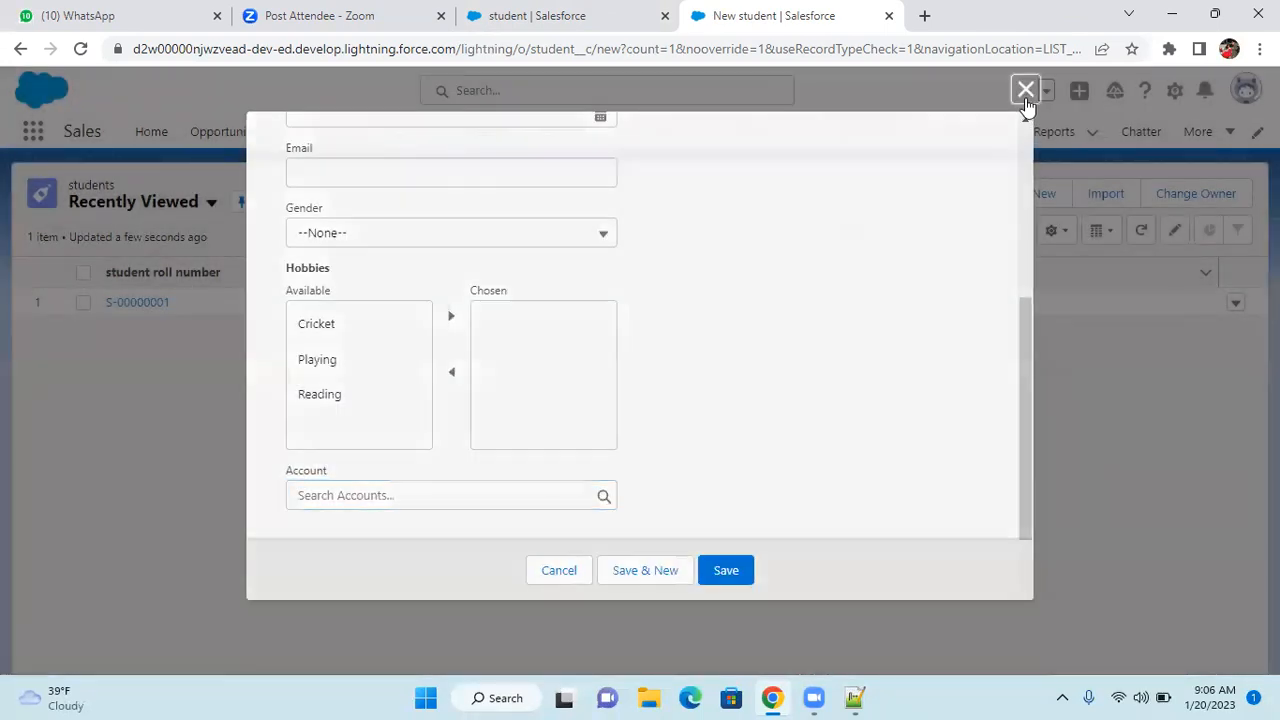
{"action": "left_click", "coordinate": [1025, 91]}
{"action": "left_click", "coordinate": [1026, 91]}
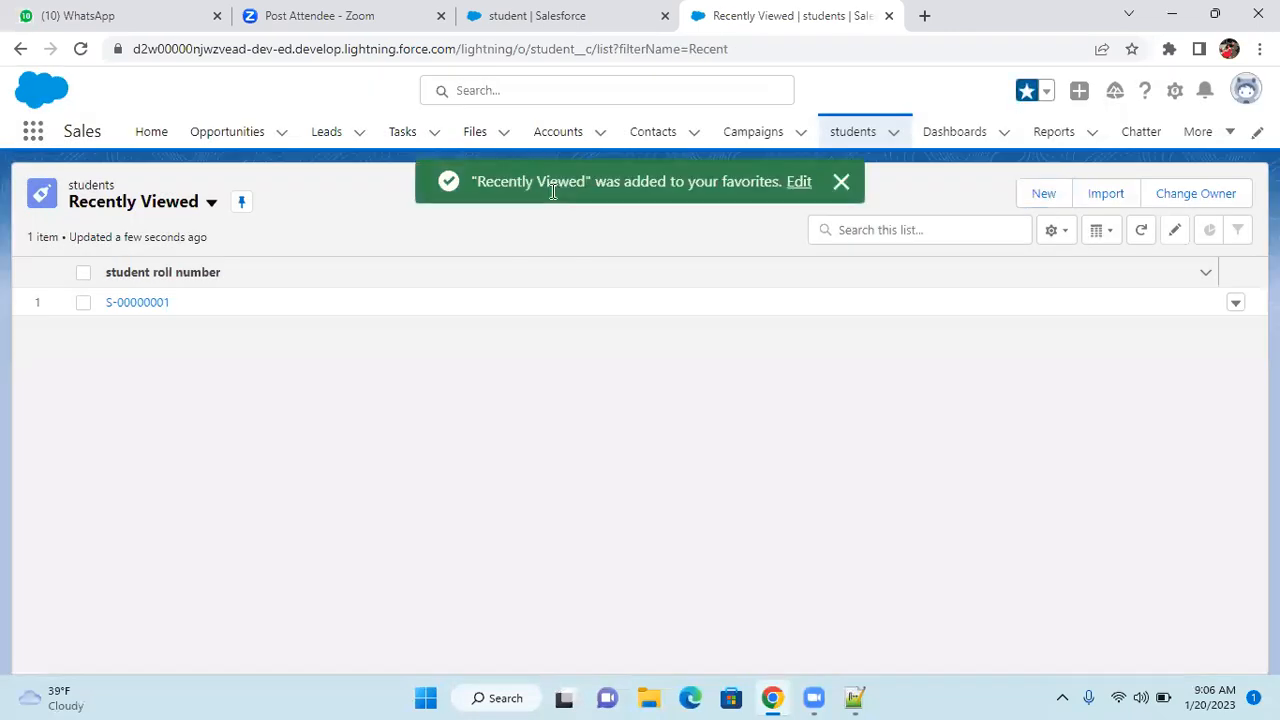
Step: Create a new account named DV from the Accounts list and save it
{"action": "left_click", "coordinate": [565, 138]}
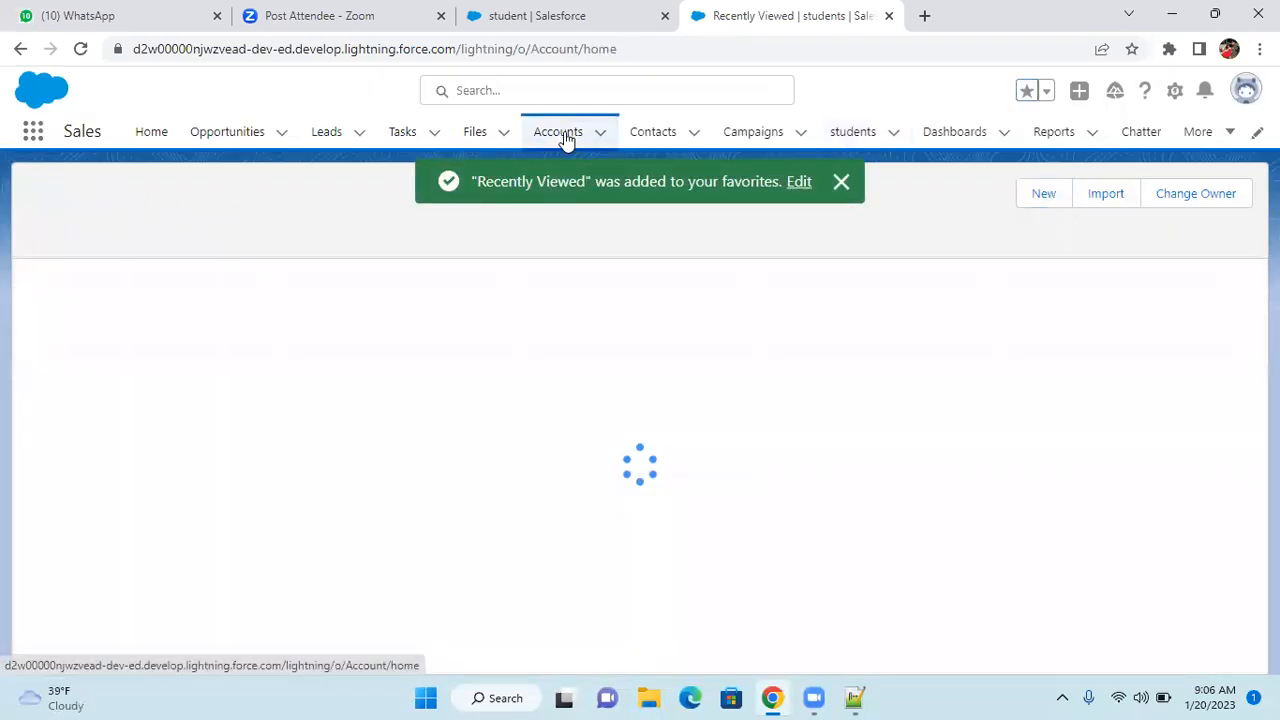
{"action": "left_click", "coordinate": [841, 182]}
{"action": "left_click", "coordinate": [1155, 194]}
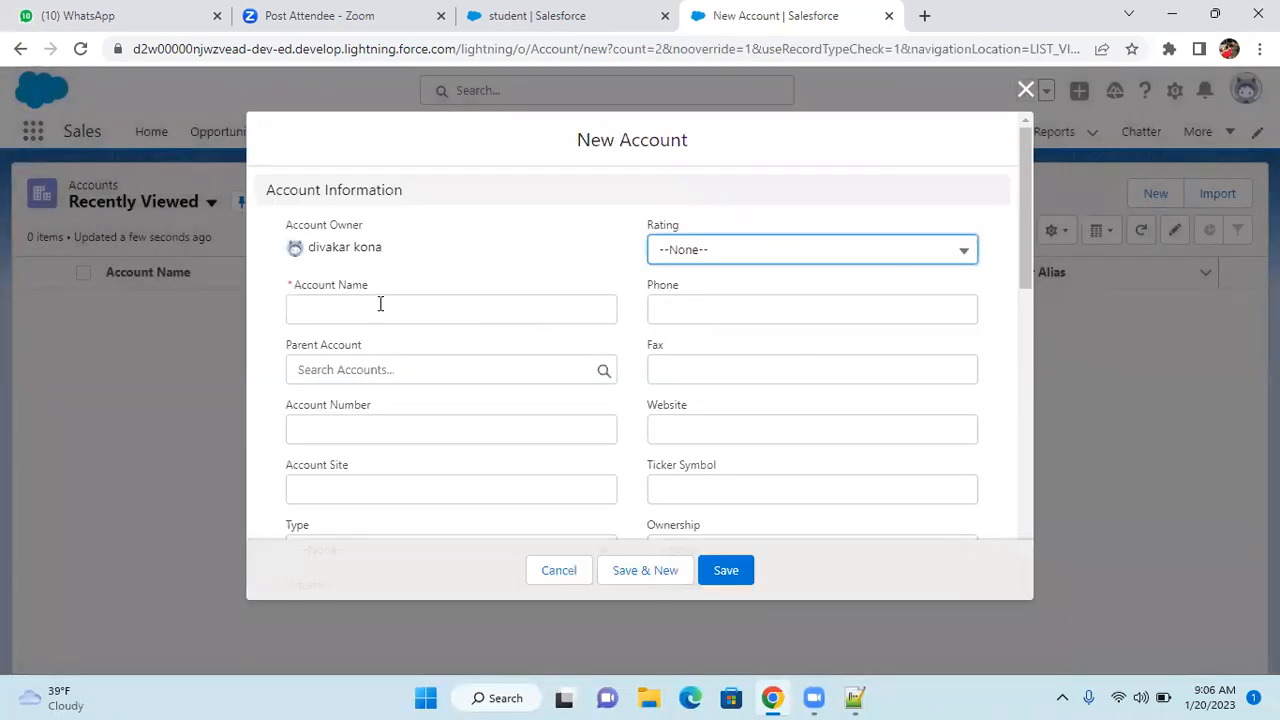
{"action": "left_click", "coordinate": [377, 308]}
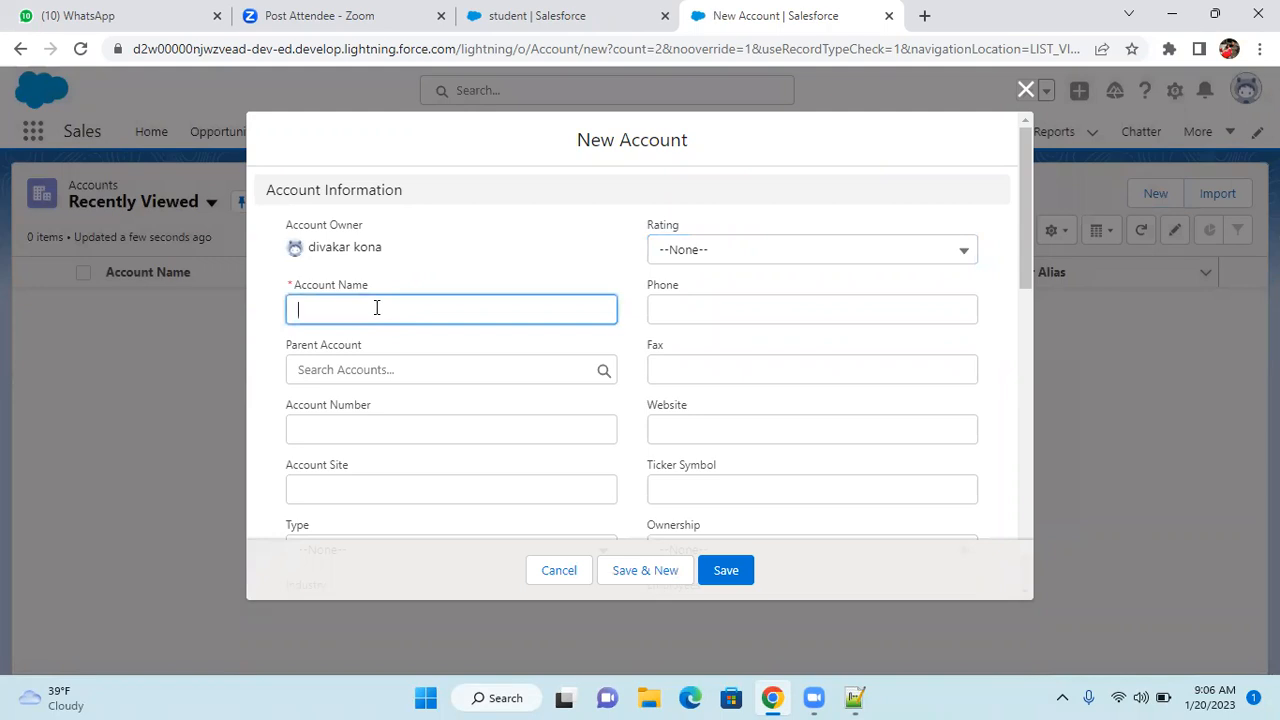
{"action": "key", "text": "ctrl+d"}
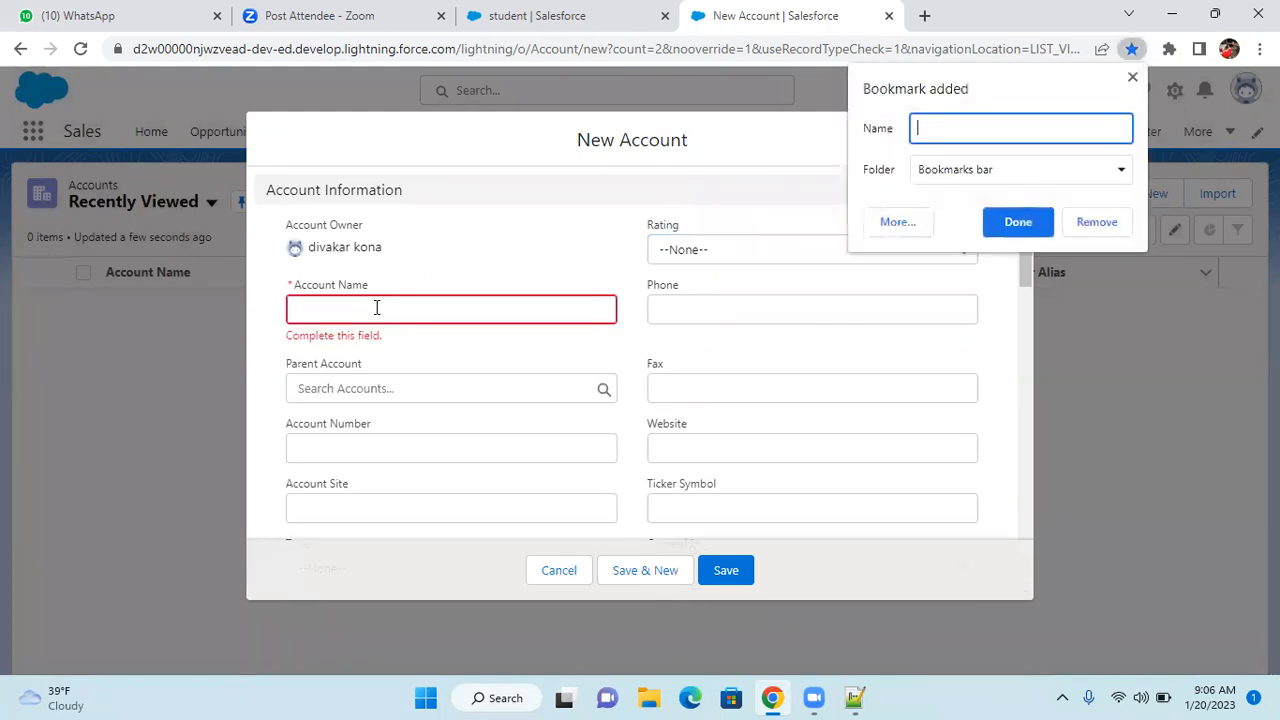
{"action": "left_click", "coordinate": [377, 308]}
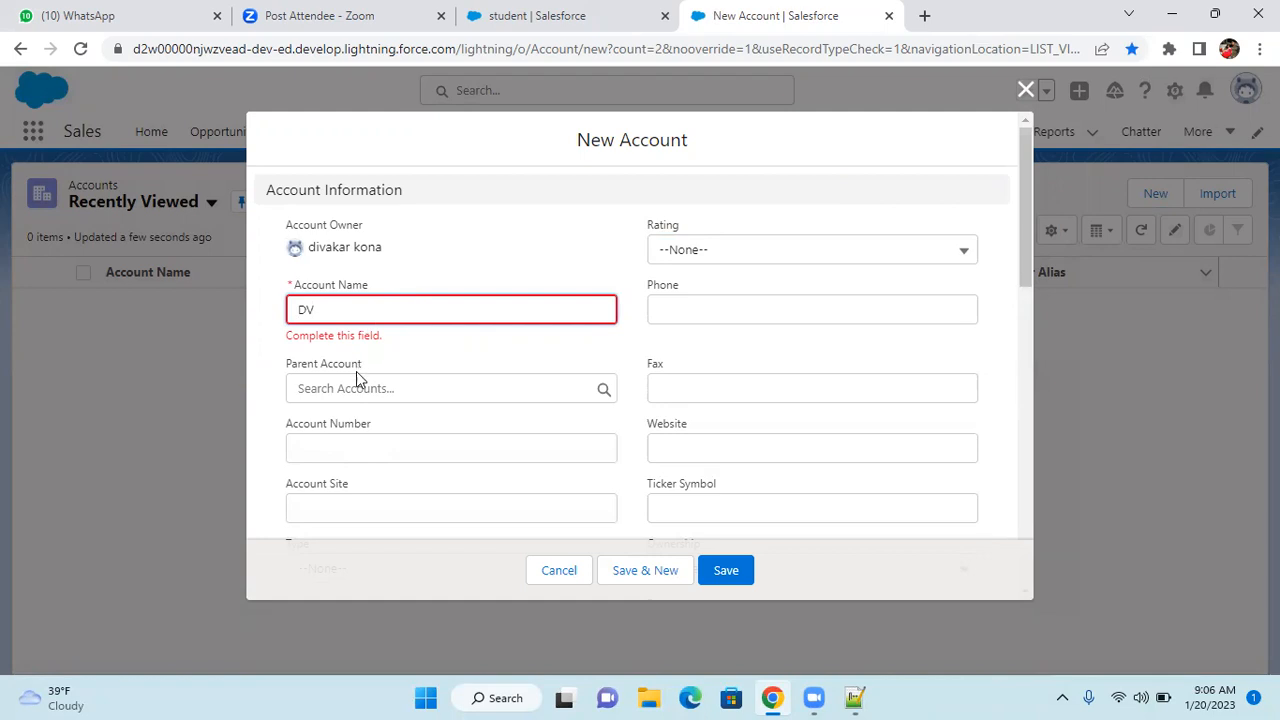
{"action": "scroll", "coordinate": [450, 438], "scroll_direction": "down", "scroll_amount": 8}
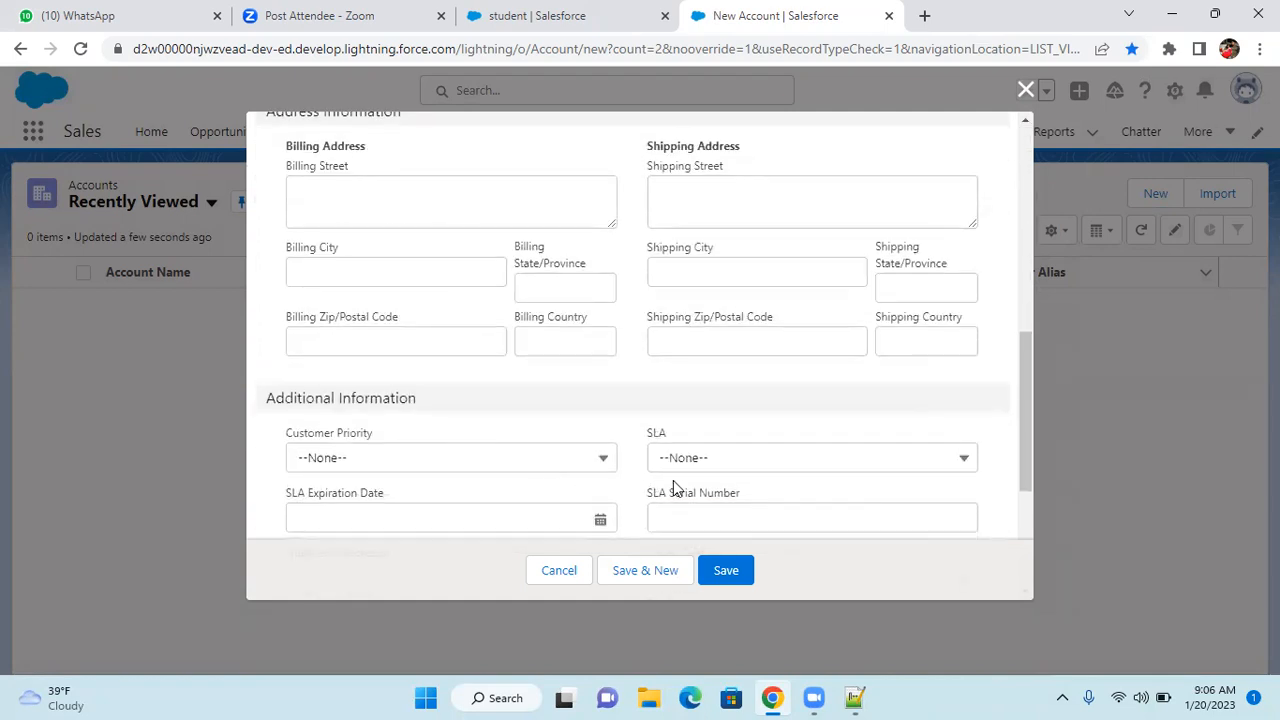
{"action": "left_click", "coordinate": [716, 566]}
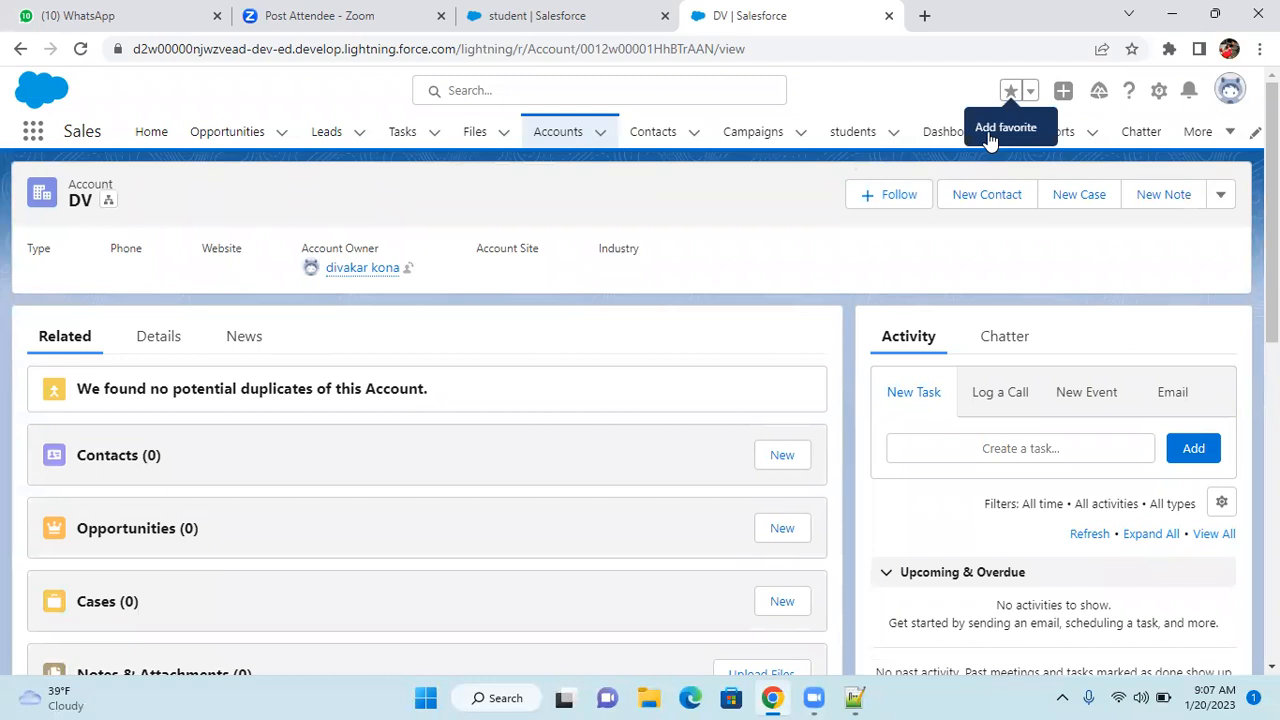
Step: Create a new student record from the students list with fee 123456 and account DV, and save it
{"action": "left_click", "coordinate": [853, 134]}
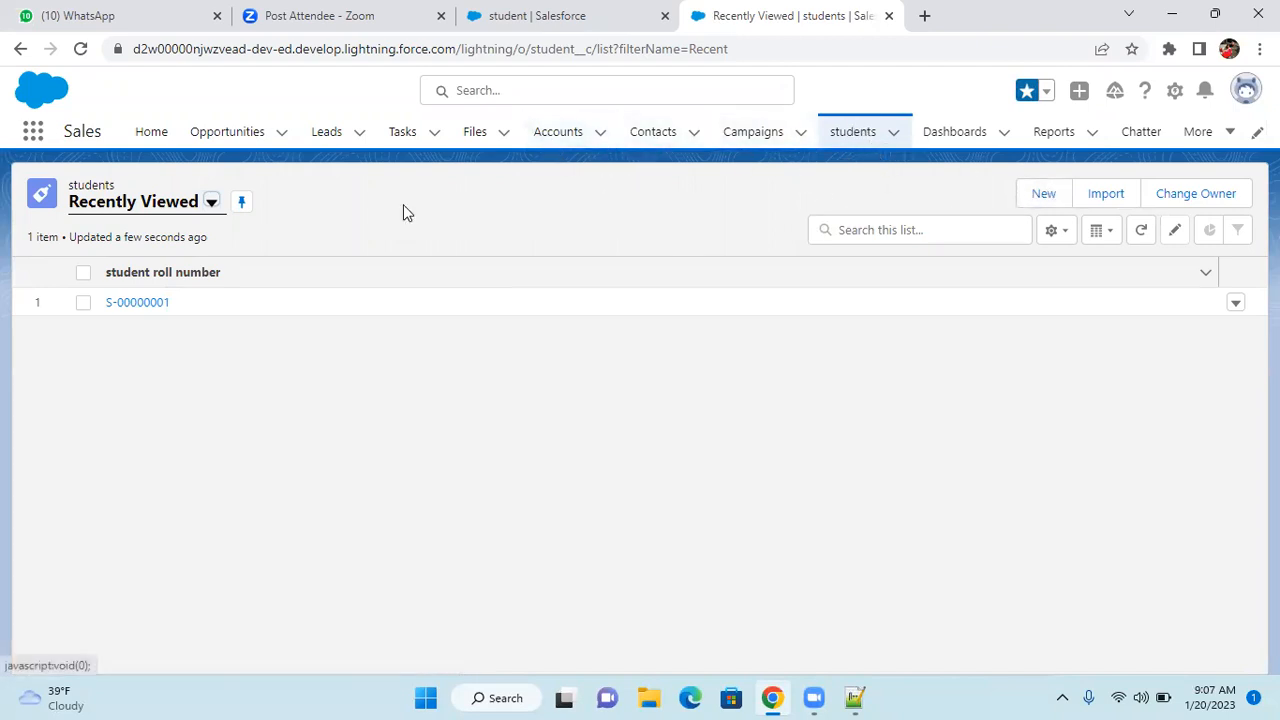
{"action": "left_click", "coordinate": [1041, 194]}
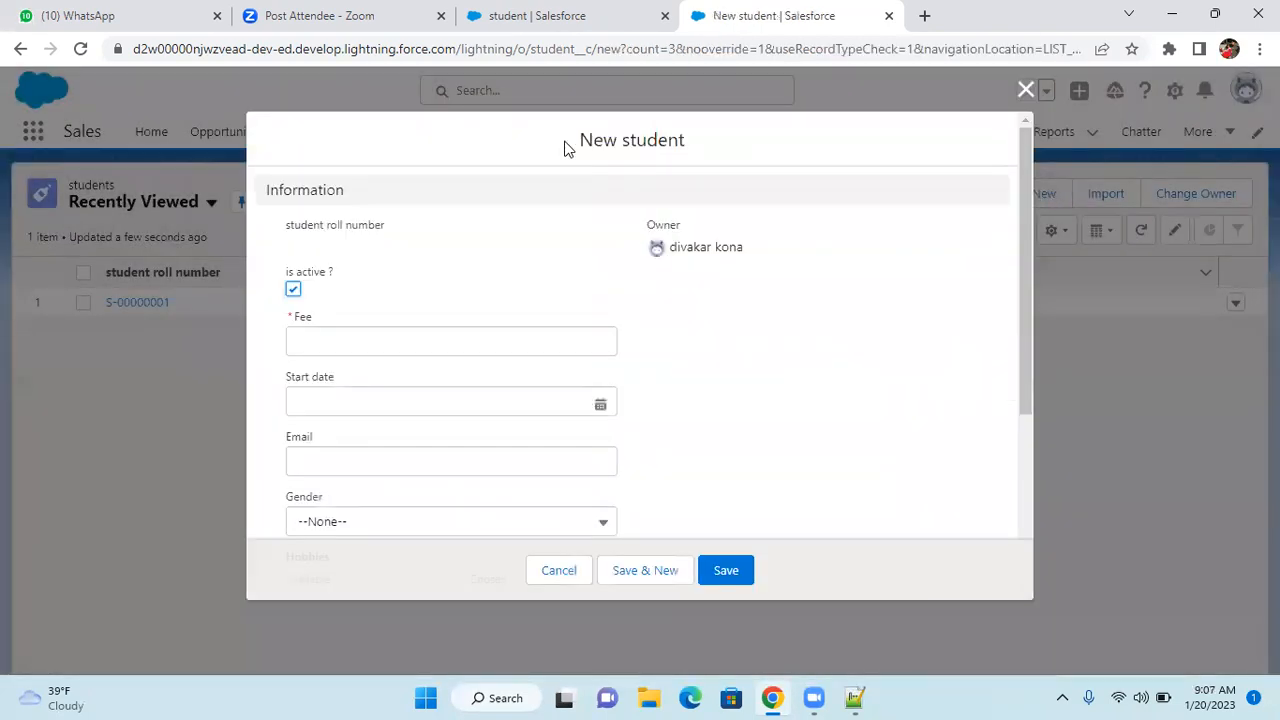
{"action": "left_click", "coordinate": [420, 341]}
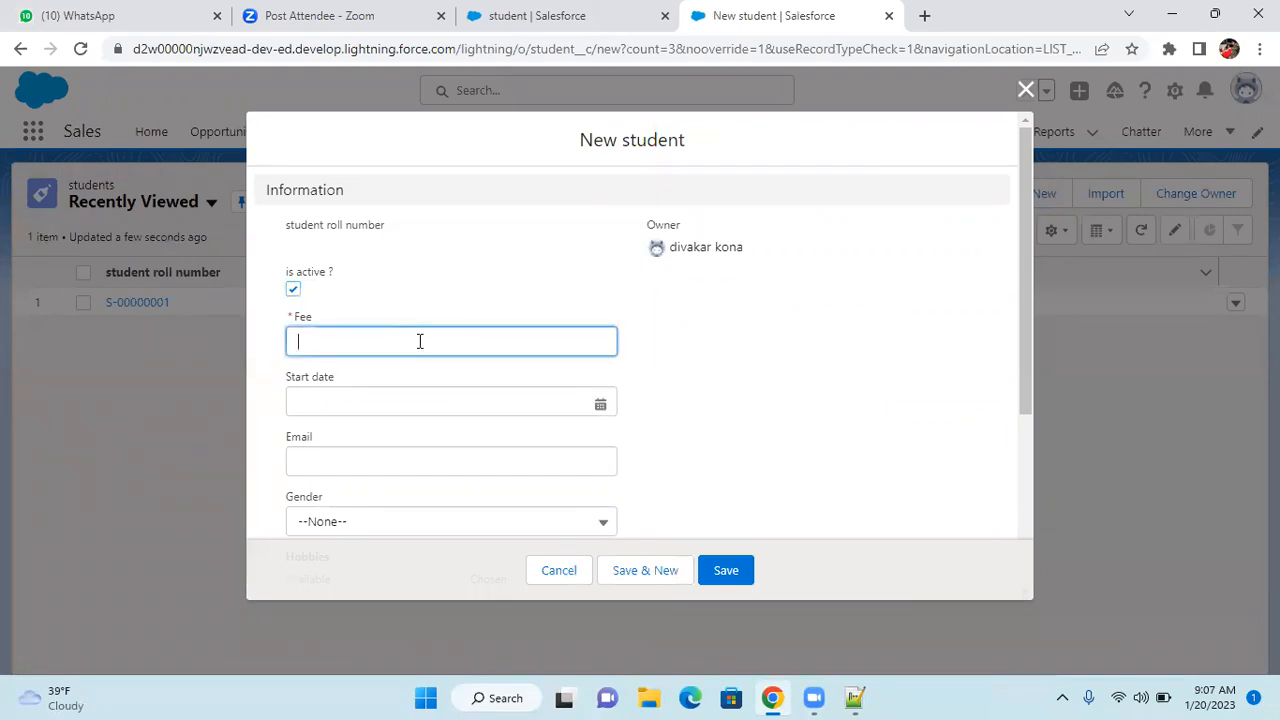
{"action": "type", "text": "123456"}
{"action": "scroll", "coordinate": [600, 405], "scroll_direction": "down", "scroll_amount": 3}
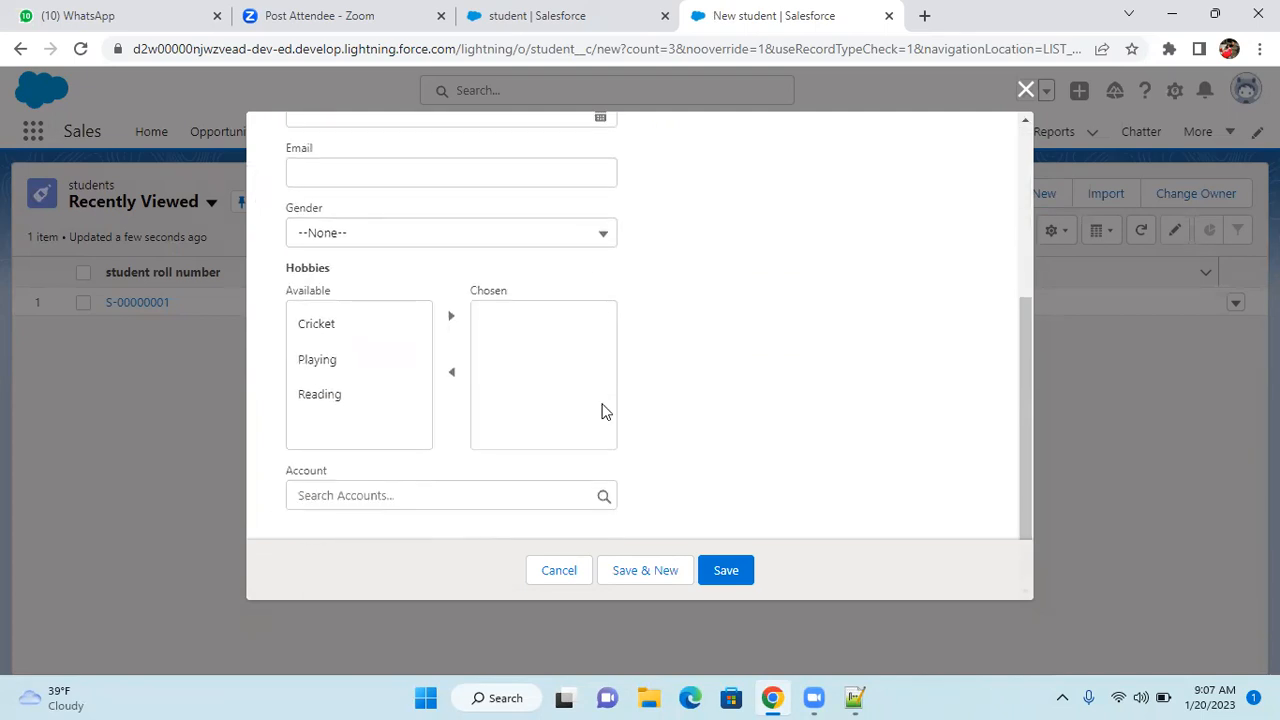
{"action": "left_click", "coordinate": [367, 494]}
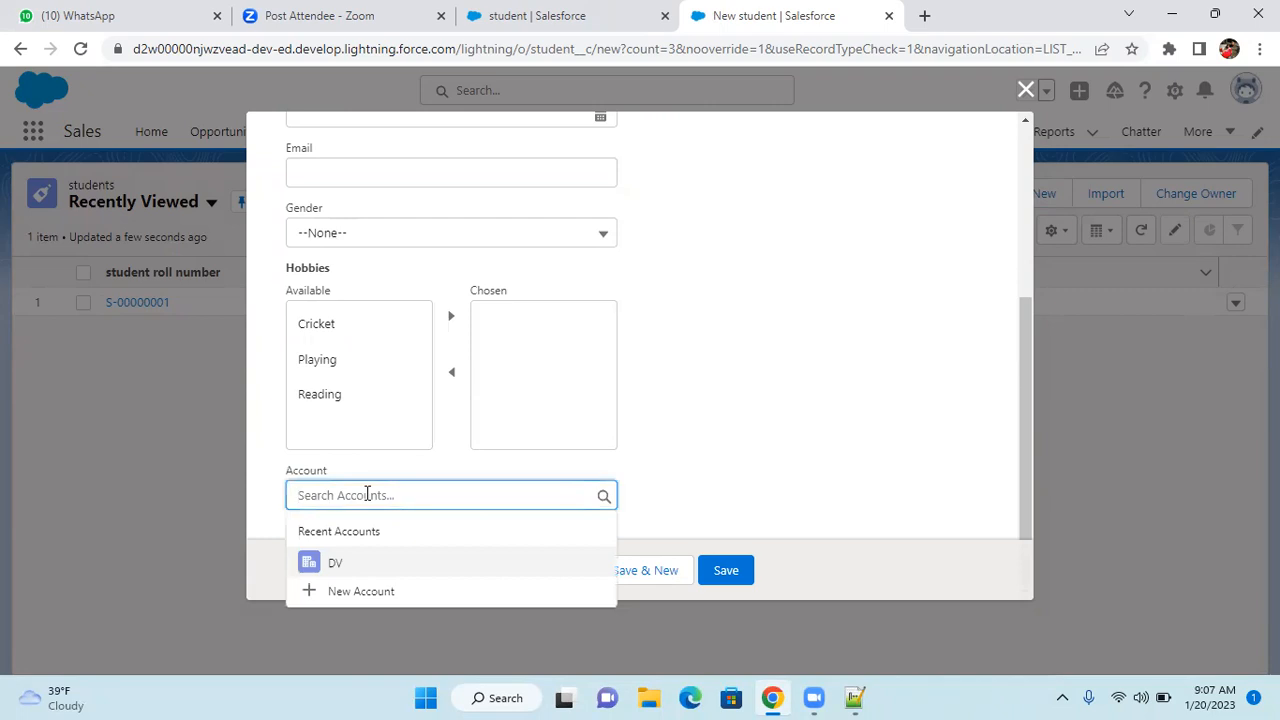
{"action": "left_click", "coordinate": [331, 565]}
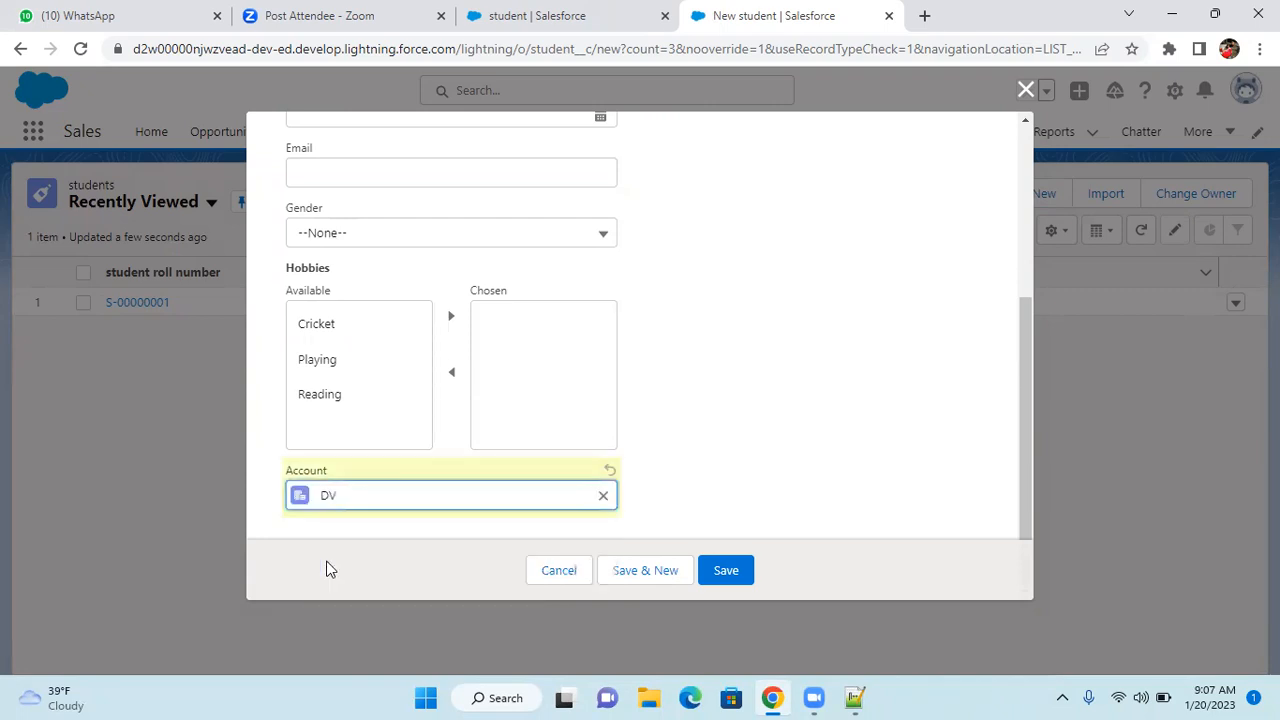
{"action": "left_click", "coordinate": [725, 570]}
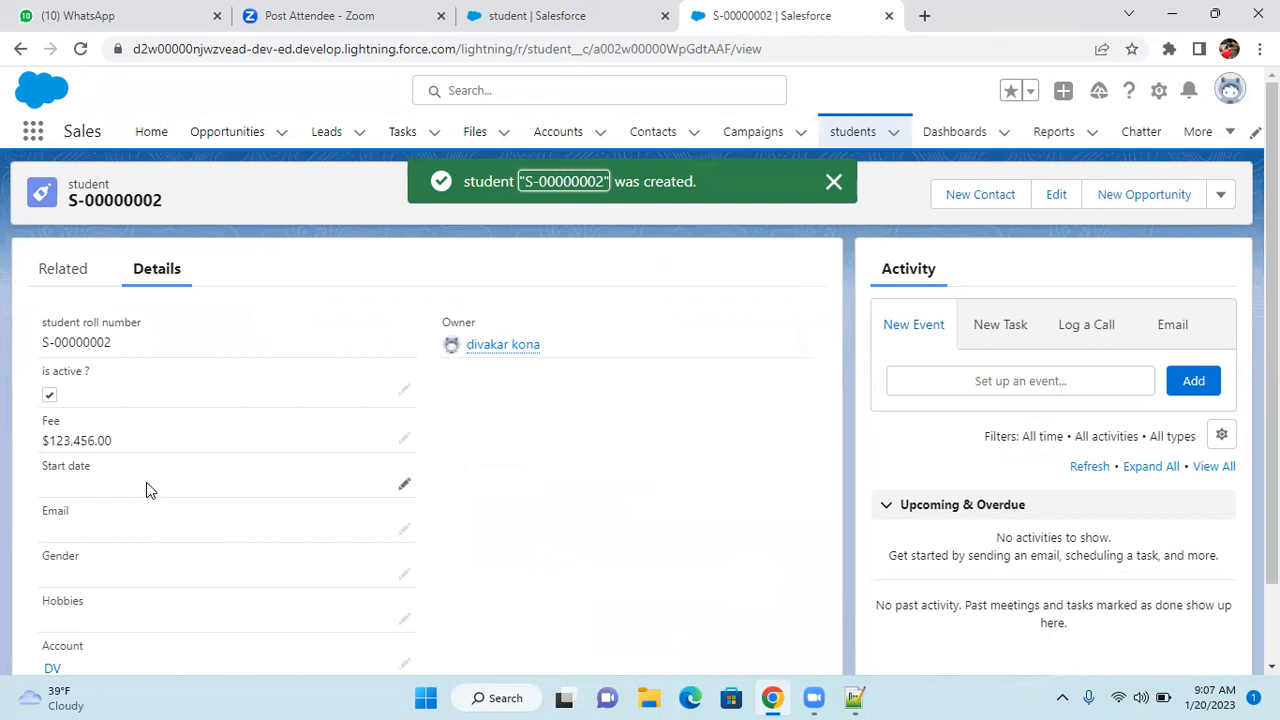
Step: Check the Account field on the saved student, and examine the students related list on the DV account record
{"action": "scroll", "coordinate": [149, 486], "scroll_direction": "down", "scroll_amount": 2}
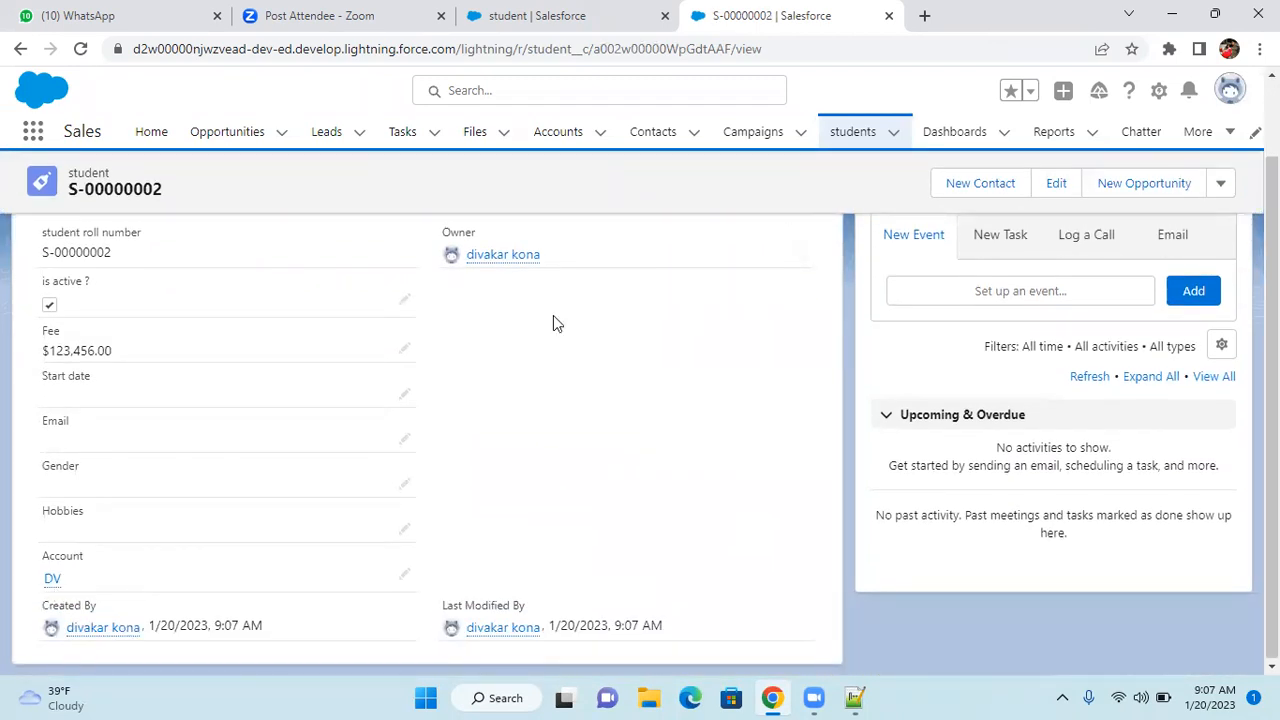
{"action": "left_click", "coordinate": [549, 145]}
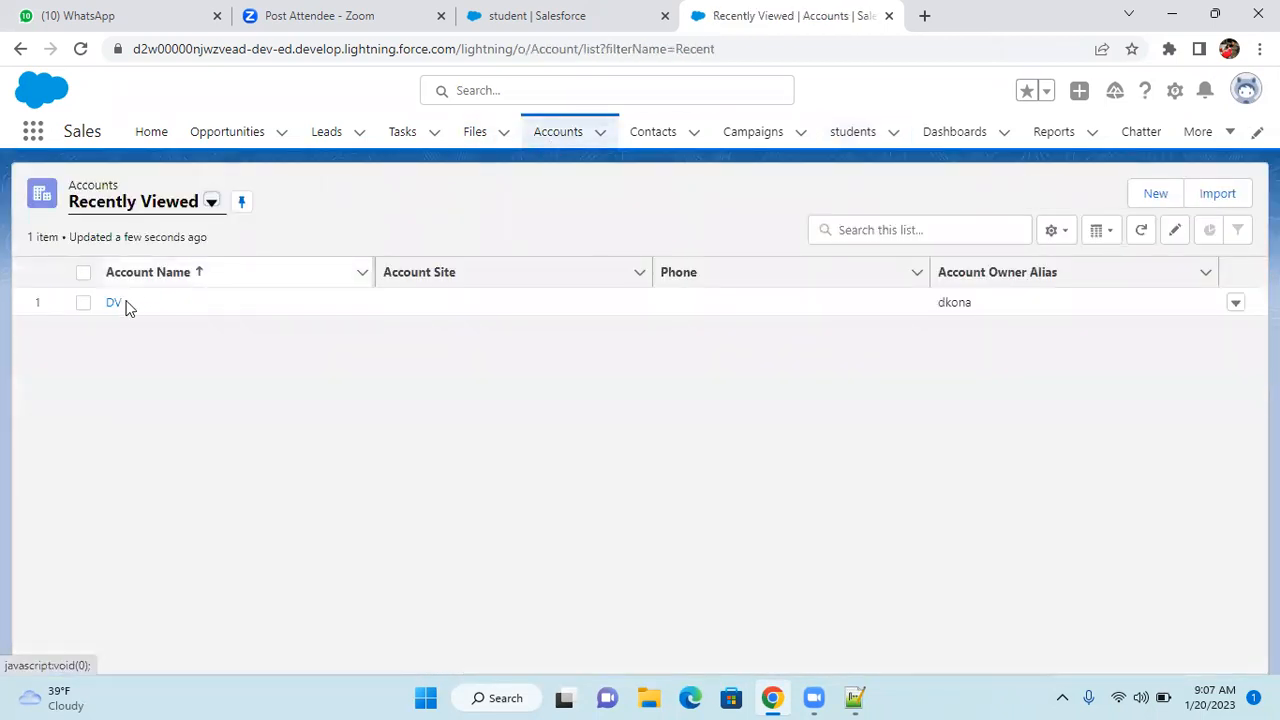
{"action": "left_click", "coordinate": [113, 304]}
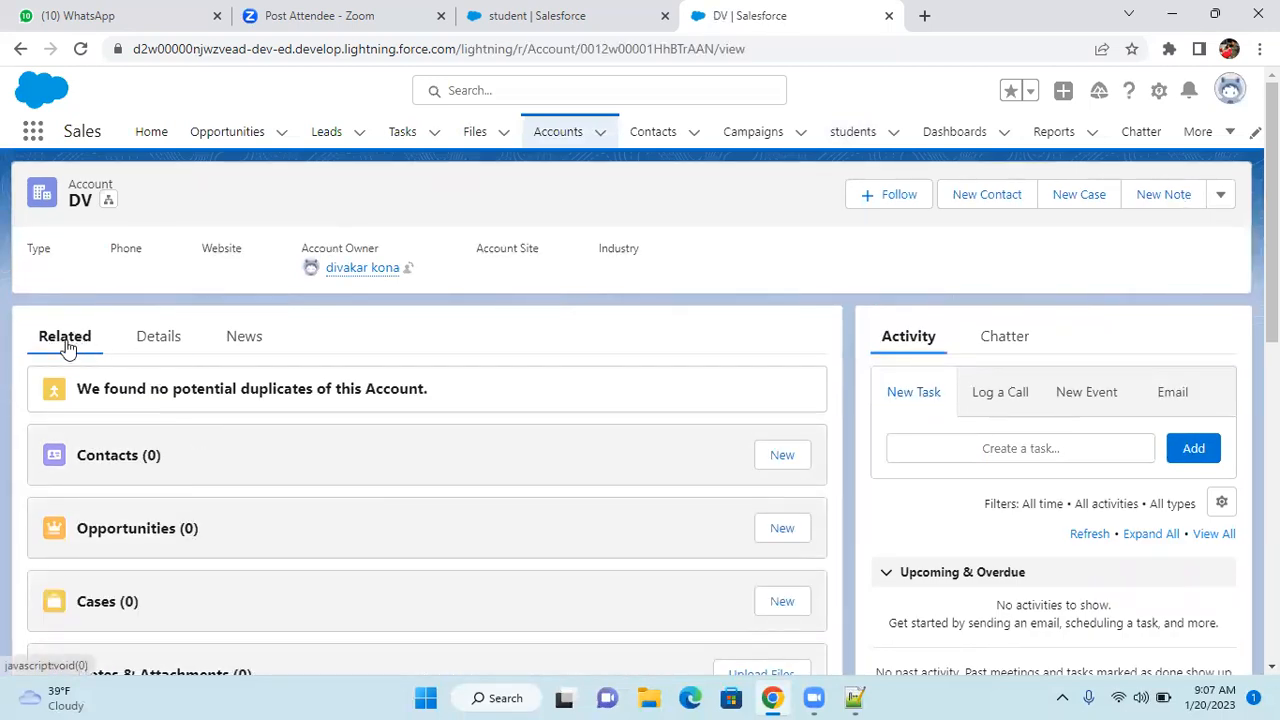
{"action": "scroll", "coordinate": [165, 390], "scroll_direction": "down", "scroll_amount": 5}
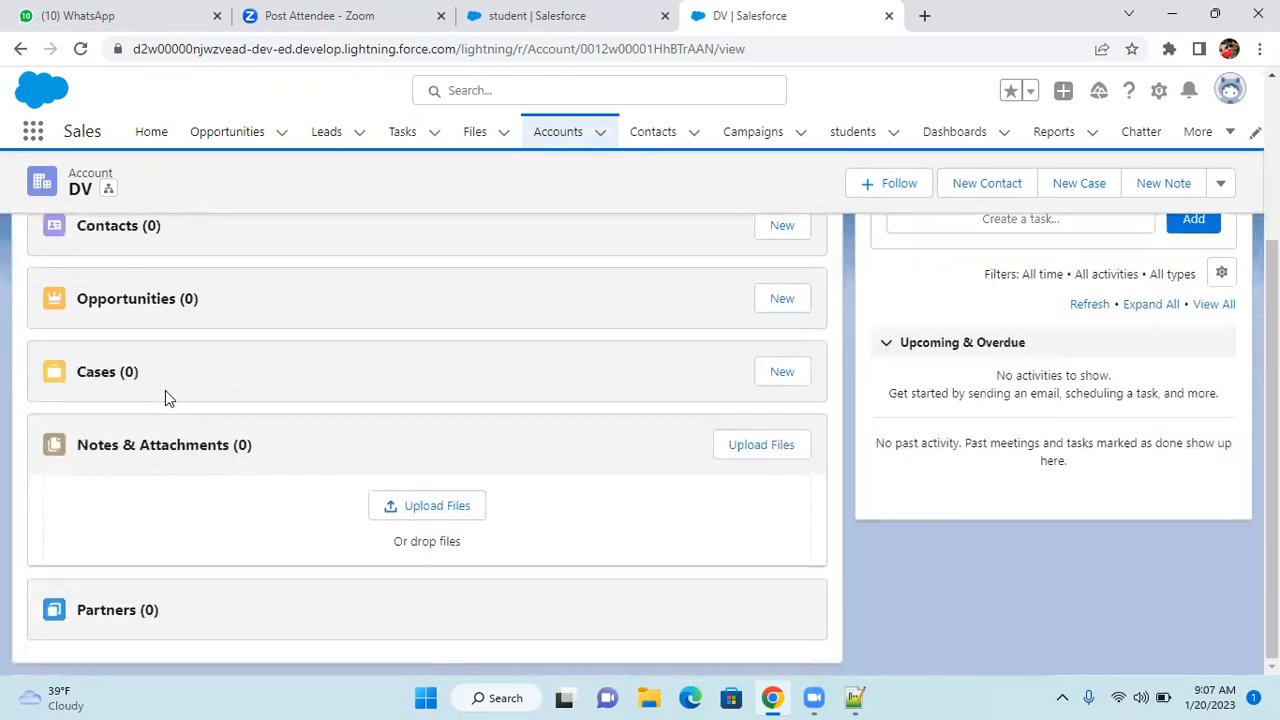
{"action": "scroll", "coordinate": [165, 390], "scroll_direction": "down", "scroll_amount": 2}
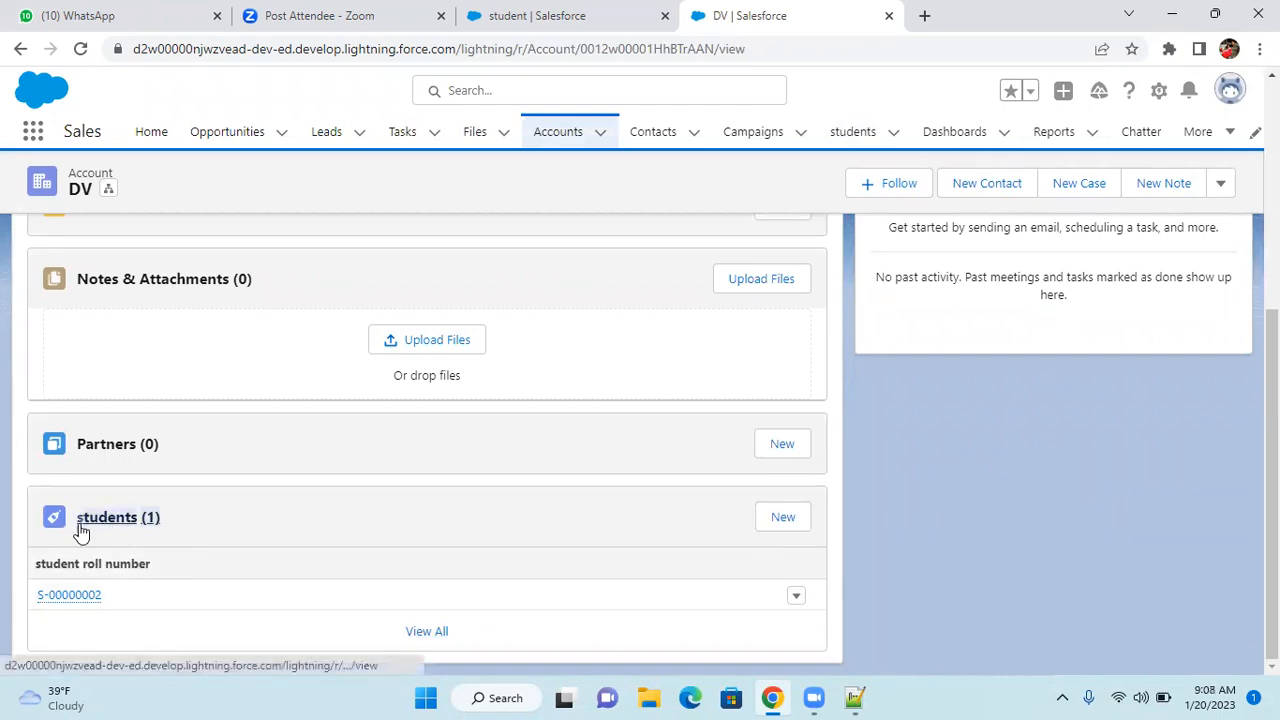
{"action": "left_click_drag", "start_coordinate": [82, 524], "coordinate": [268, 518]}
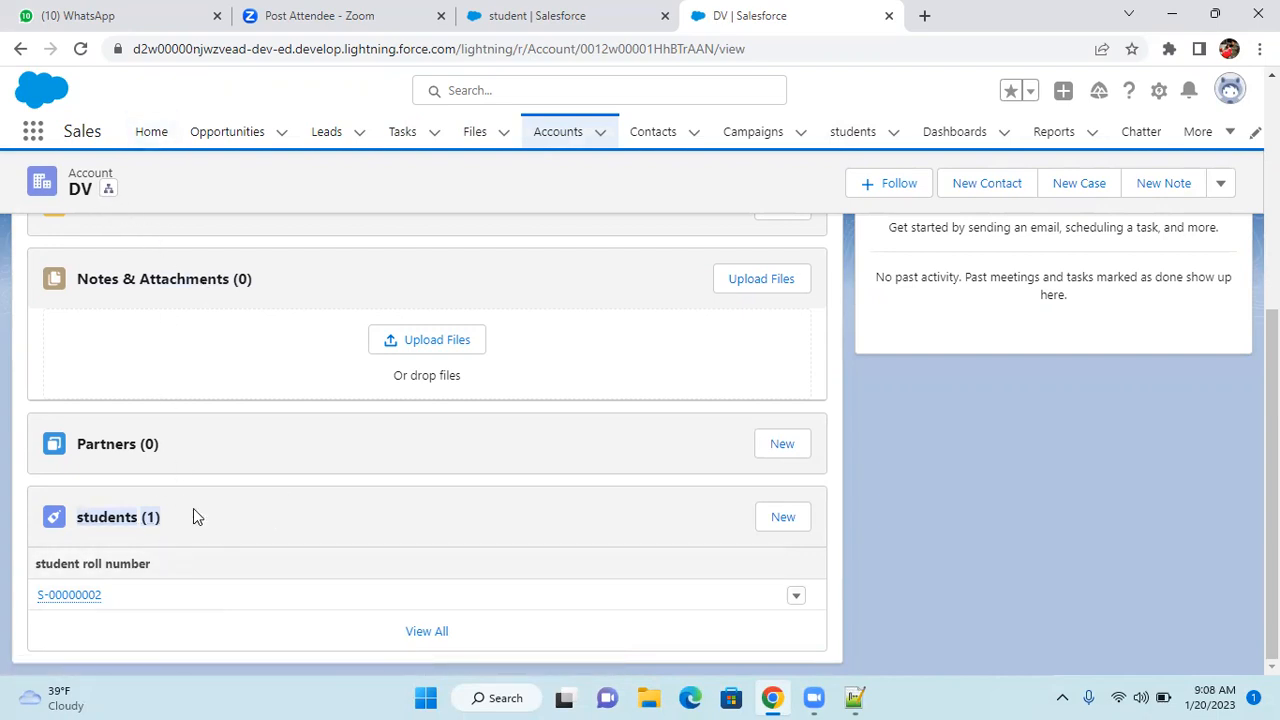
Step: Start a new student from the DV account's students related list and check the form's Account field
{"action": "left_click", "coordinate": [783, 517]}
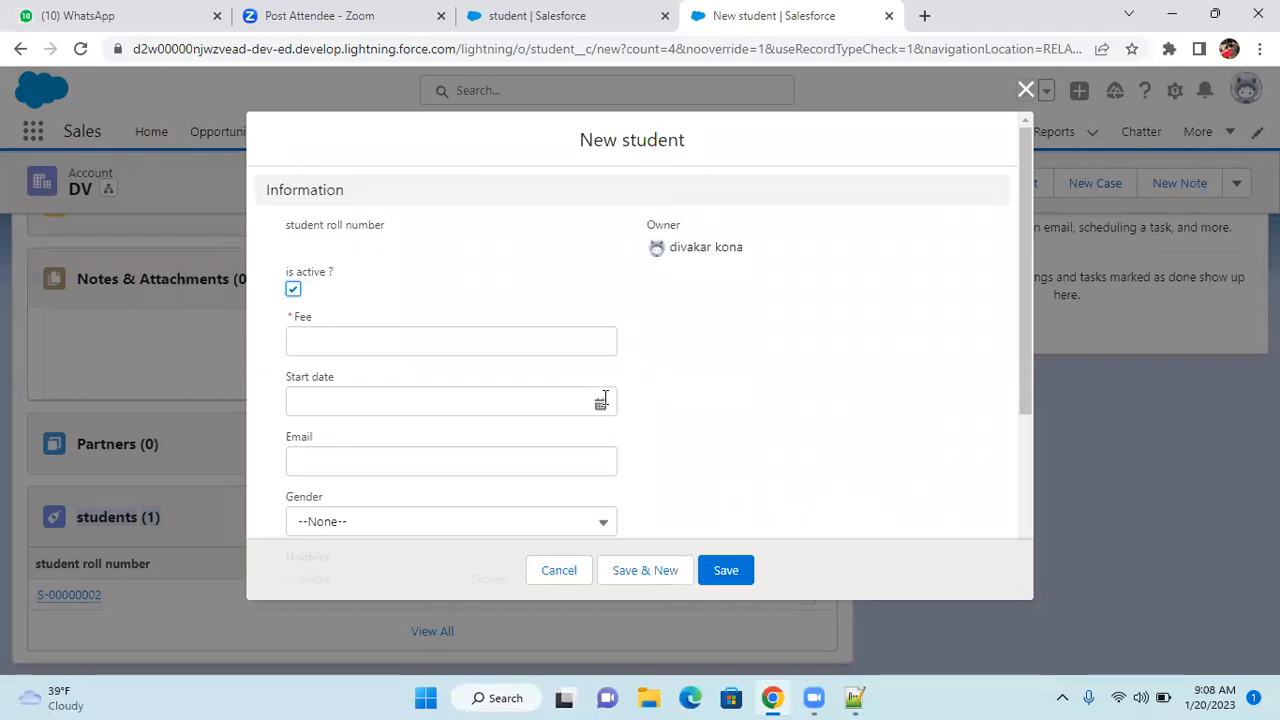
{"action": "scroll", "coordinate": [604, 397], "scroll_direction": "down", "scroll_amount": 3}
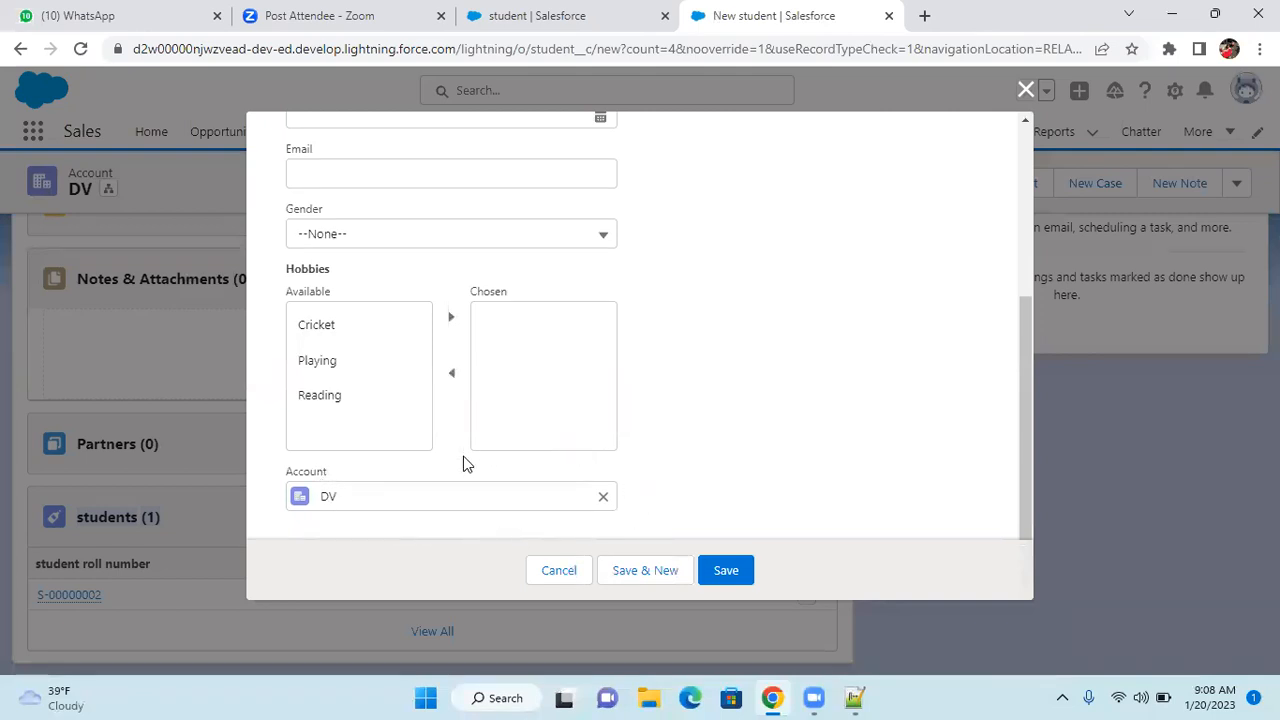
{"action": "scroll", "coordinate": [463, 460], "scroll_direction": "up", "scroll_amount": 1}
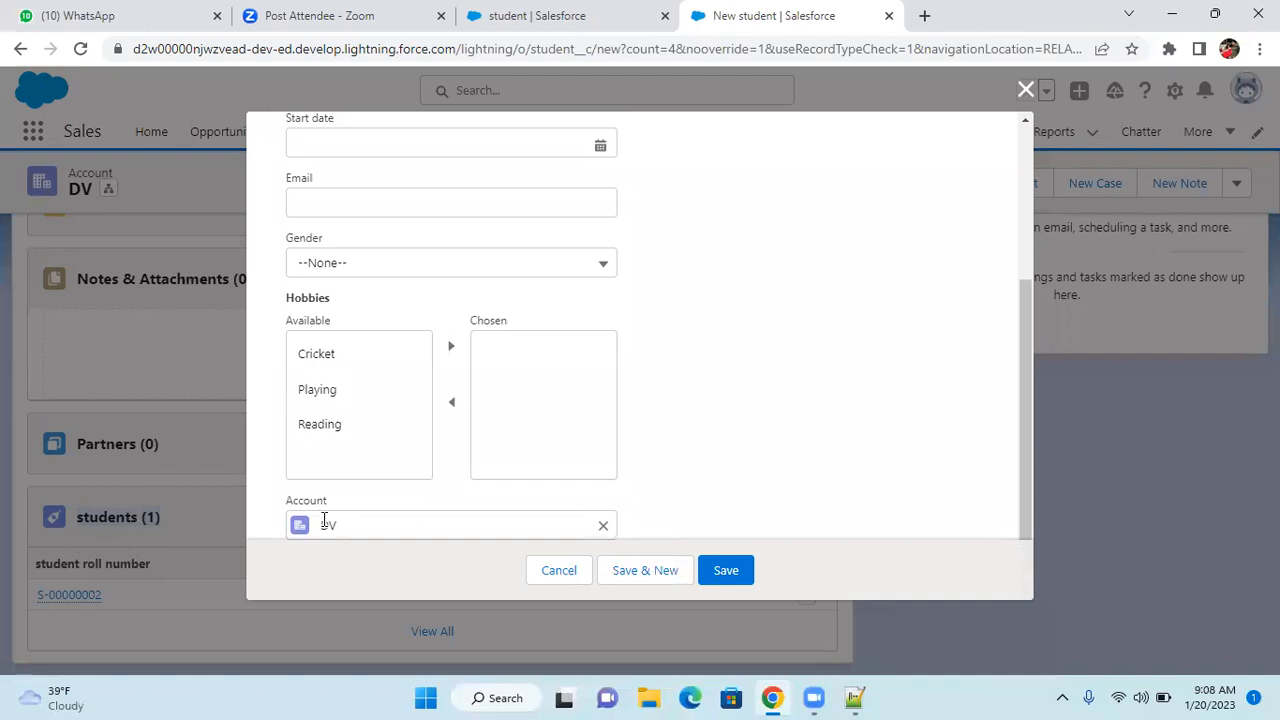
{"action": "scroll", "coordinate": [325, 515], "scroll_direction": "up", "scroll_amount": 5}
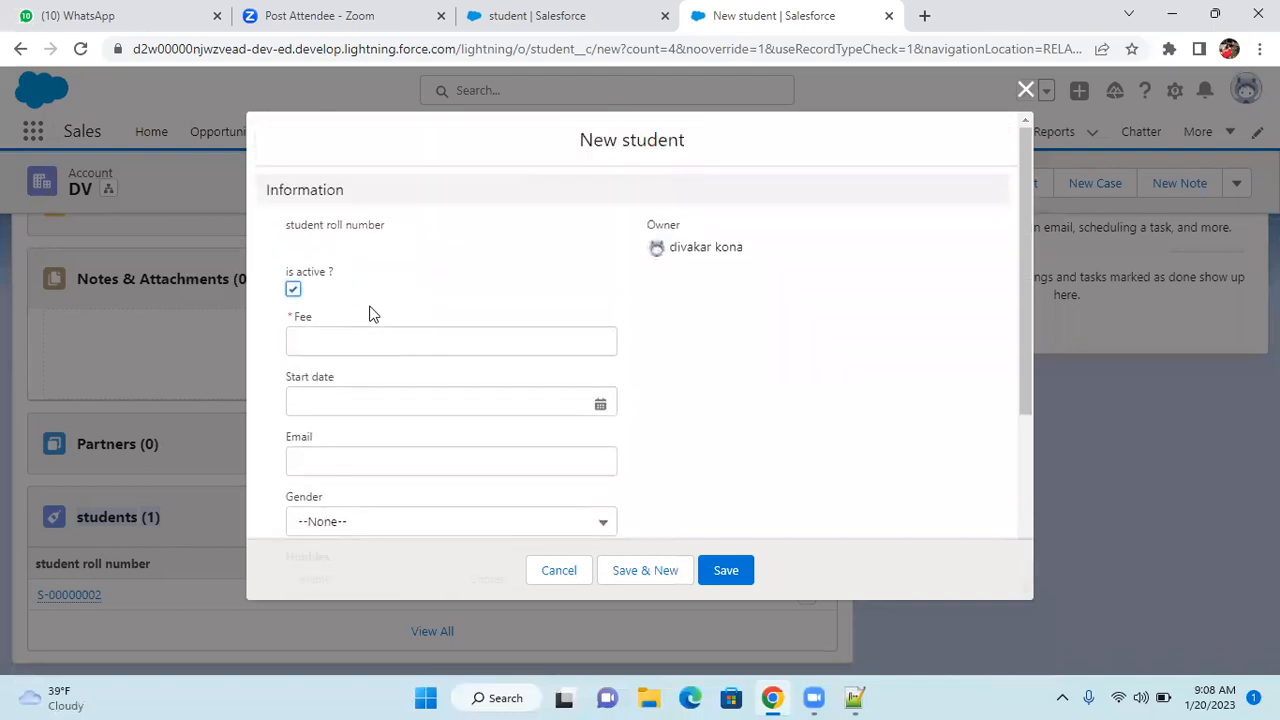
Step: Try to save the new student with the text "tet" as its fee
{"action": "left_click", "coordinate": [363, 343]}
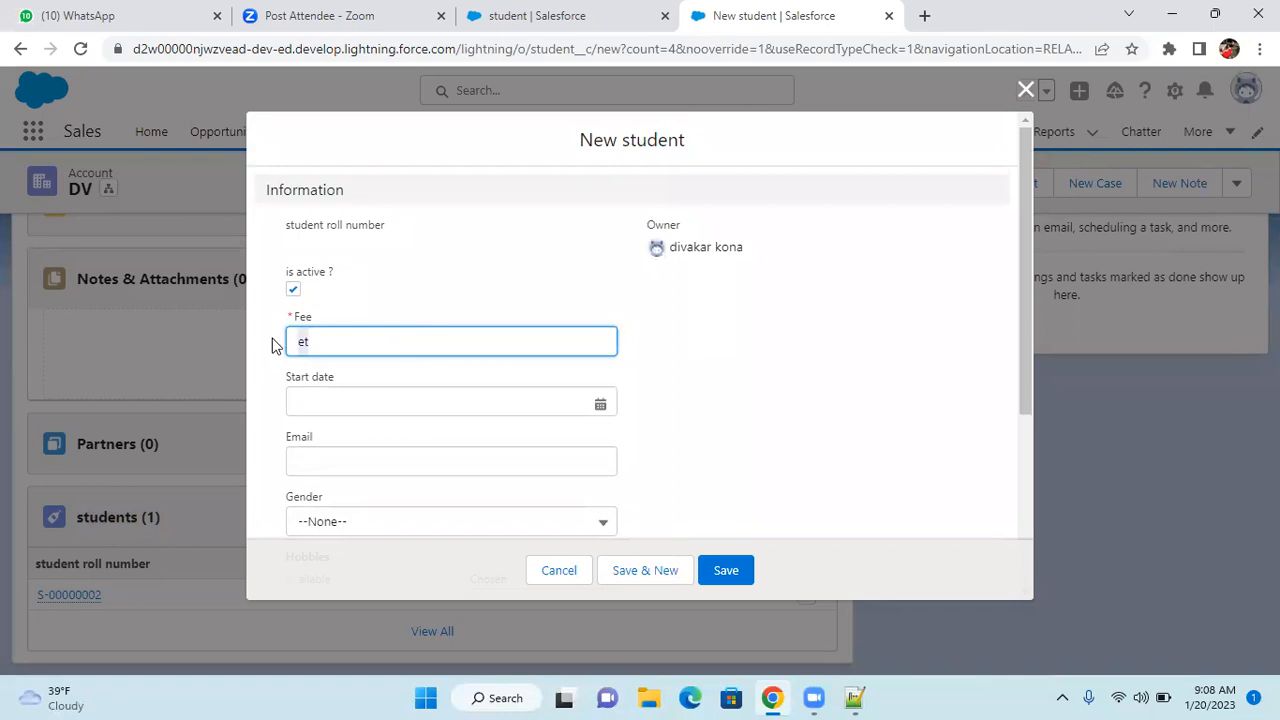
{"action": "key", "text": "BackSpace"}
{"action": "key", "text": "BackSpace"}
{"action": "type", "text": "tet"}
{"action": "left_click", "coordinate": [737, 577]}
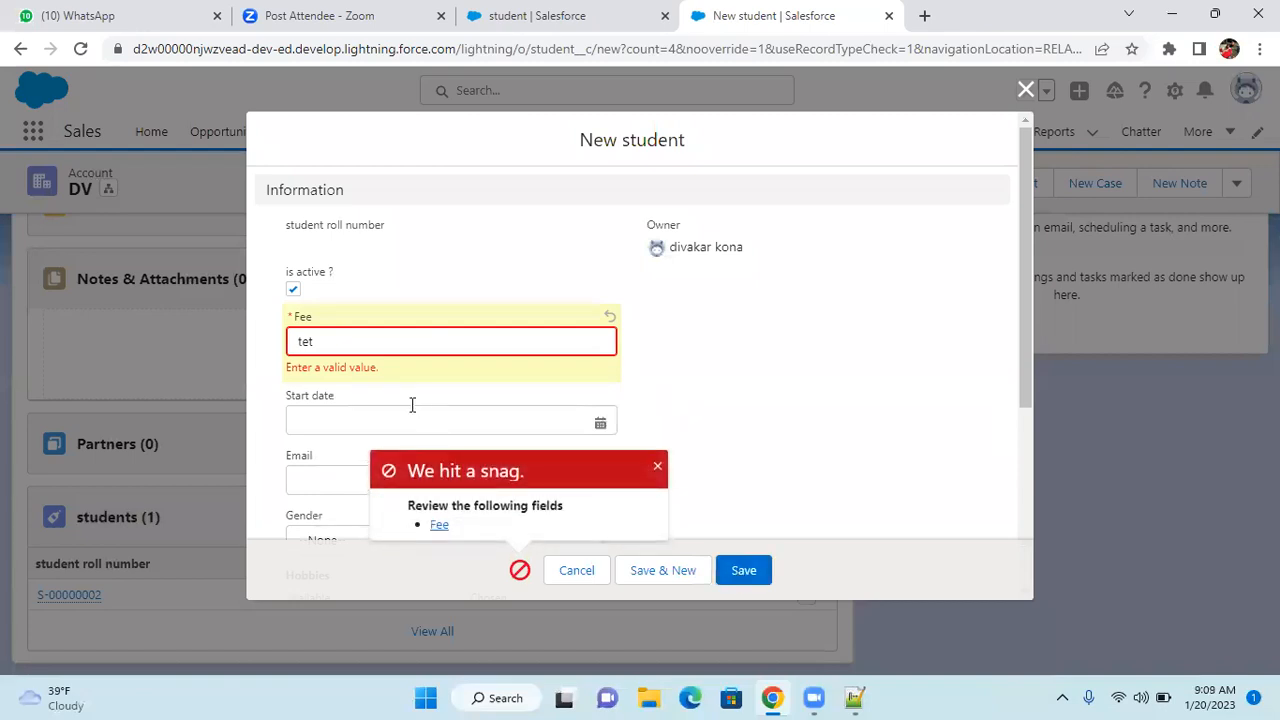
Step: Set the new student's fee to 1234567 and save the record
{"action": "left_click_drag", "start_coordinate": [318, 337], "coordinate": [281, 346]}
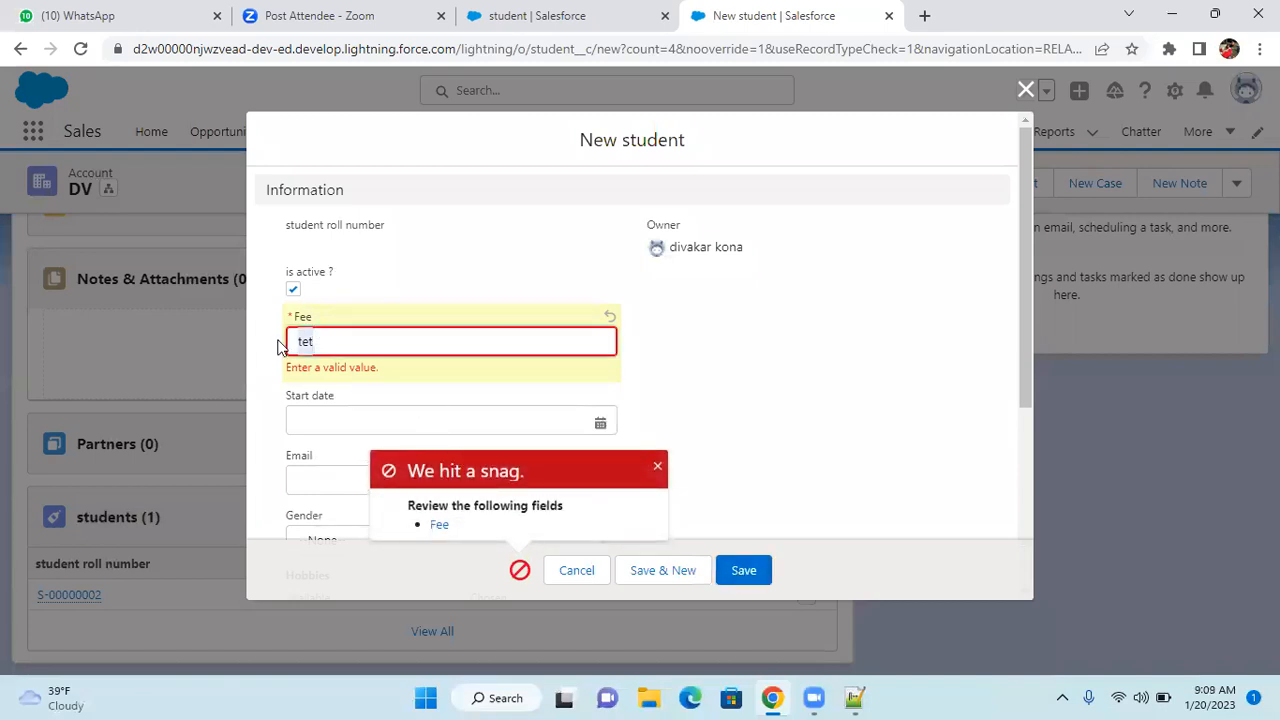
{"action": "type", "text": "1234567"}
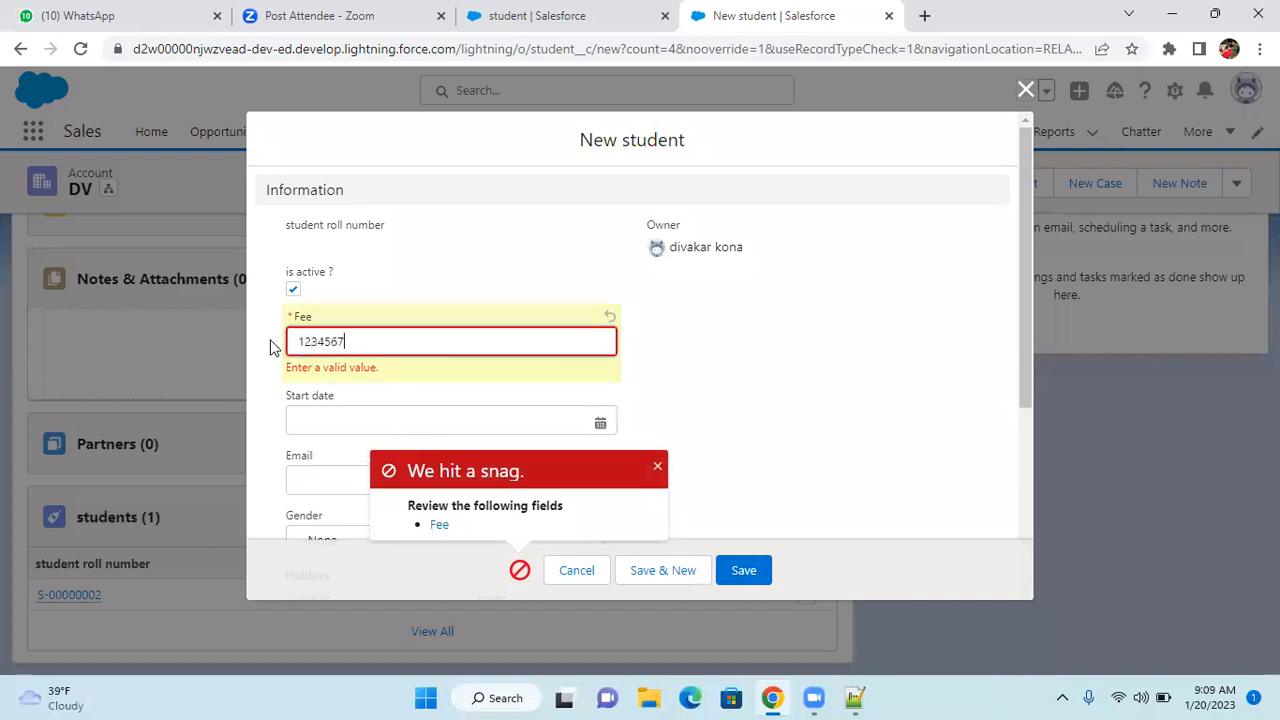
{"action": "left_click", "coordinate": [835, 478]}
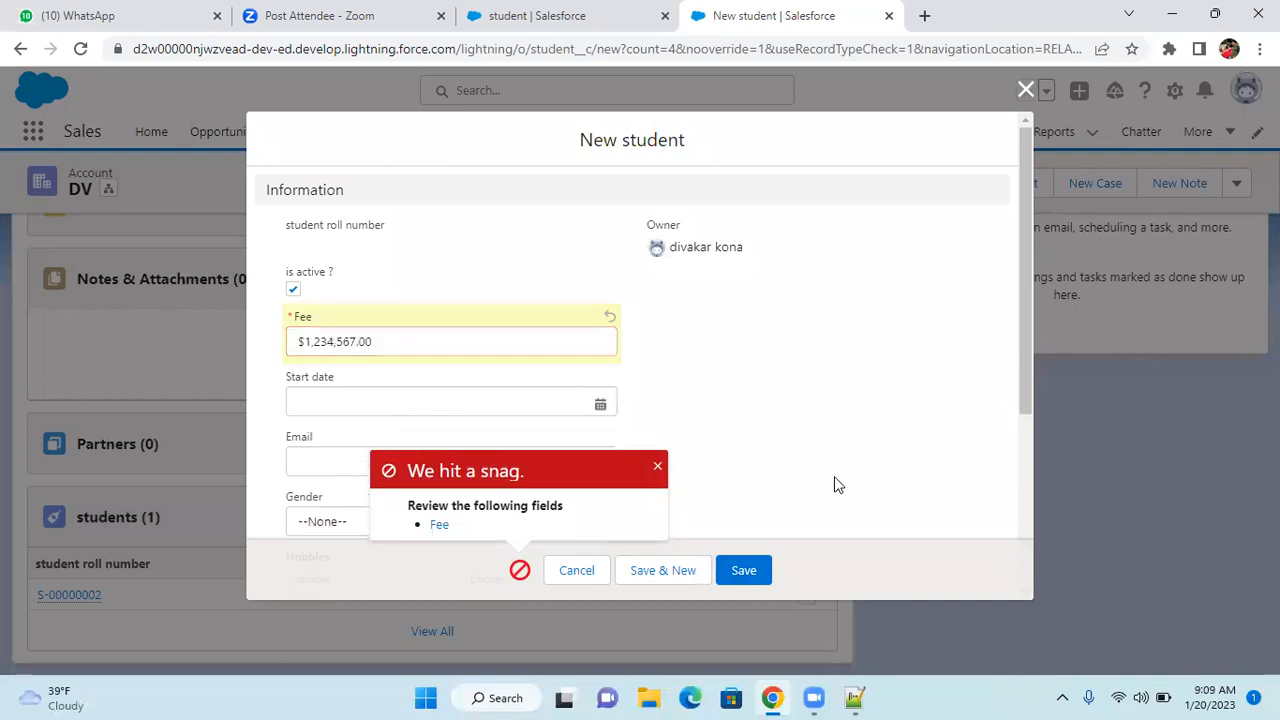
{"action": "left_click", "coordinate": [745, 571]}
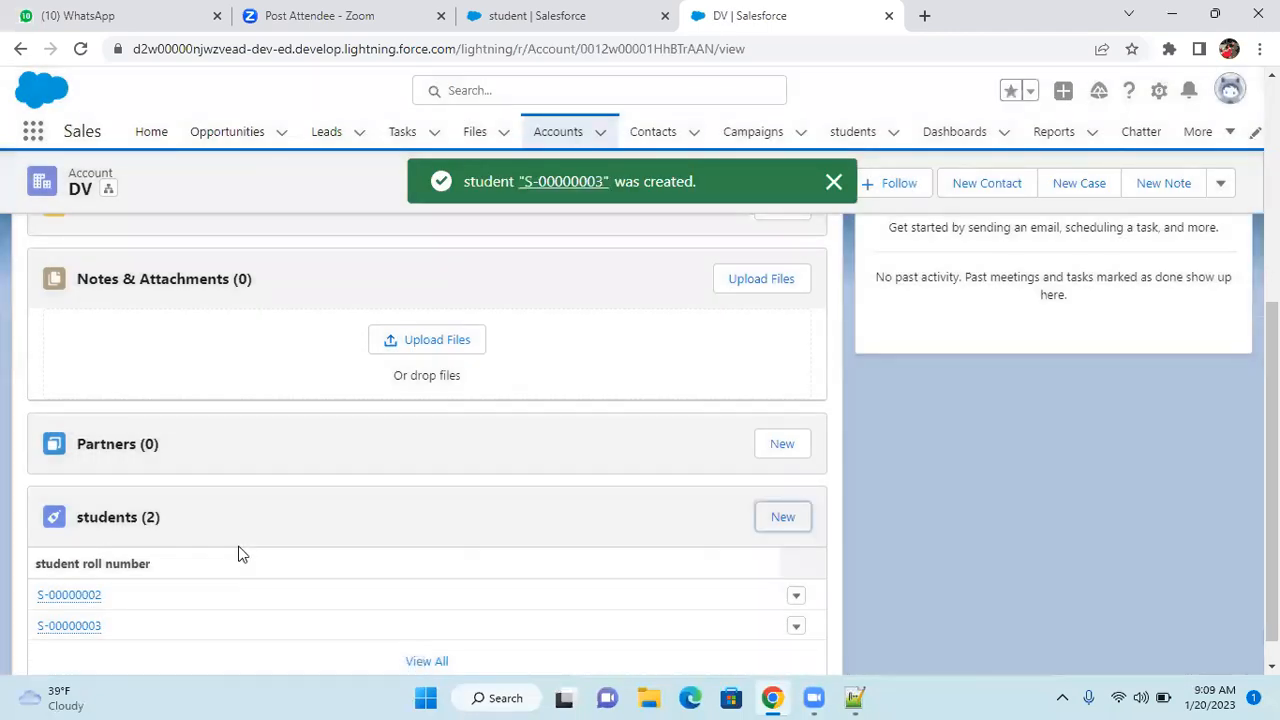
Step: Open the newest student from the account's related list, review its details, and follow its Account link to DV
{"action": "mouse_move", "coordinate": [96, 631]}
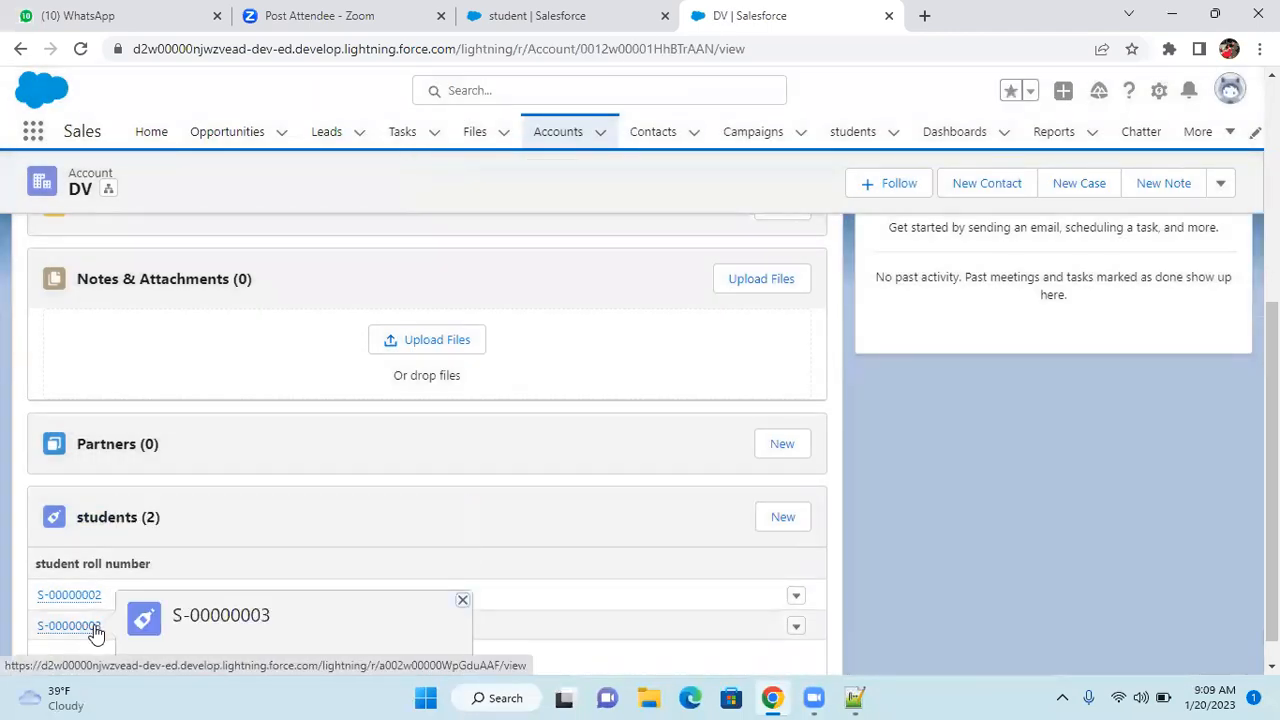
{"action": "left_click", "coordinate": [96, 627]}
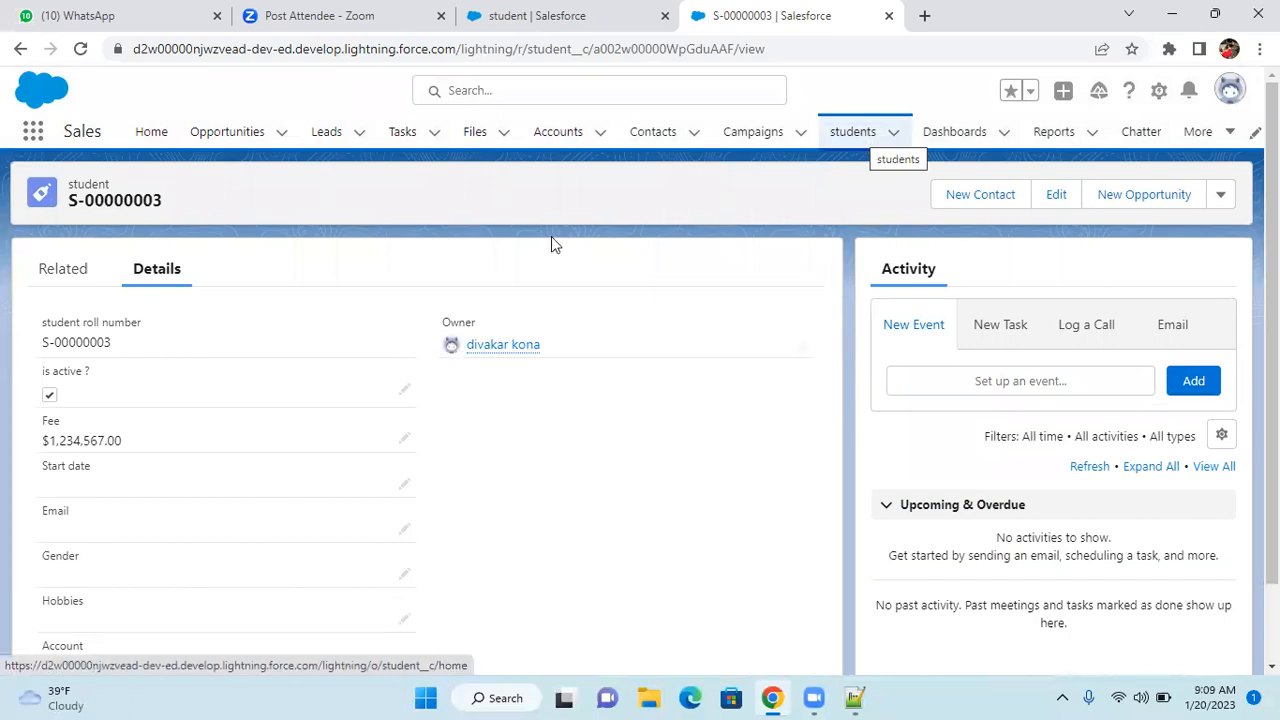
{"action": "scroll", "coordinate": [155, 447], "scroll_direction": "down", "scroll_amount": 2}
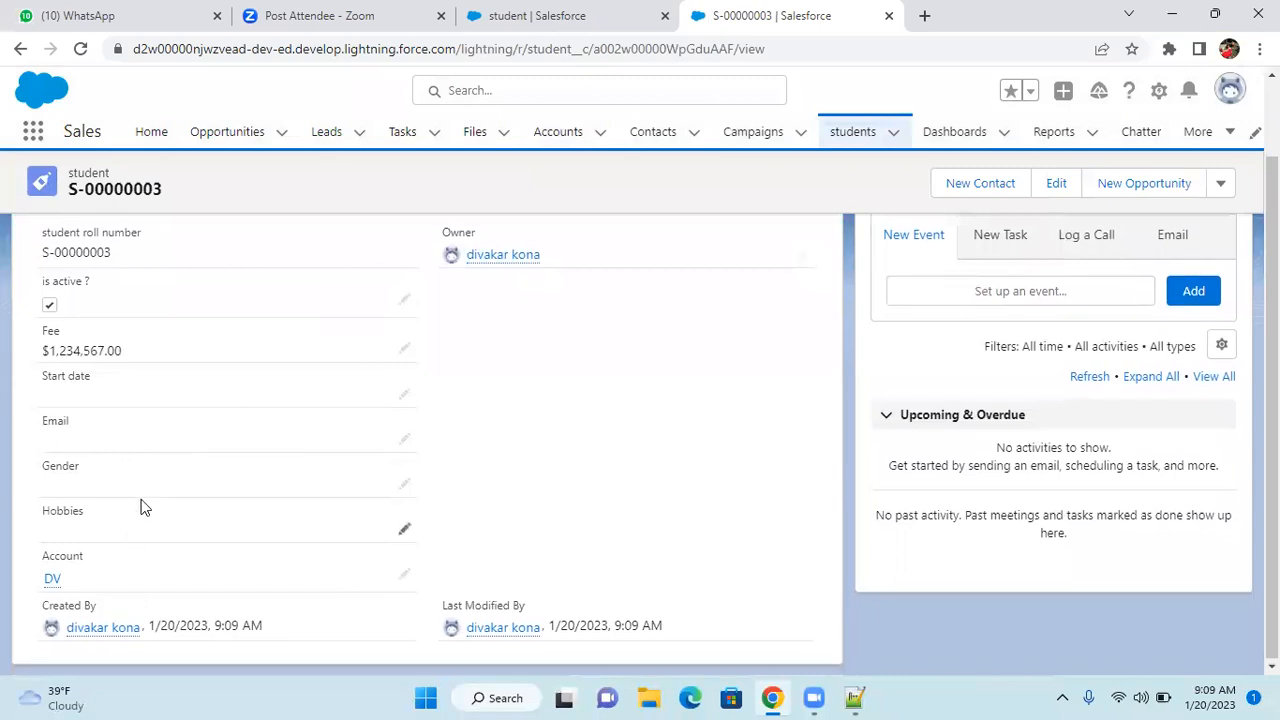
{"action": "scroll", "coordinate": [141, 508], "scroll_direction": "up", "scroll_amount": 2}
{"action": "scroll", "coordinate": [141, 508], "scroll_direction": "down", "scroll_amount": 2}
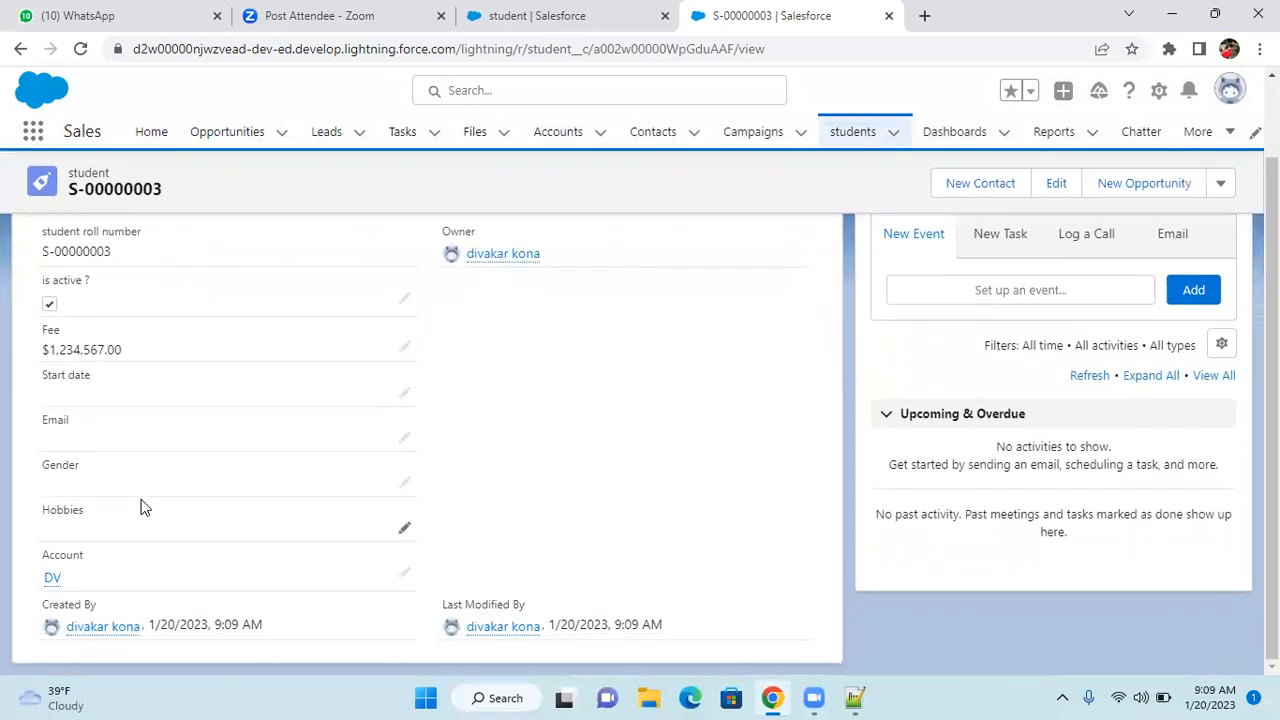
{"action": "left_click", "coordinate": [54, 583]}
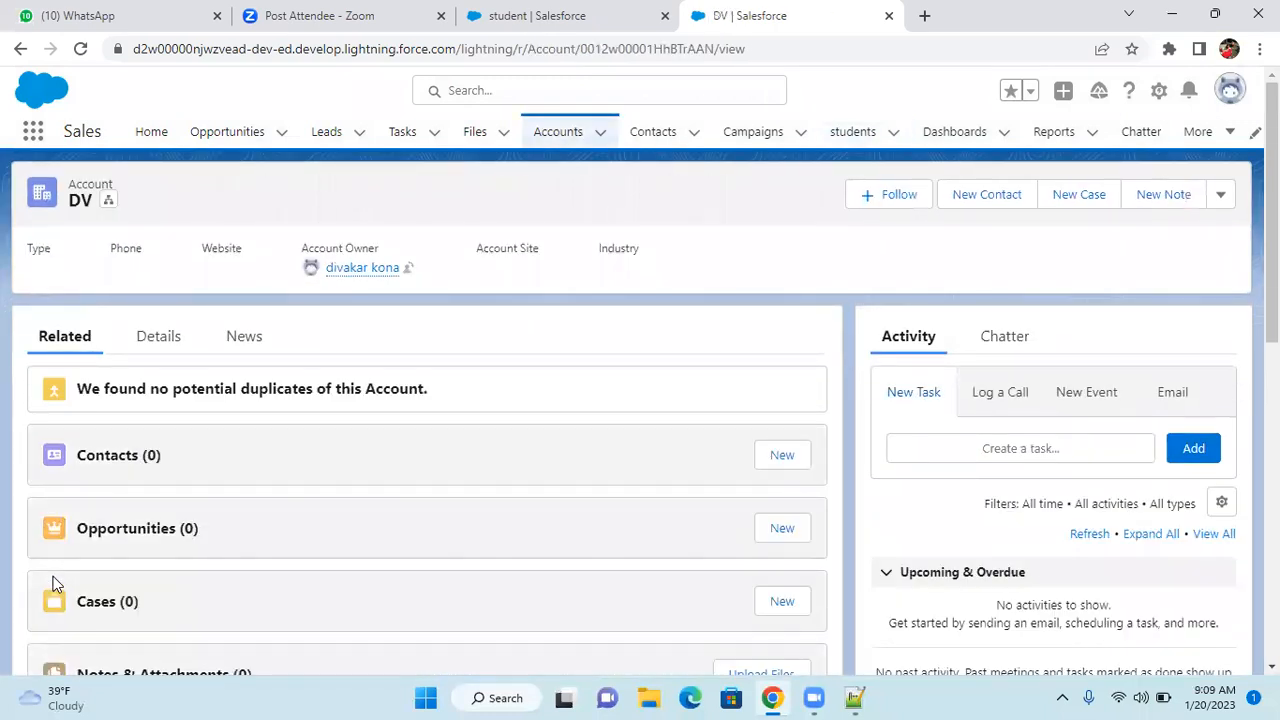
{"action": "scroll", "coordinate": [371, 530], "scroll_direction": "down", "scroll_amount": 5}
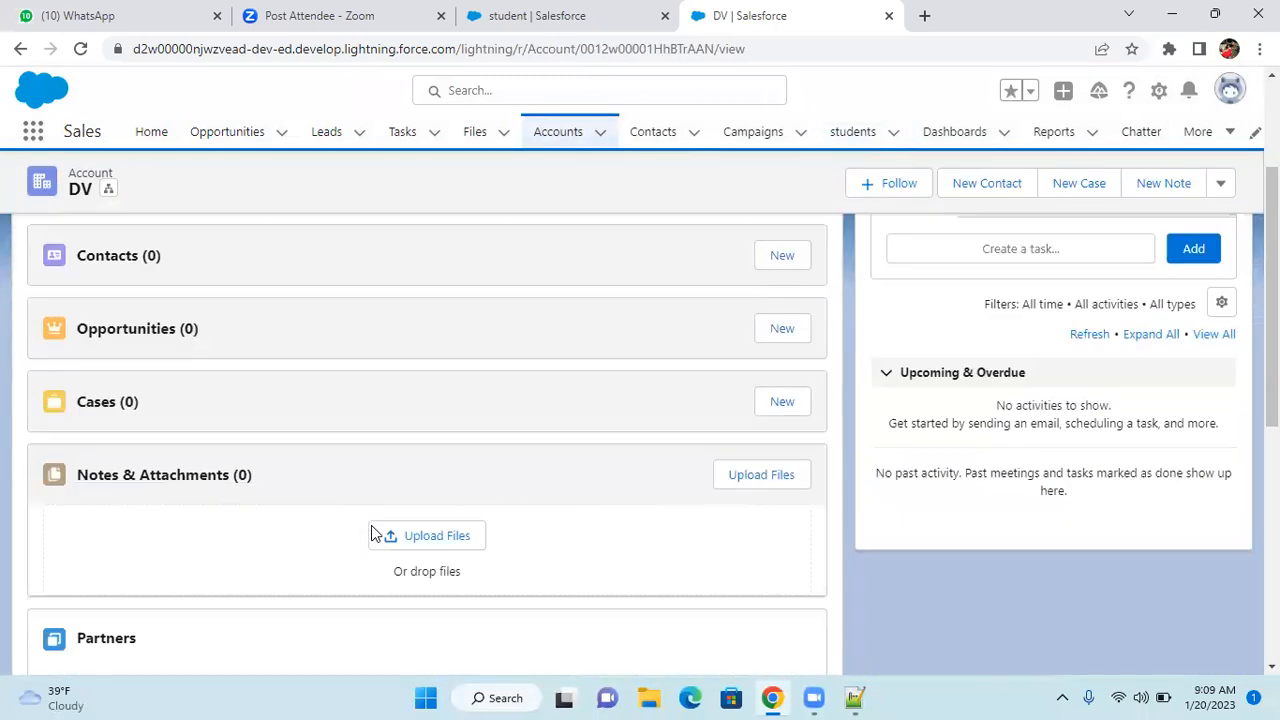
{"action": "scroll", "coordinate": [371, 533], "scroll_direction": "up", "scroll_amount": 2}
{"action": "scroll", "coordinate": [371, 525], "scroll_direction": "up", "scroll_amount": 3}
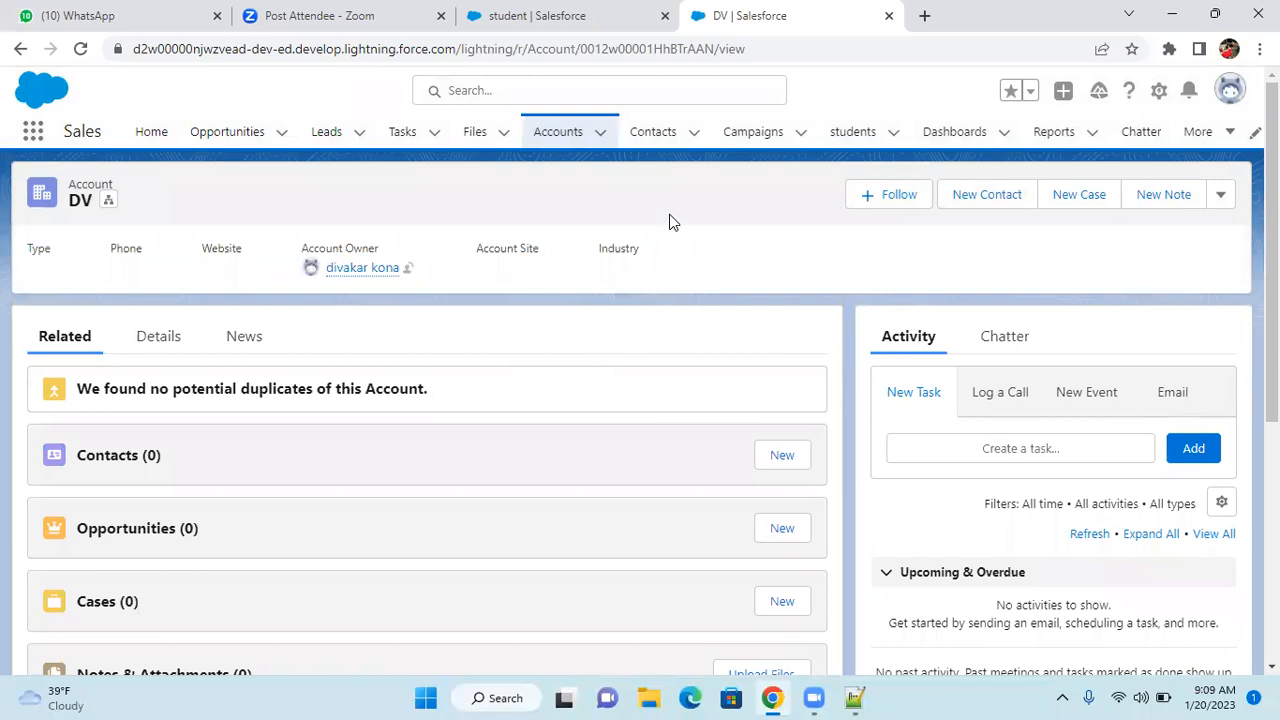
Step: Return to the student object's setup and start a new custom field of type Master-Detail Relationship
{"action": "left_click", "coordinate": [591, 16]}
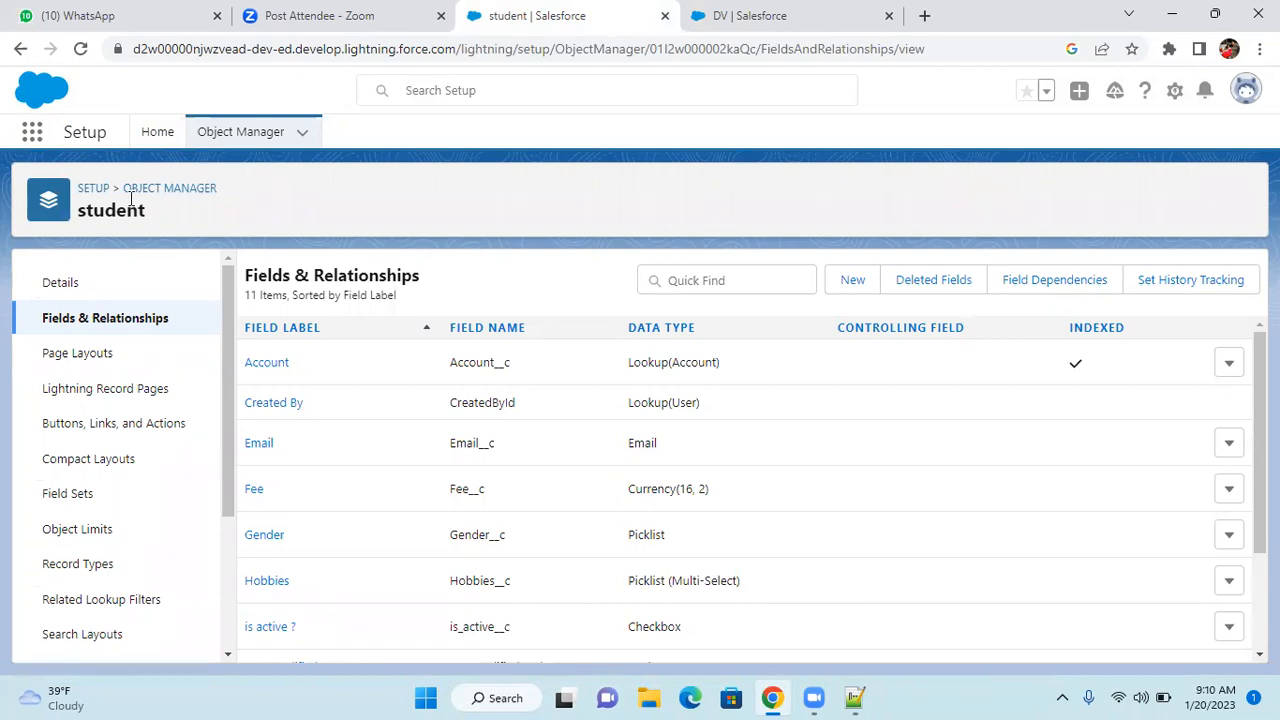
{"action": "left_click", "coordinate": [854, 288]}
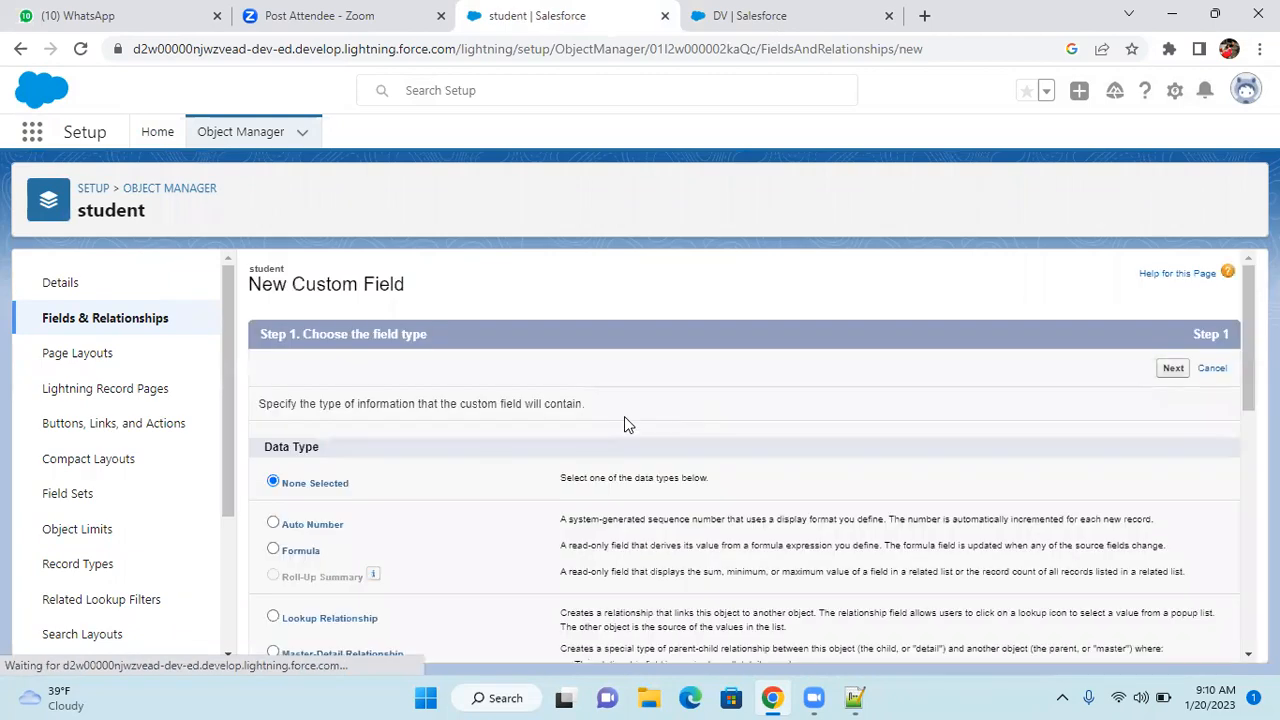
{"action": "scroll", "coordinate": [465, 491], "scroll_direction": "down", "scroll_amount": 3}
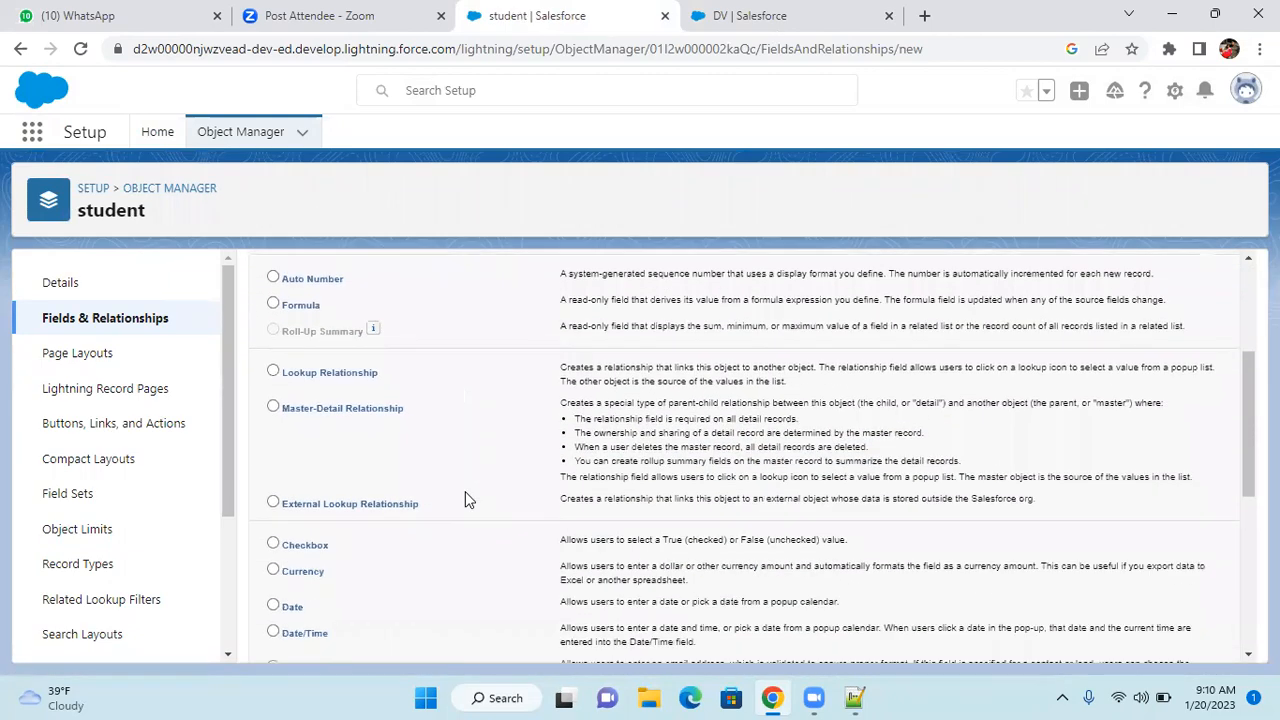
{"action": "left_click", "coordinate": [275, 406]}
{"action": "scroll", "coordinate": [277, 409], "scroll_direction": "up", "scroll_amount": 3}
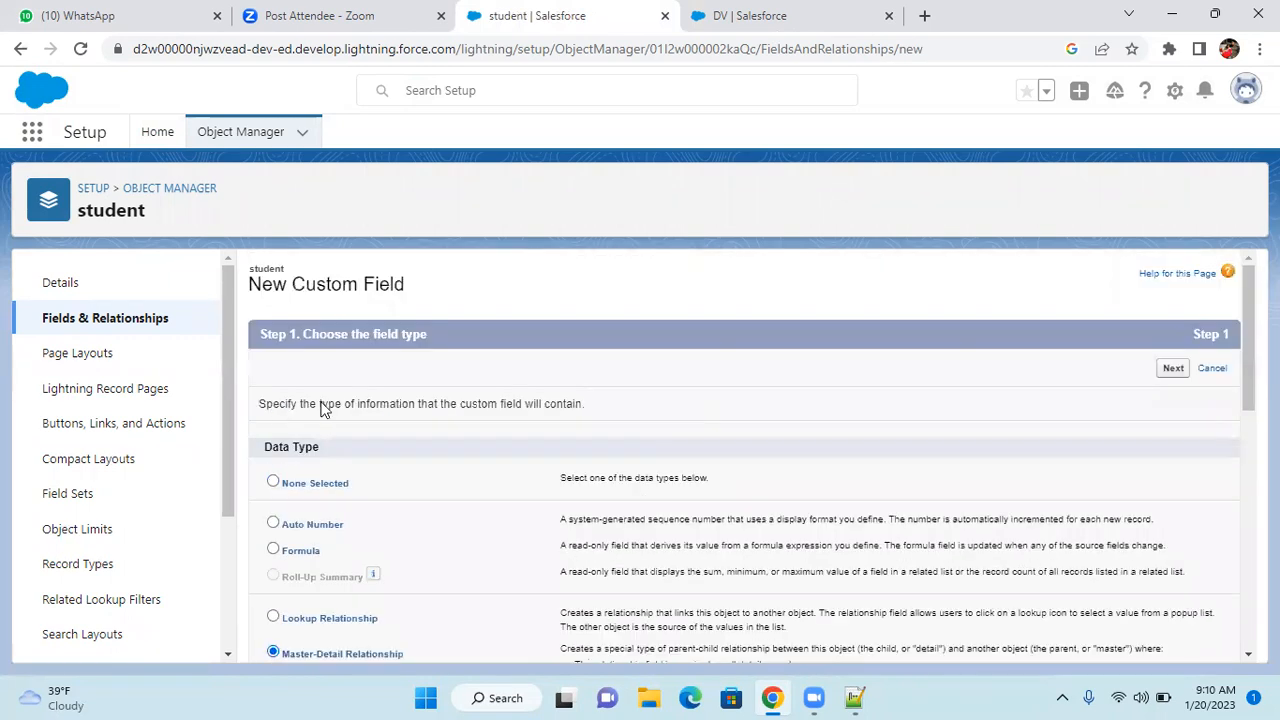
{"action": "left_click", "coordinate": [1173, 369]}
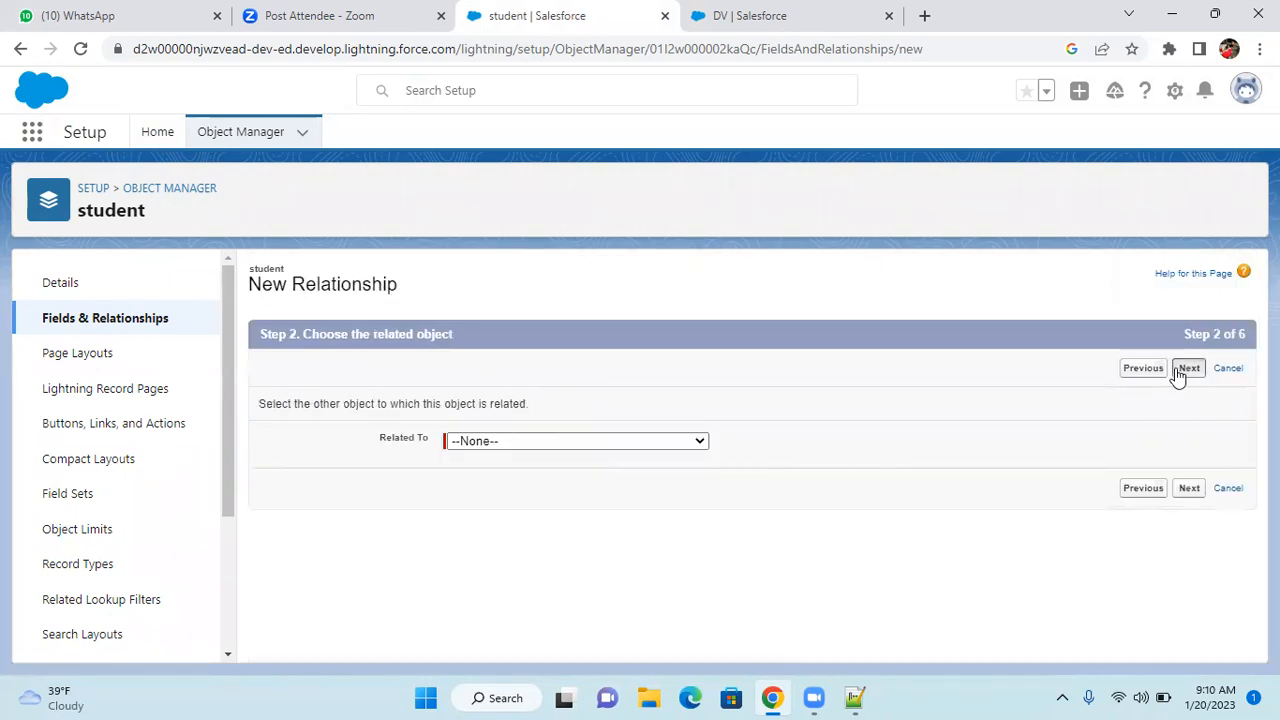
Step: Choose Account as the object related to student and continue to the relationship's label and name settings
{"action": "left_click", "coordinate": [620, 441]}
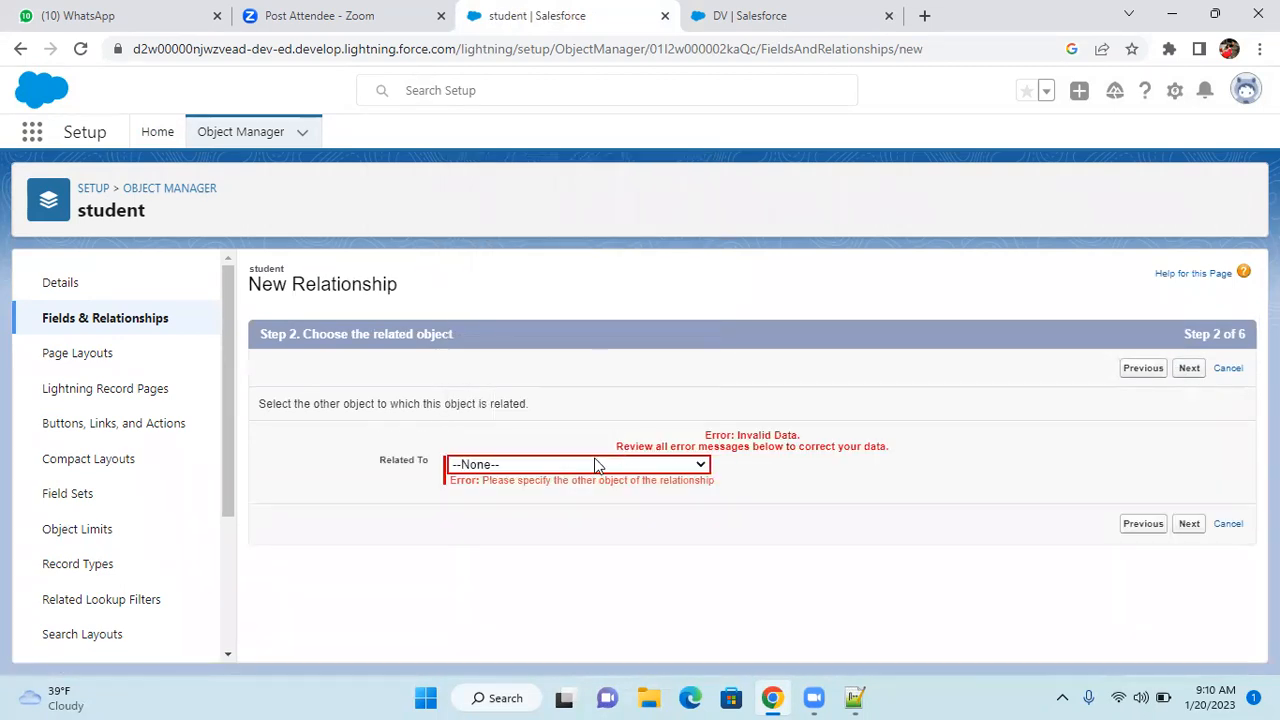
{"action": "left_click", "coordinate": [597, 465]}
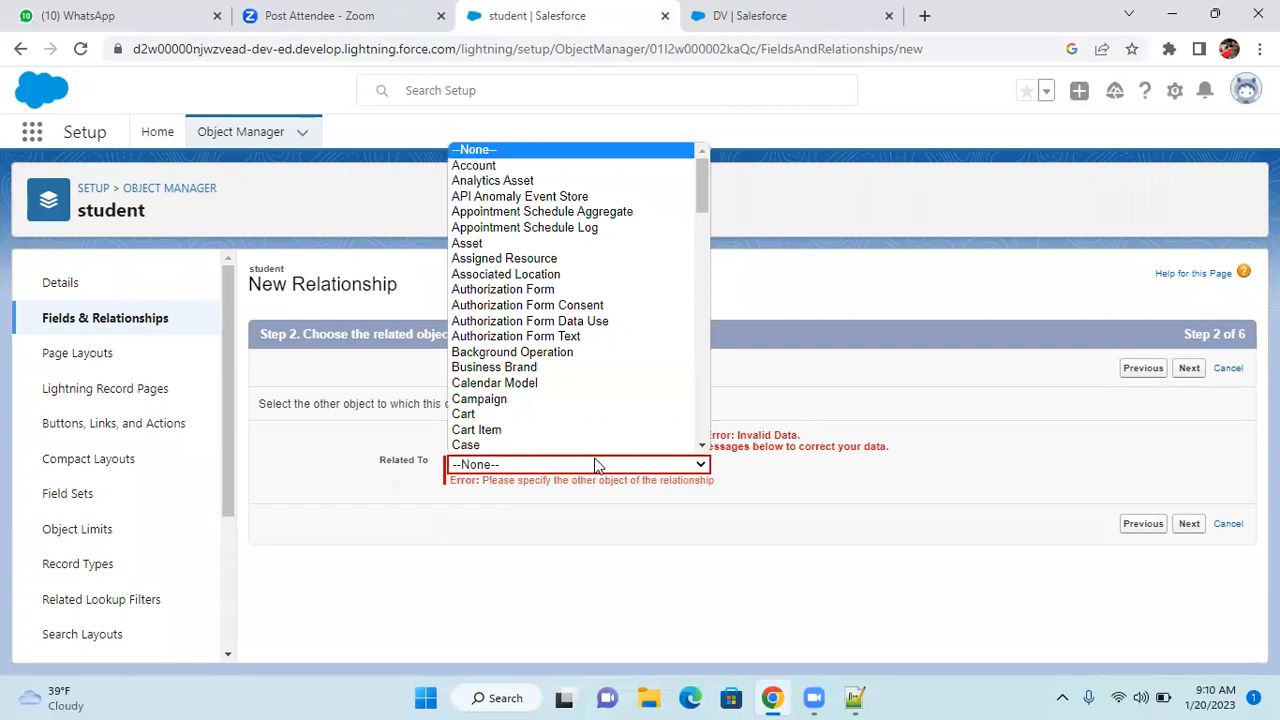
{"action": "left_click", "coordinate": [475, 166]}
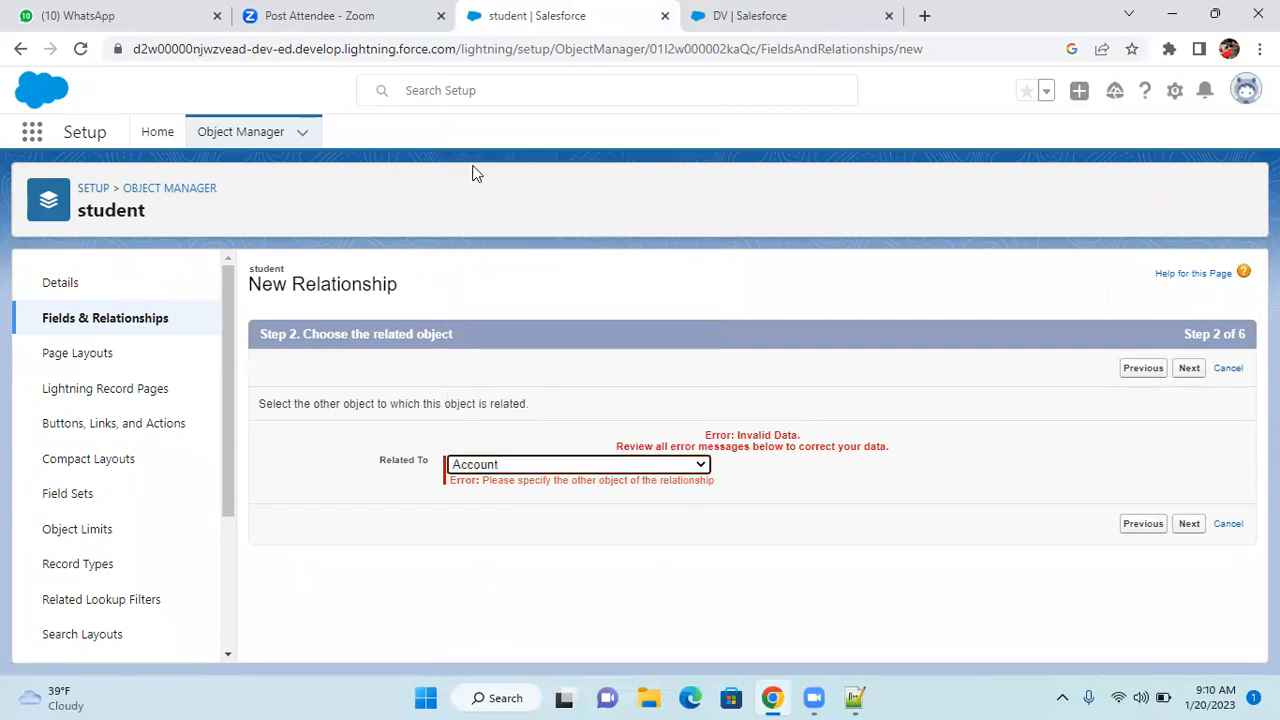
{"action": "left_click", "coordinate": [1192, 523]}
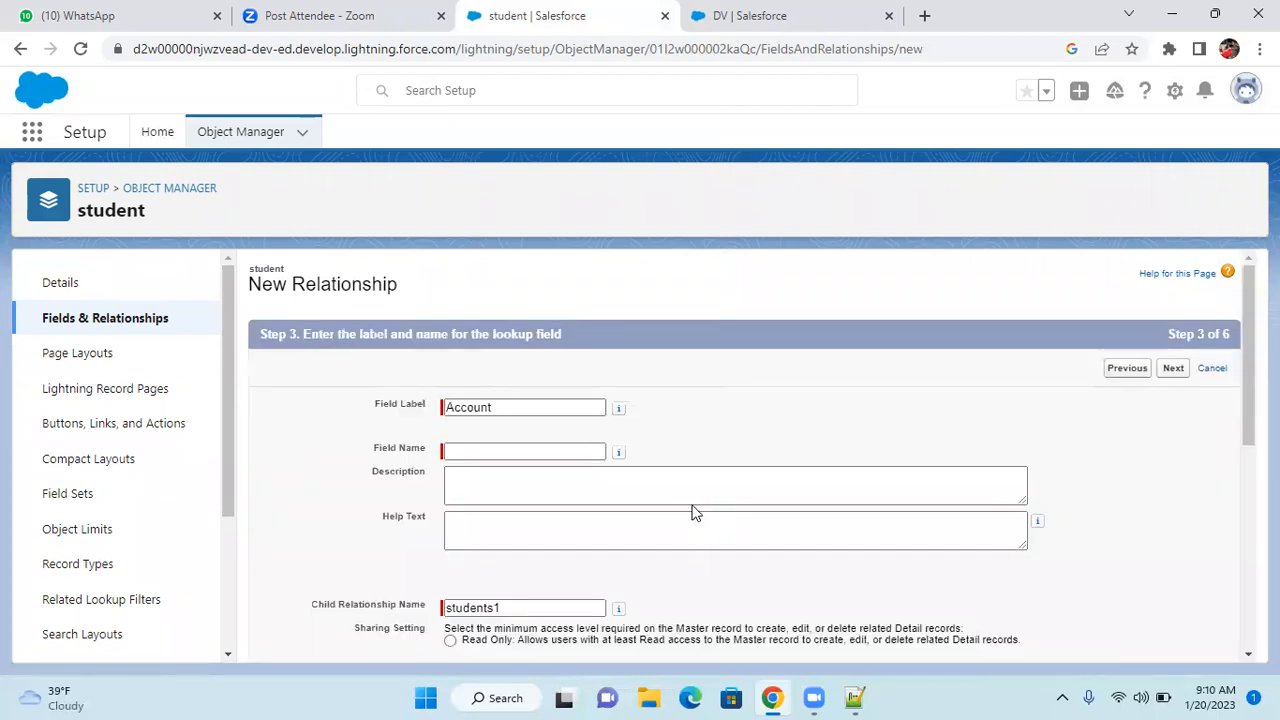
Step: Label the relationship field Parent Account, review its sharing and reparenting options, and continue to field-level security
{"action": "left_click", "coordinate": [449, 406]}
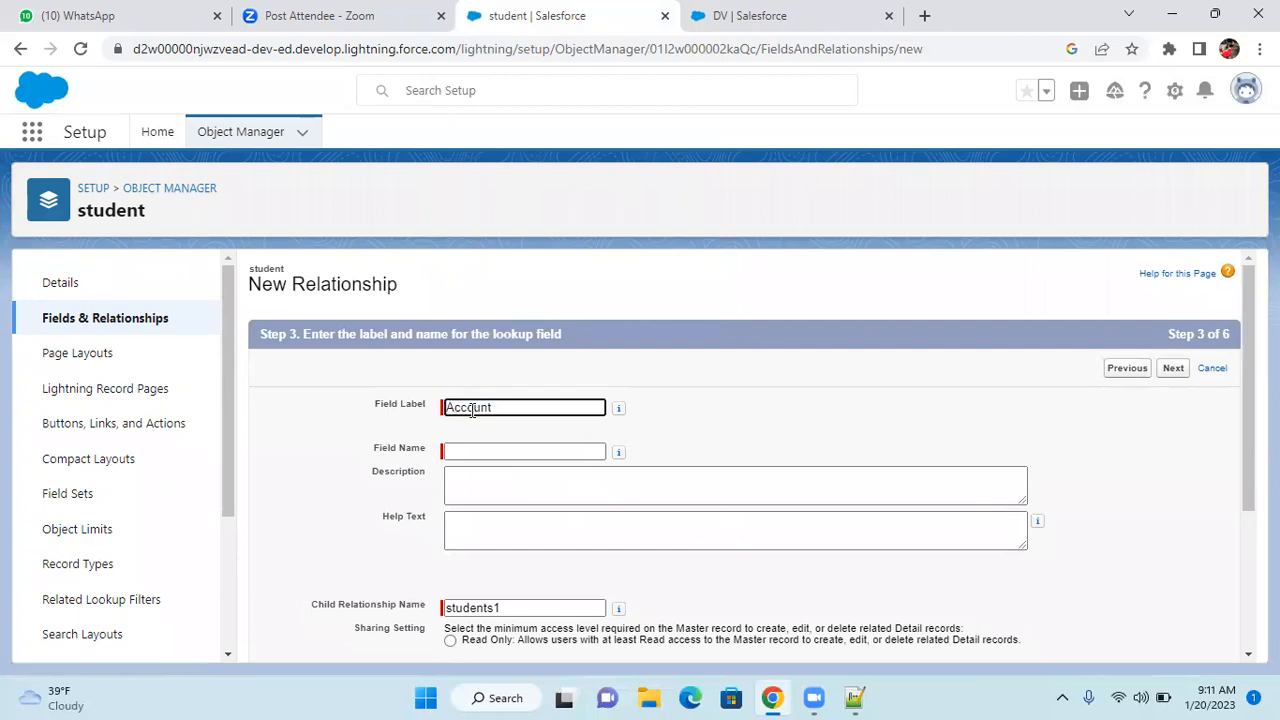
{"action": "type", "text": "Parent"}
{"action": "left_click", "coordinate": [711, 429]}
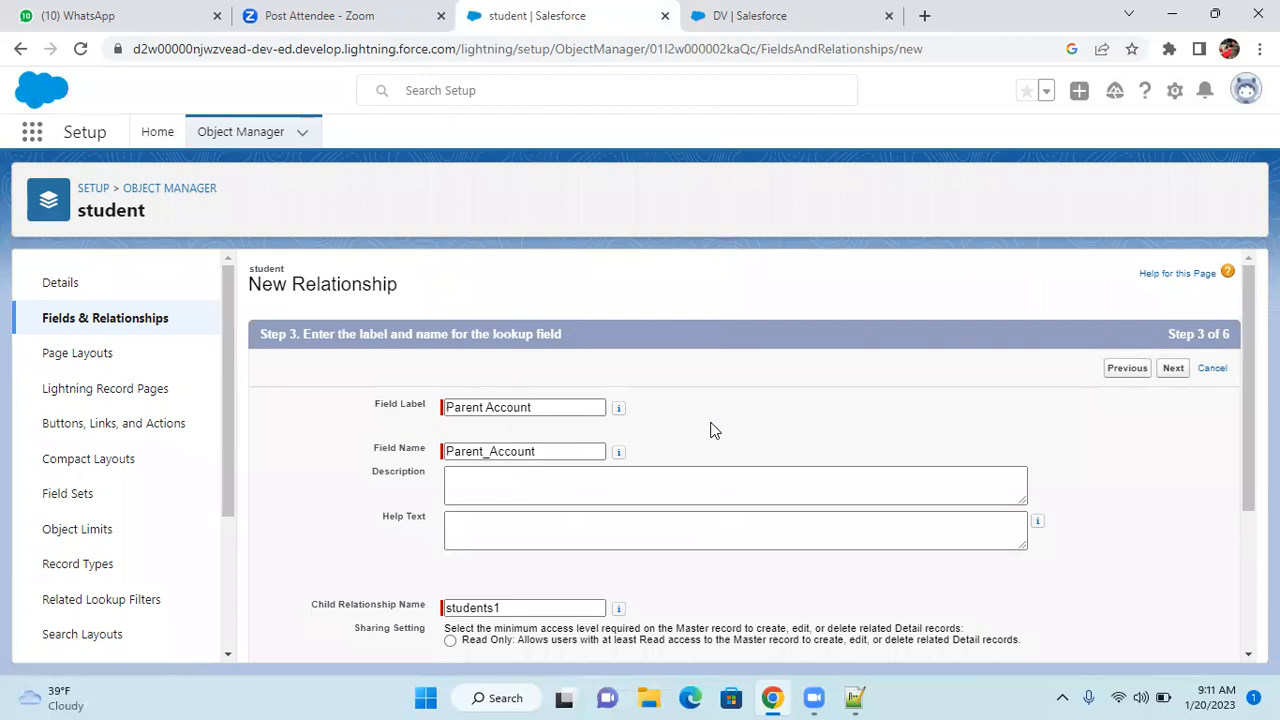
{"action": "scroll", "coordinate": [742, 461], "scroll_direction": "down", "scroll_amount": 3}
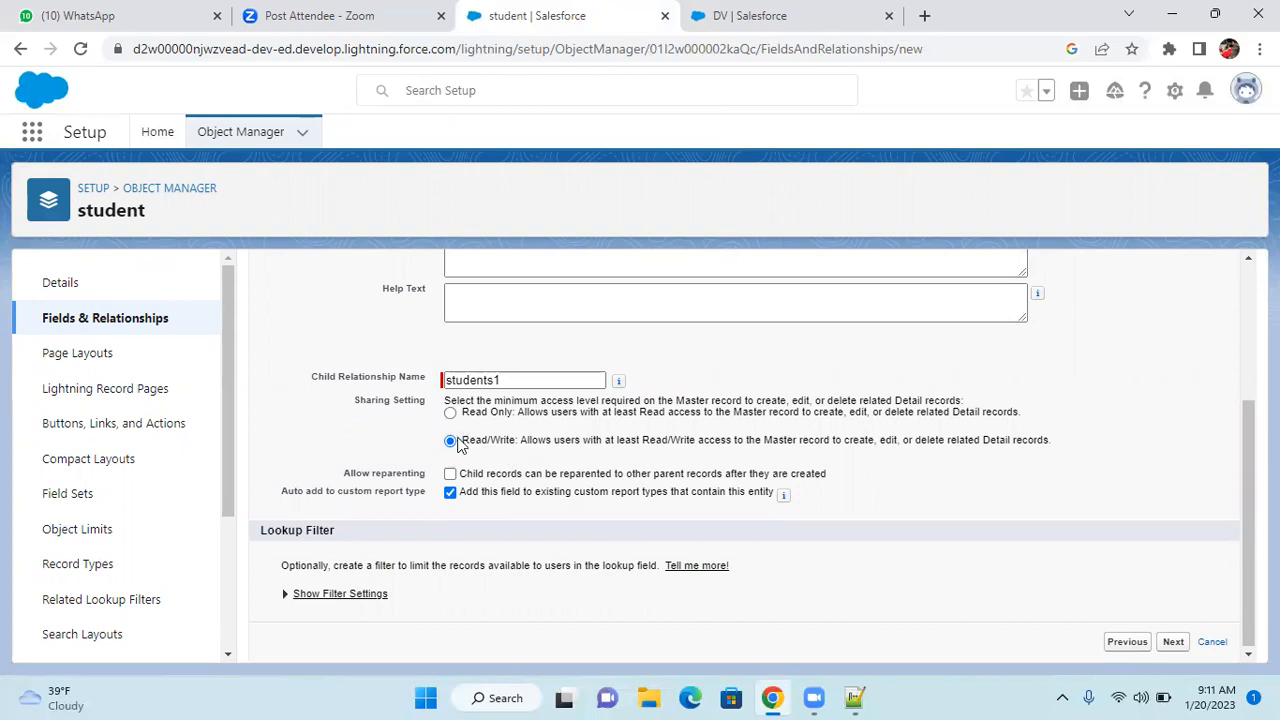
{"action": "left_click_drag", "start_coordinate": [343, 472], "coordinate": [428, 475]}
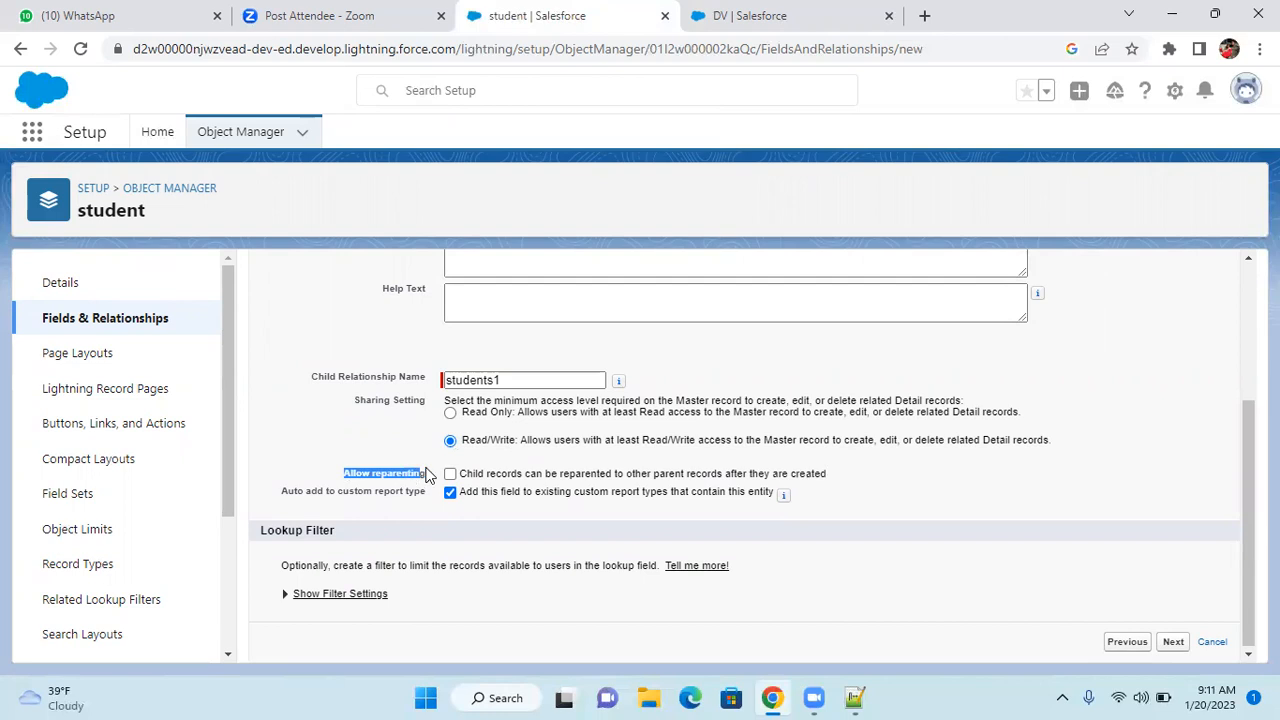
{"action": "left_click", "coordinate": [417, 459]}
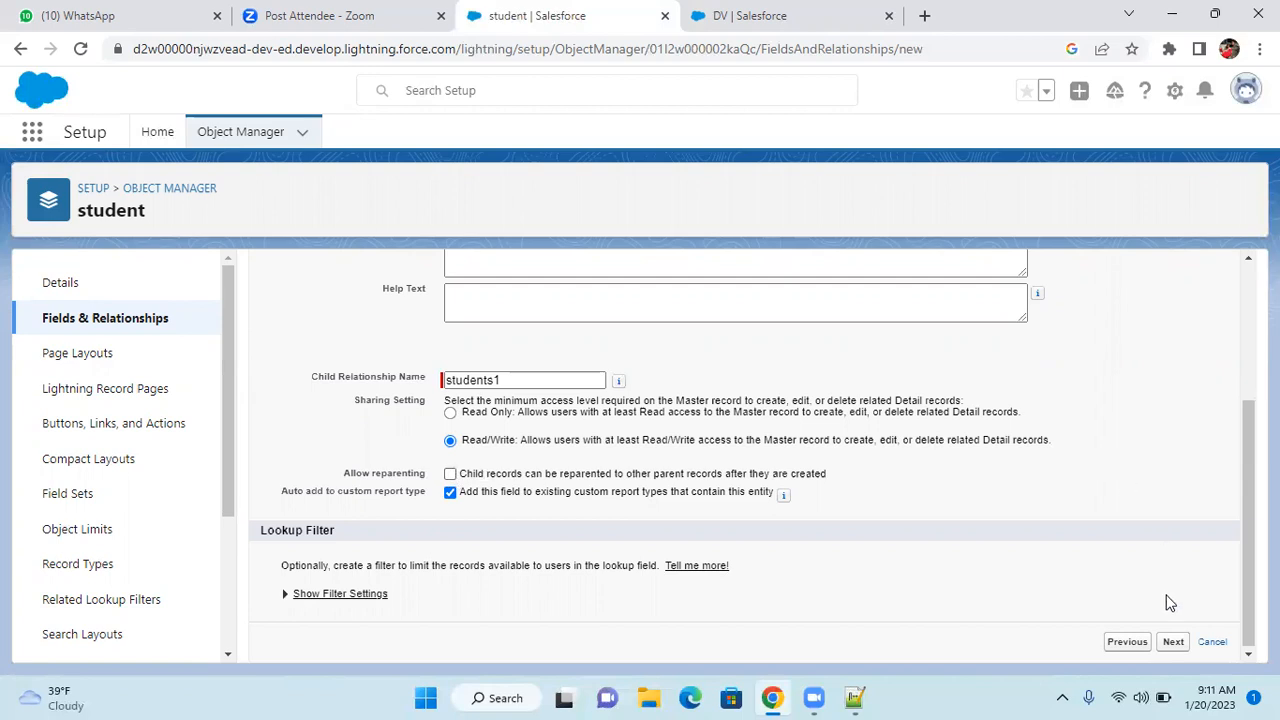
{"action": "left_click", "coordinate": [1173, 642]}
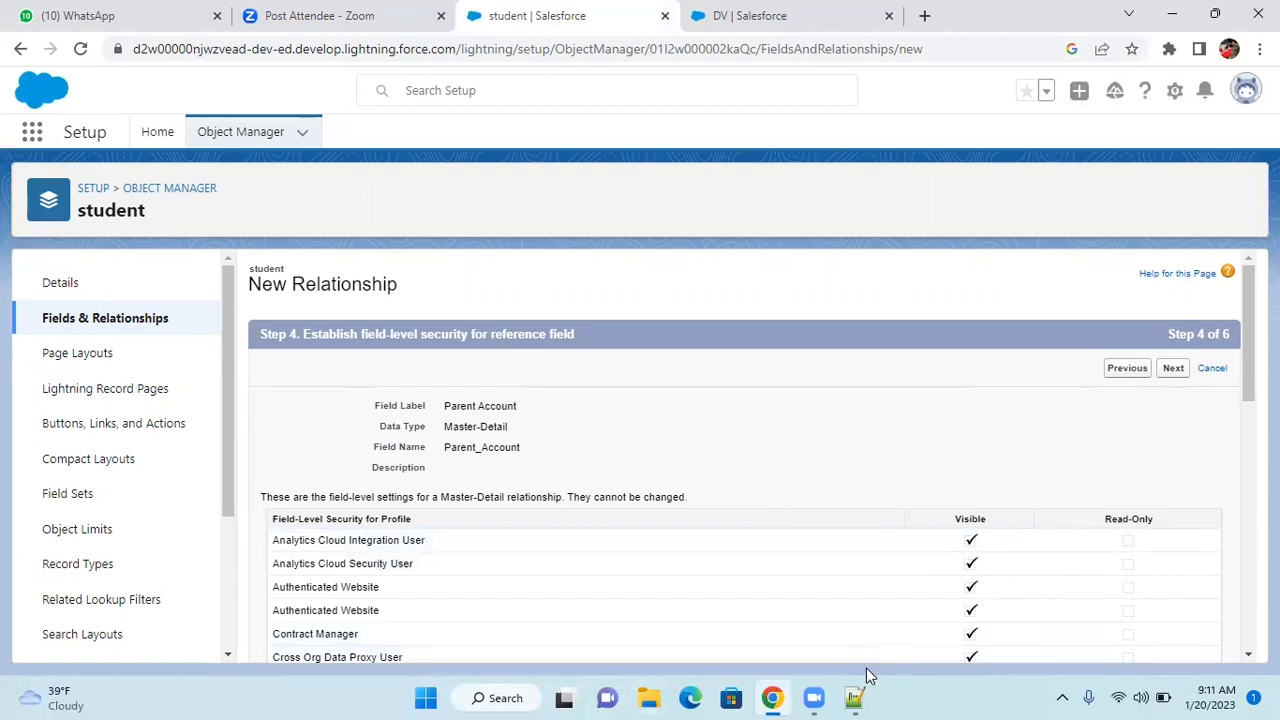
Step: Accept the default security, page layout and related list settings and try to save the Parent Account master-detail field
{"action": "left_click", "coordinate": [1173, 370]}
{"action": "left_click", "coordinate": [1187, 372]}
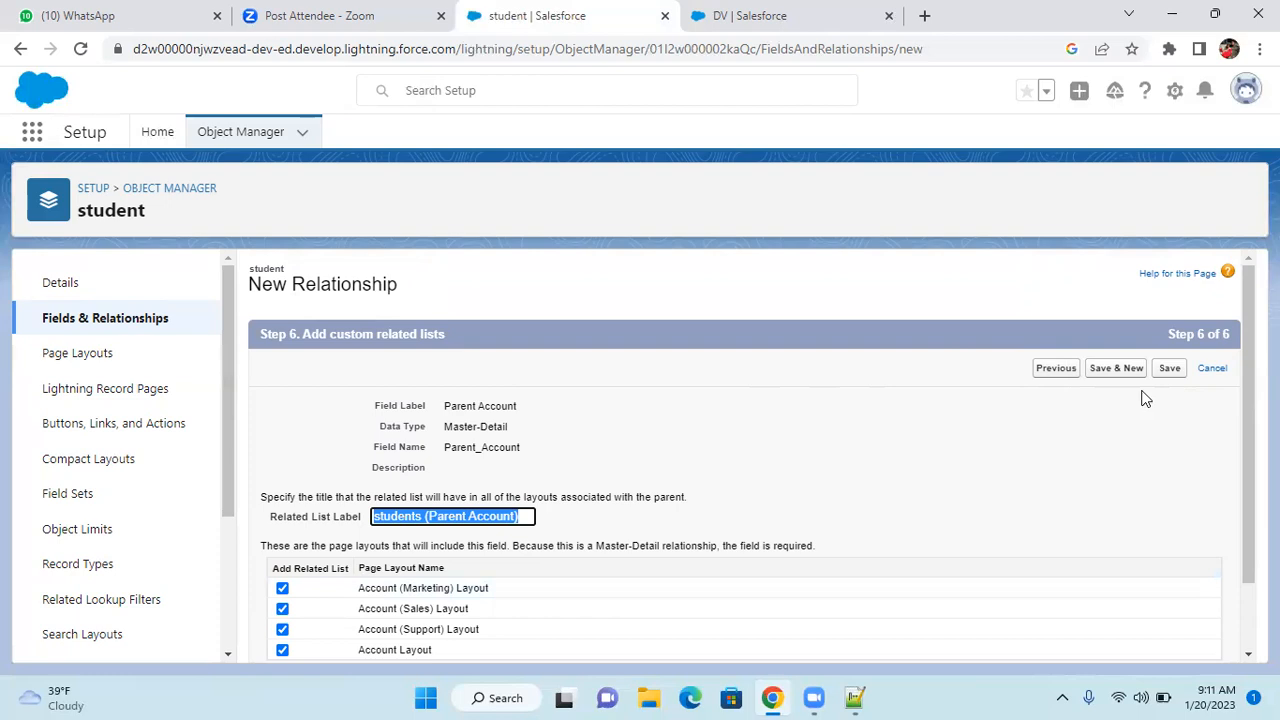
{"action": "left_click", "coordinate": [1169, 370]}
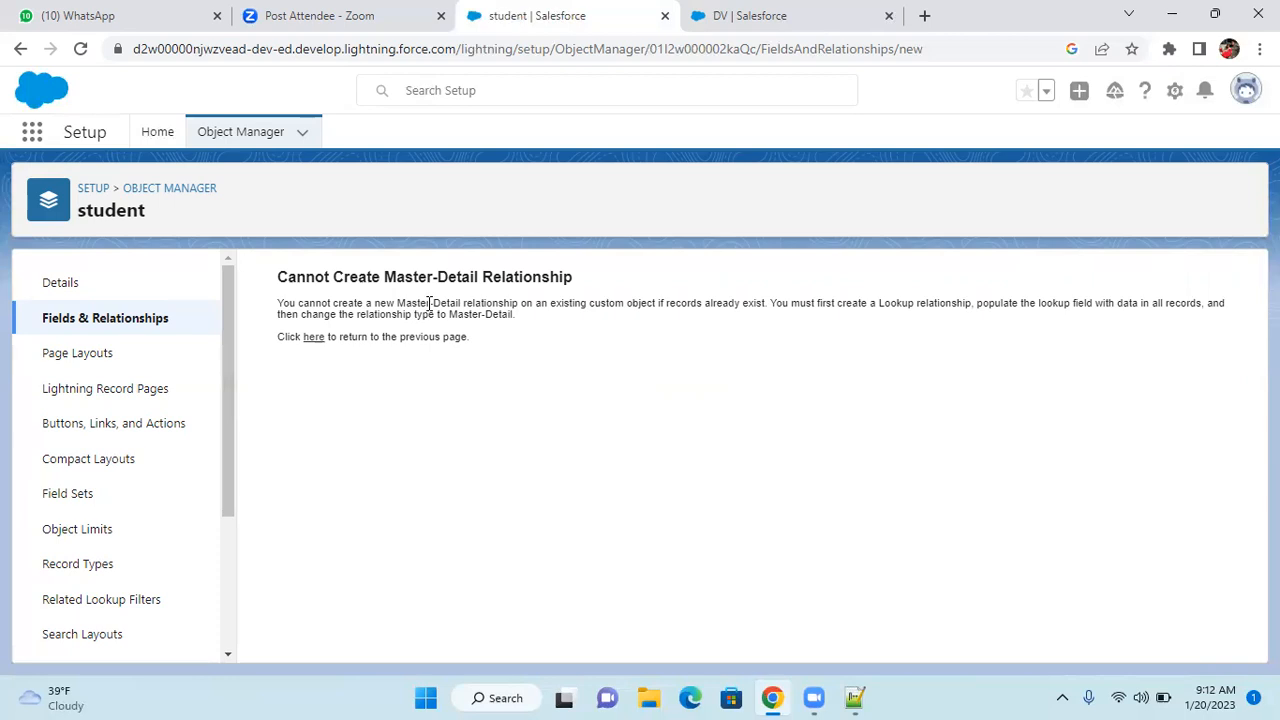
Step: Go to the students records in the Sales app and show the All list view
{"action": "left_click", "coordinate": [732, 20]}
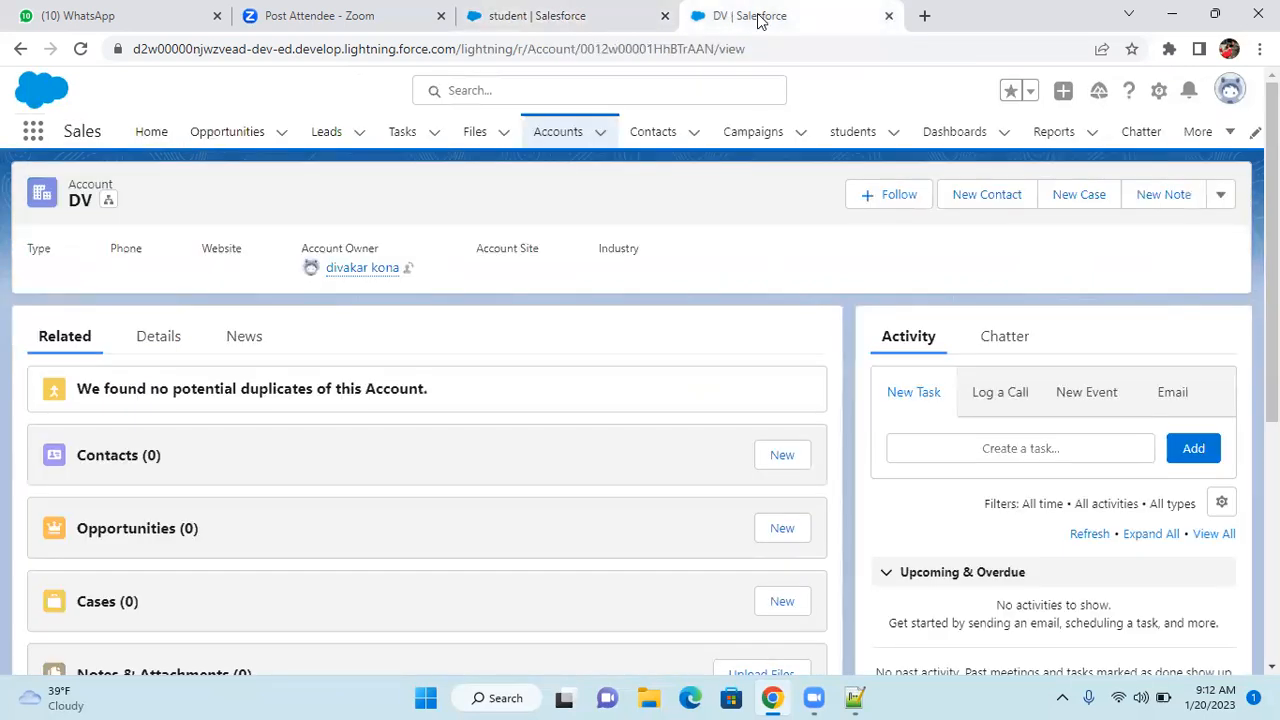
{"action": "left_click", "coordinate": [858, 136]}
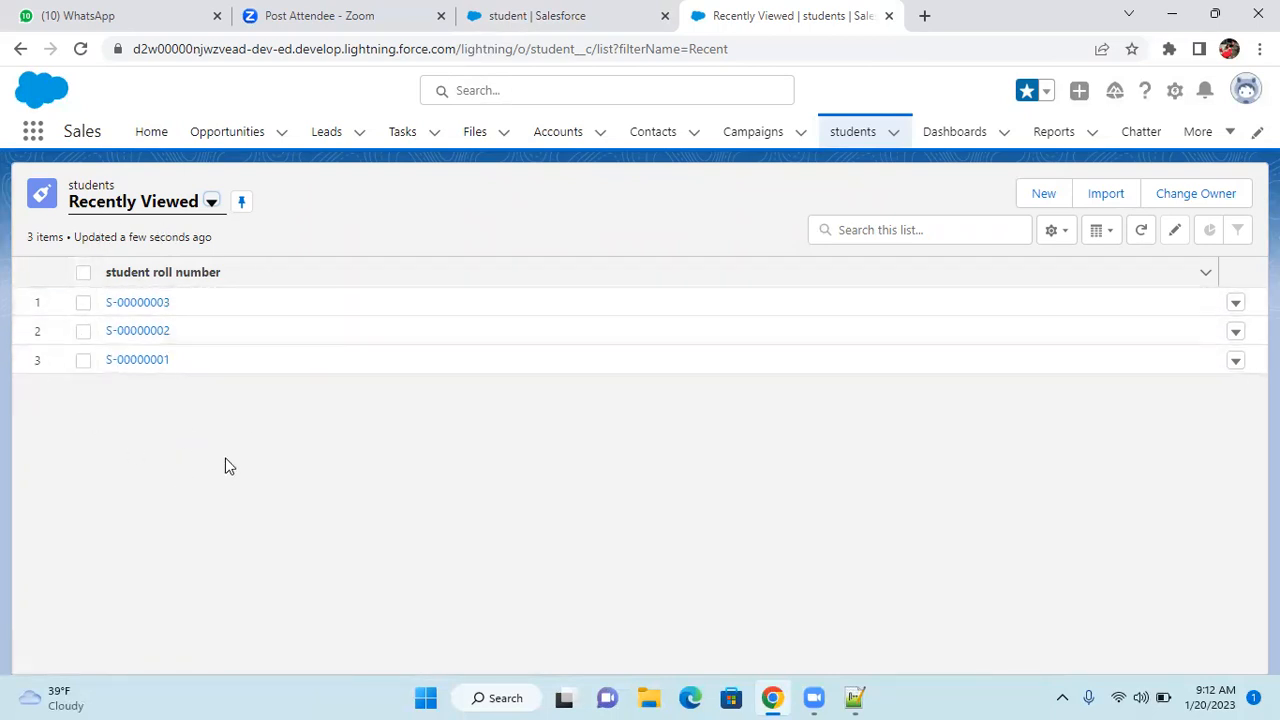
{"action": "left_click", "coordinate": [197, 204]}
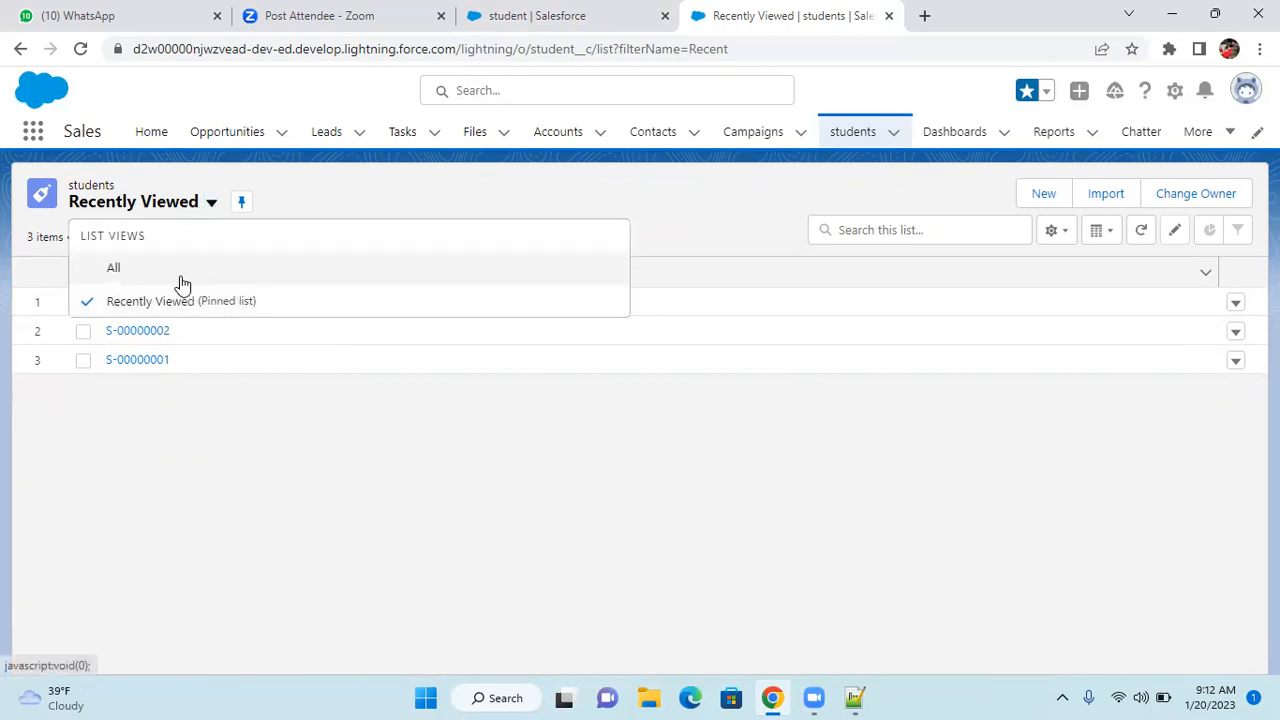
{"action": "left_click", "coordinate": [180, 270]}
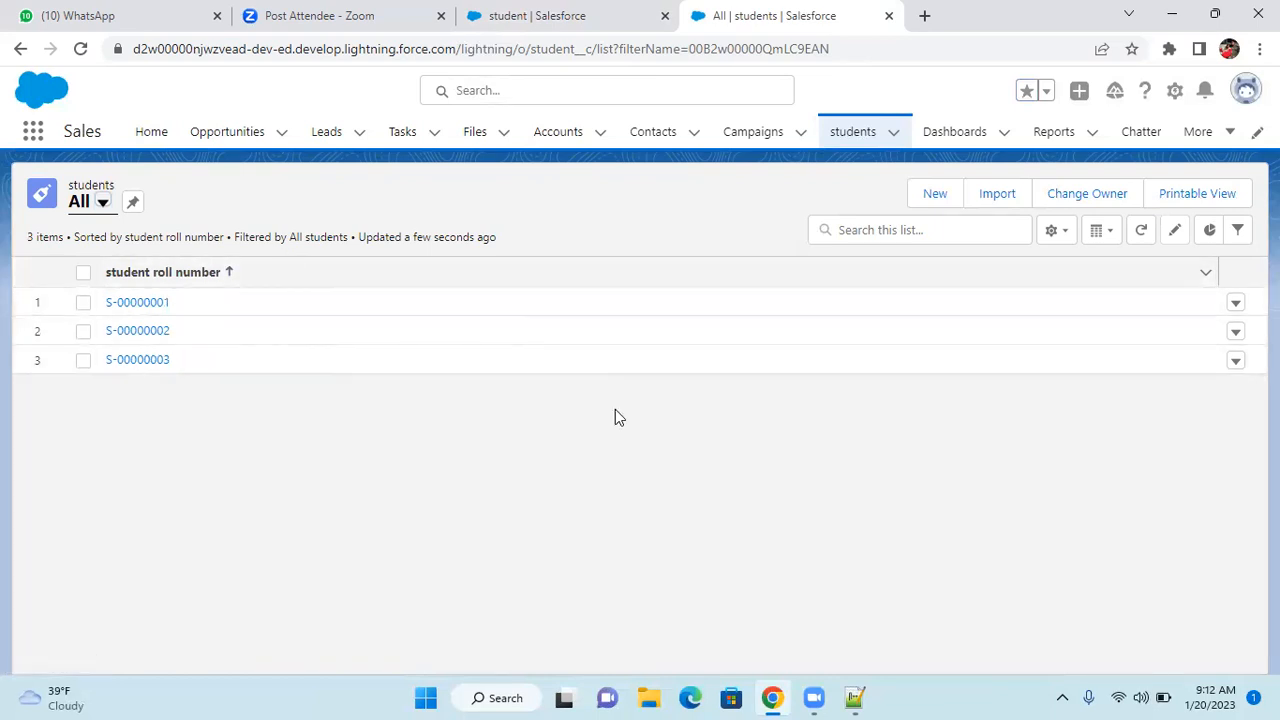
Step: Delete all three student records one by one from the All list, confirming each deletion
{"action": "left_click", "coordinate": [1236, 306]}
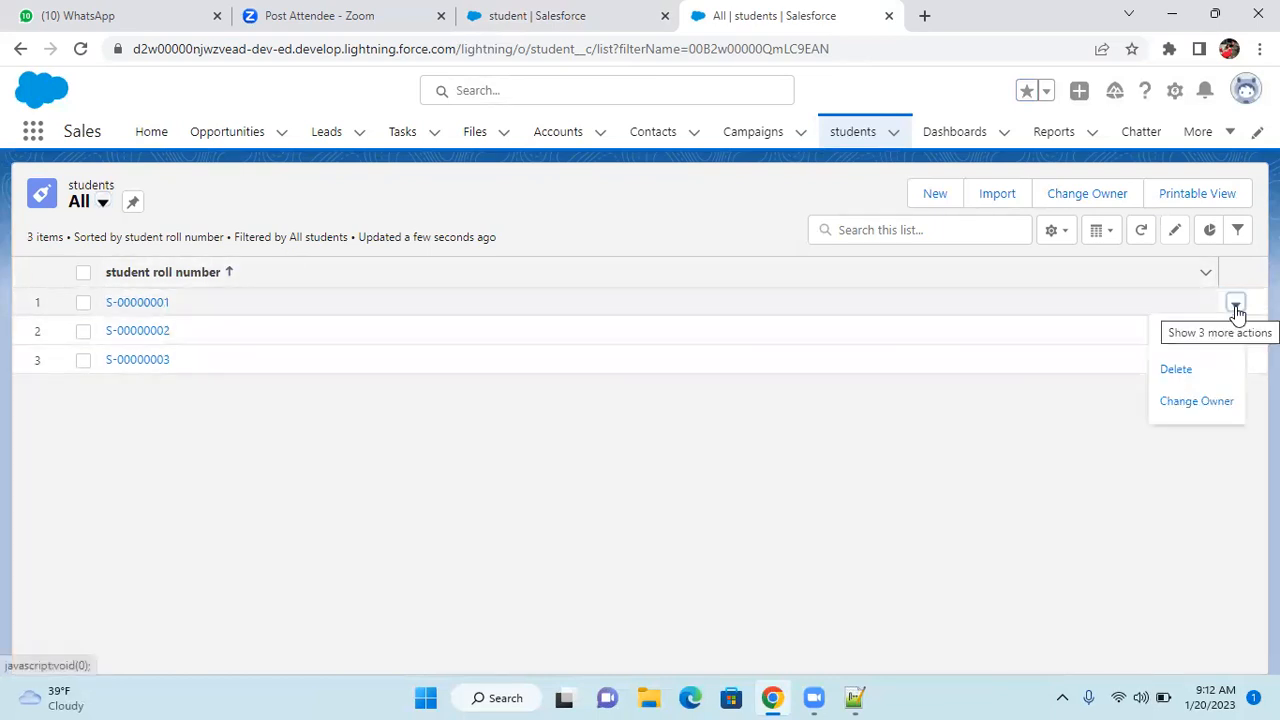
{"action": "left_click", "coordinate": [1194, 369]}
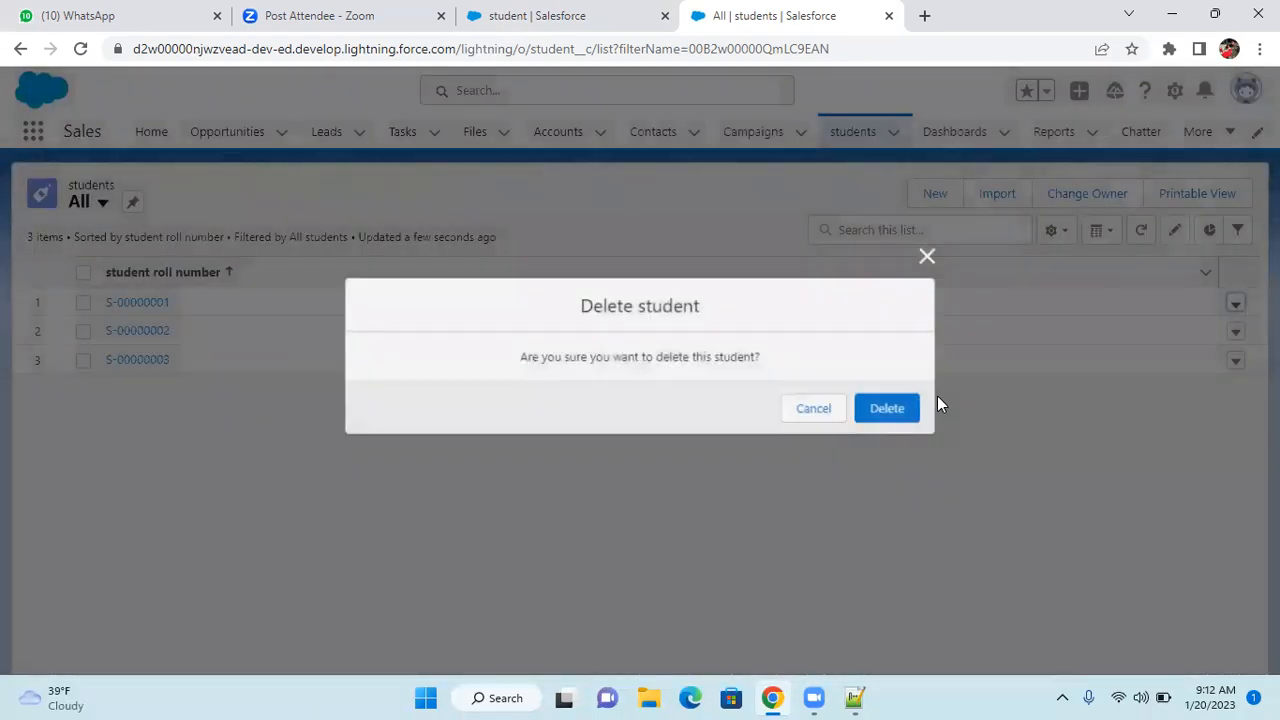
{"action": "left_click", "coordinate": [891, 410]}
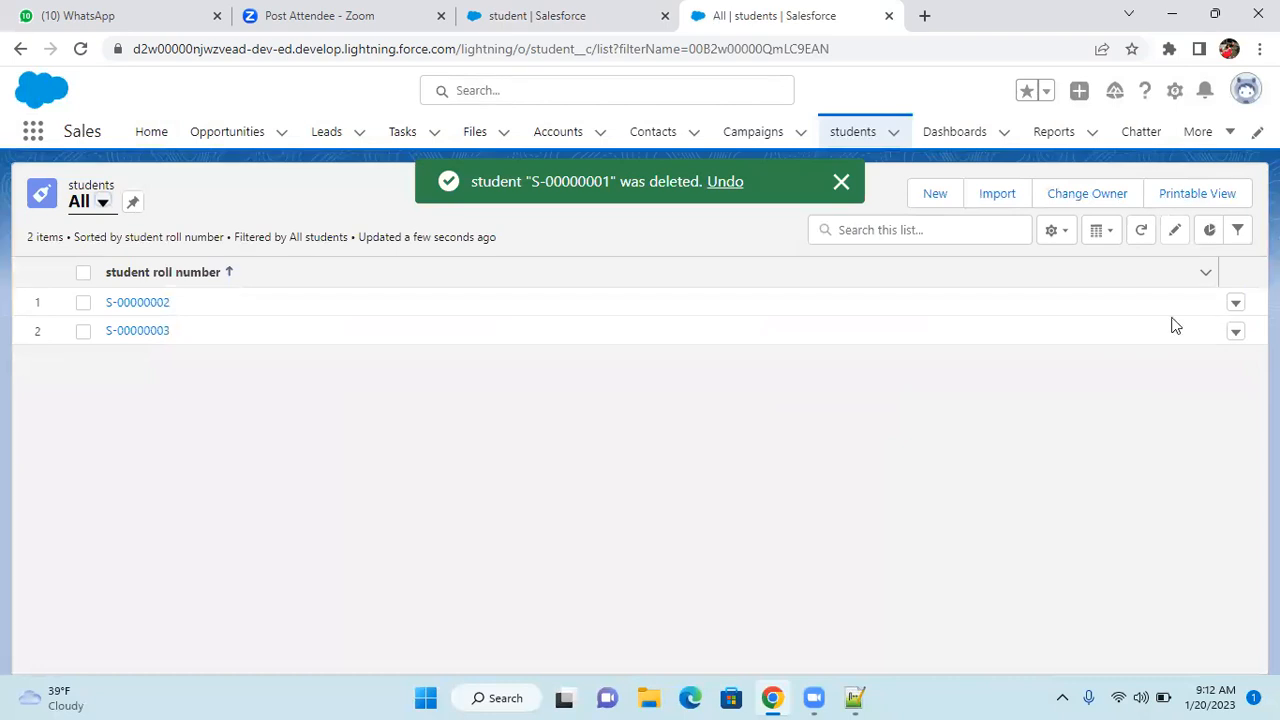
{"action": "left_click", "coordinate": [1236, 304]}
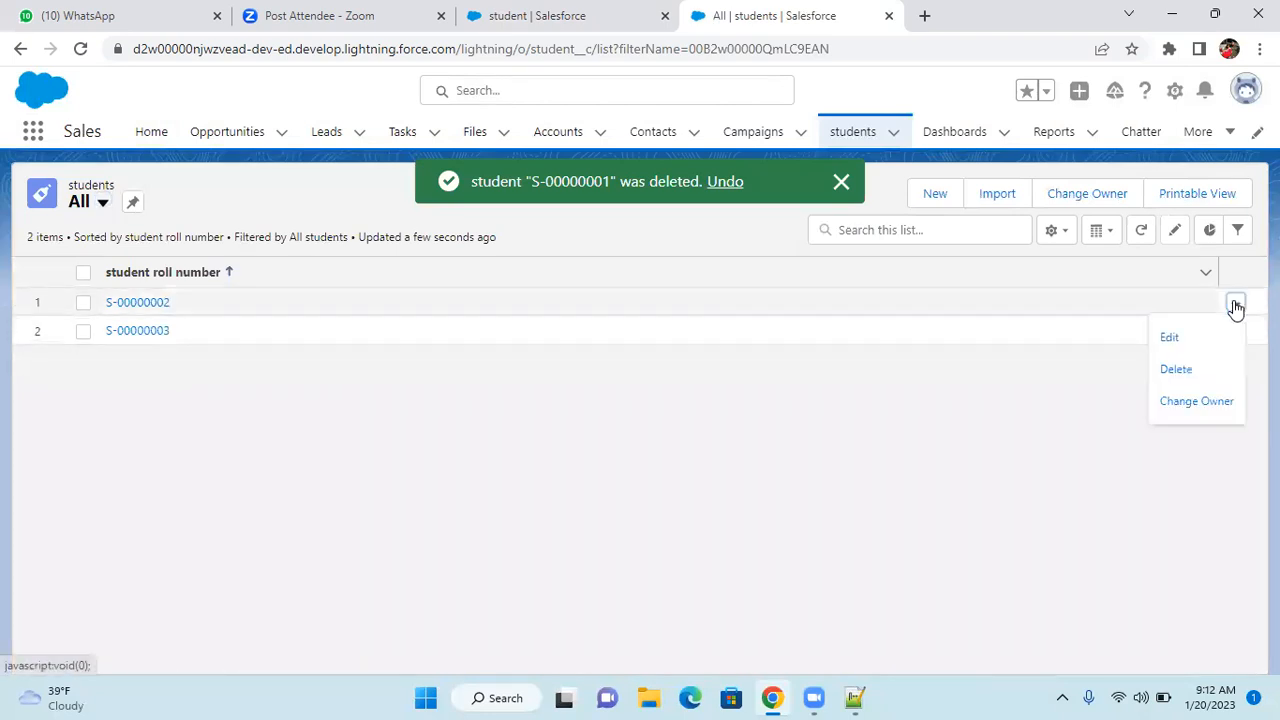
{"action": "left_click", "coordinate": [1186, 370]}
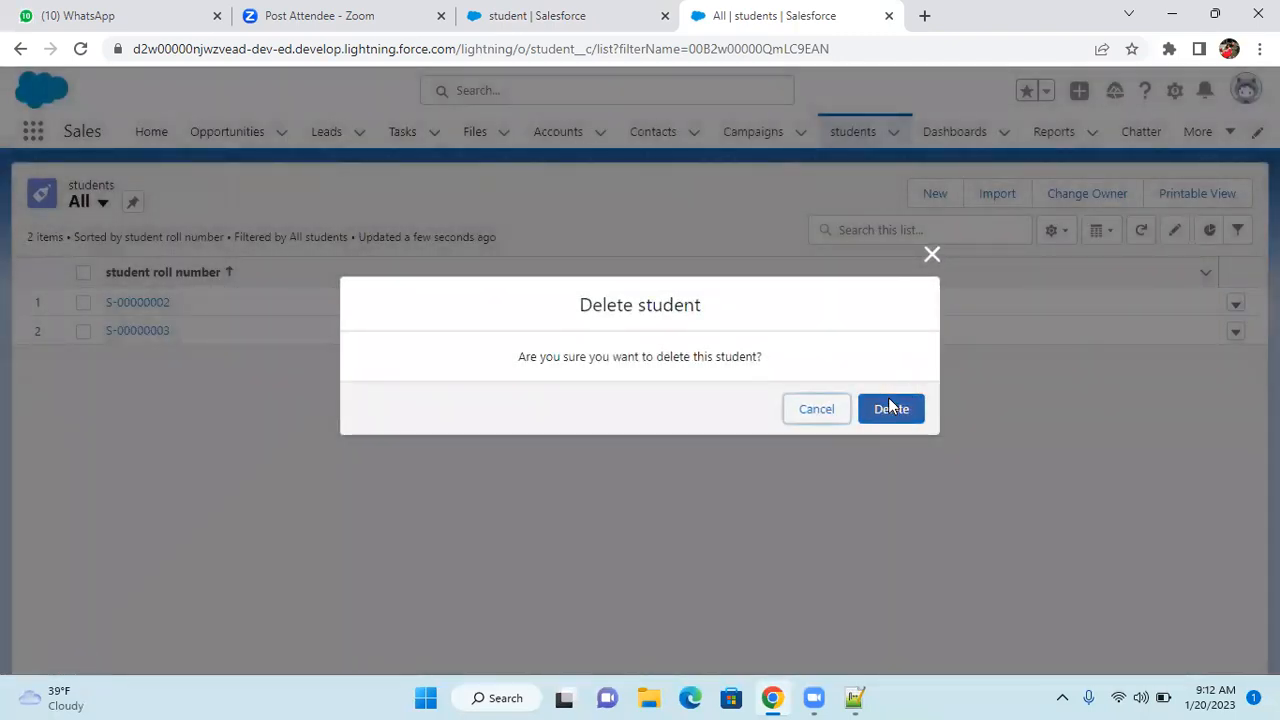
{"action": "left_click", "coordinate": [889, 406]}
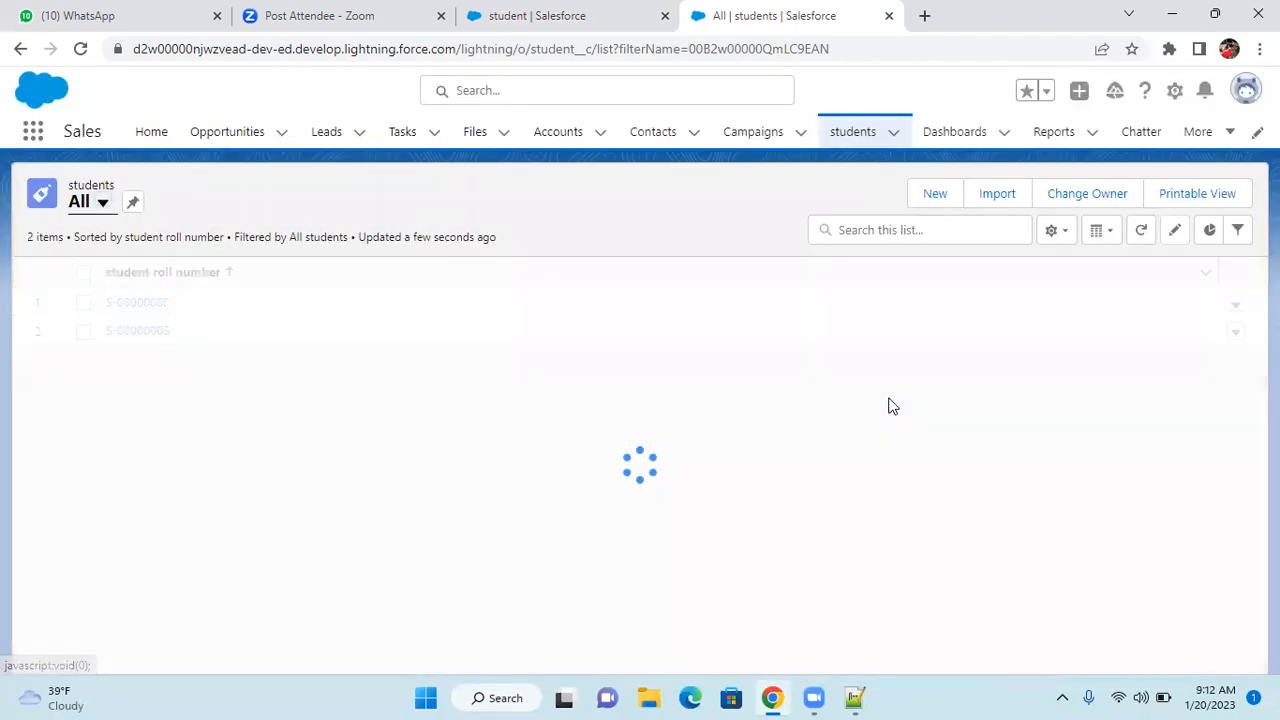
{"action": "left_click", "coordinate": [1236, 306]}
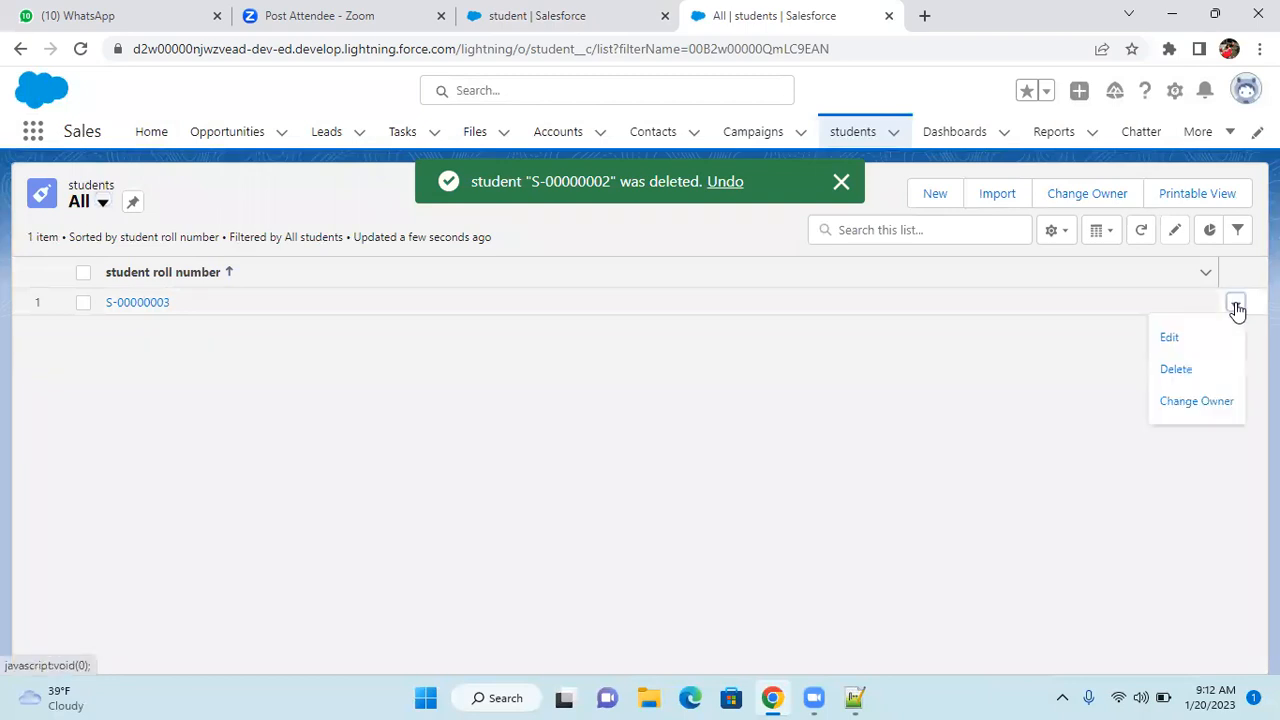
{"action": "left_click", "coordinate": [1178, 370]}
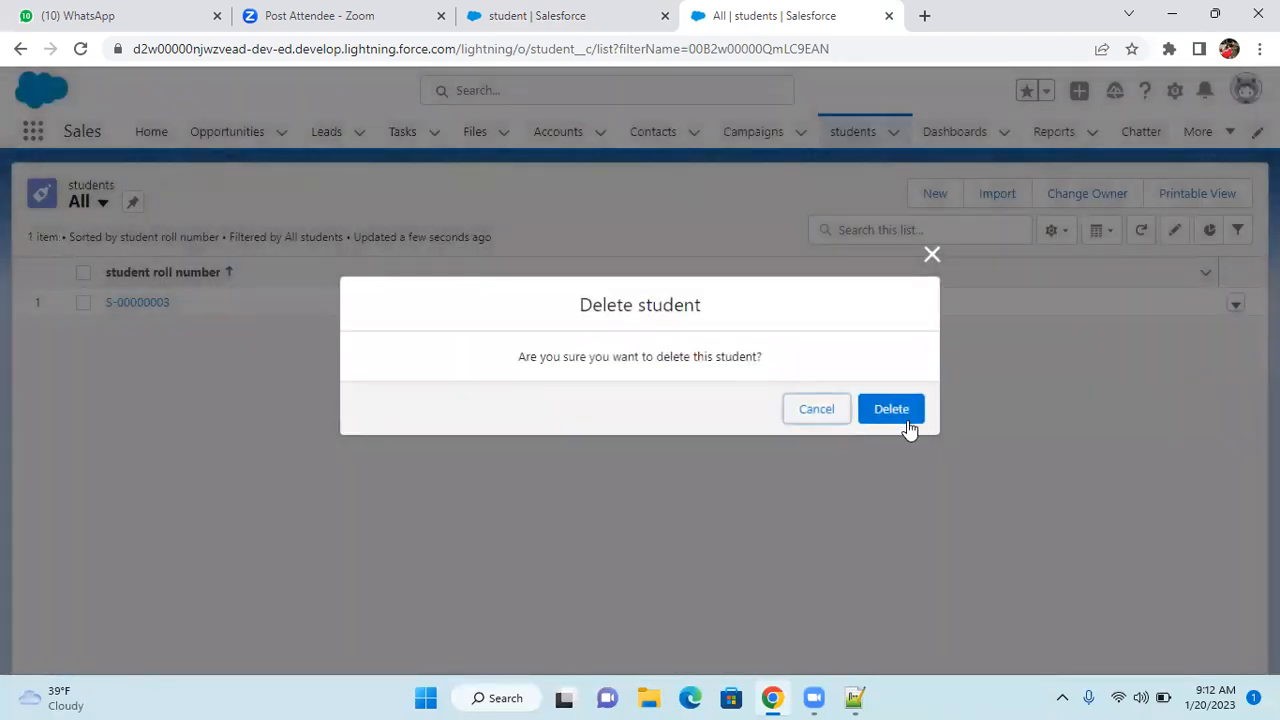
{"action": "left_click", "coordinate": [874, 412]}
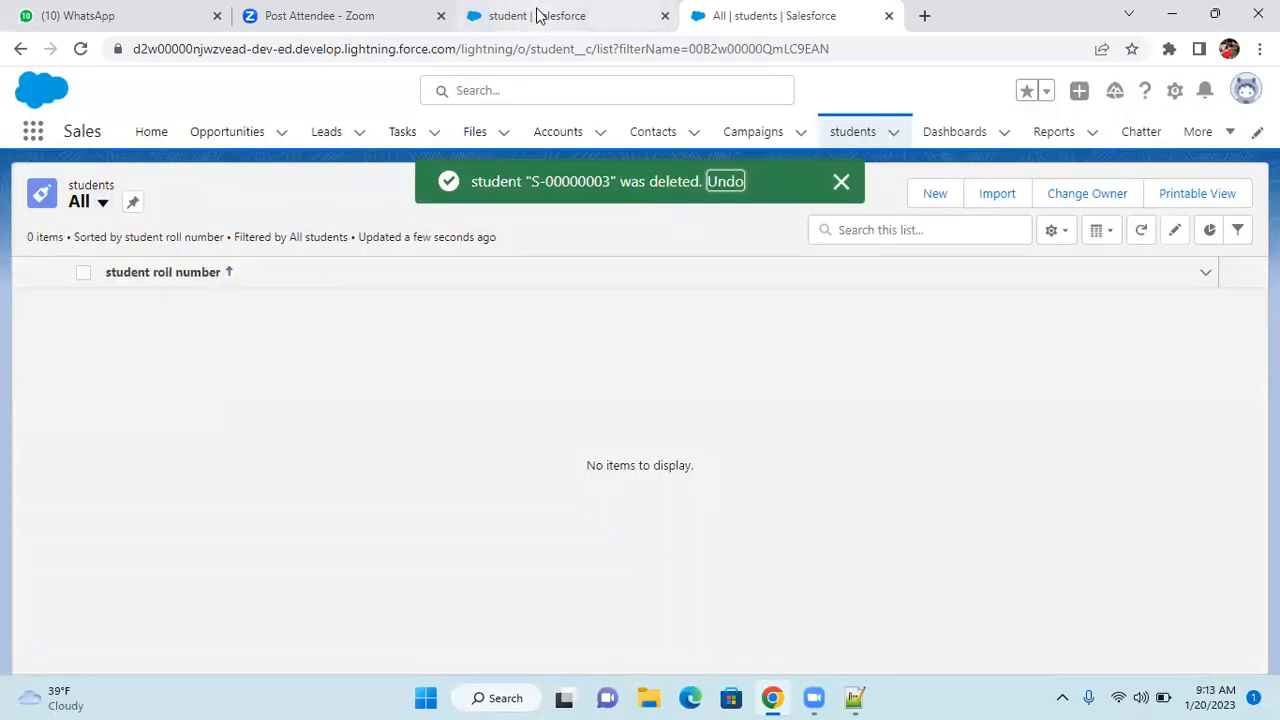
Step: Switch to Notepad++ and add under the master details notes: "If the records are already existing for child, we can'r cteate a master details relations."
{"action": "left_click", "coordinate": [537, 15]}
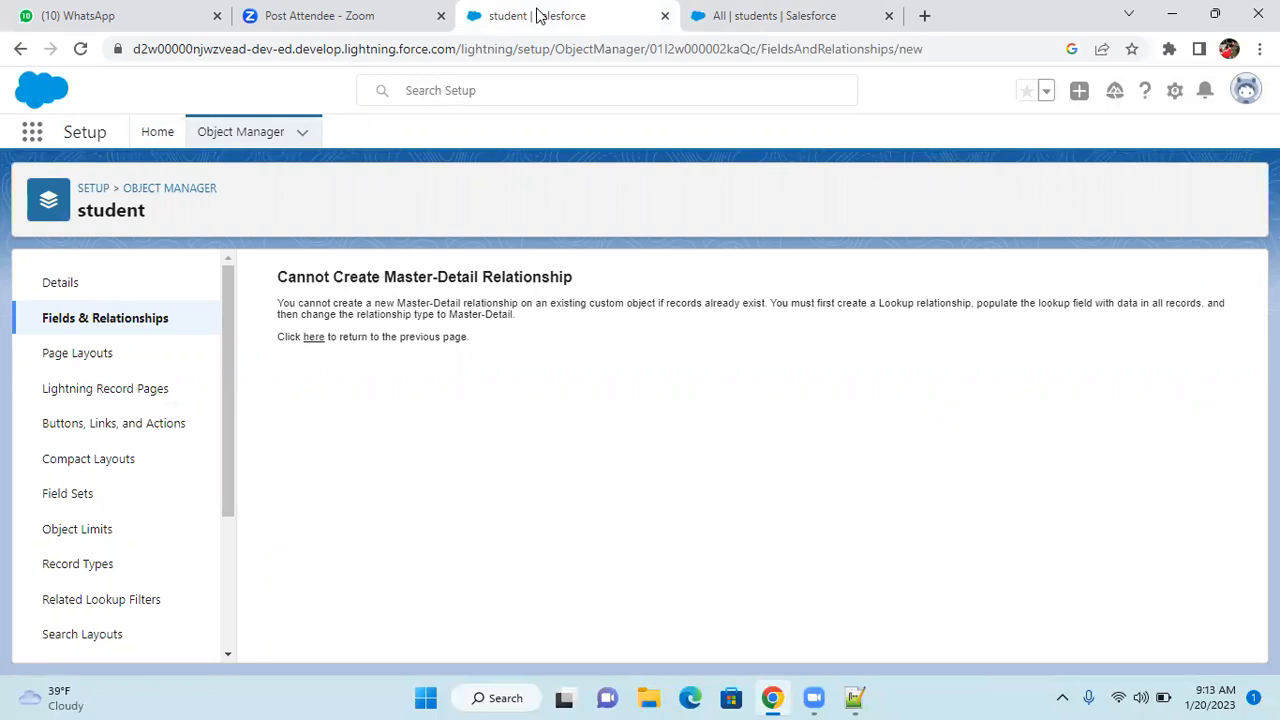
{"action": "left_click", "coordinate": [855, 698]}
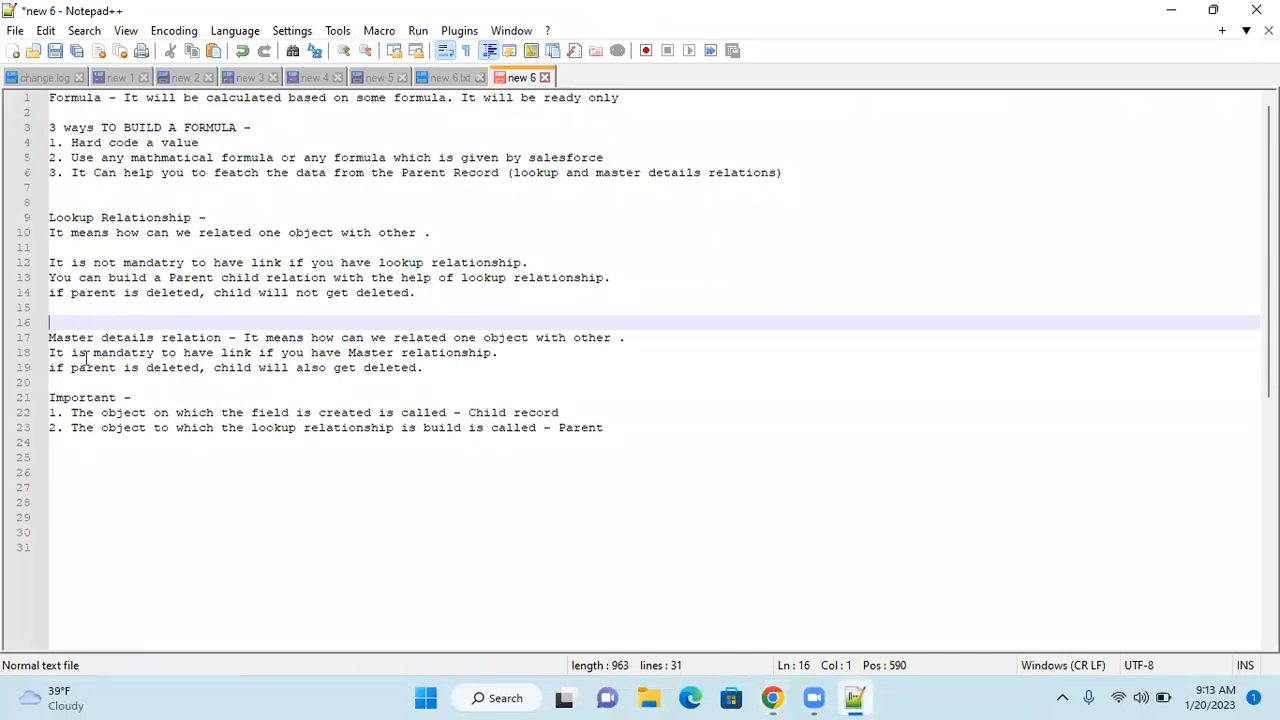
{"action": "left_click", "coordinate": [75, 384]}
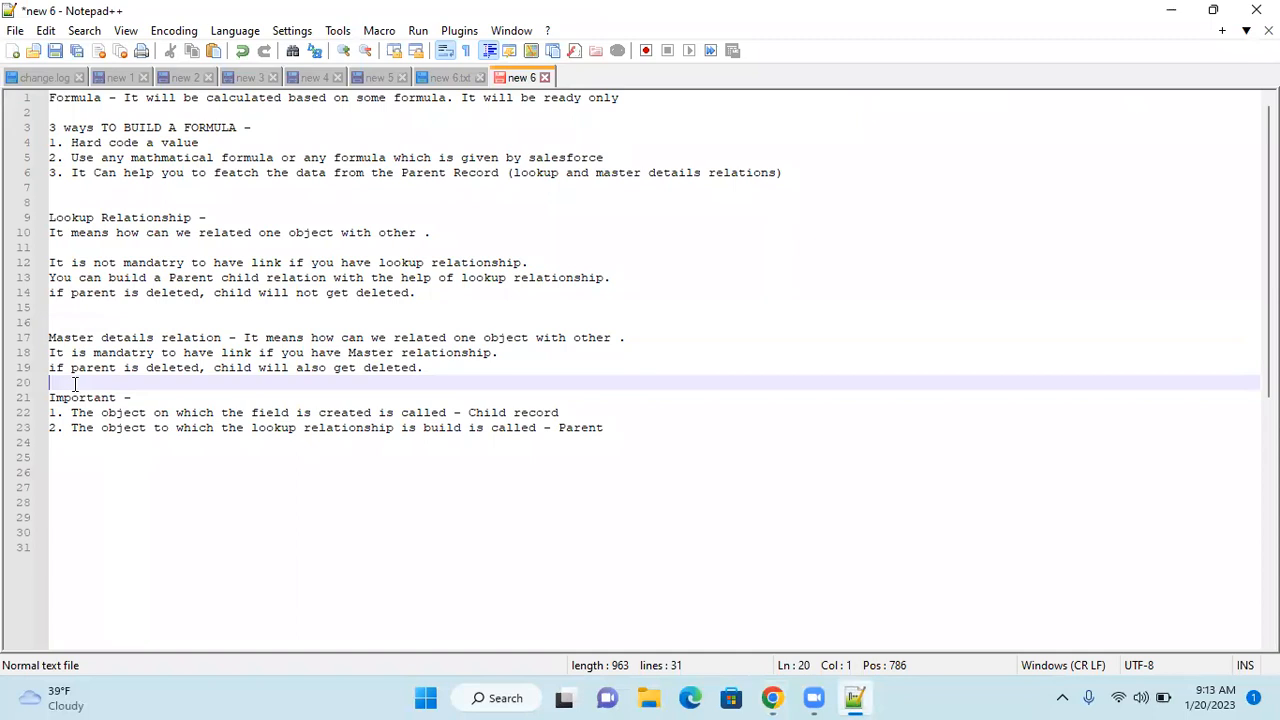
{"action": "type", "text": "If the record"}
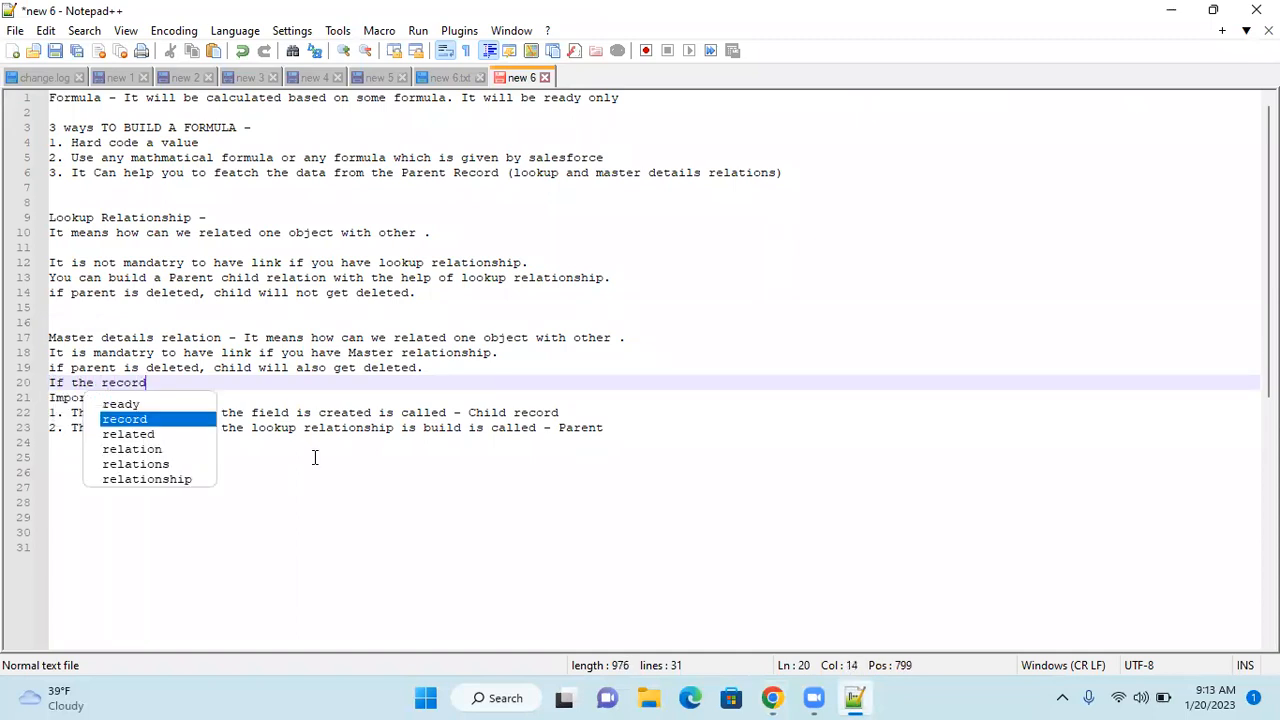
{"action": "type", "text": "s are a"}
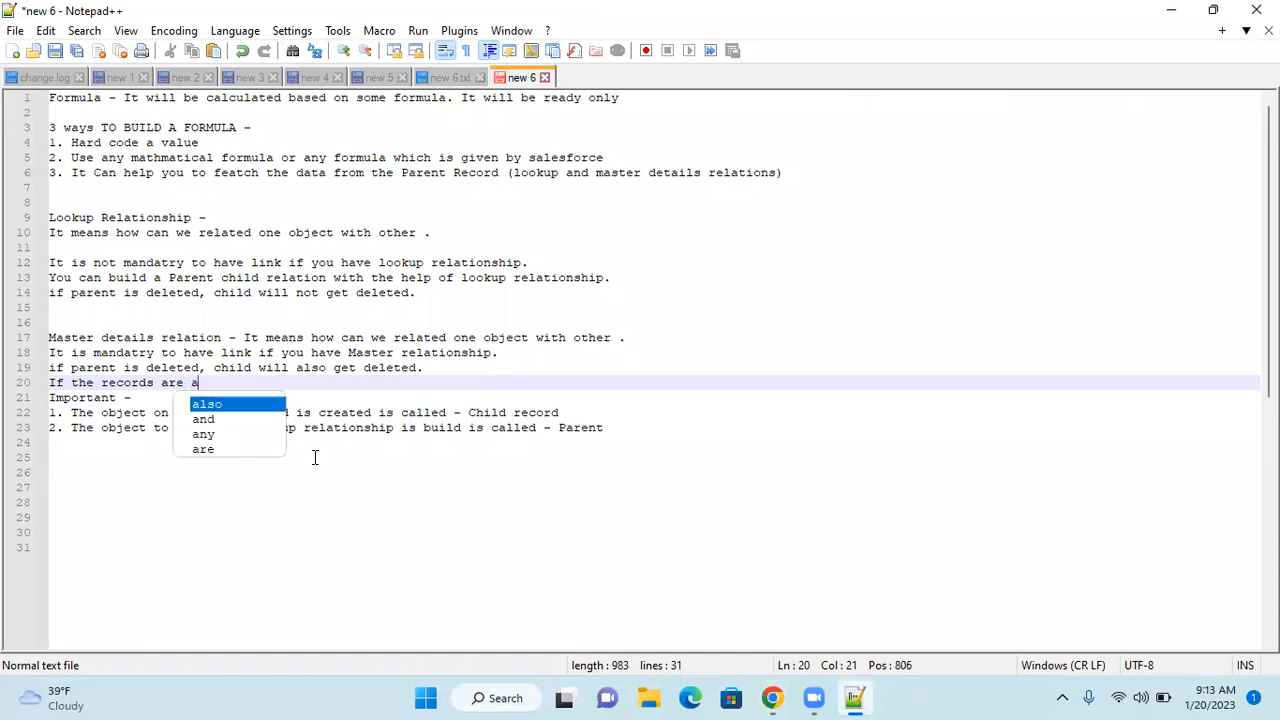
{"action": "type", "text": "lready exi"}
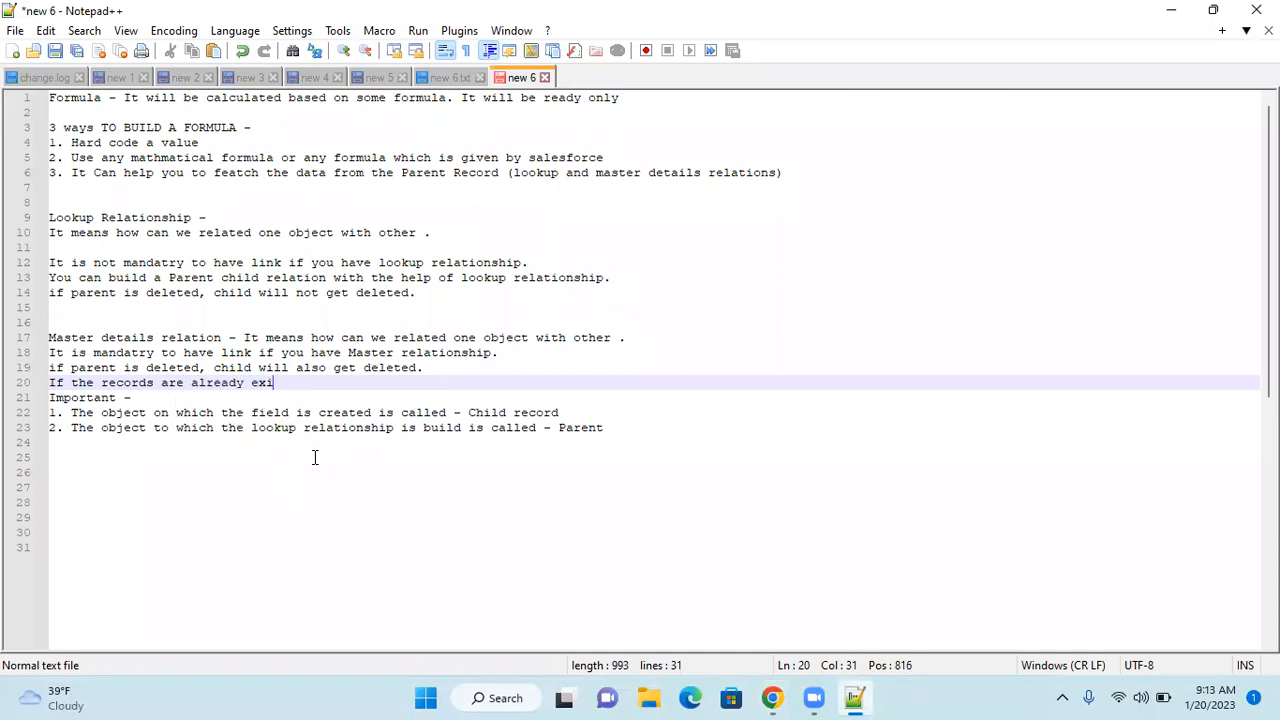
{"action": "type", "text": "sting for child"}
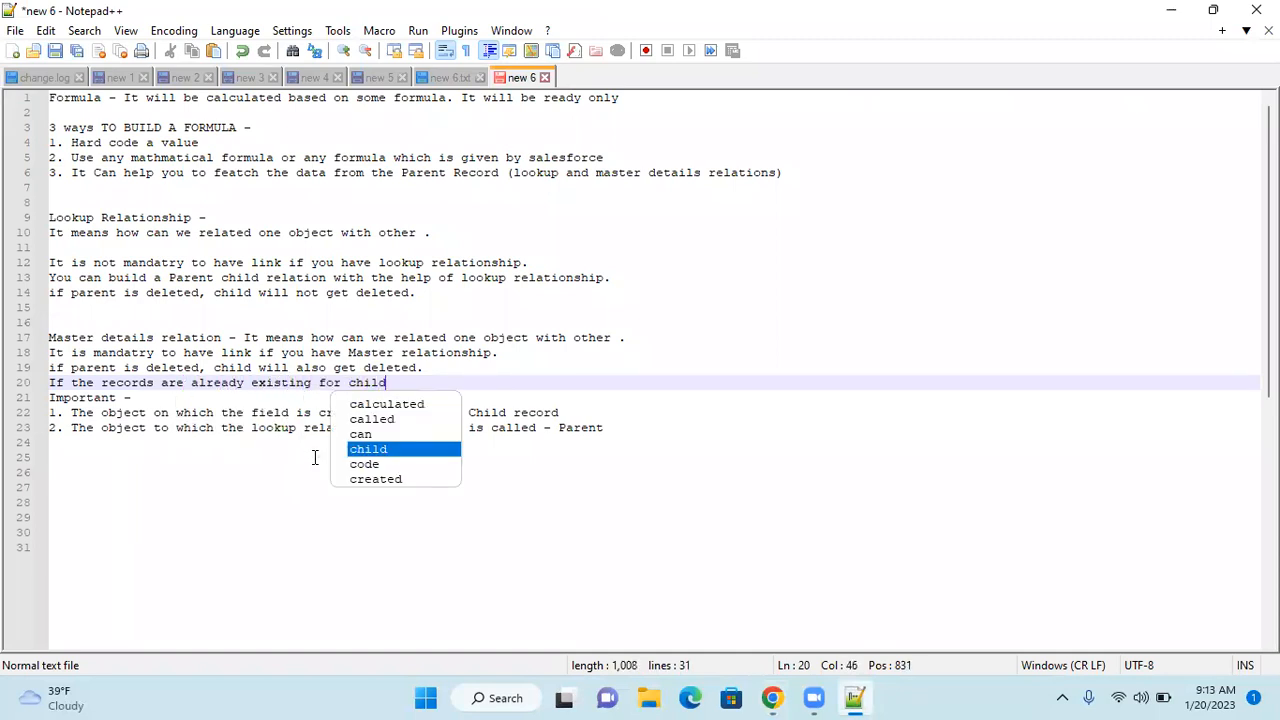
{"action": "type", "text": ", we can'r"}
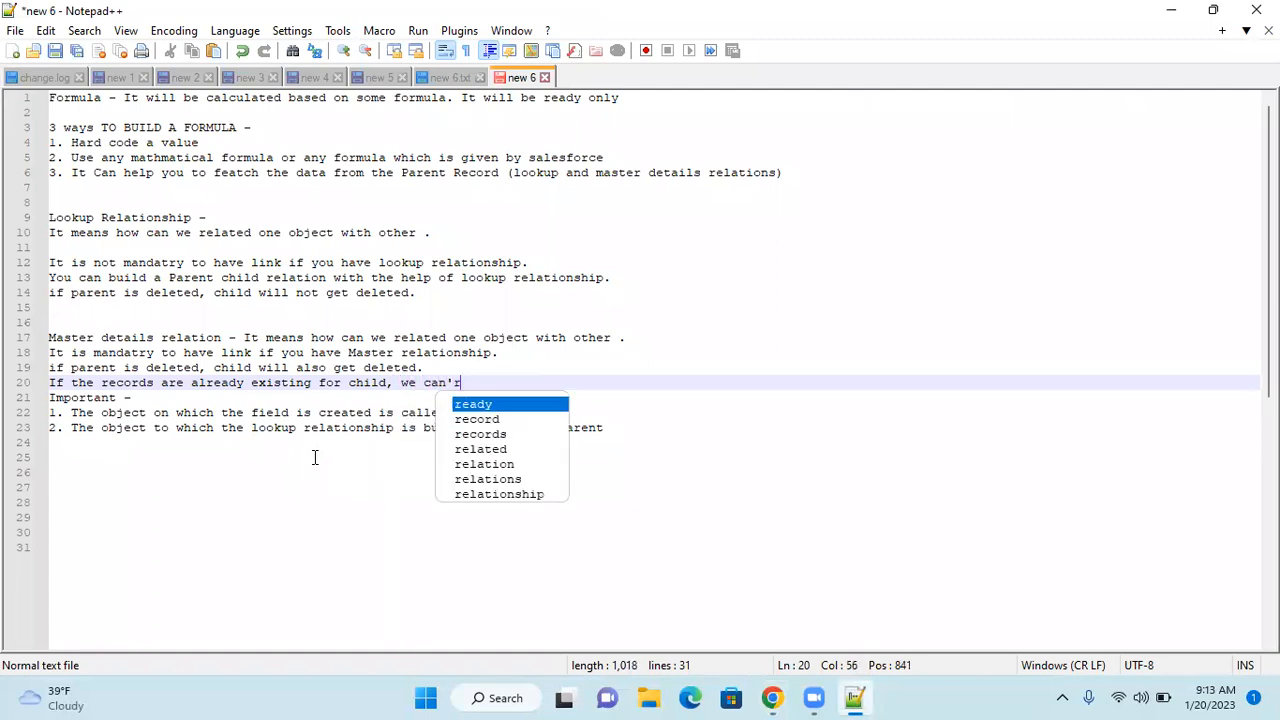
{"action": "type", "text": " cteate a ma"}
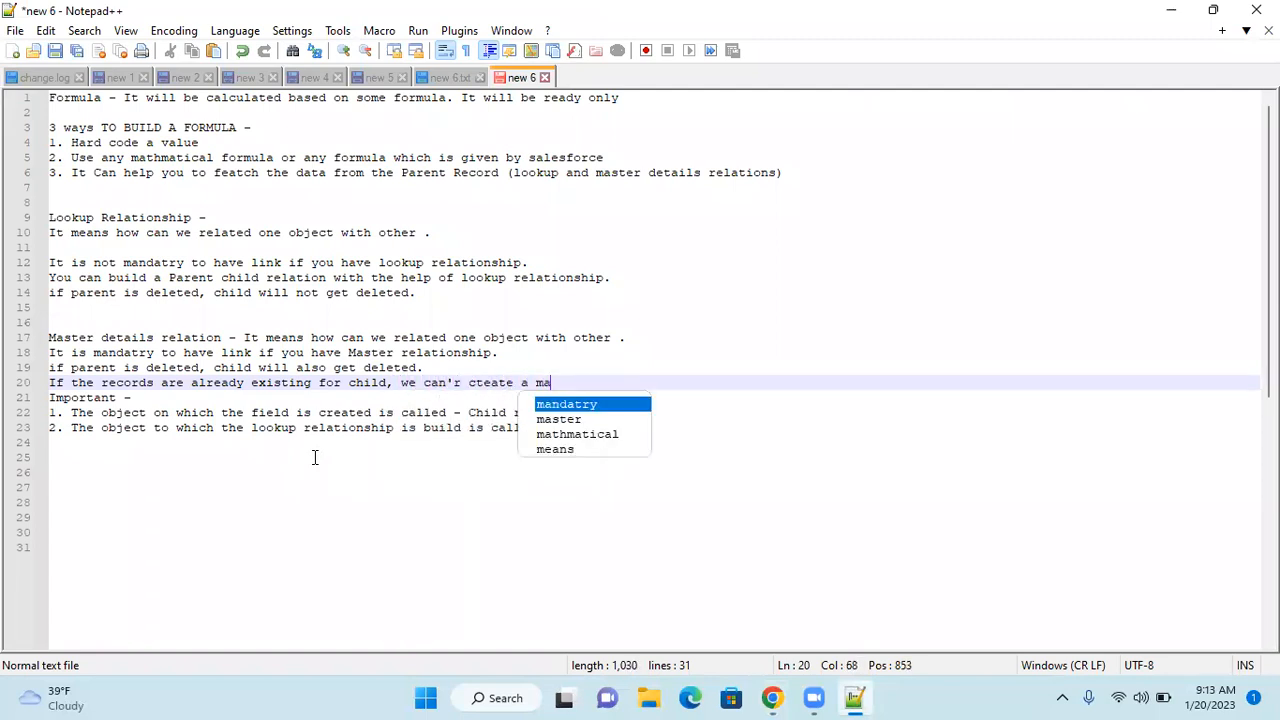
{"action": "type", "text": "ster details re"}
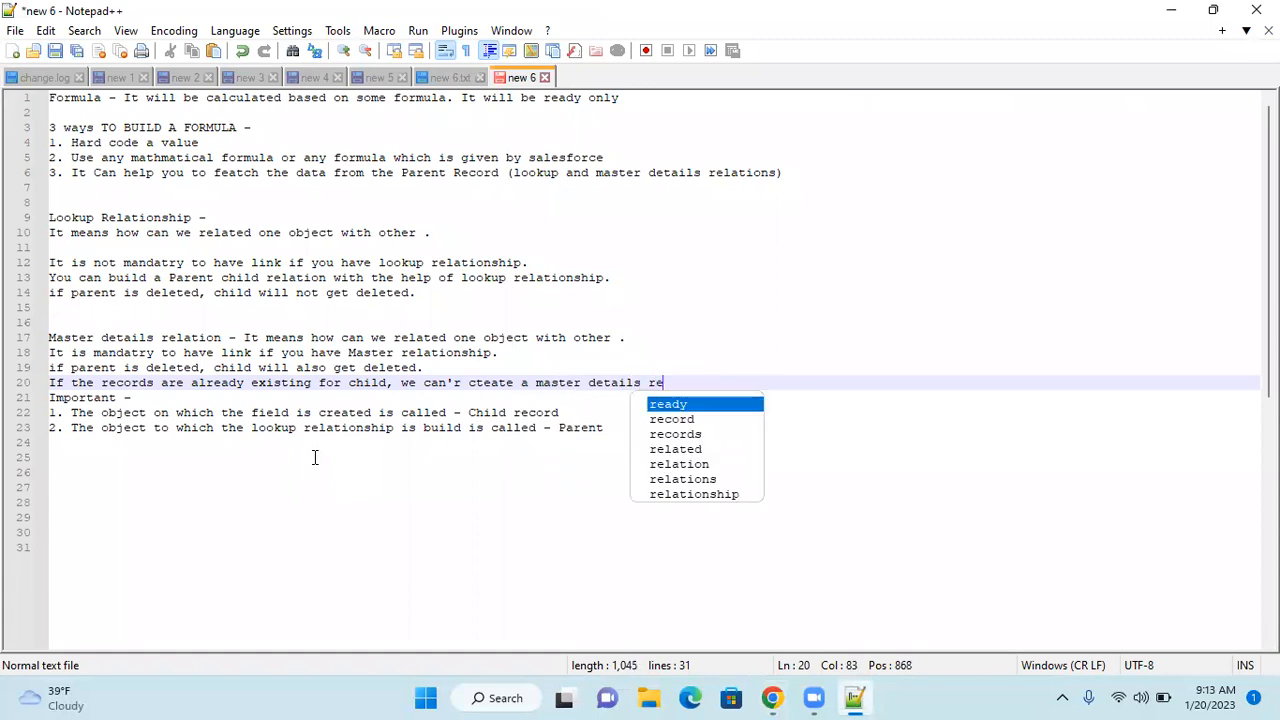
{"action": "type", "text": "lations."}
{"action": "key", "text": "Return"}
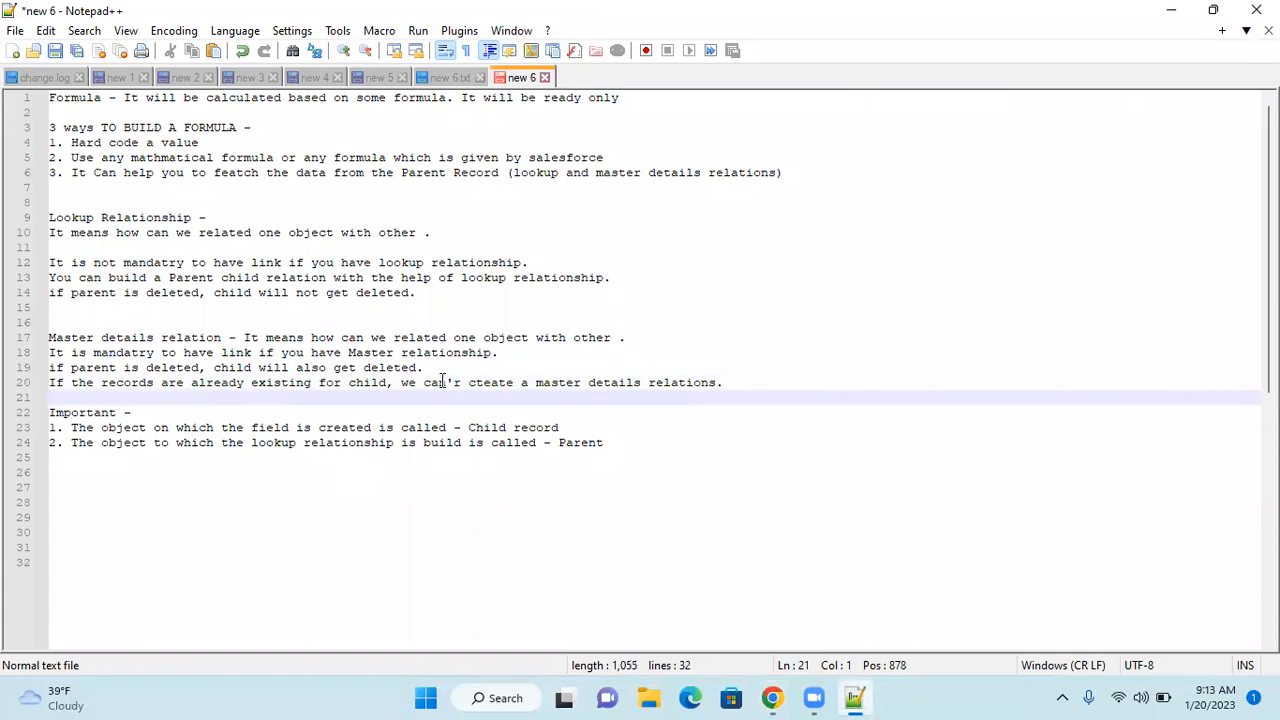
Step: Return to the Parent Account relationship setup in Salesforce, save the master-detail field again, and check it in the student field list
{"action": "key", "text": "alt+Tab"}
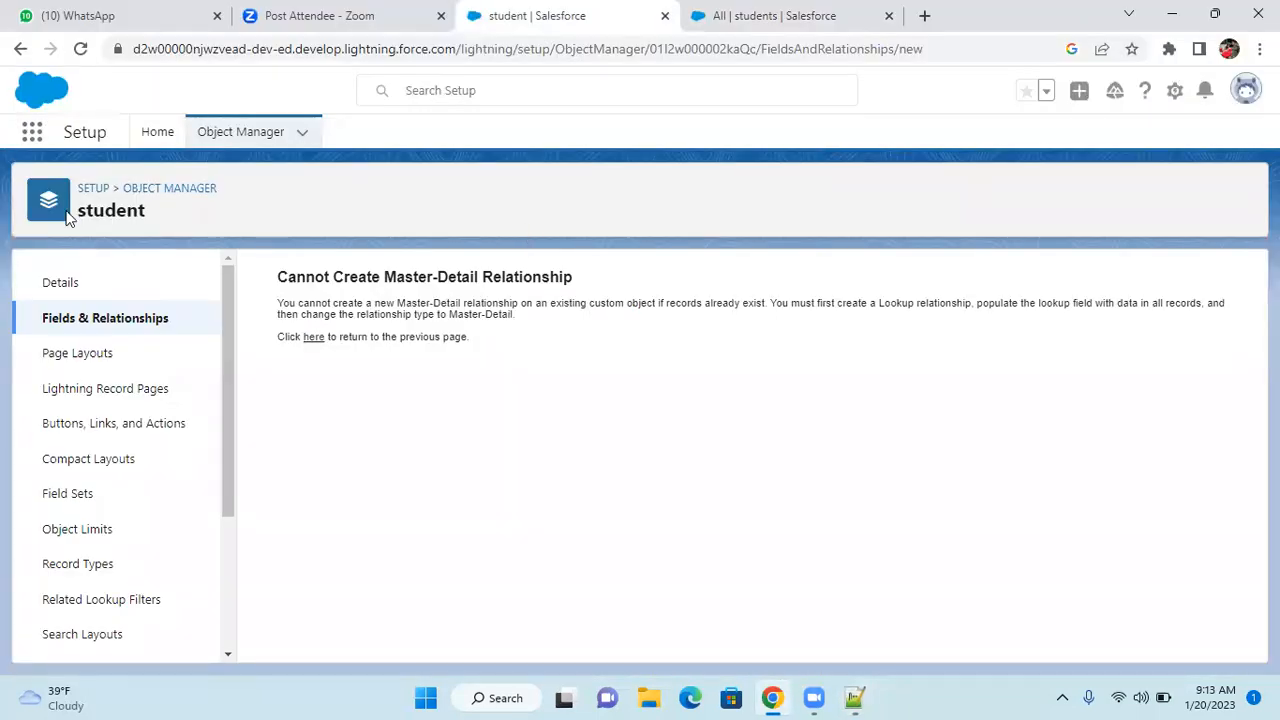
{"action": "left_click", "coordinate": [19, 52]}
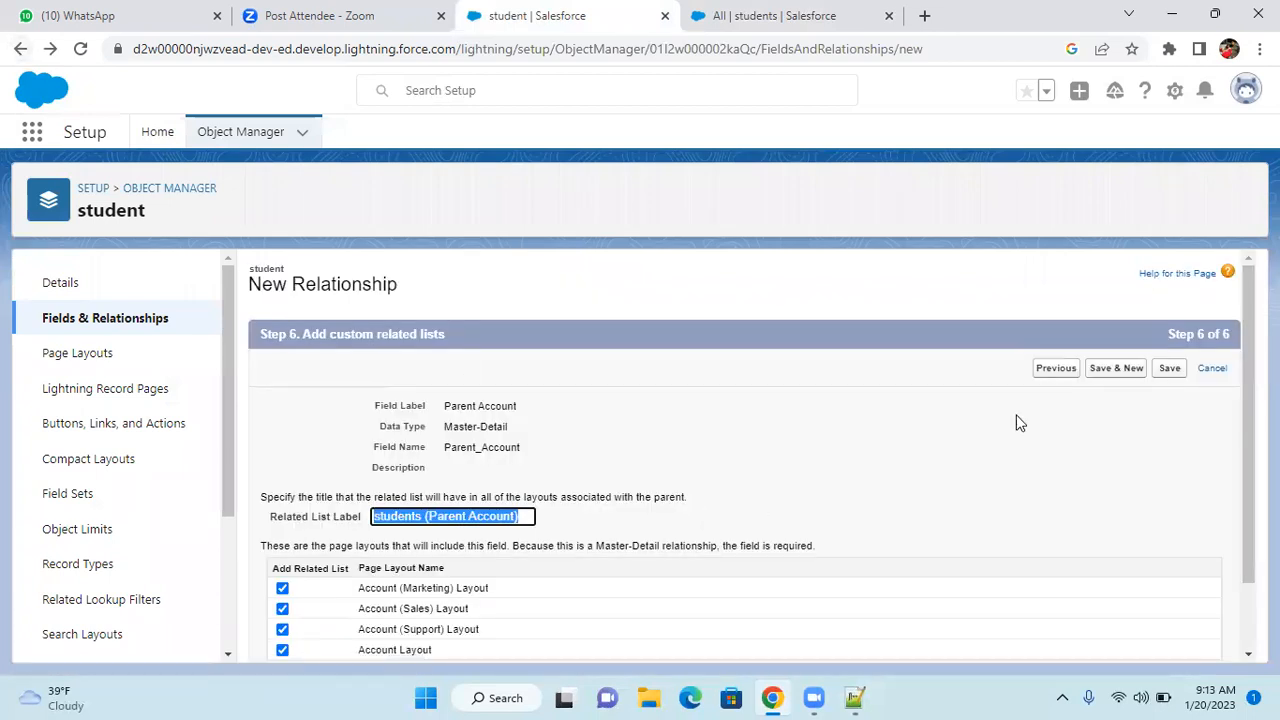
{"action": "left_click", "coordinate": [1170, 369]}
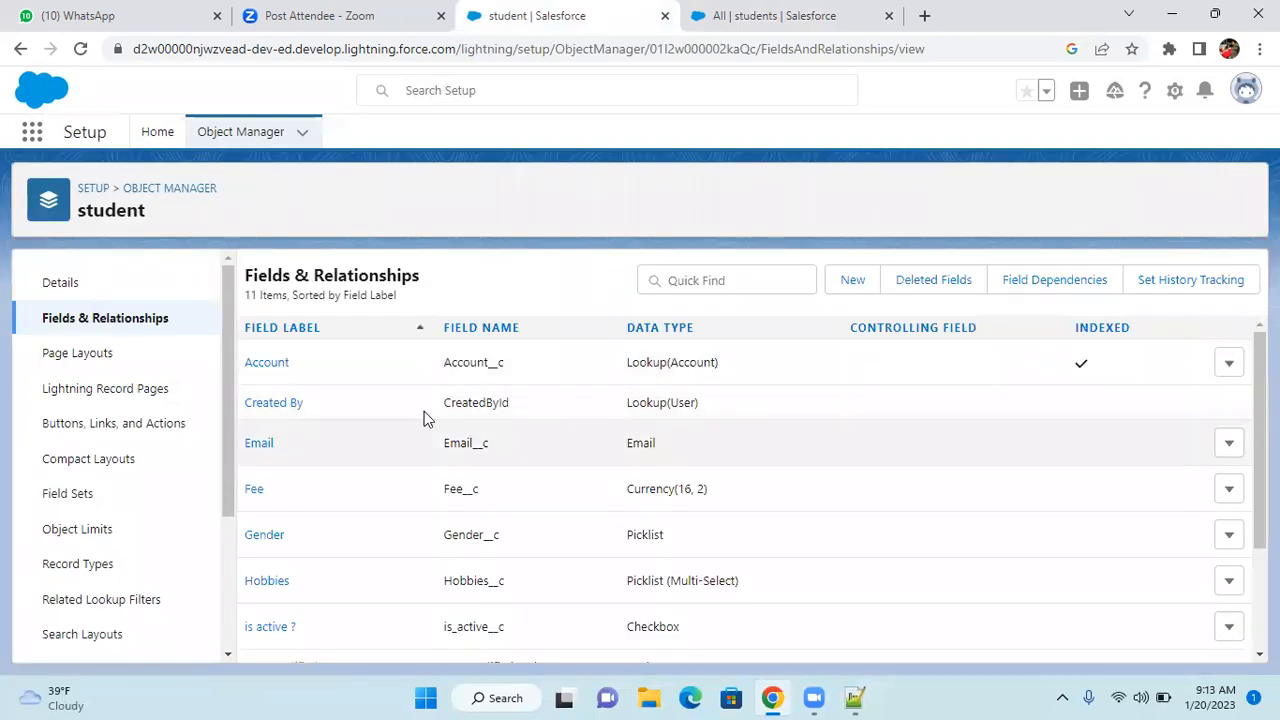
{"action": "scroll", "coordinate": [405, 445], "scroll_direction": "down", "scroll_amount": 3}
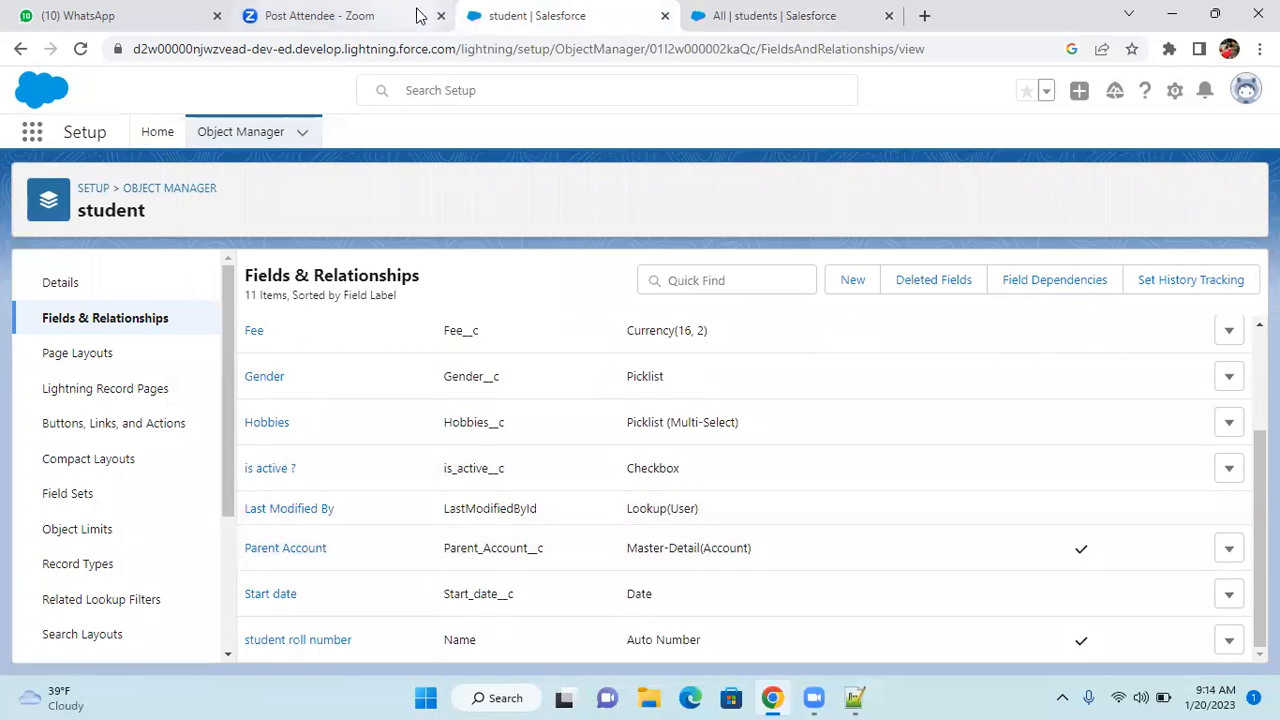
Step: Try to save a new student record with a fee of 23456 and no parent account
{"action": "left_click", "coordinate": [793, 10]}
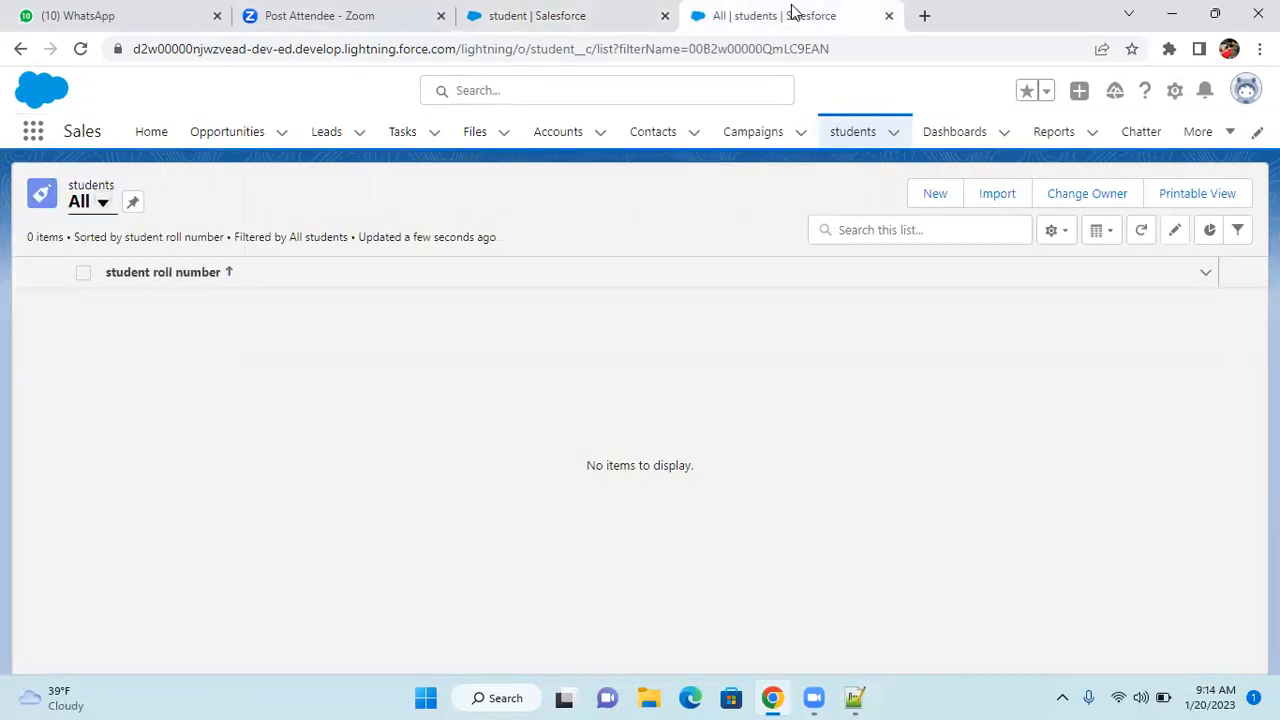
{"action": "left_click", "coordinate": [934, 194]}
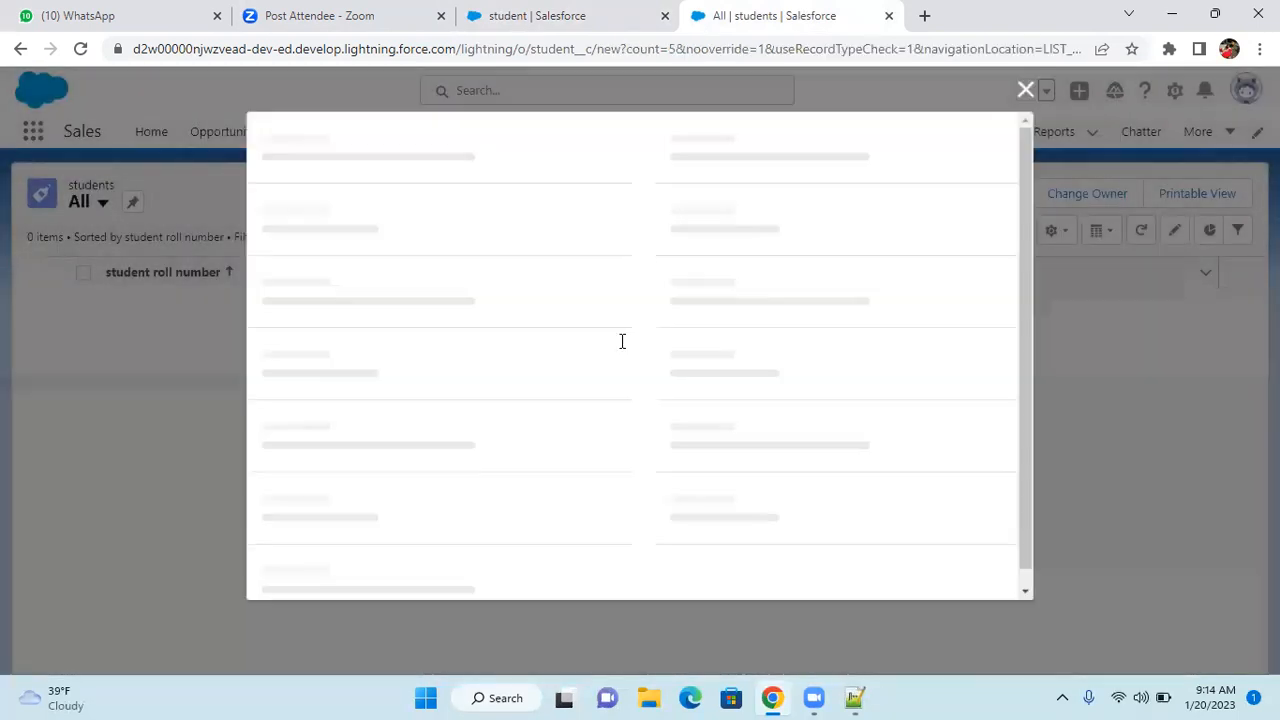
{"action": "left_click", "coordinate": [354, 336]}
{"action": "type", "text": "23456"}
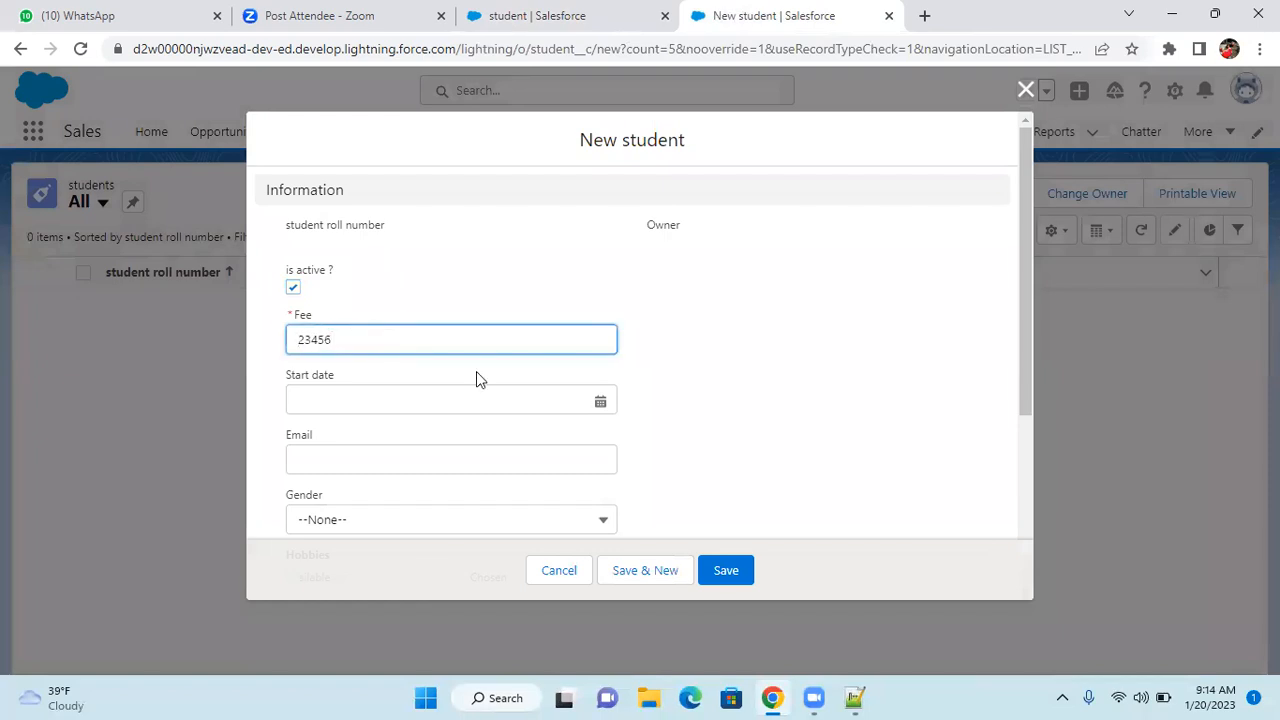
{"action": "left_click", "coordinate": [730, 570]}
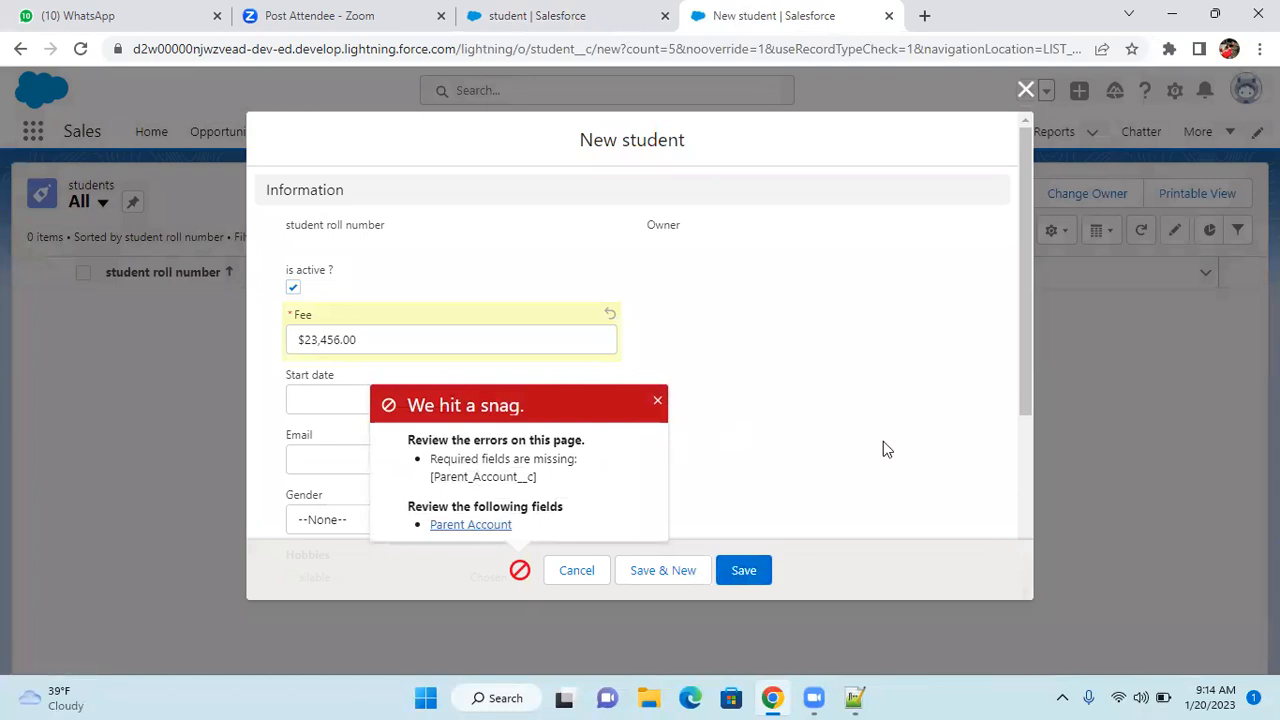
Step: Look through the new student form for the Parent Account field, retry saving the record, and cancel its creation
{"action": "scroll", "coordinate": [883, 441], "scroll_direction": "down", "scroll_amount": 3}
{"action": "left_click", "coordinate": [658, 403]}
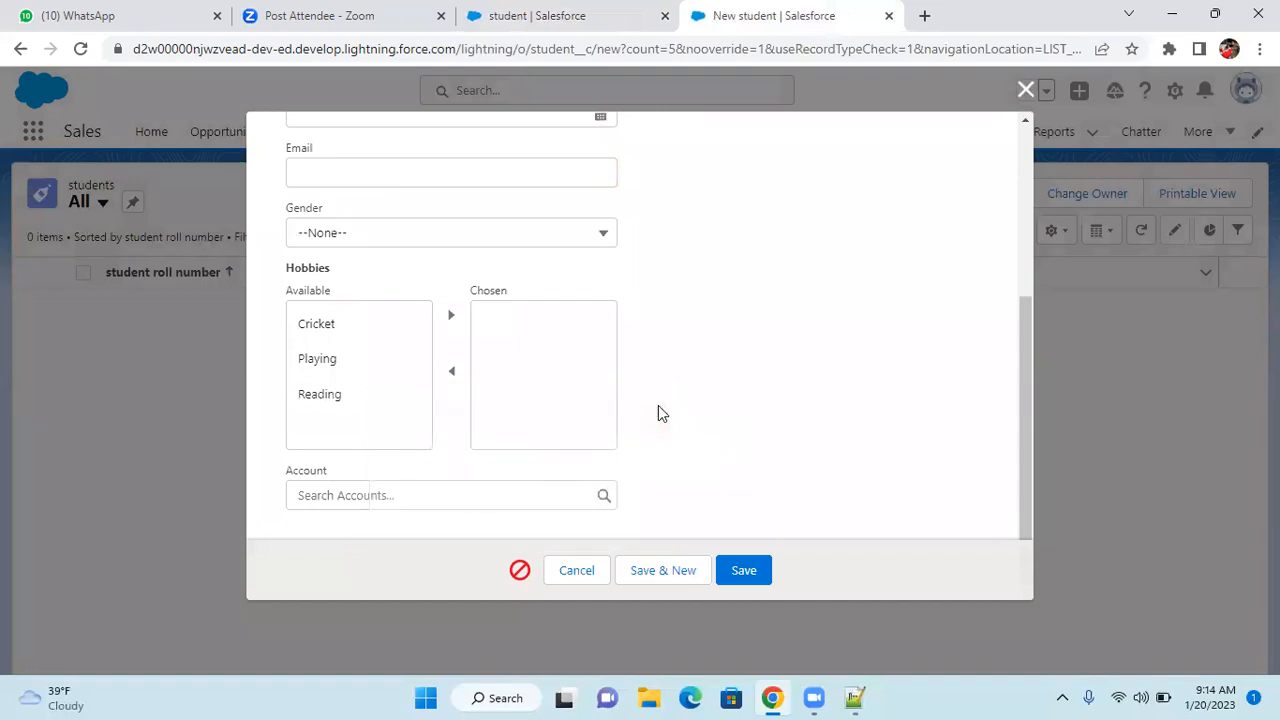
{"action": "scroll", "coordinate": [658, 405], "scroll_direction": "up", "scroll_amount": 5}
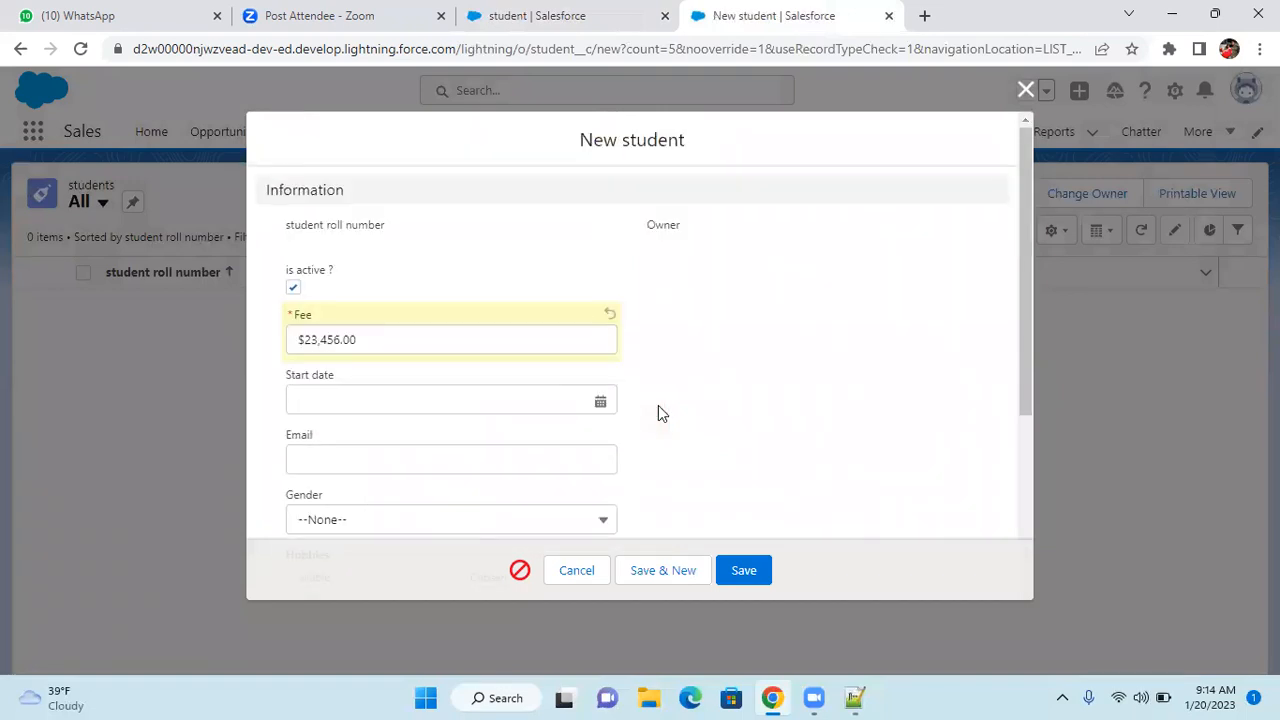
{"action": "scroll", "coordinate": [460, 446], "scroll_direction": "down", "scroll_amount": 3}
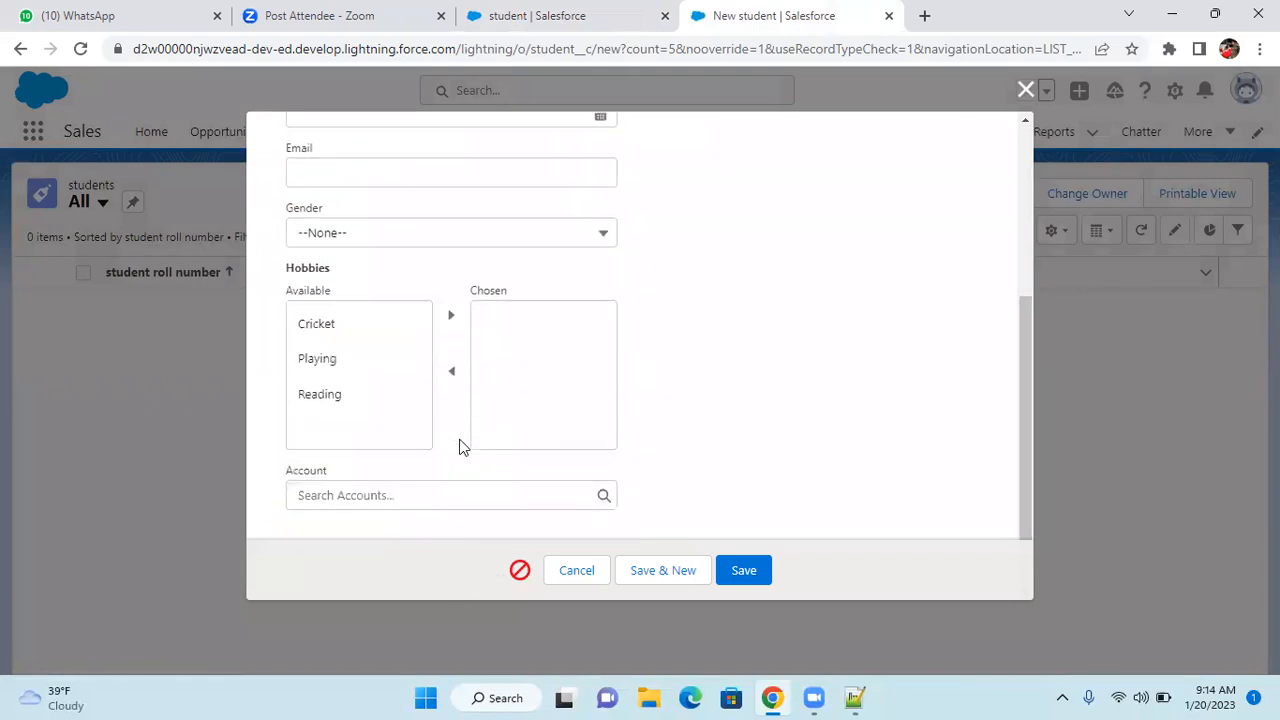
{"action": "left_click", "coordinate": [738, 570]}
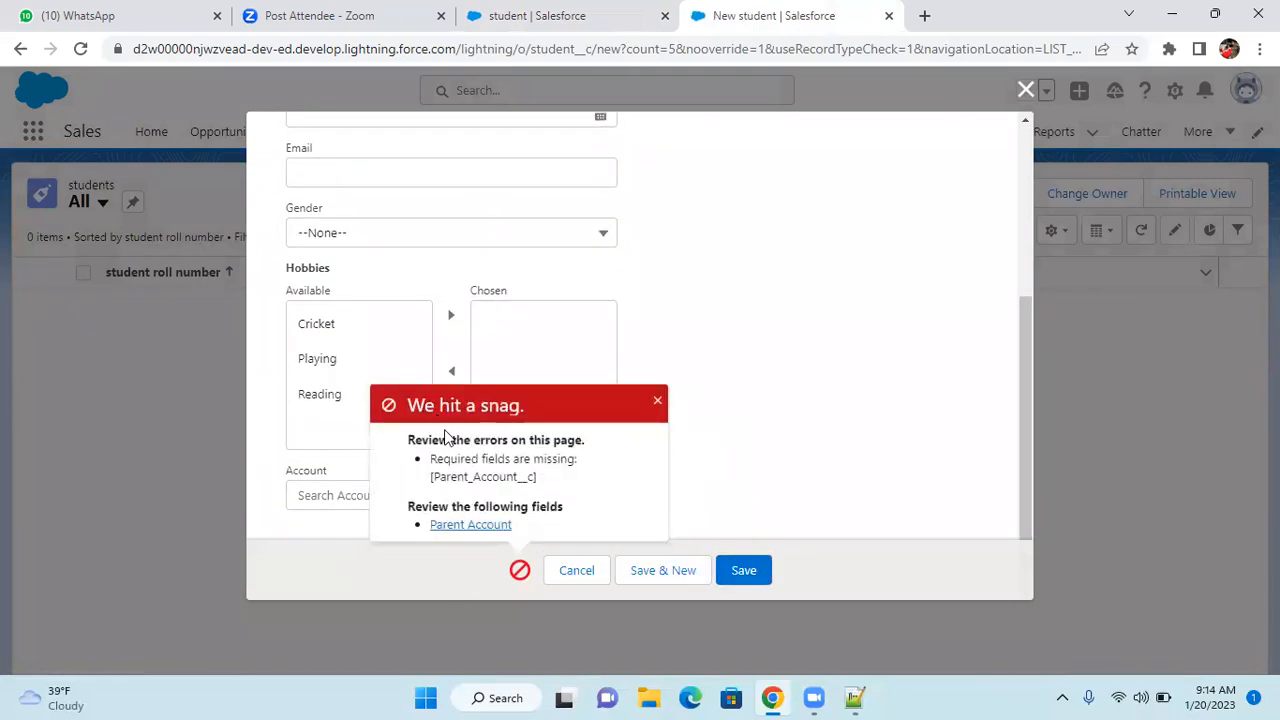
{"action": "left_click", "coordinate": [462, 526]}
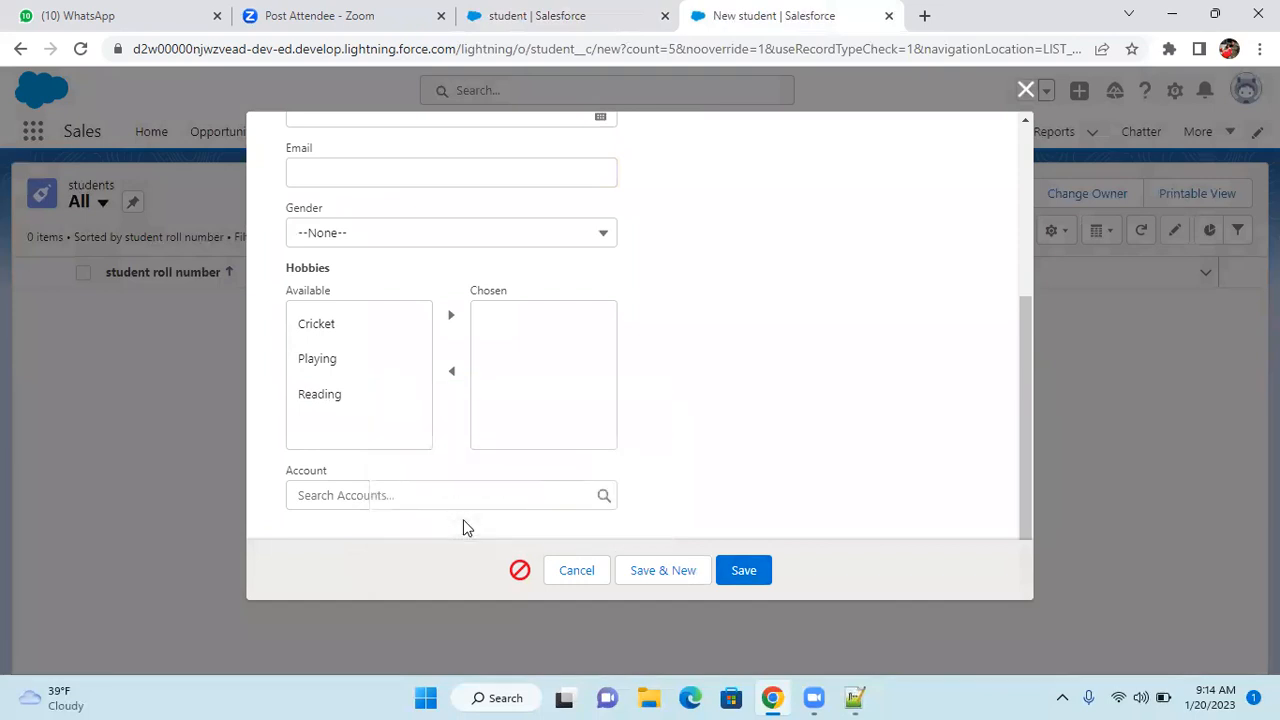
{"action": "left_click", "coordinate": [579, 572]}
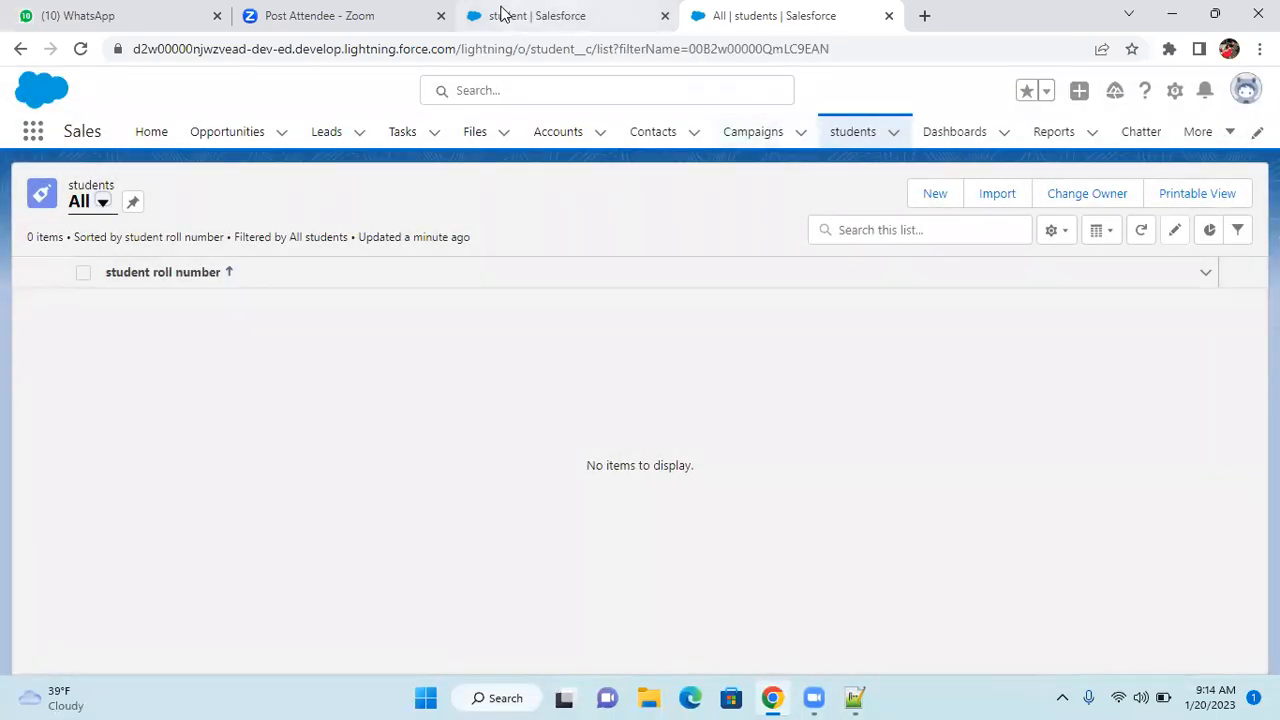
Step: Start a new custom field of type Formula on the student object and continue to the output type settings
{"action": "left_click", "coordinate": [502, 13]}
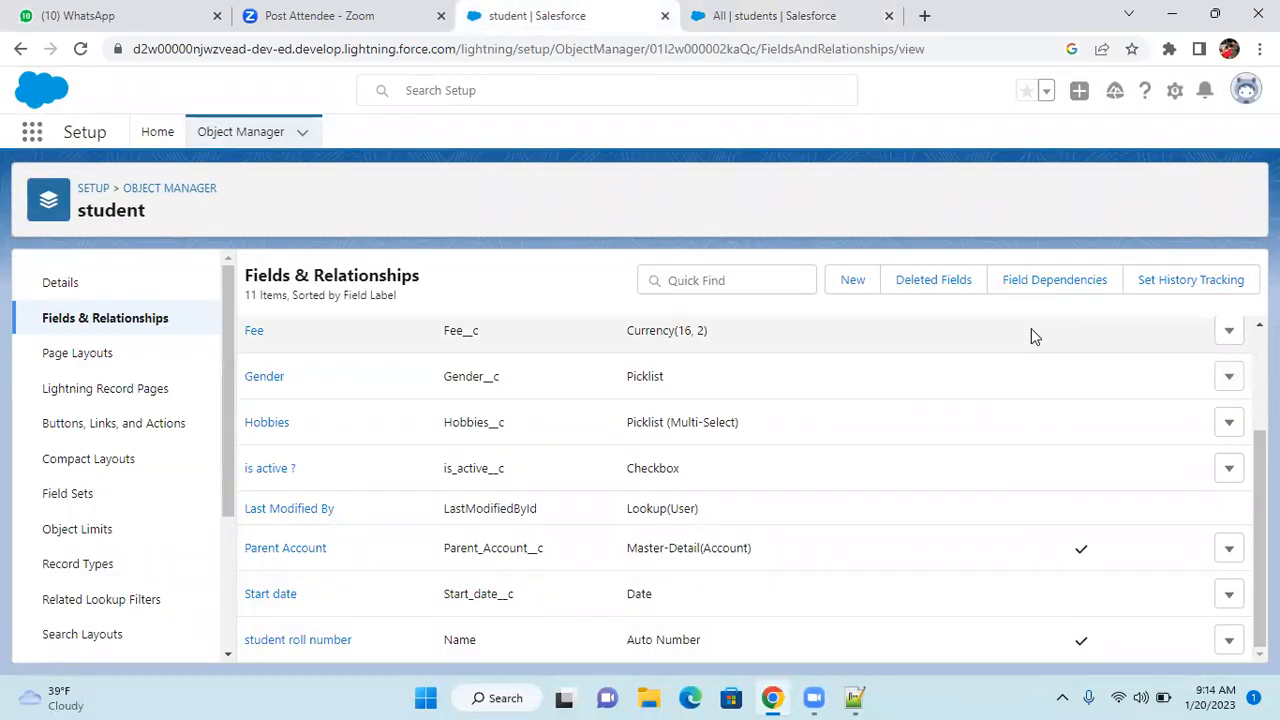
{"action": "left_click", "coordinate": [866, 289]}
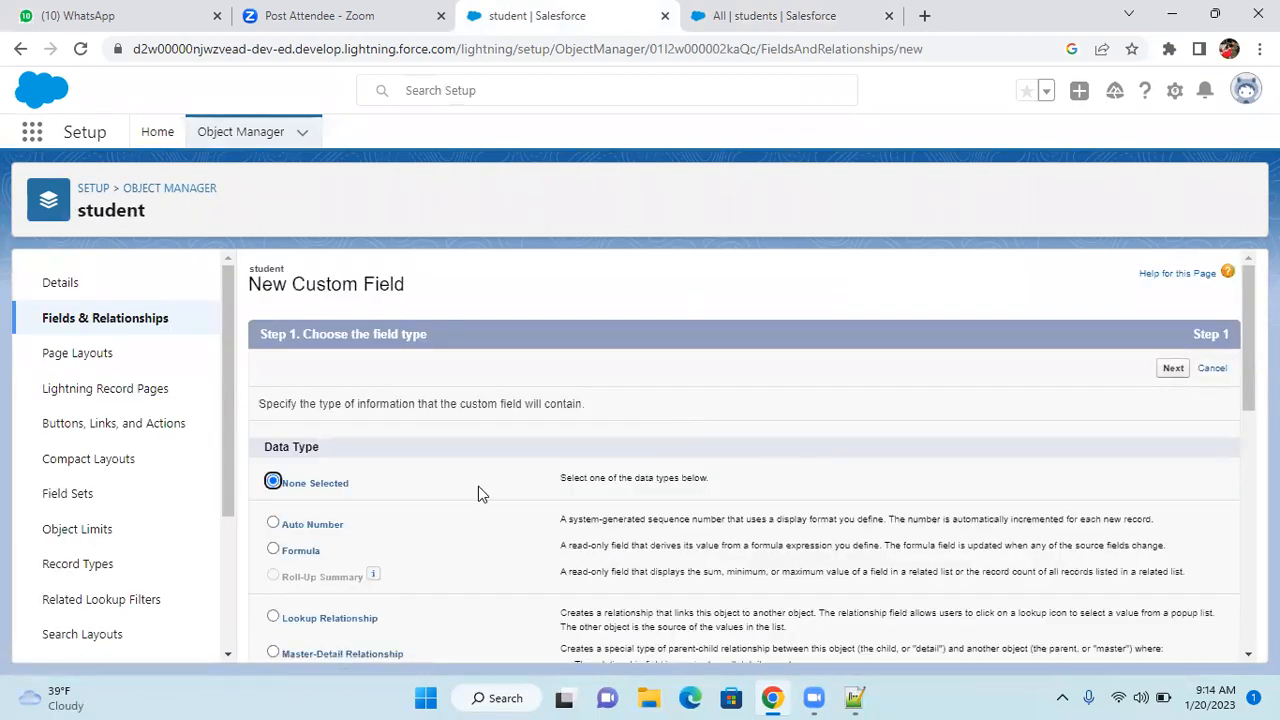
{"action": "left_click", "coordinate": [274, 550]}
{"action": "left_click", "coordinate": [1173, 370]}
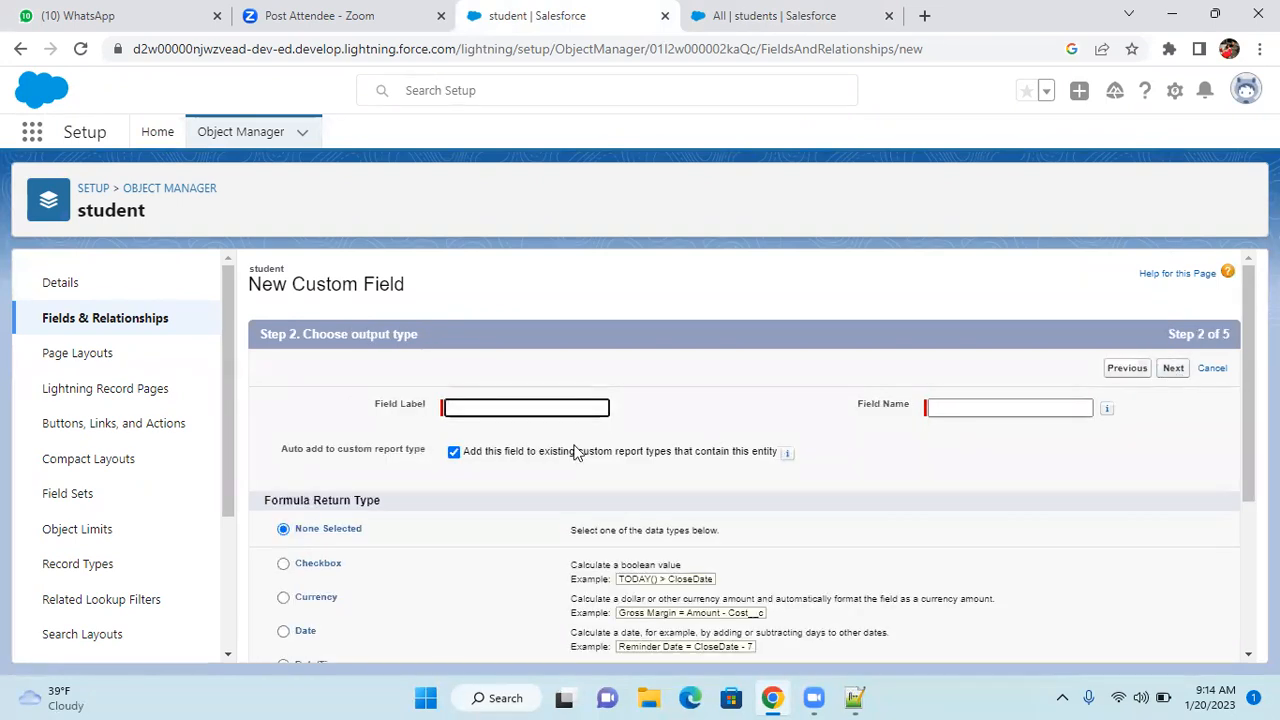
Step: Label the formula field Default Phone and let its field name fill in from the label
{"action": "left_click", "coordinate": [495, 402]}
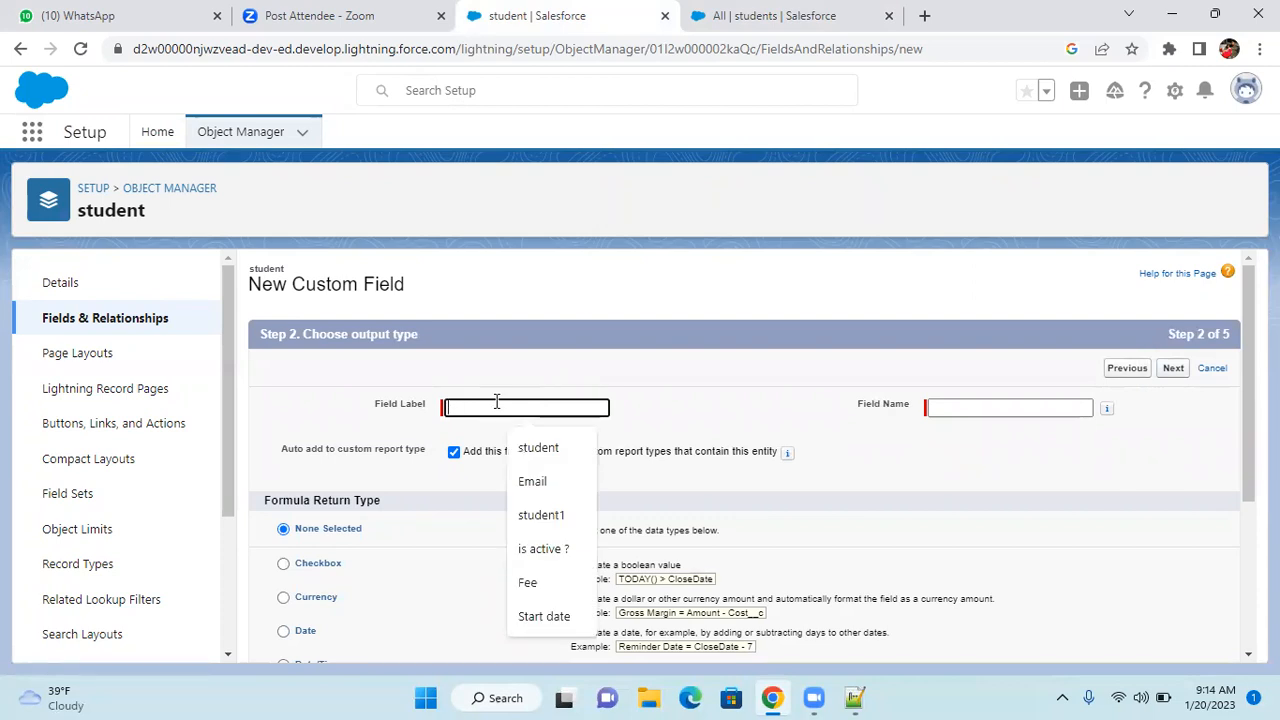
{"action": "type", "text": "Phone No"}
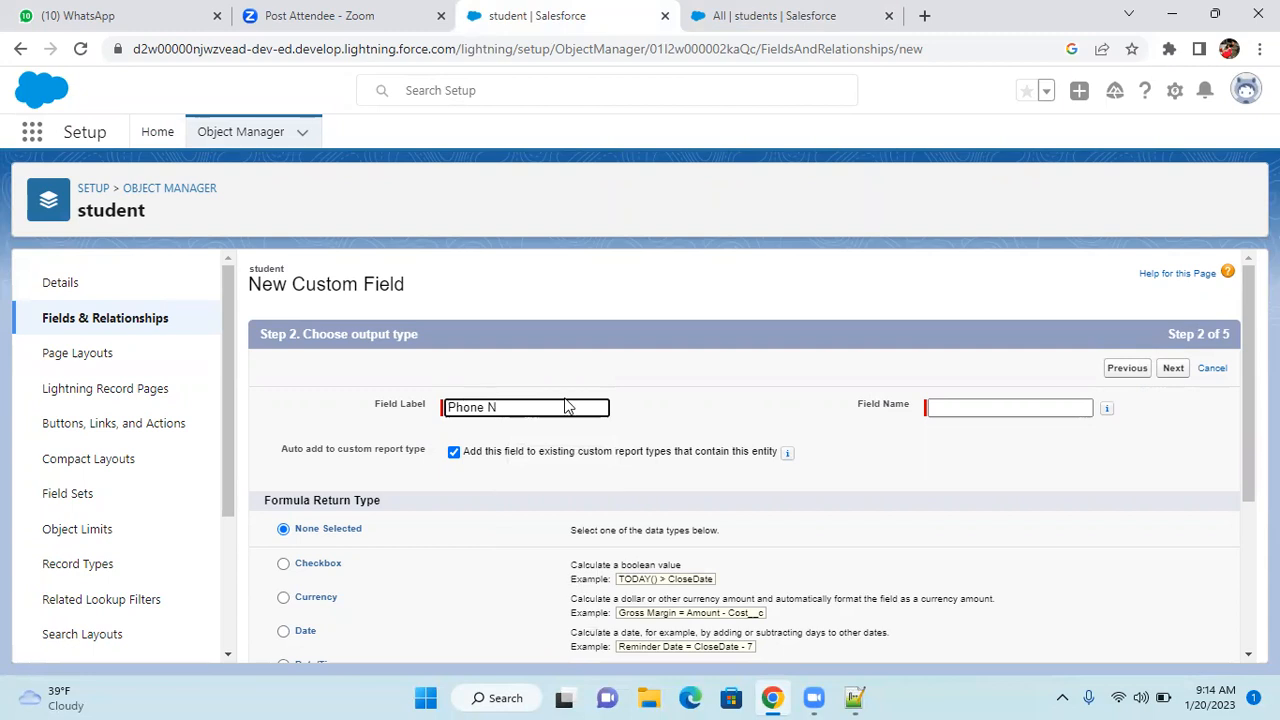
{"action": "key", "text": "BackSpace"}
{"action": "type", "text": "umber"}
{"action": "double_click", "coordinate": [497, 408]}
{"action": "key", "text": "BackSpace"}
{"action": "key", "text": "Home"}
{"action": "type", "text": "Default"}
{"action": "left_click", "coordinate": [716, 433]}
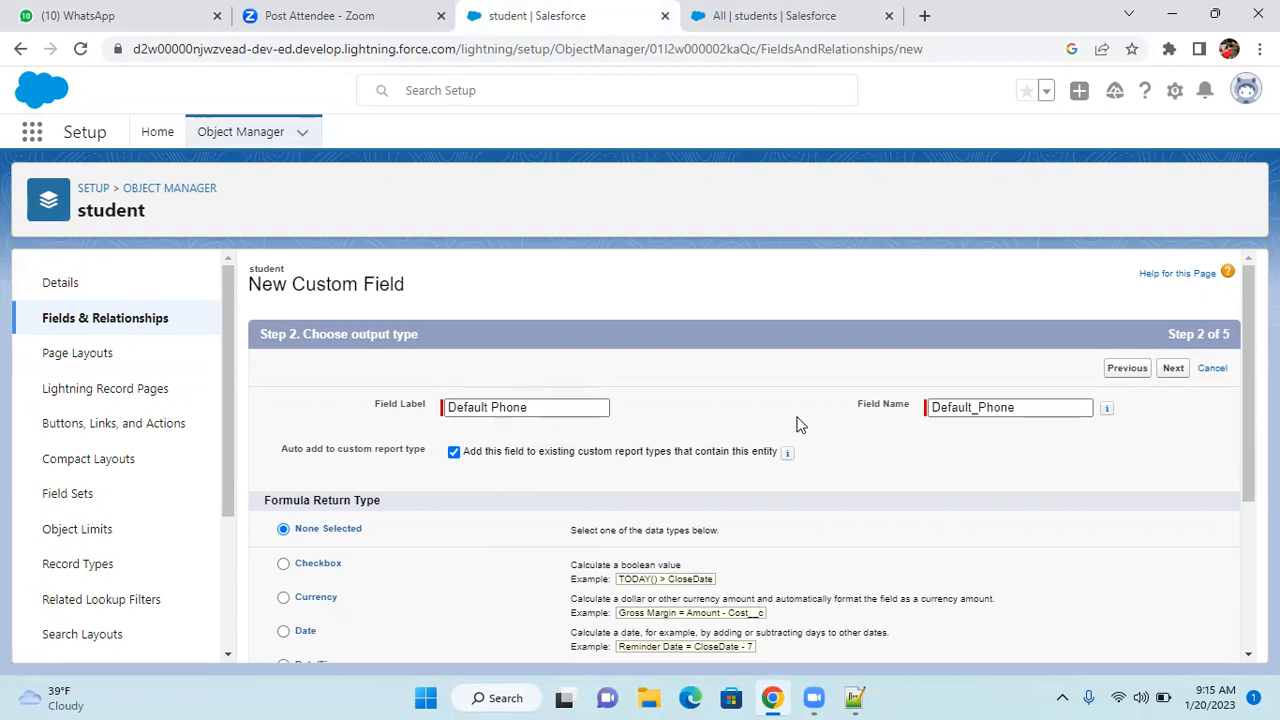
Step: Choose Text as the formula return type for Default Phone after trying Currency, Date, Date/Time and Number, and continue to the formula editor
{"action": "scroll", "coordinate": [392, 544], "scroll_direction": "down", "scroll_amount": 3}
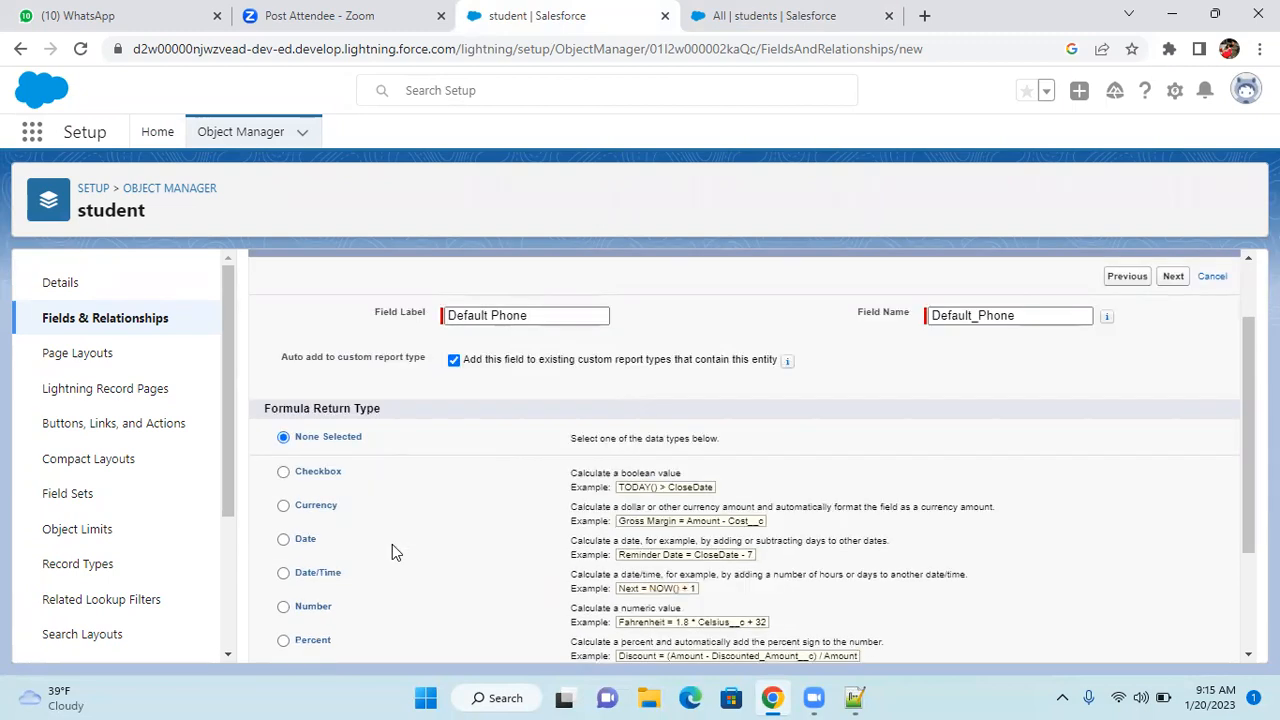
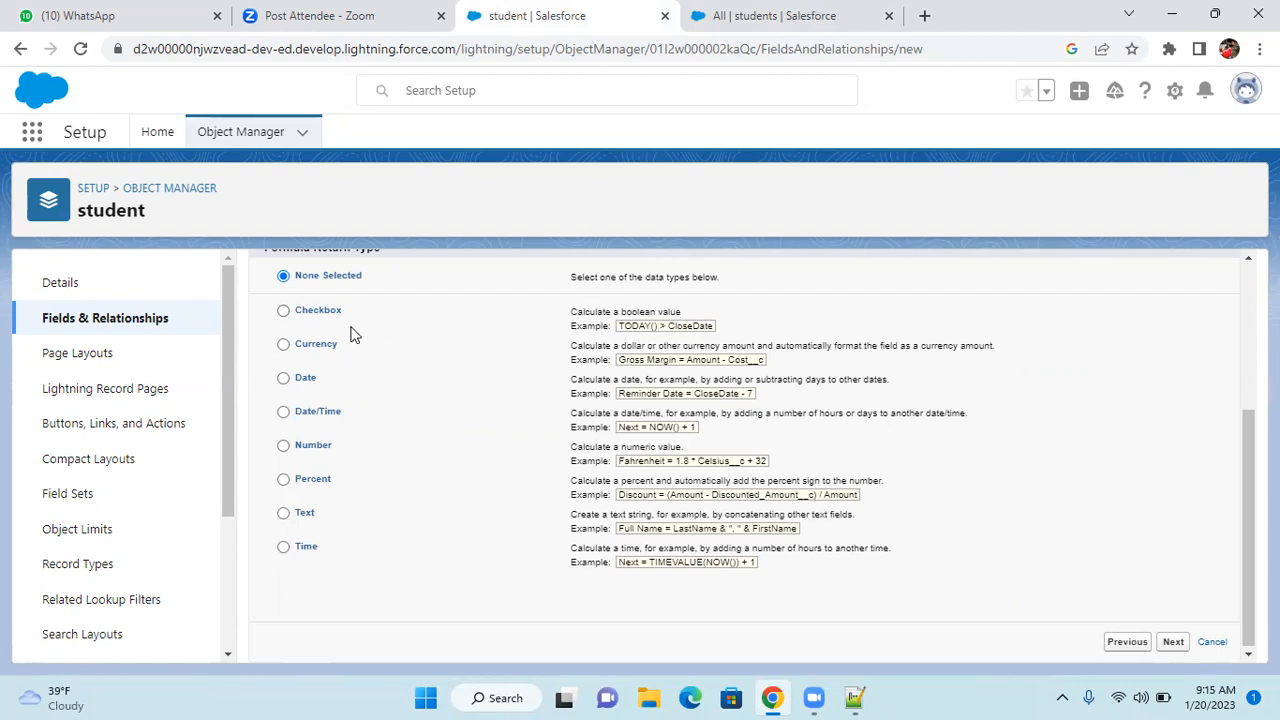
{"action": "left_click", "coordinate": [284, 348]}
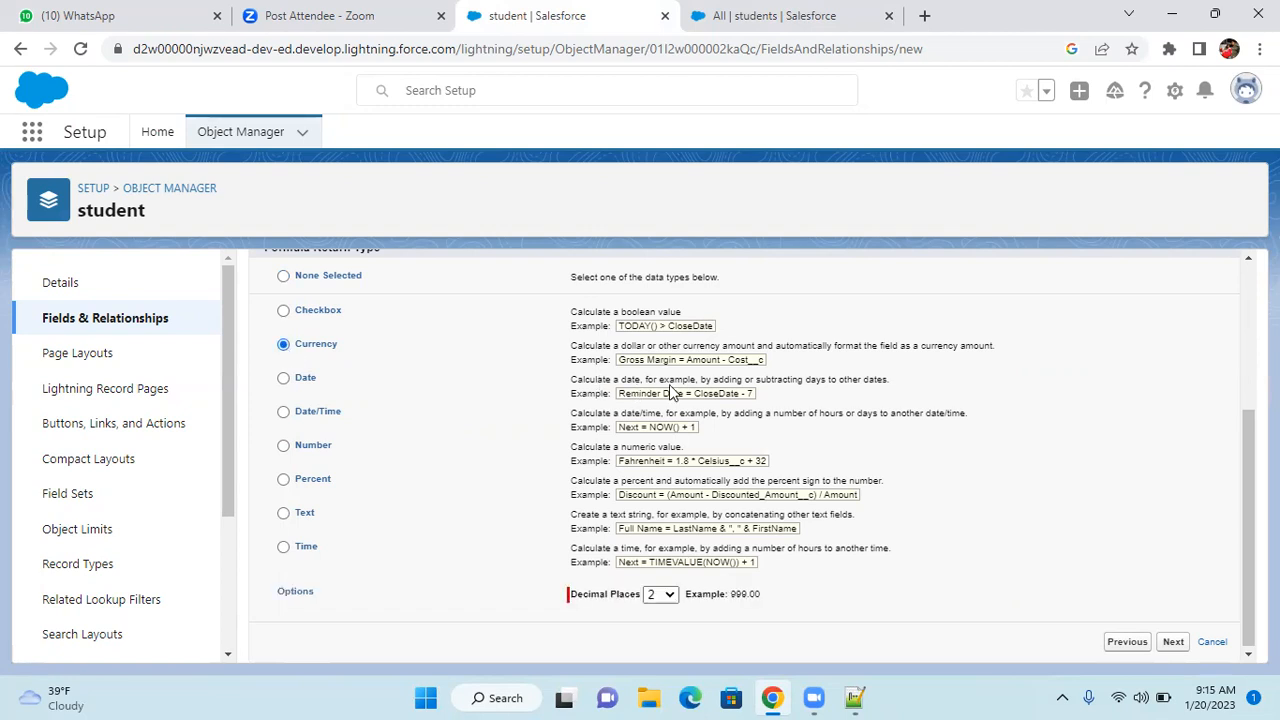
{"action": "left_click", "coordinate": [284, 380]}
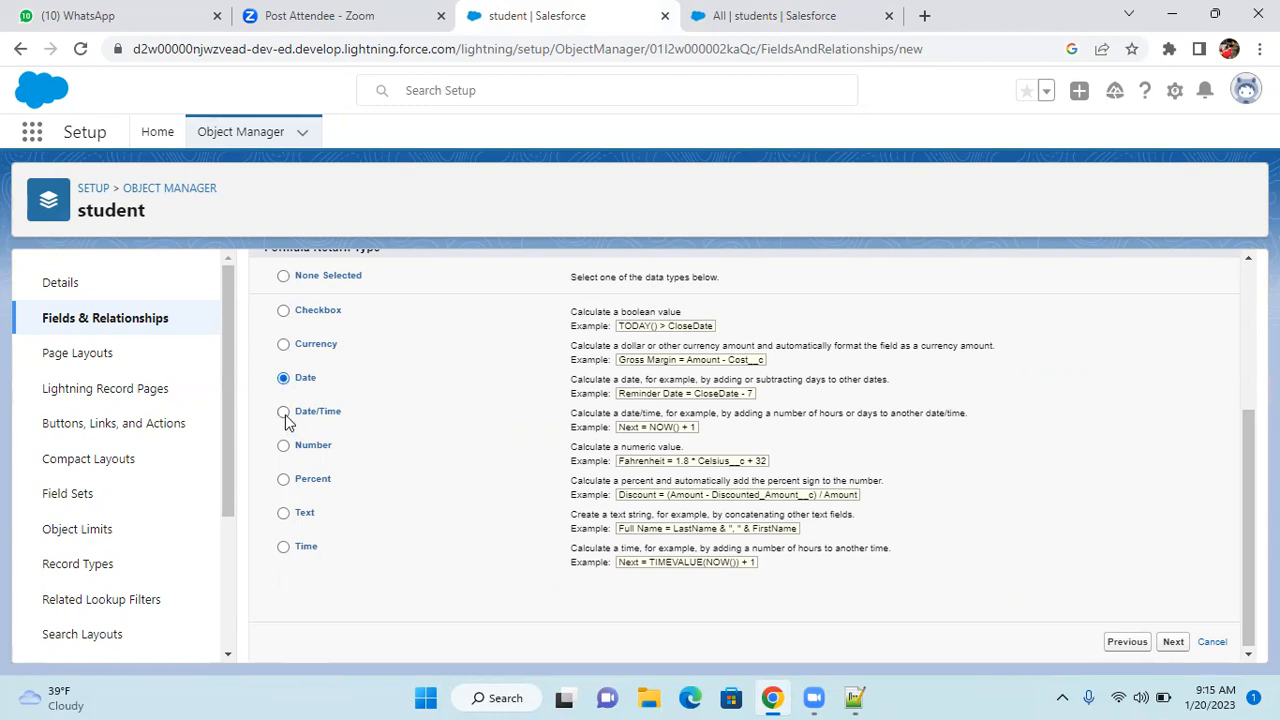
{"action": "left_click", "coordinate": [285, 416]}
{"action": "left_click", "coordinate": [284, 447]}
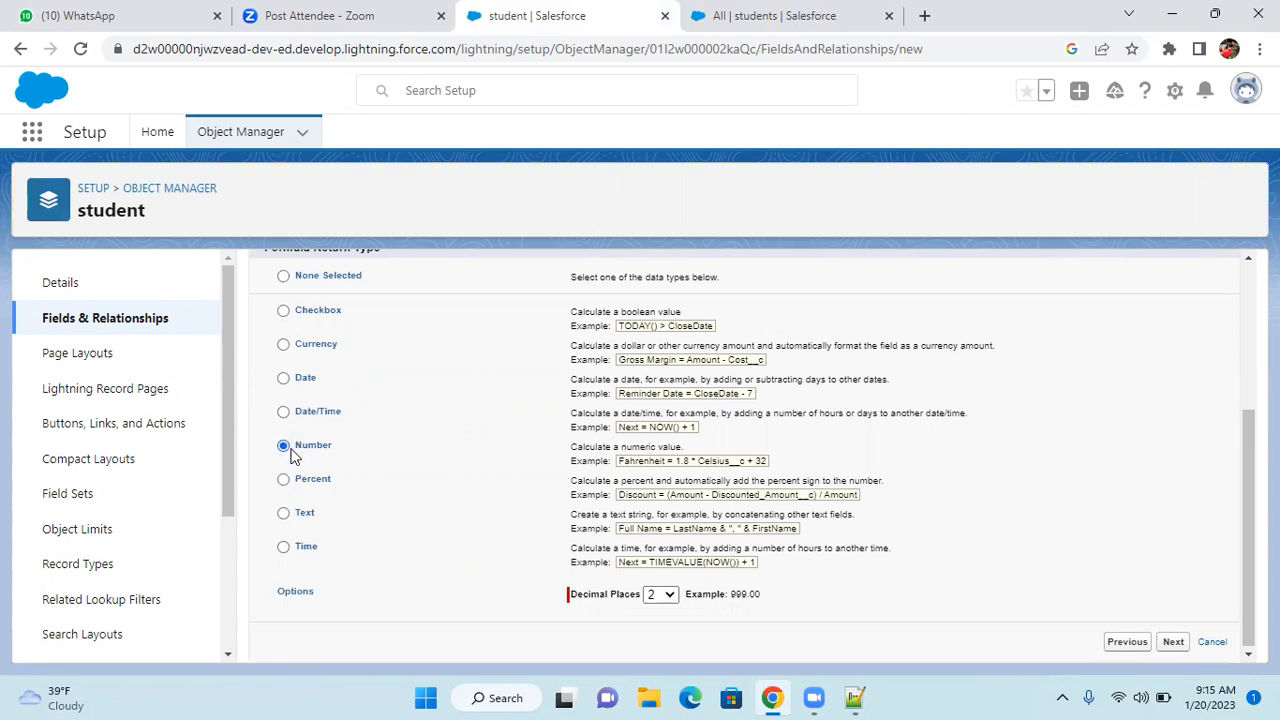
{"action": "left_click", "coordinate": [285, 513]}
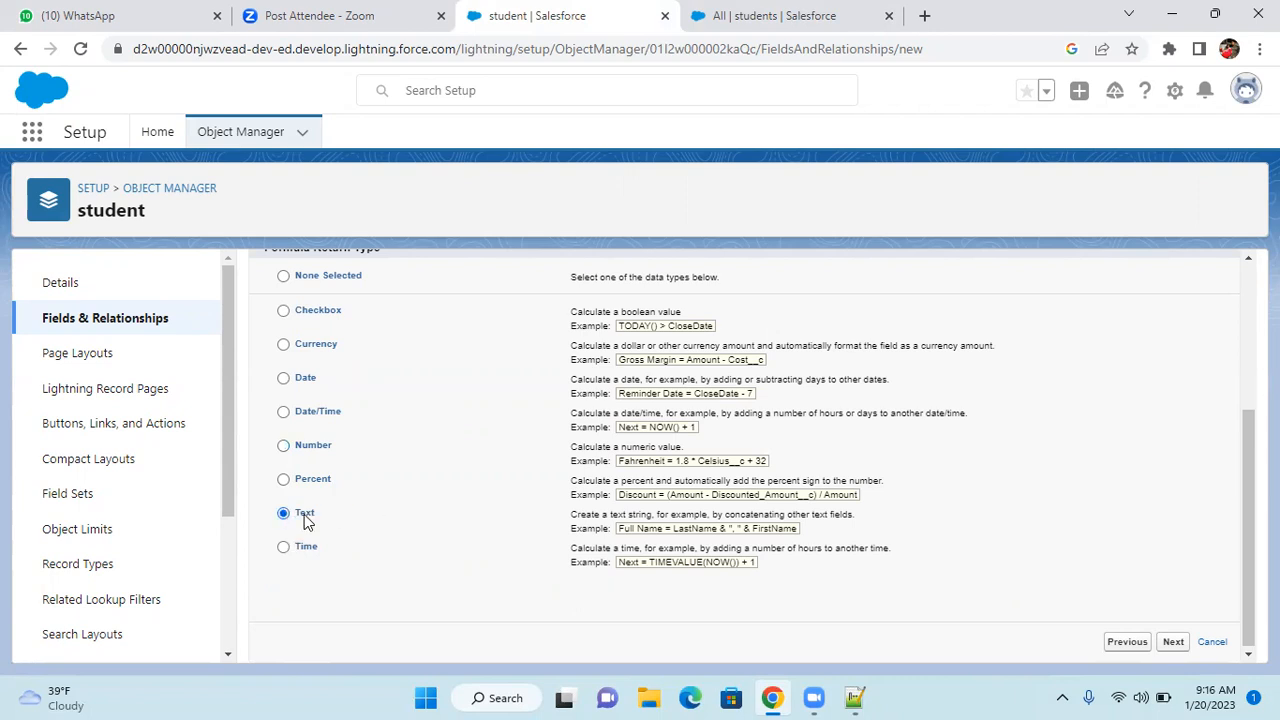
{"action": "left_click", "coordinate": [1174, 645]}
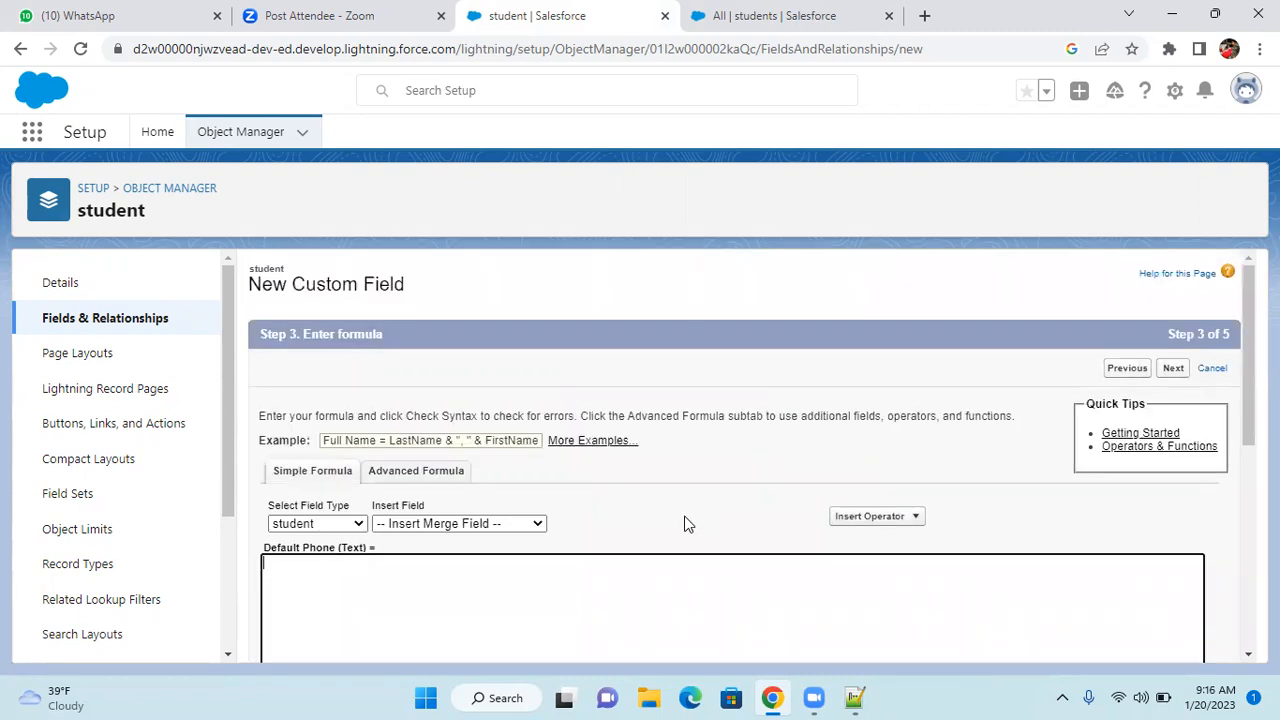
Step: Enter the default phone number in single quotes as the Default Phone formula, replacing the first number tried
{"action": "scroll", "coordinate": [686, 523], "scroll_direction": "down", "scroll_amount": 2}
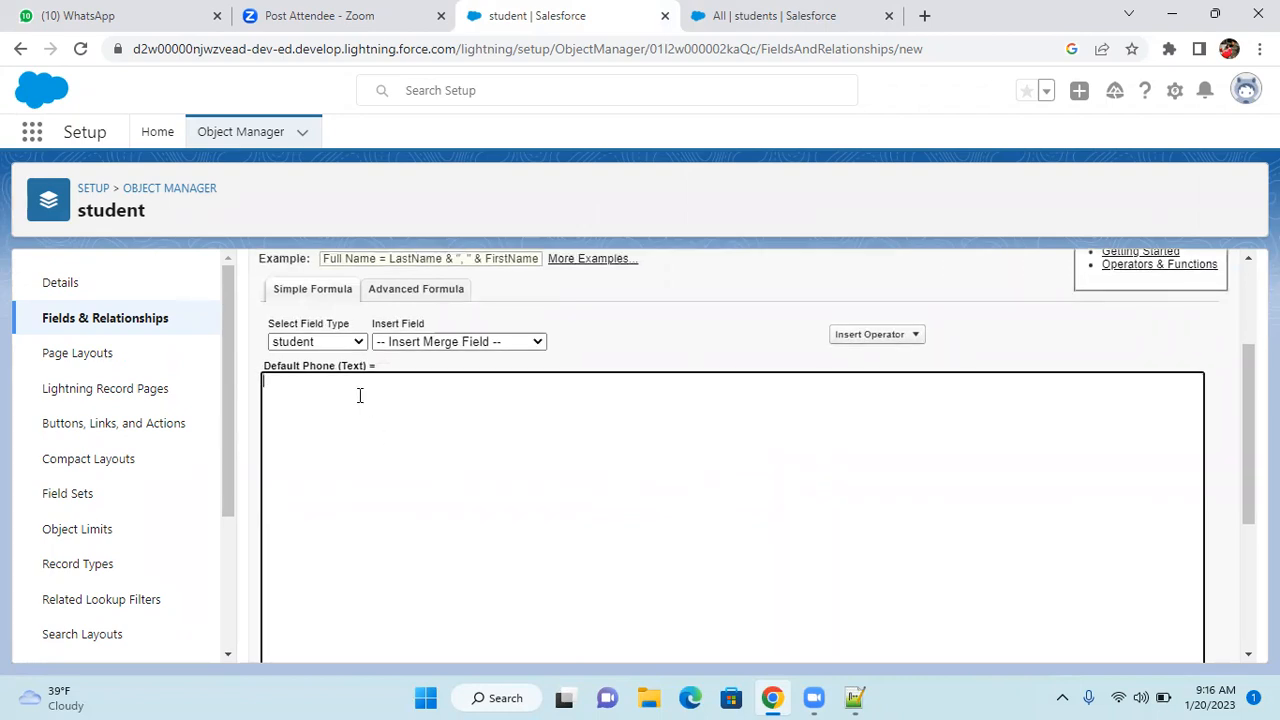
{"action": "type", "text": "9,99,999"}
{"action": "left_click_drag", "start_coordinate": [331, 380], "coordinate": [262, 378]}
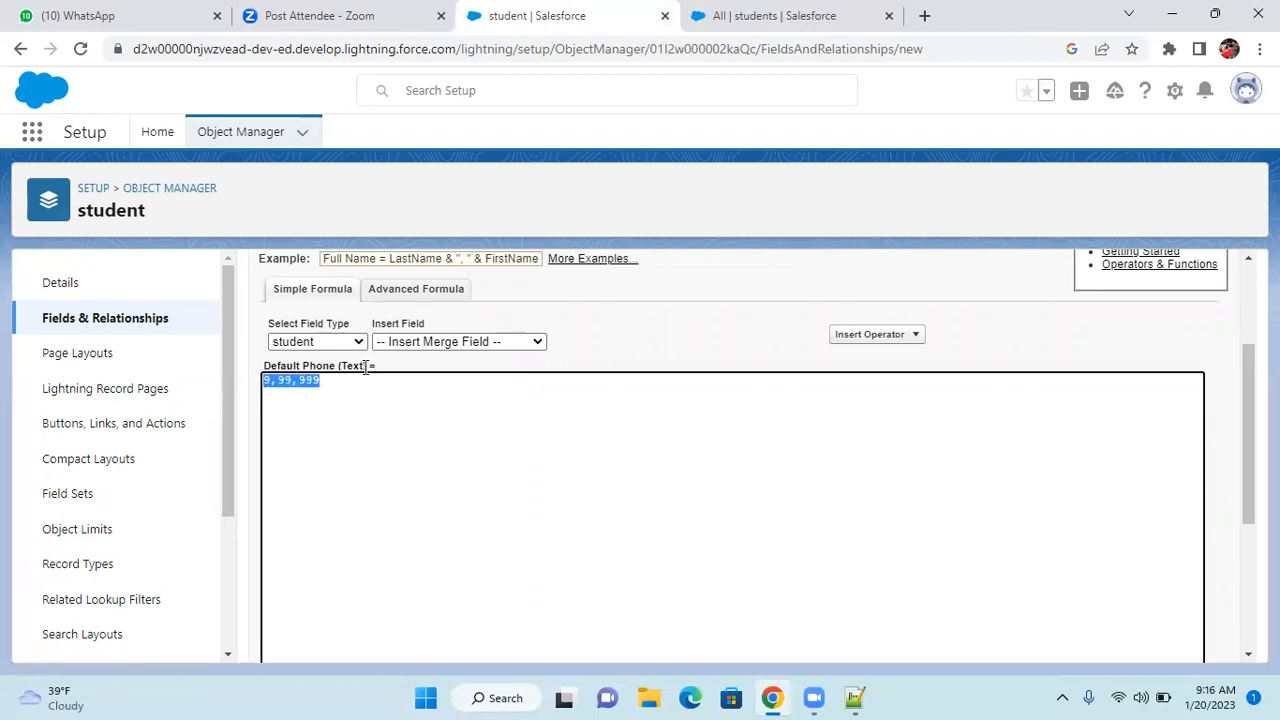
{"action": "key", "text": "BackSpace"}
{"action": "type", "text": "123456789"}
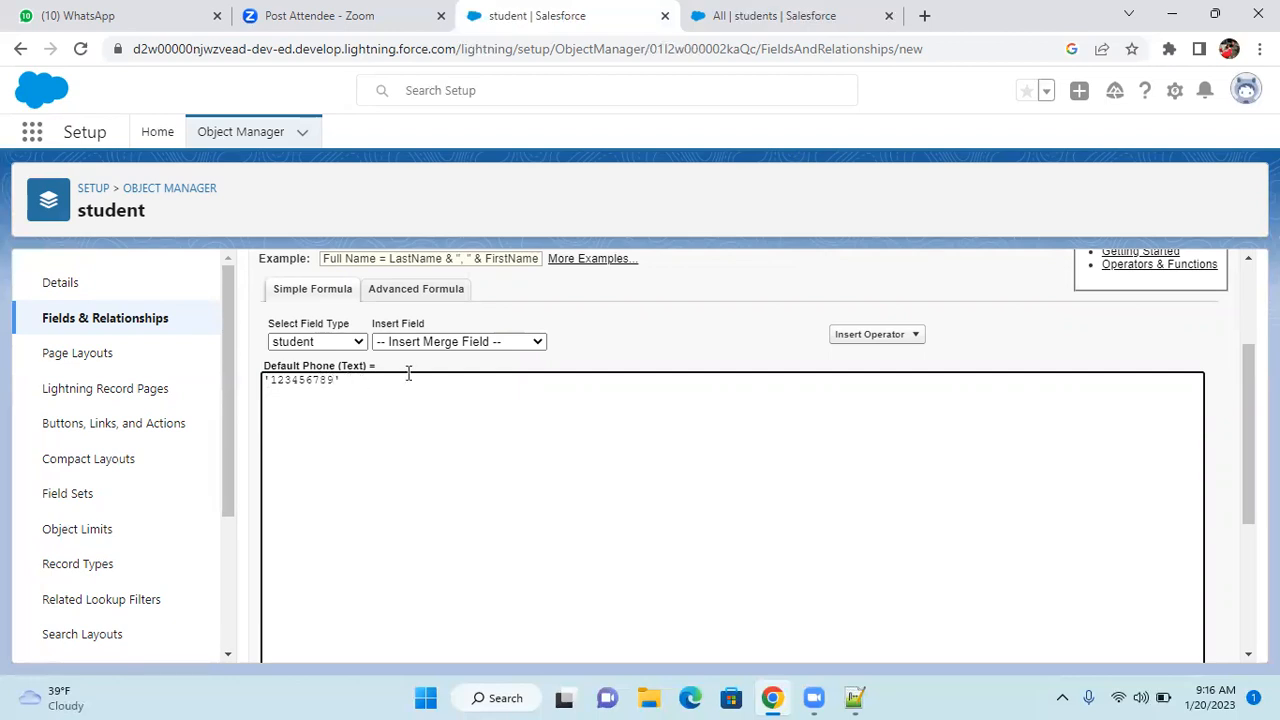
Step: Try to continue with the quotes removed from the phone number in the formula, and check the syntax feedback
{"action": "scroll", "coordinate": [408, 373], "scroll_direction": "down", "scroll_amount": 5}
{"action": "scroll", "coordinate": [408, 373], "scroll_direction": "up", "scroll_amount": 5}
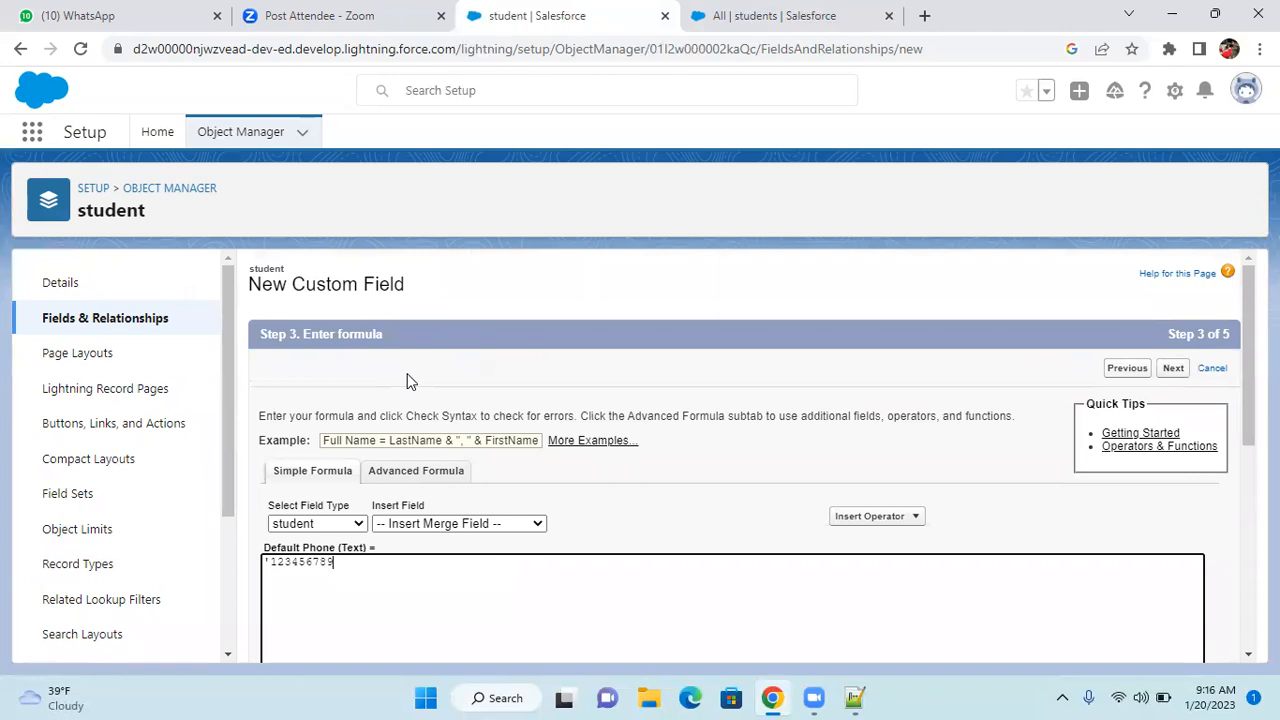
{"action": "left_click", "coordinate": [266, 563]}
{"action": "scroll", "coordinate": [1000, 478], "scroll_direction": "down", "scroll_amount": 5}
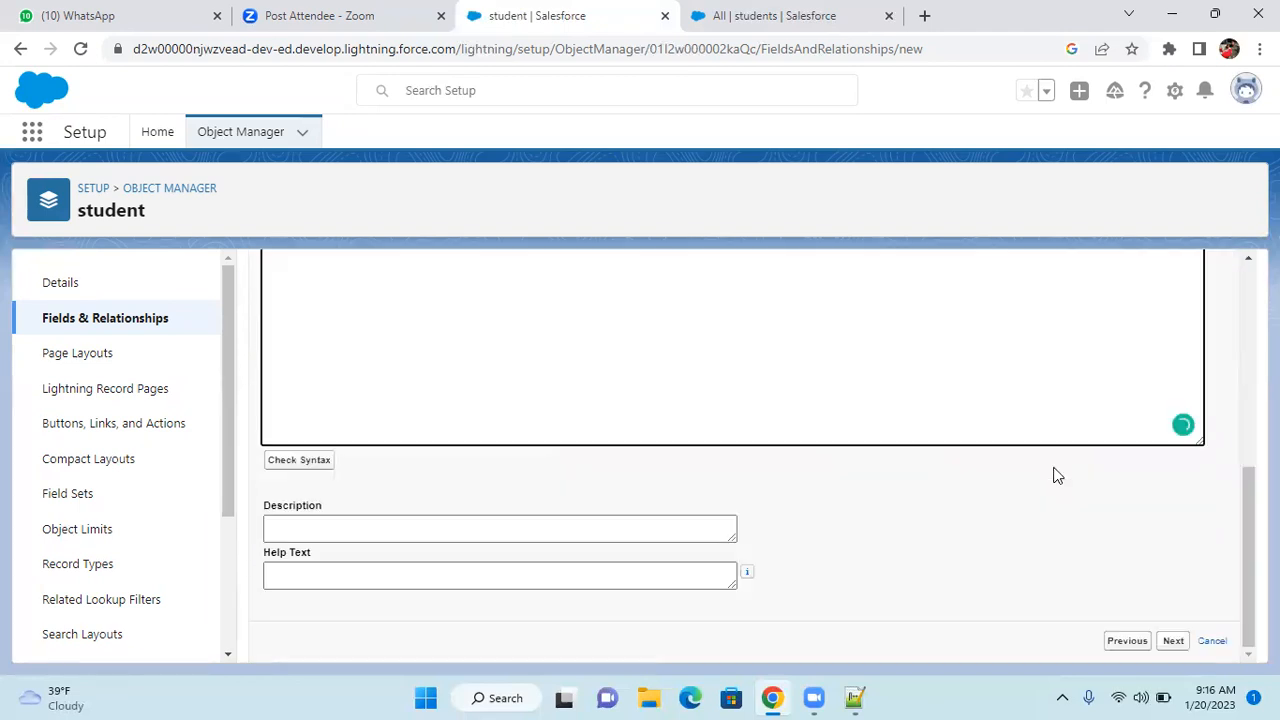
{"action": "left_click", "coordinate": [1176, 642]}
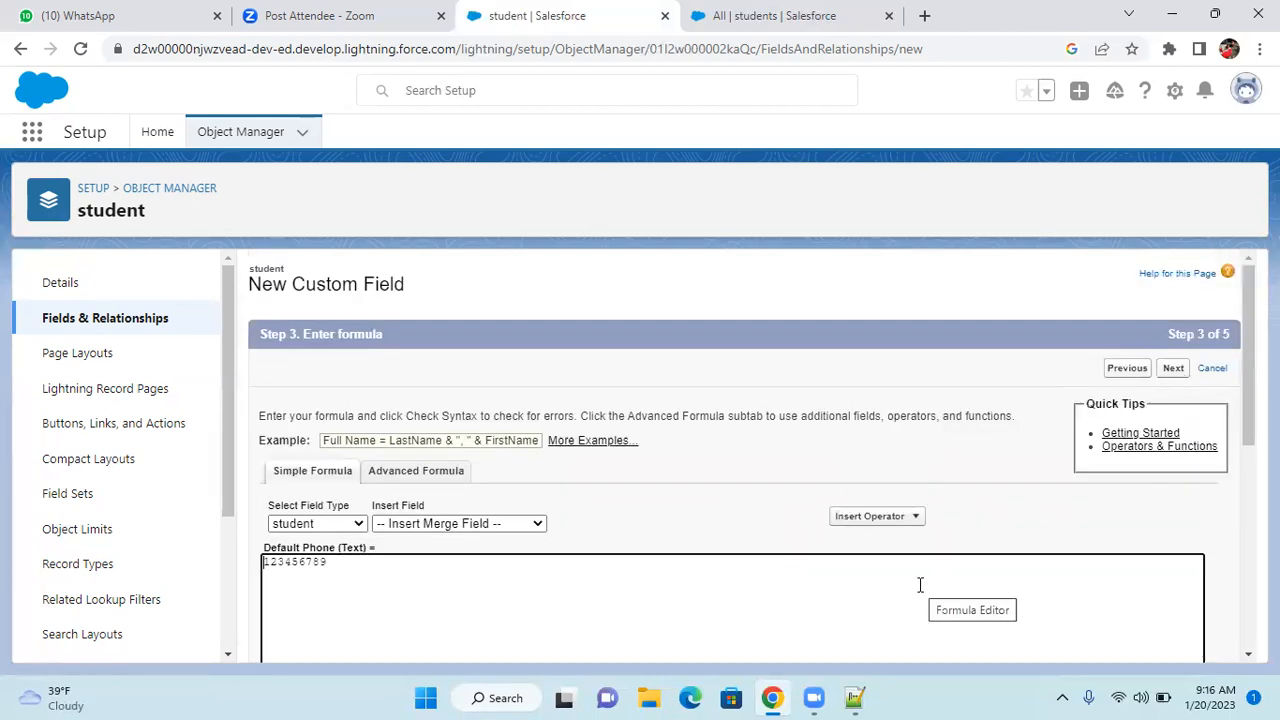
{"action": "scroll", "coordinate": [740, 543], "scroll_direction": "down", "scroll_amount": 5}
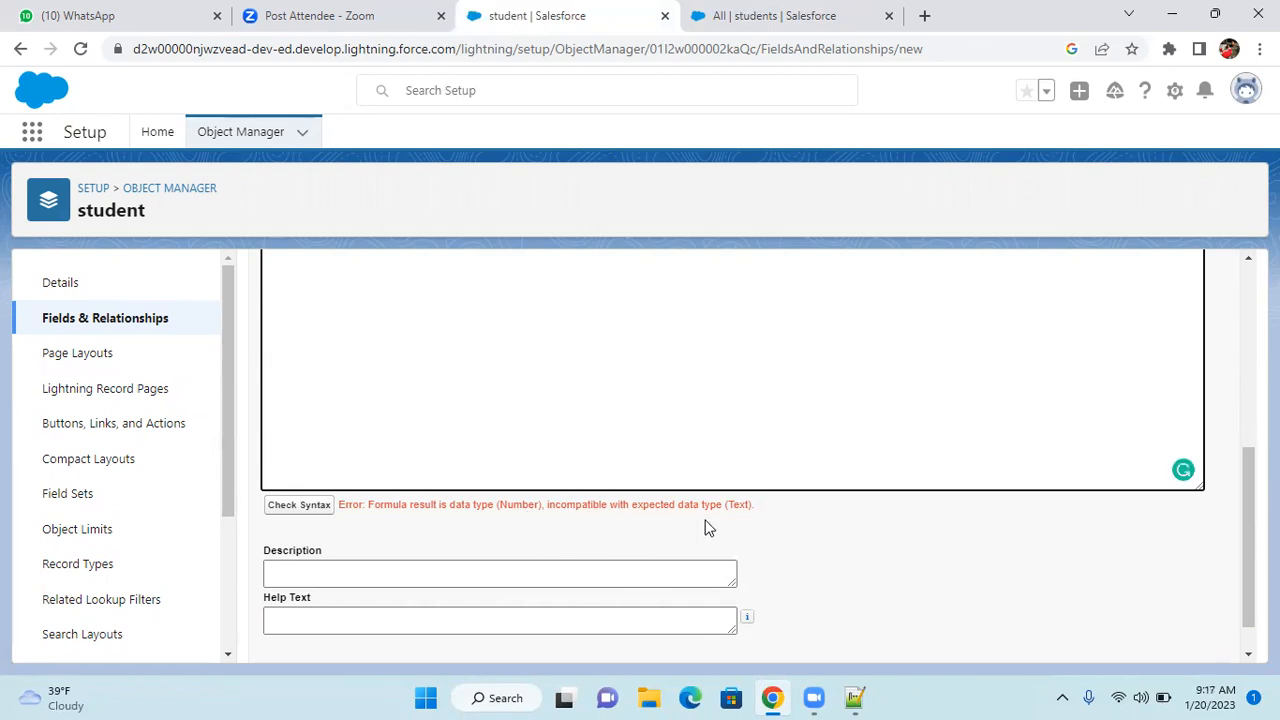
{"action": "left_click_drag", "start_coordinate": [753, 510], "coordinate": [470, 505]}
Step: Wrap the phone number in the formula in single quotes and continue to the field-level security settings
{"action": "scroll", "coordinate": [470, 504], "scroll_direction": "up", "scroll_amount": 3}
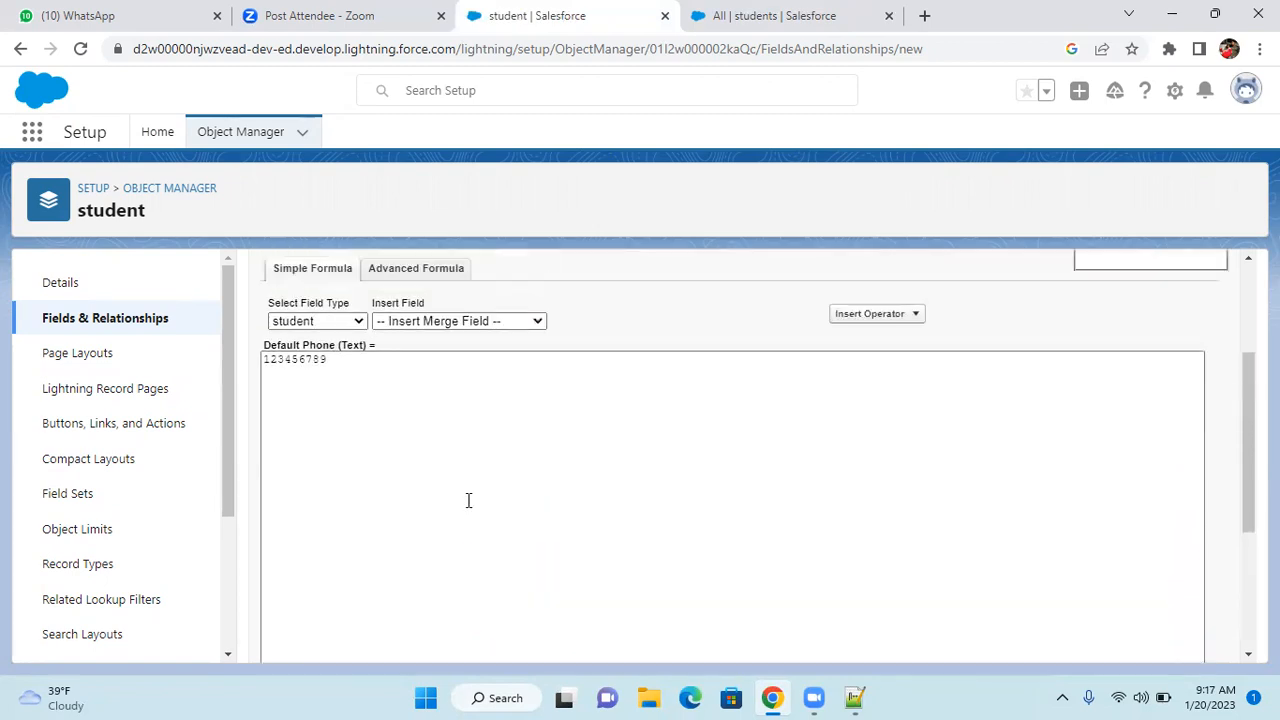
{"action": "left_click", "coordinate": [274, 368]}
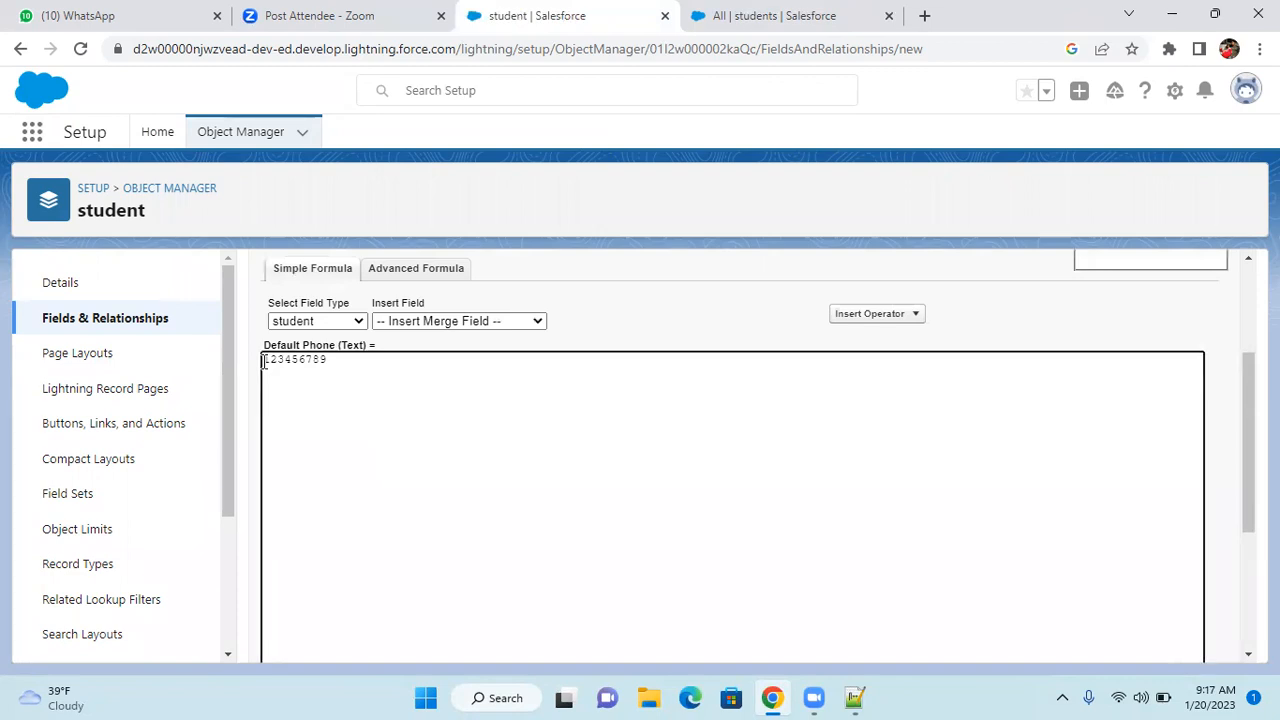
{"action": "type", "text": "'"}
{"action": "left_click", "coordinate": [357, 350]}
{"action": "type", "text": "'"}
{"action": "scroll", "coordinate": [663, 410], "scroll_direction": "down", "scroll_amount": 3}
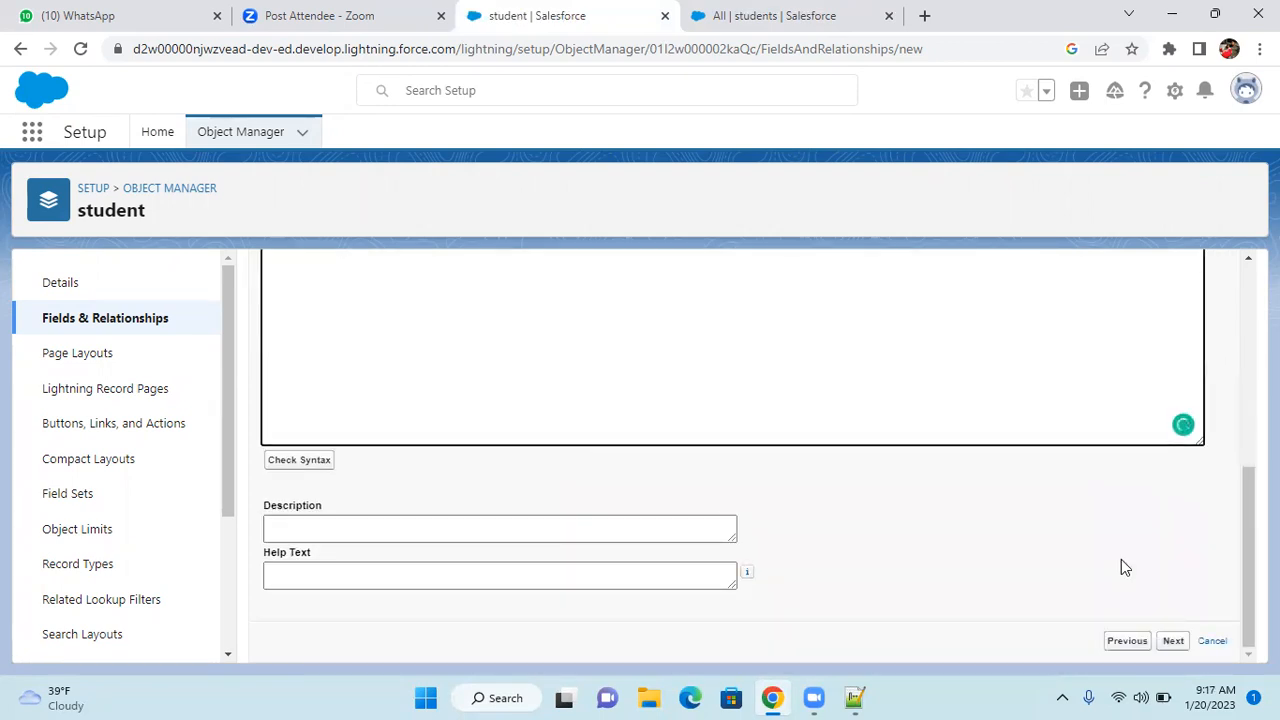
{"action": "left_click", "coordinate": [1174, 641]}
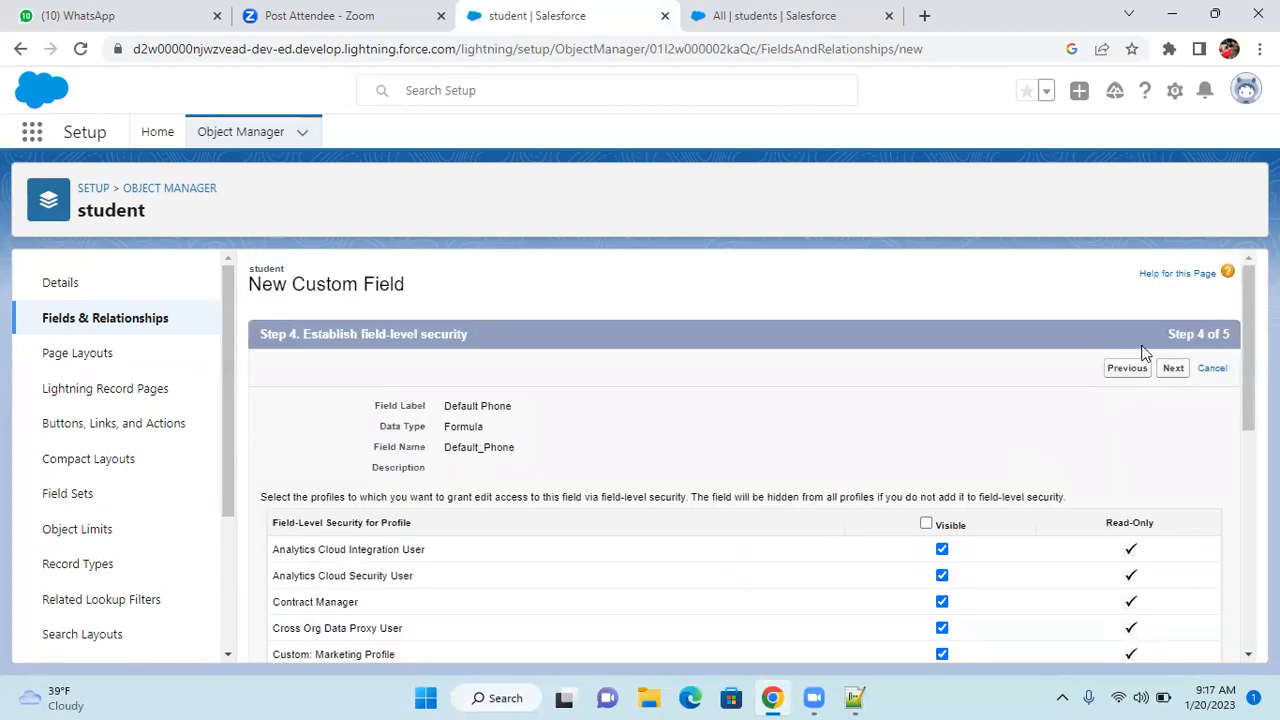
Step: Keep the default field-level security and the student Layout assignment, rechecking the security settings, and save the Default Phone field
{"action": "left_click", "coordinate": [1173, 370]}
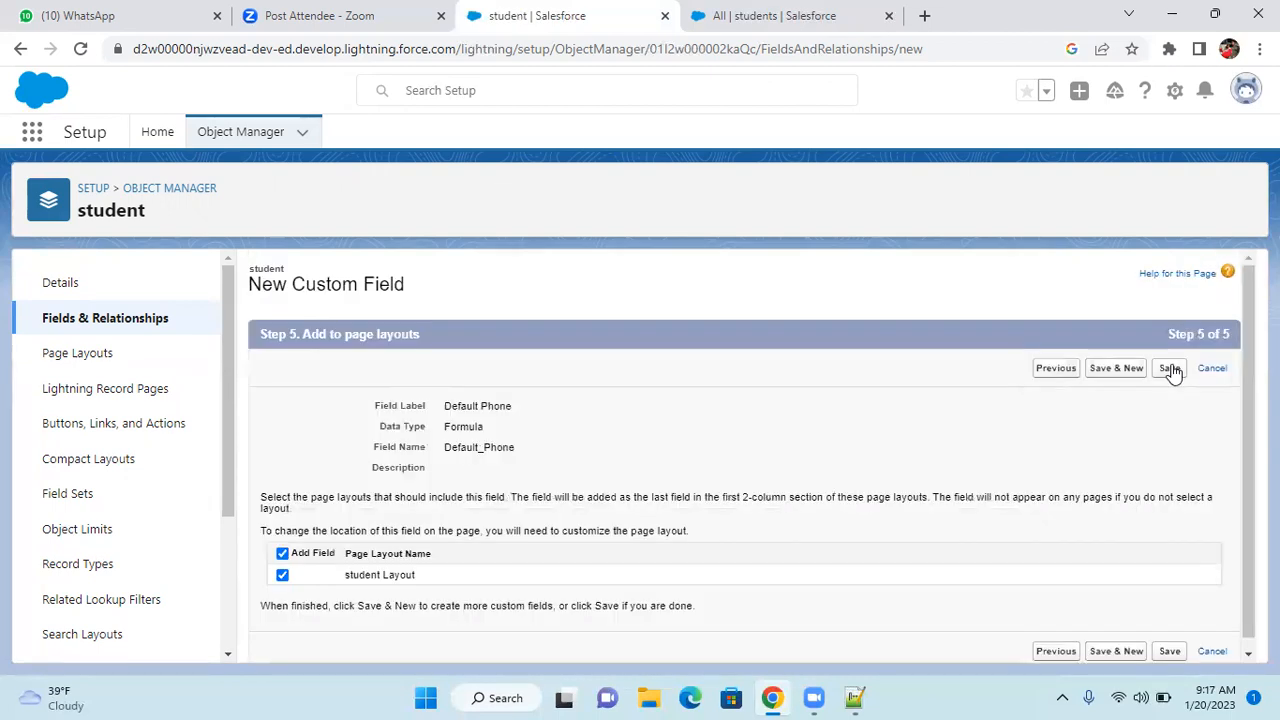
{"action": "left_click", "coordinate": [1058, 368]}
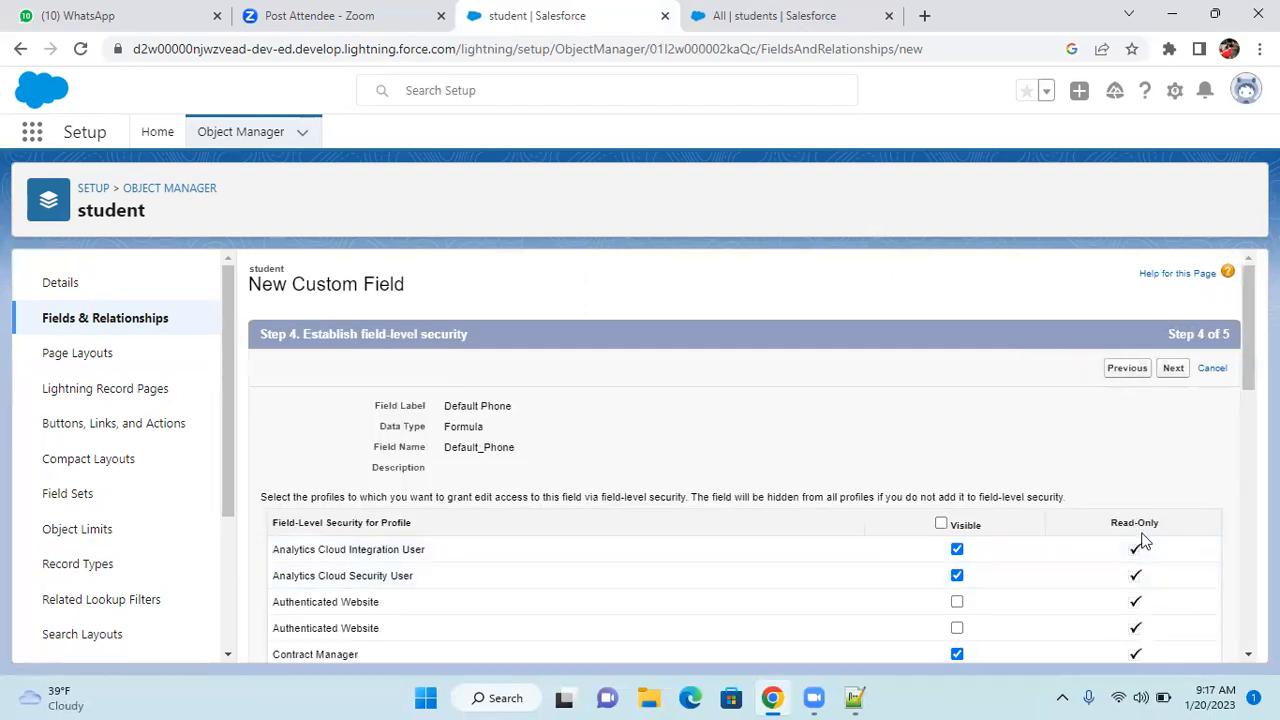
{"action": "left_click", "coordinate": [1176, 372]}
{"action": "left_click", "coordinate": [1176, 376]}
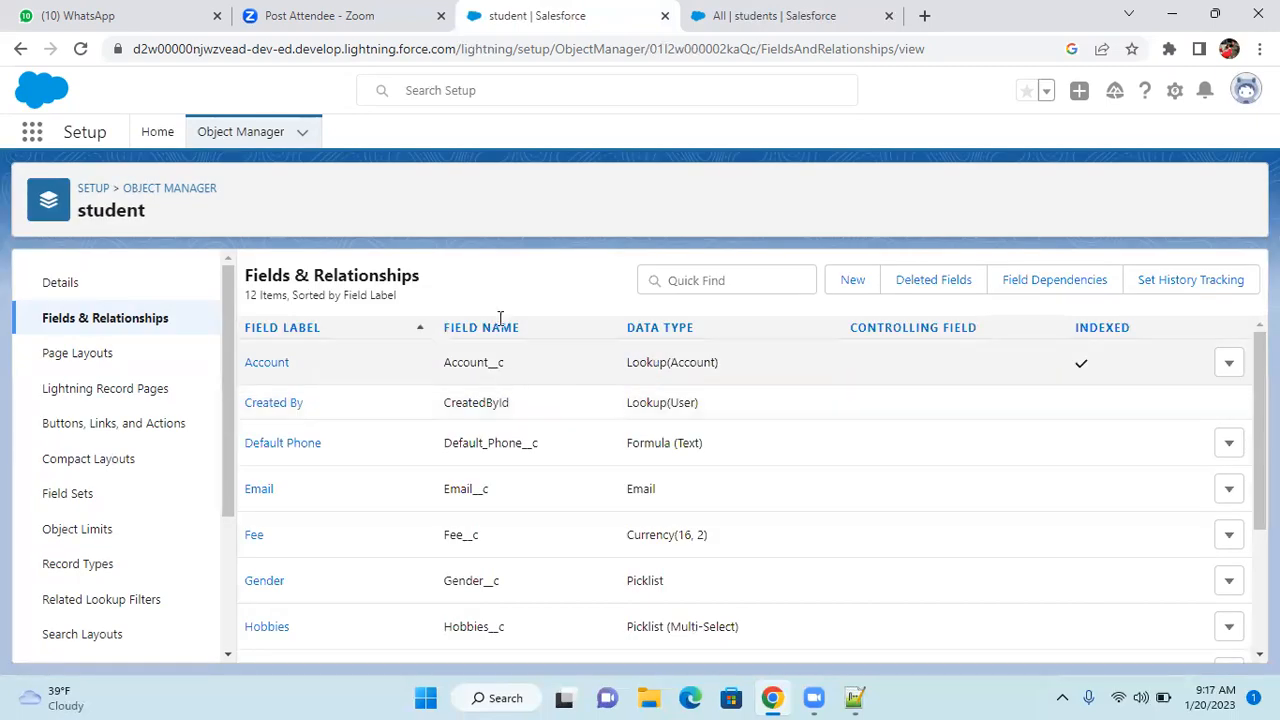
Step: Reload the students list and start a new student record with a fee of 12345
{"action": "left_click", "coordinate": [769, 19]}
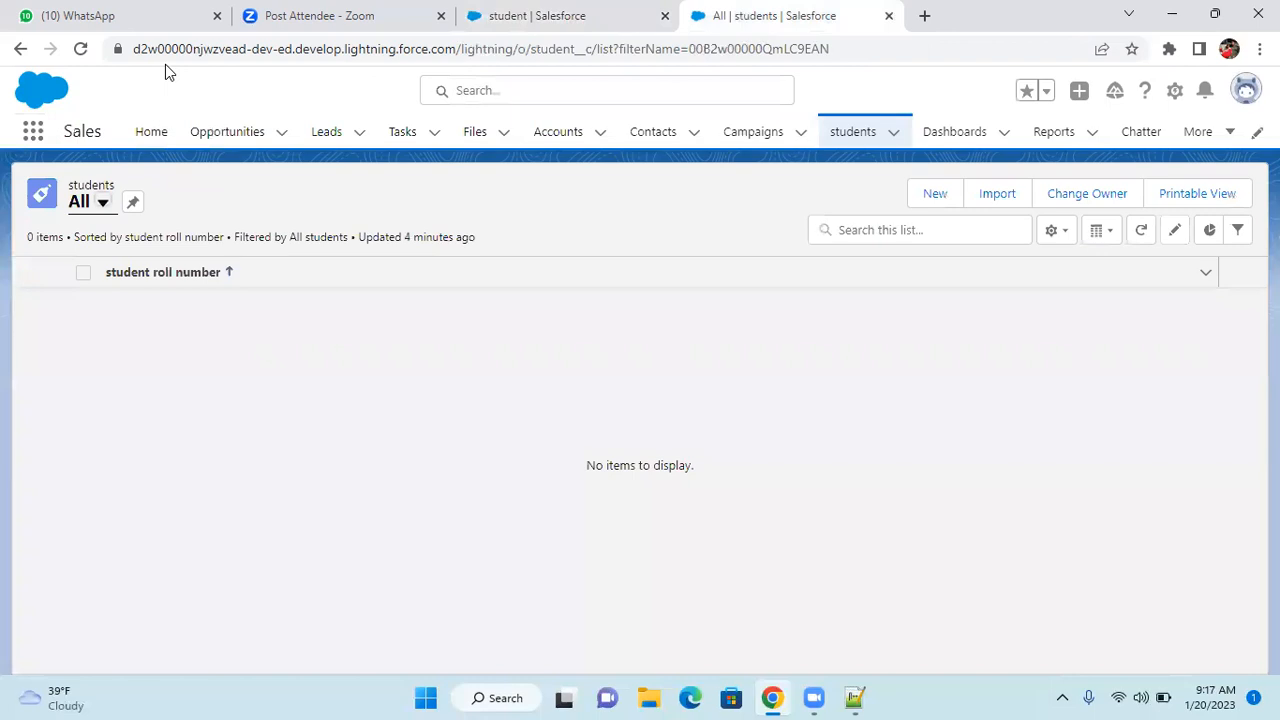
{"action": "left_click", "coordinate": [81, 49]}
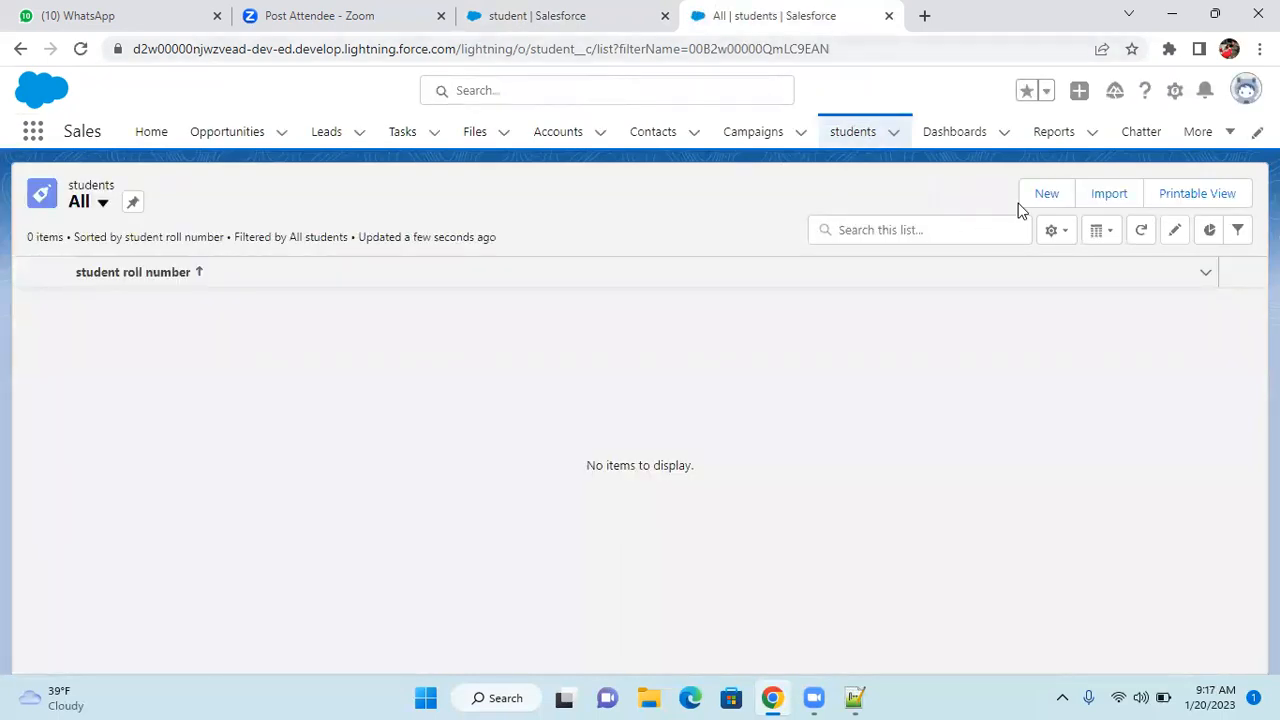
{"action": "left_click", "coordinate": [1044, 200]}
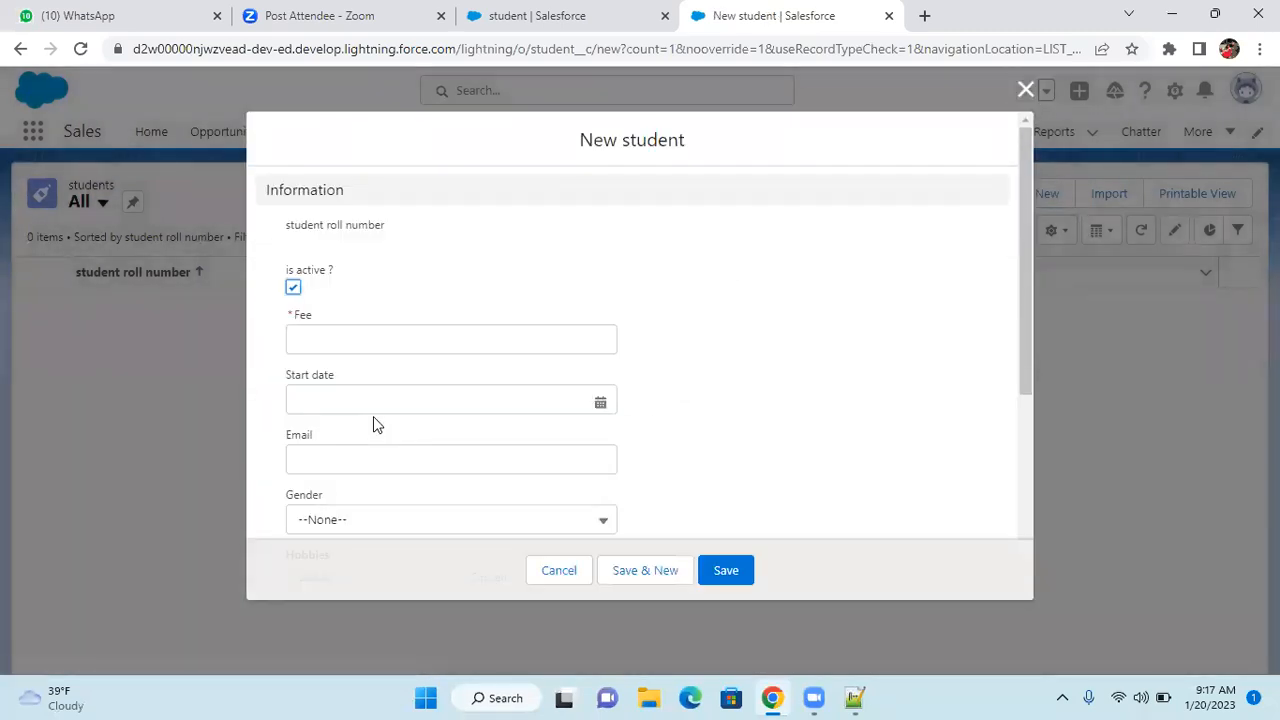
{"action": "left_click", "coordinate": [329, 343]}
{"action": "type", "text": "12345"}
Step: Save the new student record with DV as its Parent Account and view its Default Phone field
{"action": "scroll", "coordinate": [329, 347], "scroll_direction": "down", "scroll_amount": 3}
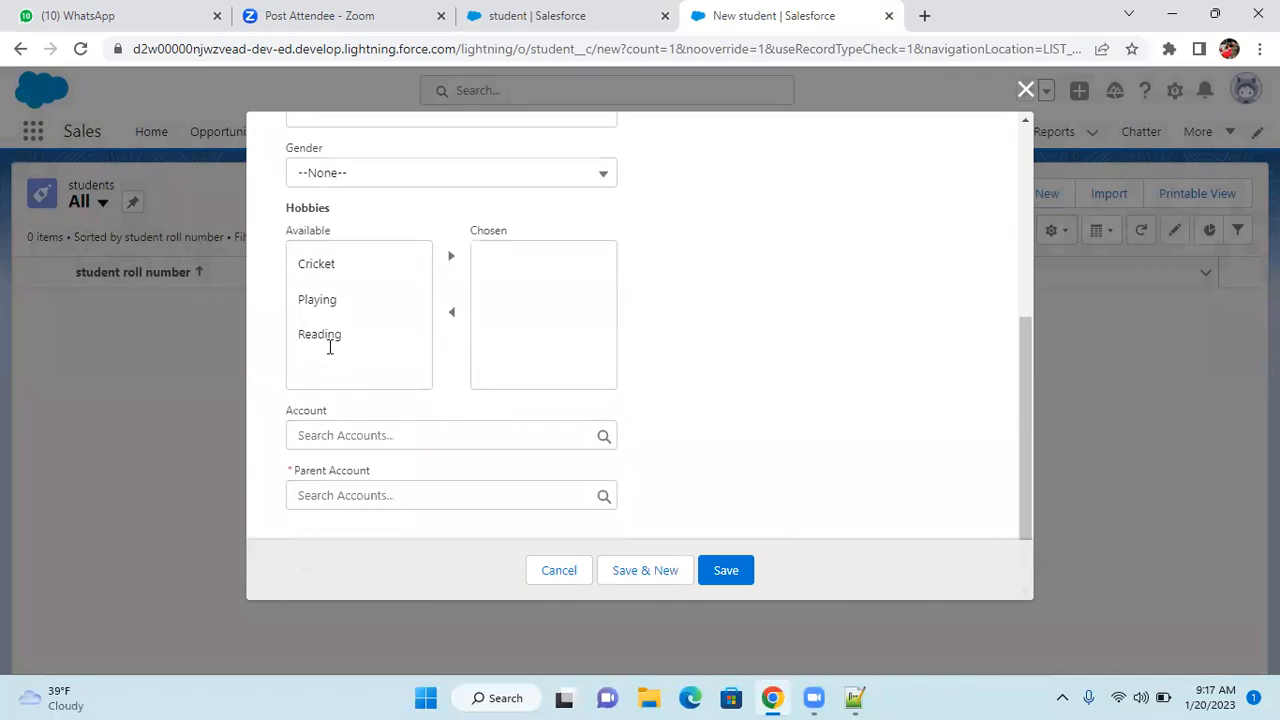
{"action": "left_click", "coordinate": [360, 495]}
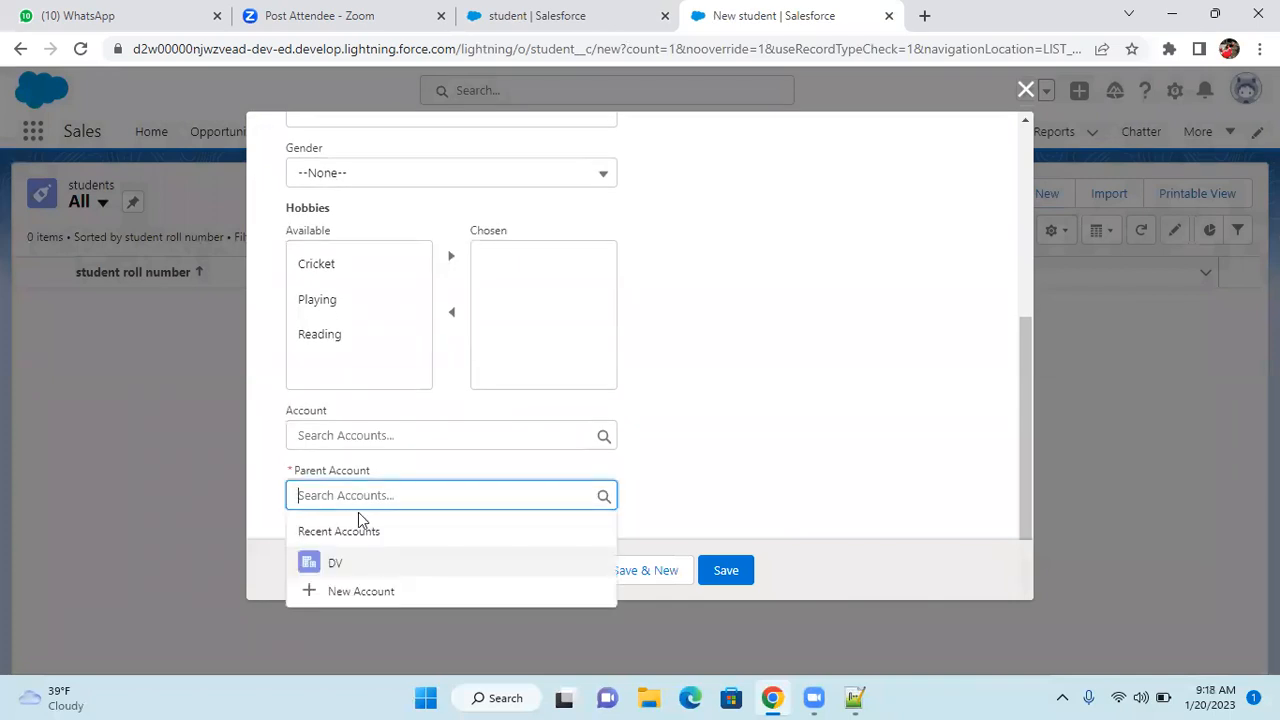
{"action": "left_click", "coordinate": [343, 558]}
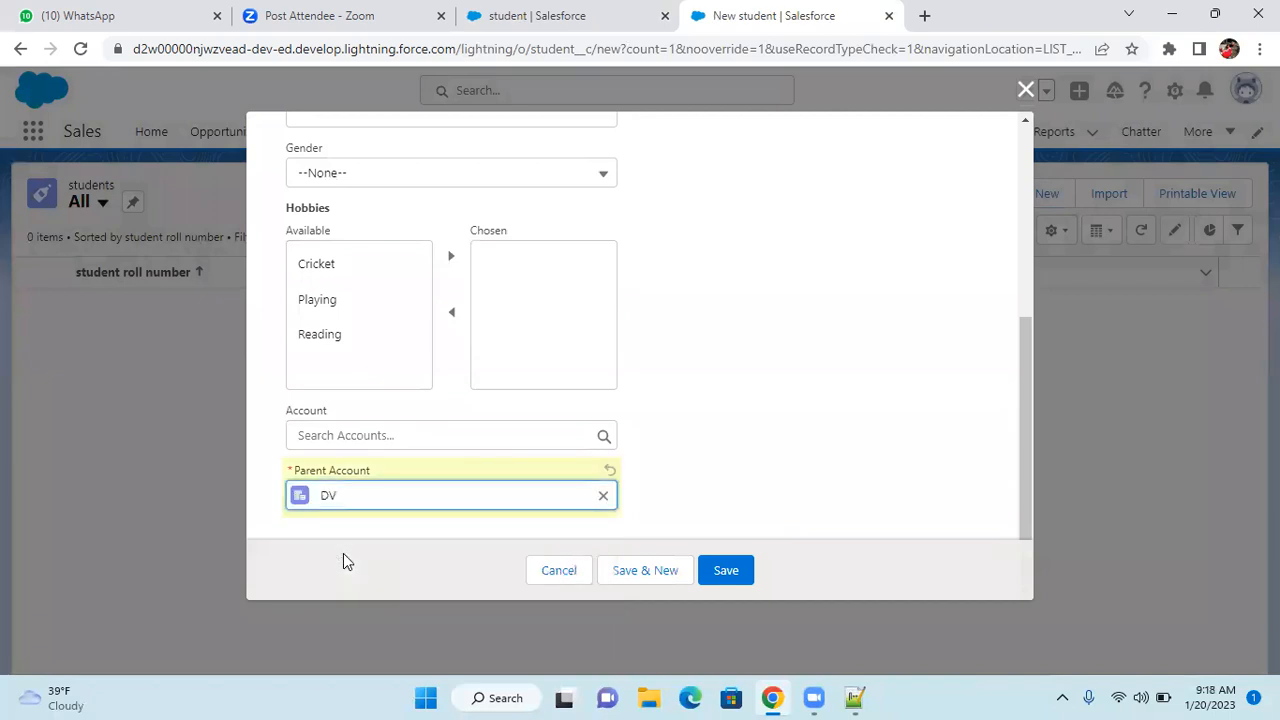
{"action": "scroll", "coordinate": [634, 286], "scroll_direction": "up", "scroll_amount": 5}
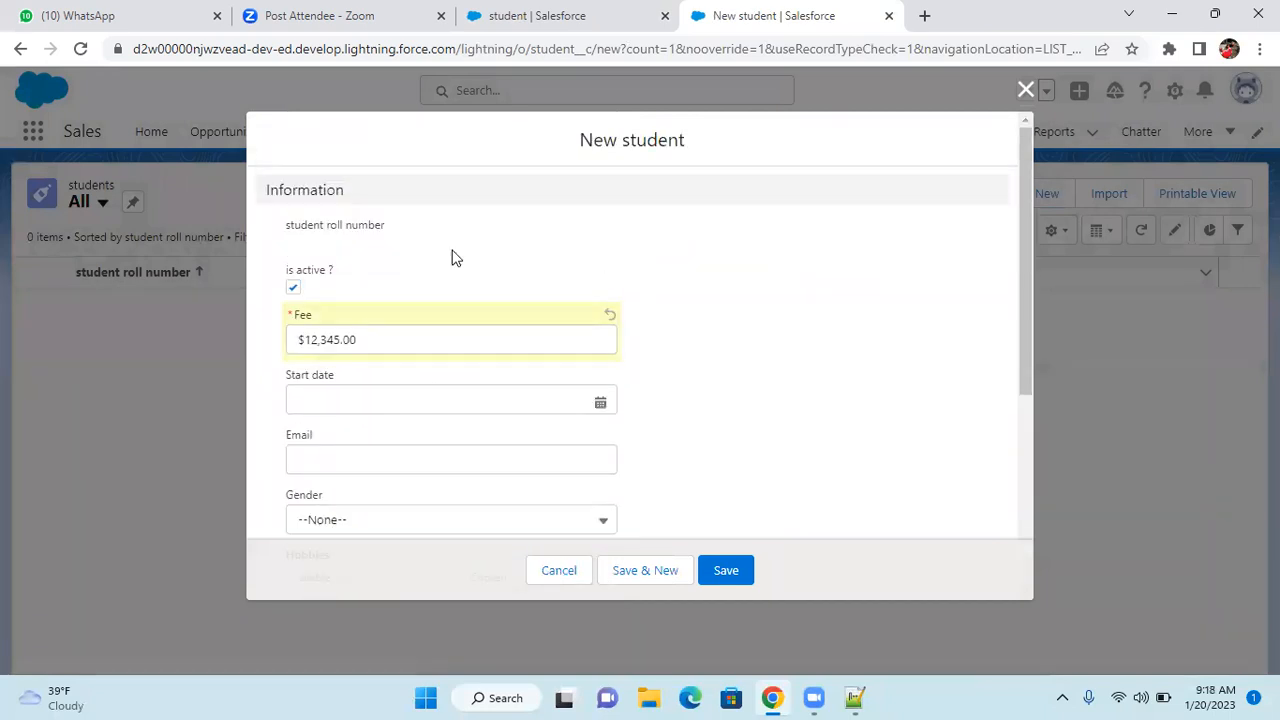
{"action": "left_click", "coordinate": [726, 572]}
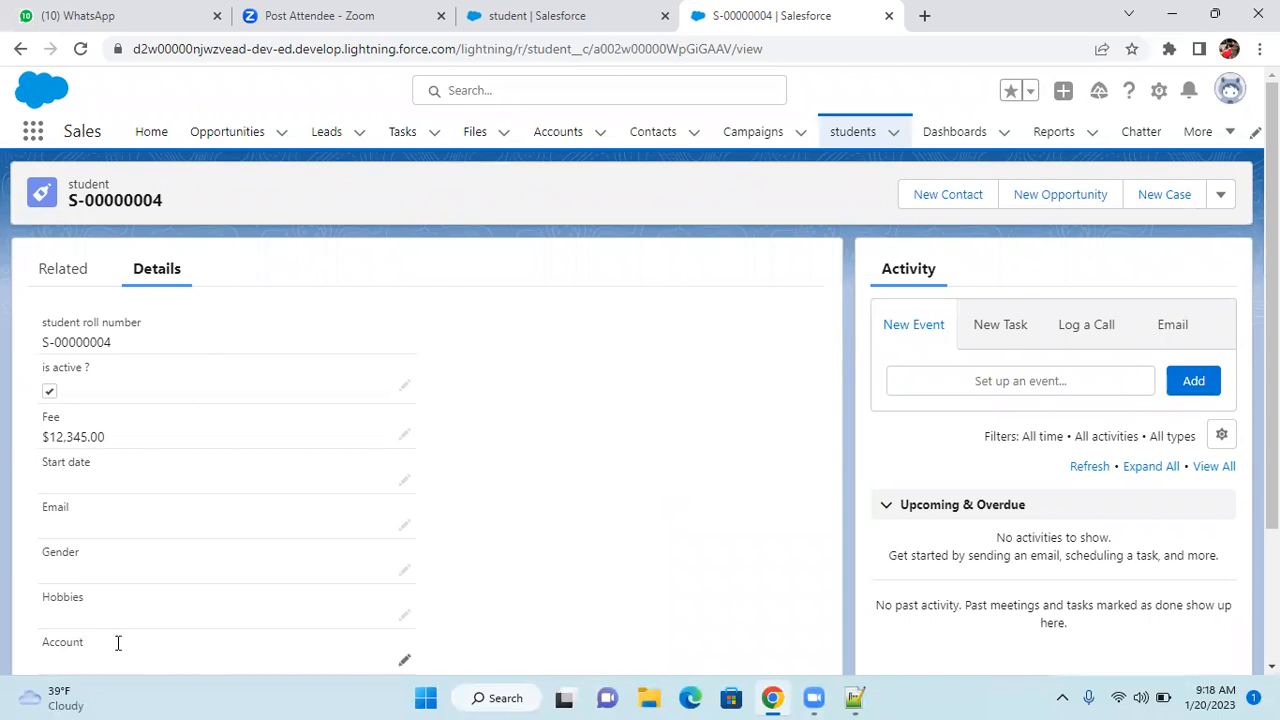
{"action": "scroll", "coordinate": [116, 648], "scroll_direction": "down", "scroll_amount": 3}
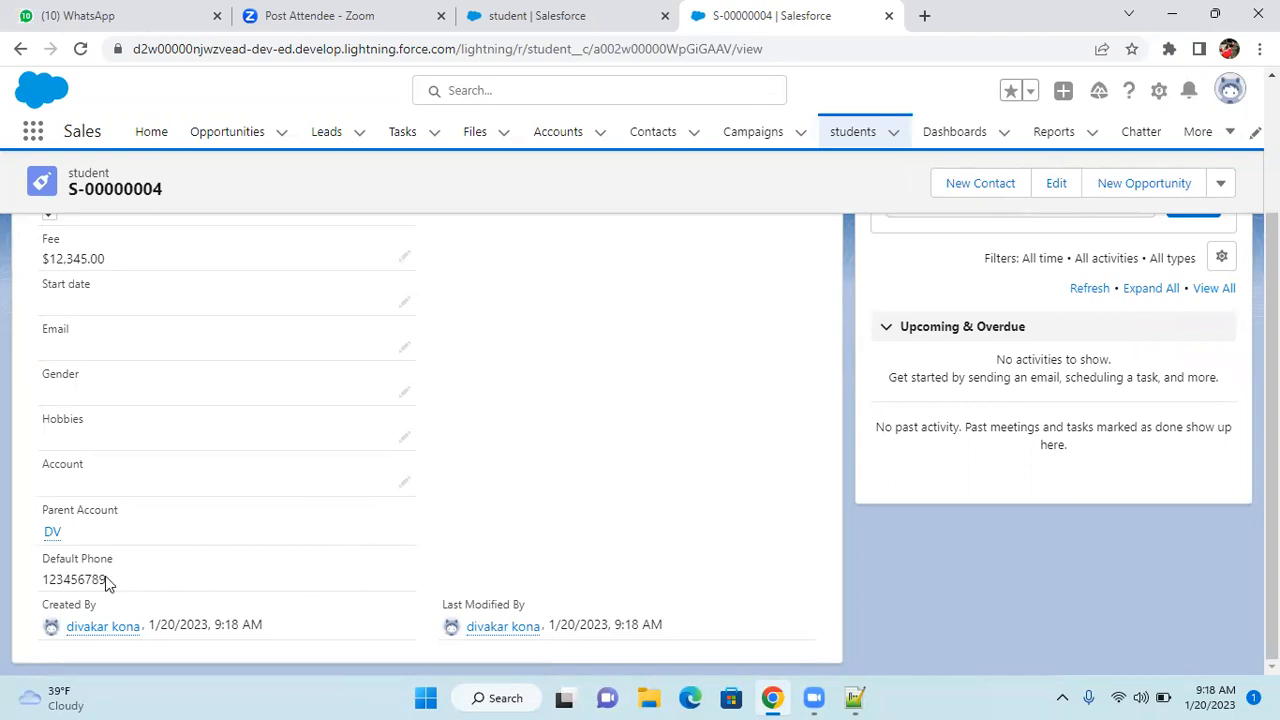
Step: Highlight the "Hard code a value" line in the Notepad++ notes and return to the student object's fields in Chrome
{"action": "left_click", "coordinate": [575, 22]}
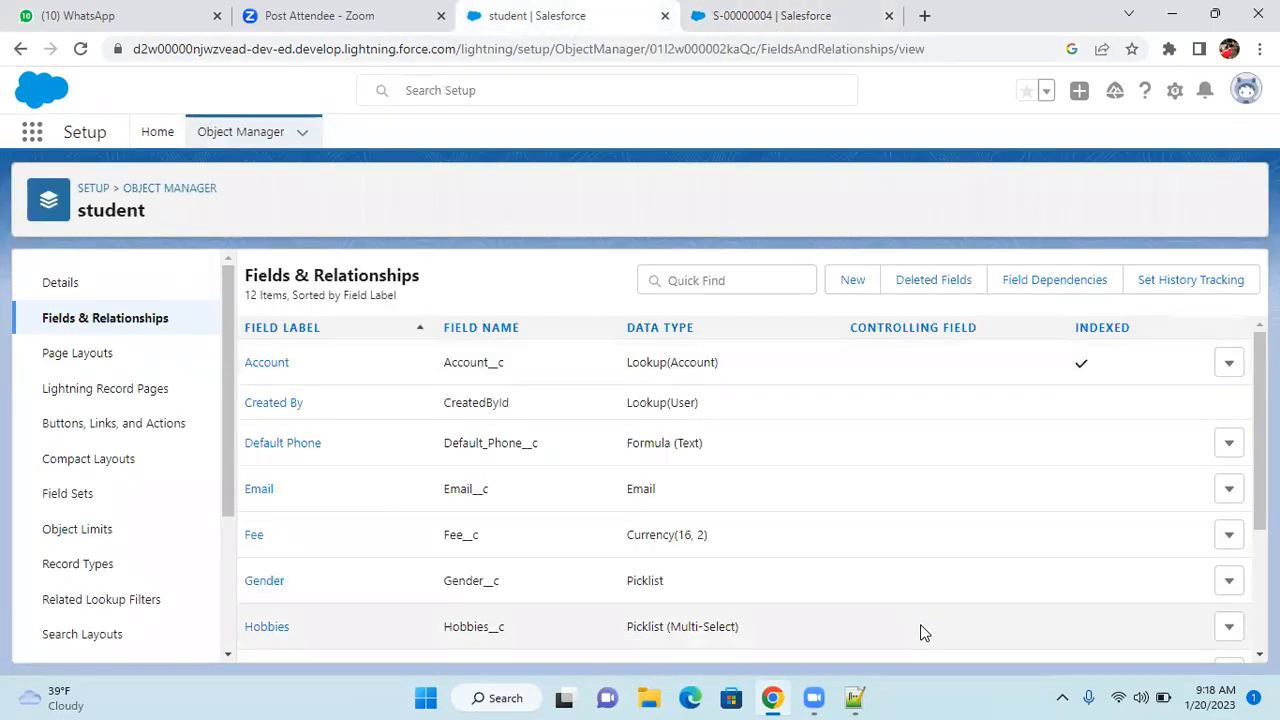
{"action": "left_click", "coordinate": [856, 698]}
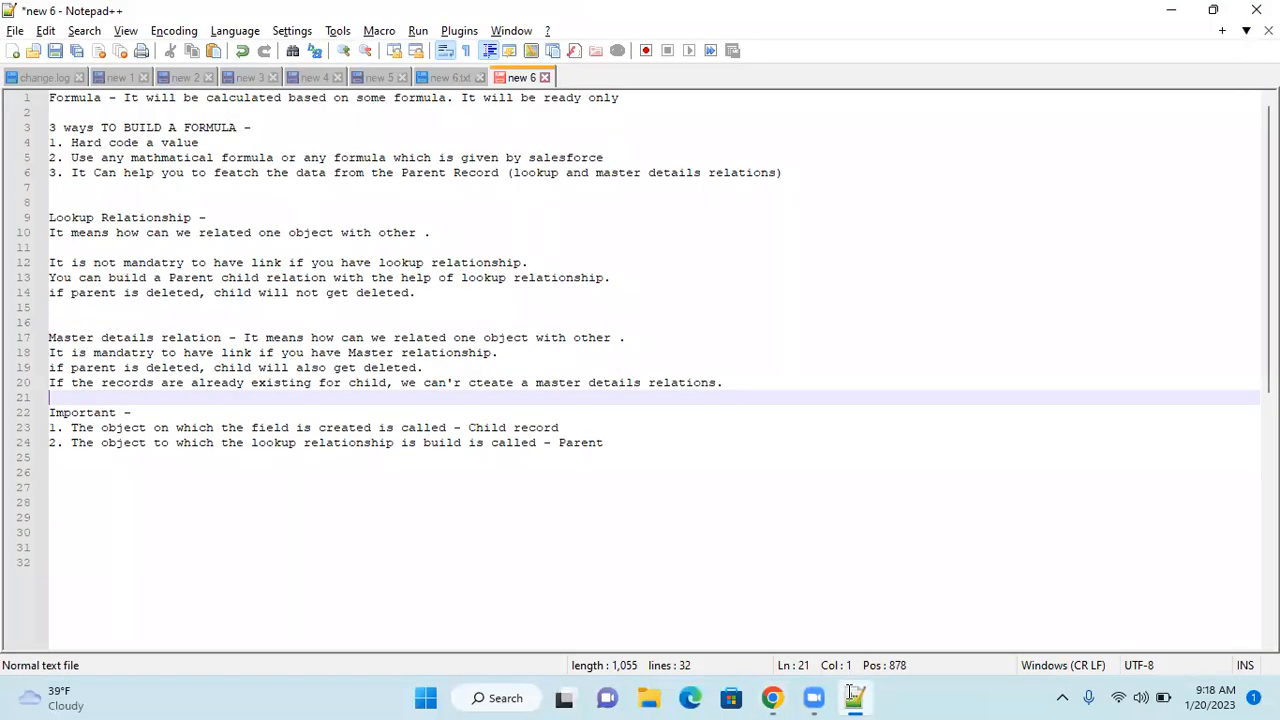
{"action": "left_click_drag", "start_coordinate": [200, 143], "coordinate": [62, 143]}
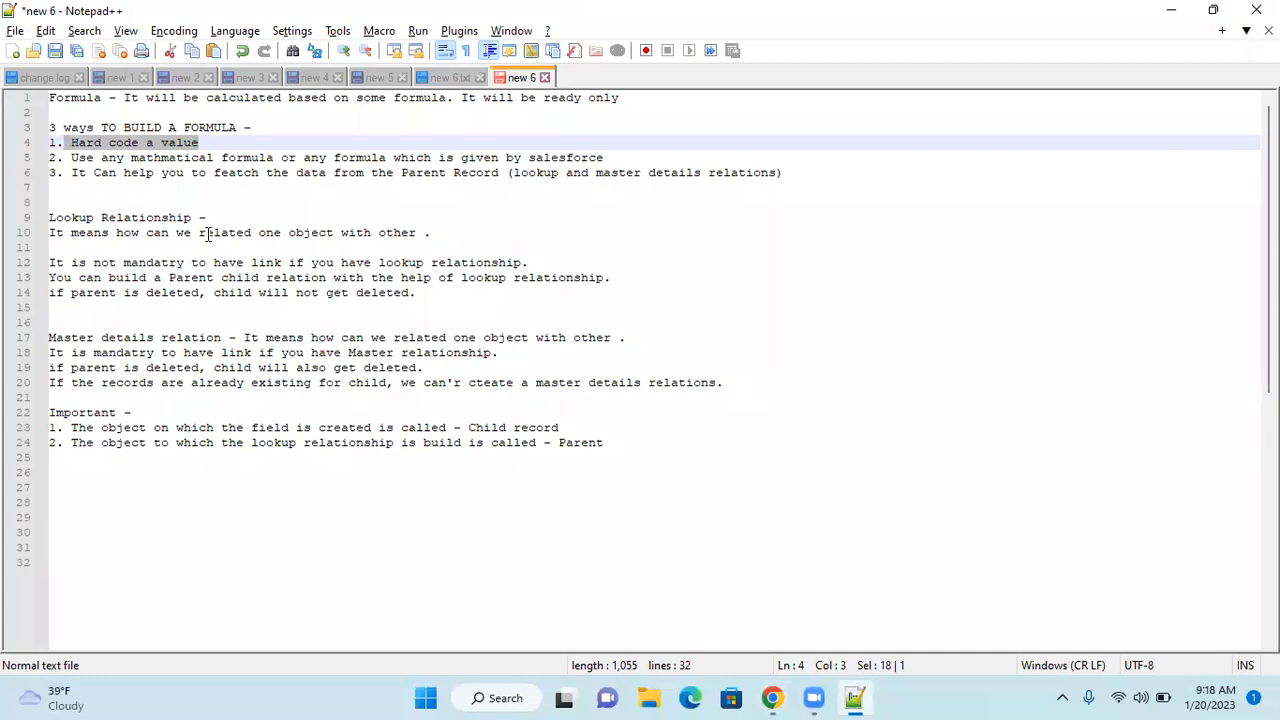
{"action": "key", "text": "super+Tab"}
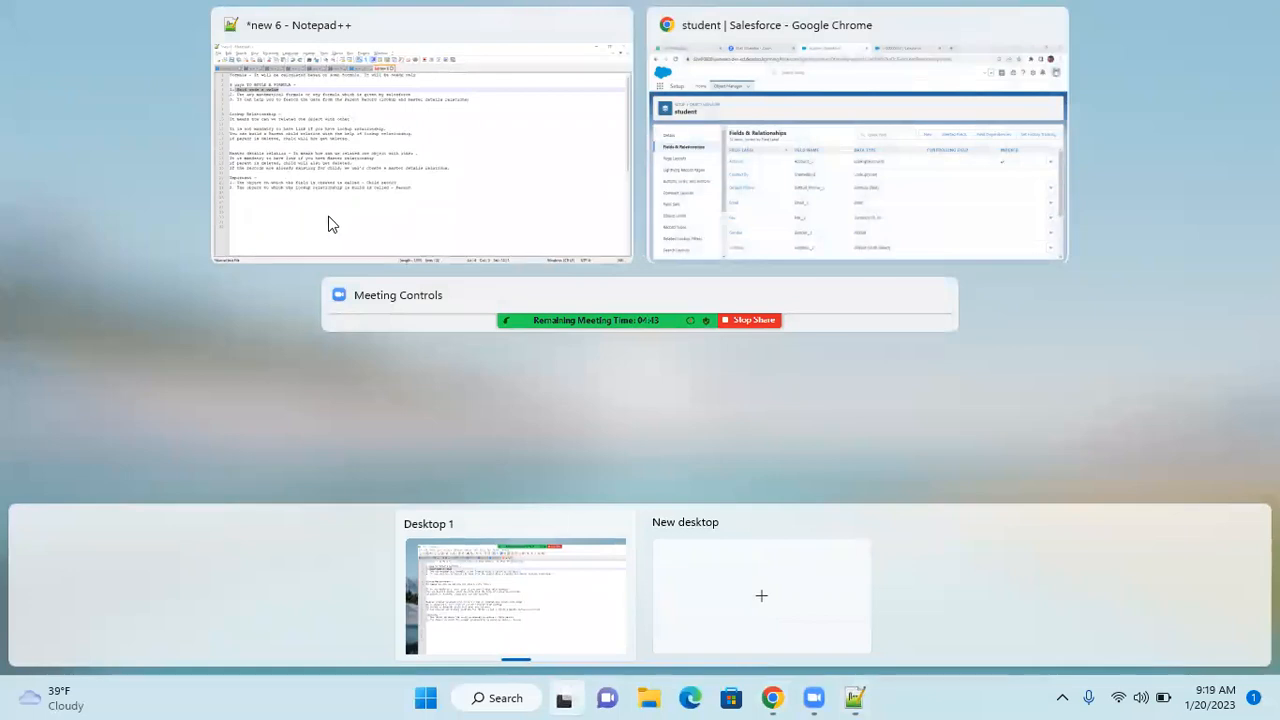
{"action": "left_click", "coordinate": [705, 215]}
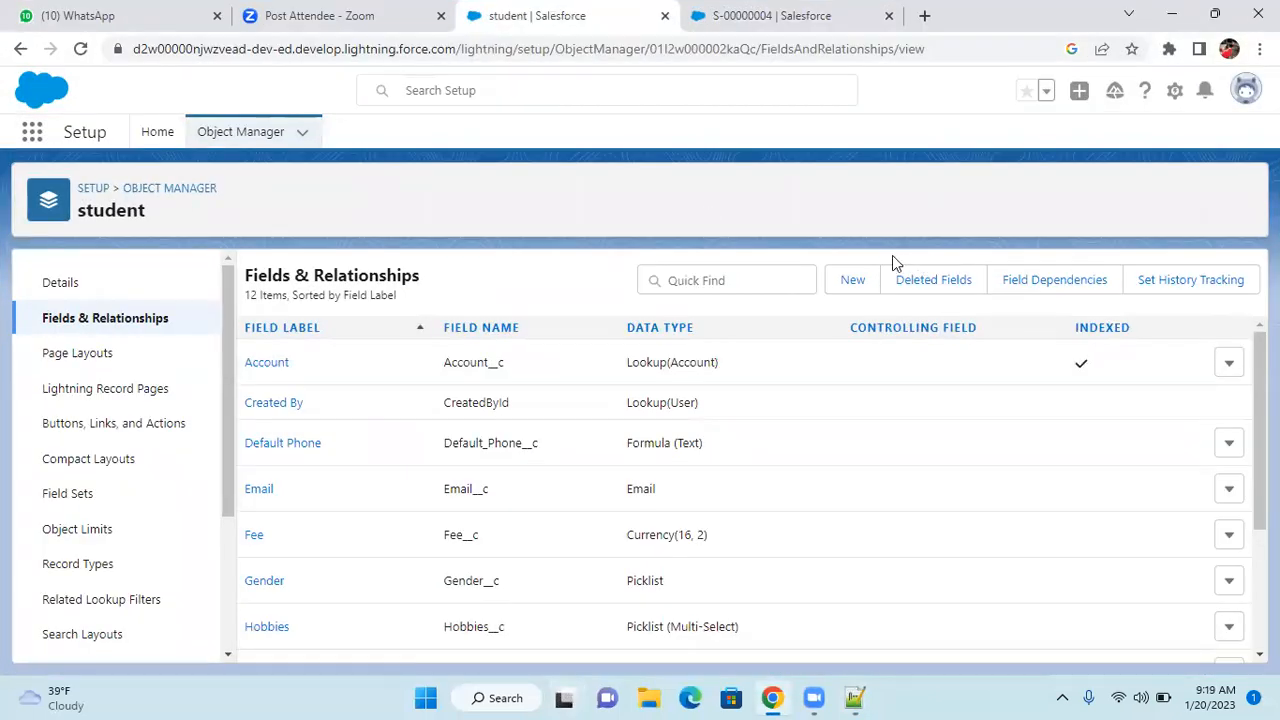
Step: Start a new custom field on the student object with Formula as its data type
{"action": "left_click", "coordinate": [853, 279]}
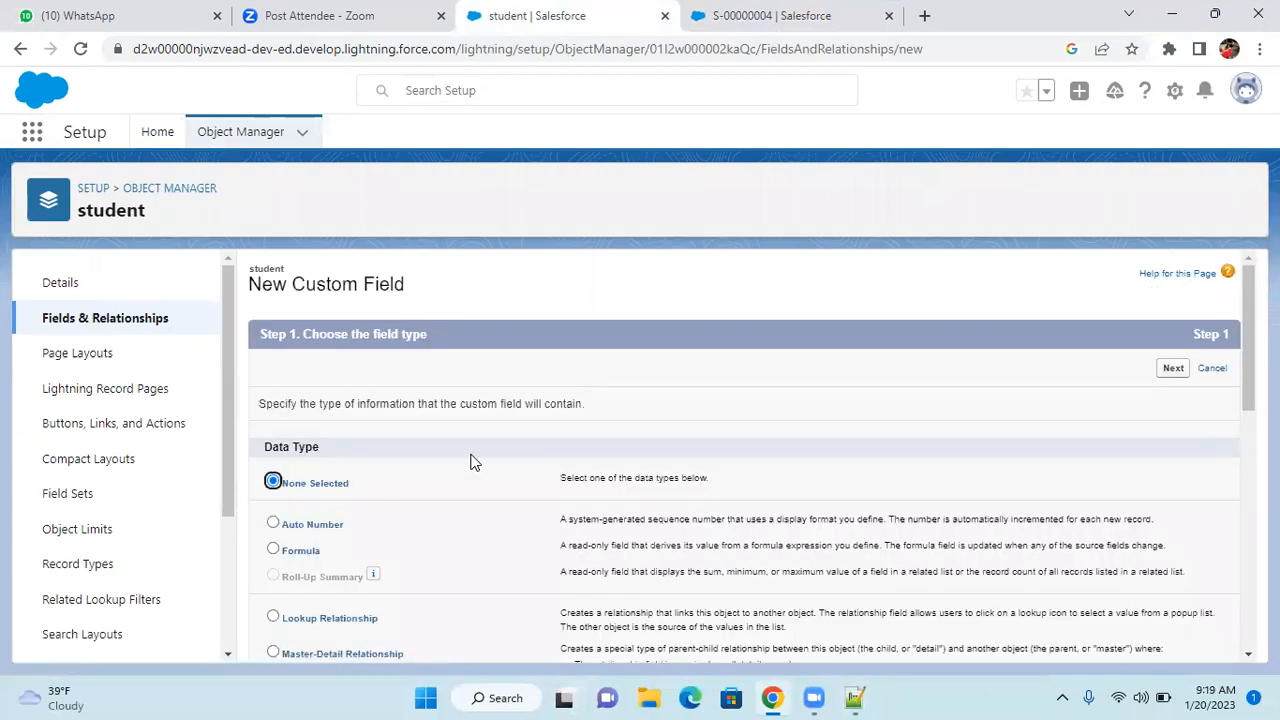
{"action": "scroll", "coordinate": [385, 504], "scroll_direction": "down", "scroll_amount": 1}
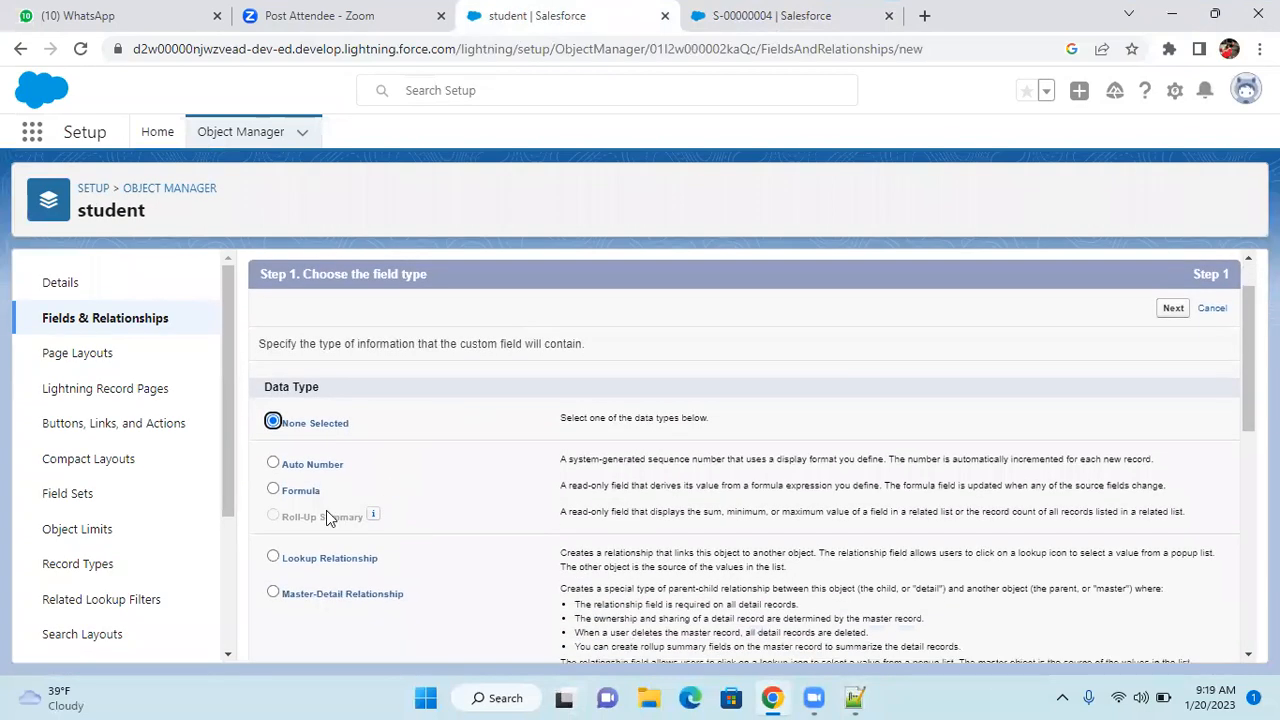
{"action": "left_click", "coordinate": [274, 490]}
{"action": "left_click", "coordinate": [1173, 310]}
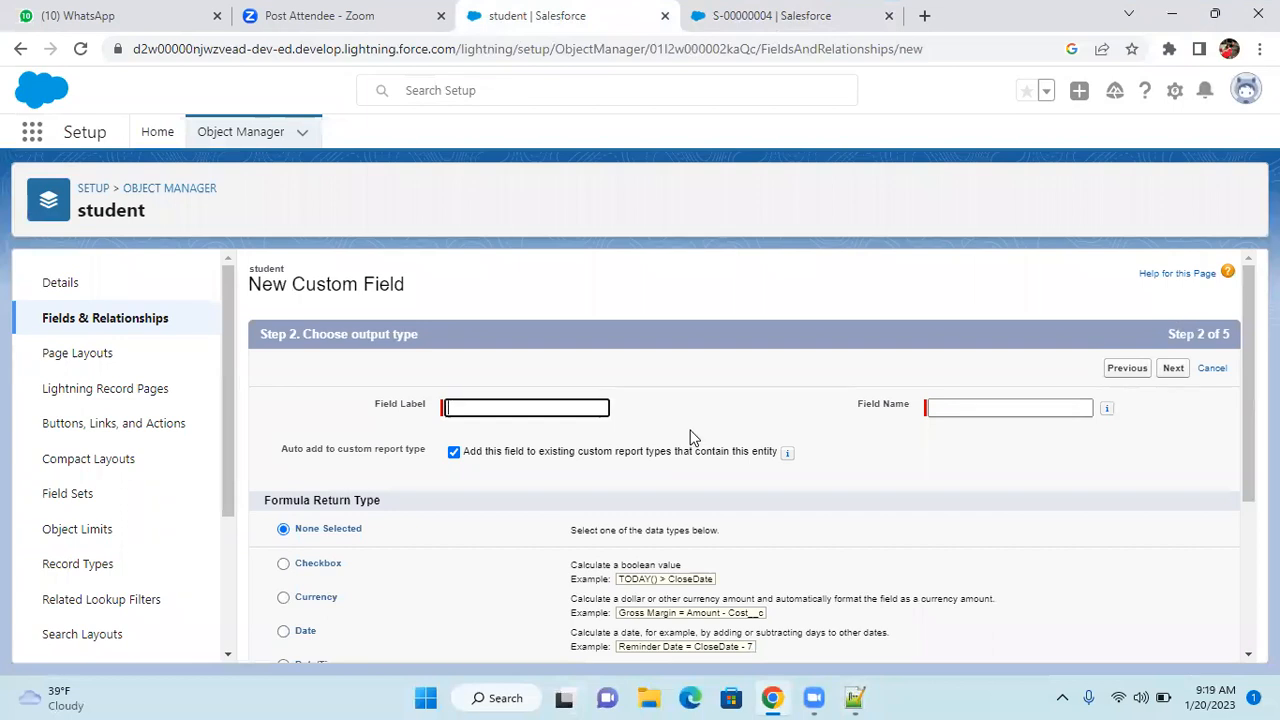
Step: Review the roll number, Email and other fields on the saved student record and return to the new field setup
{"action": "left_click", "coordinate": [511, 404]}
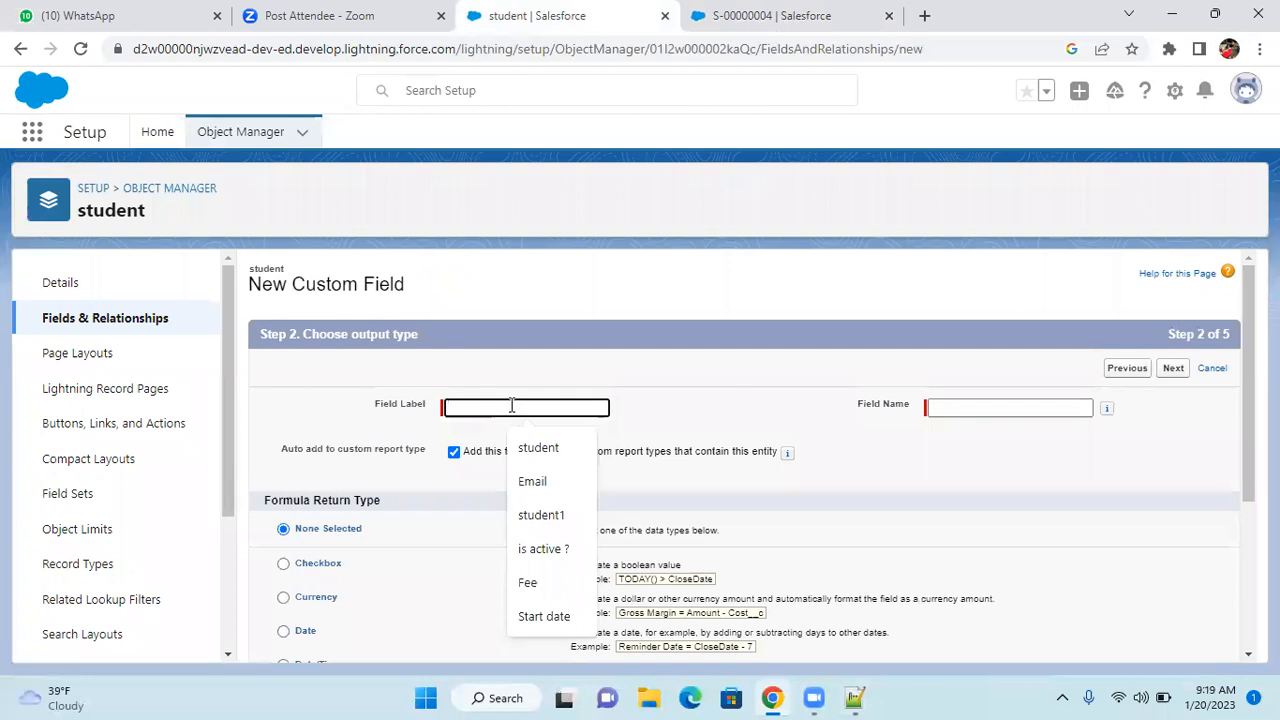
{"action": "left_click", "coordinate": [786, 30]}
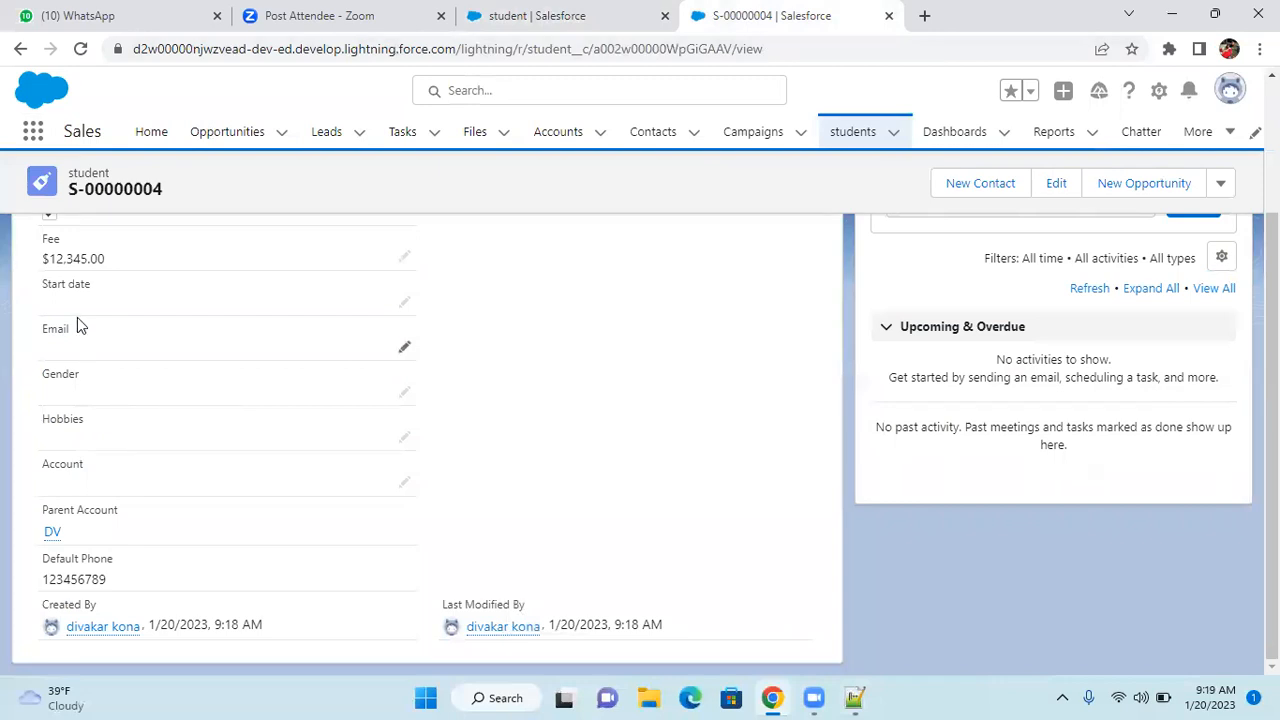
{"action": "scroll", "coordinate": [77, 320], "scroll_direction": "up", "scroll_amount": 1}
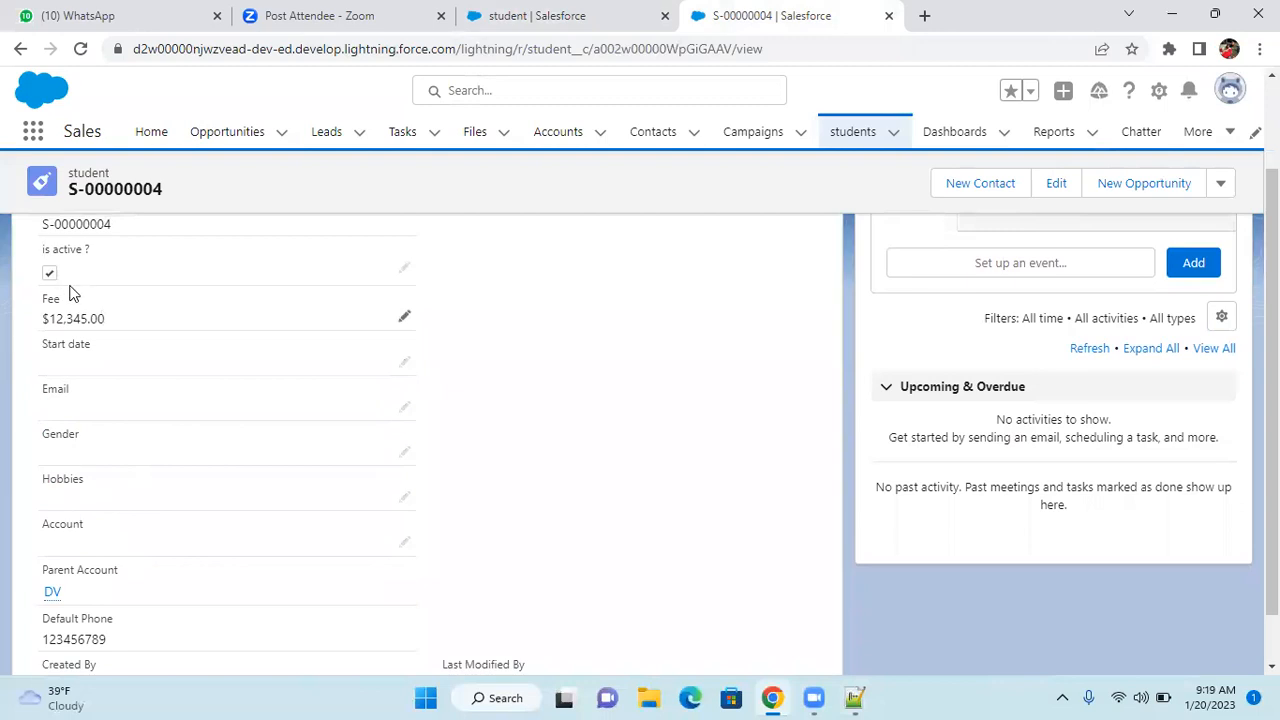
{"action": "scroll", "coordinate": [69, 263], "scroll_direction": "up", "scroll_amount": 2}
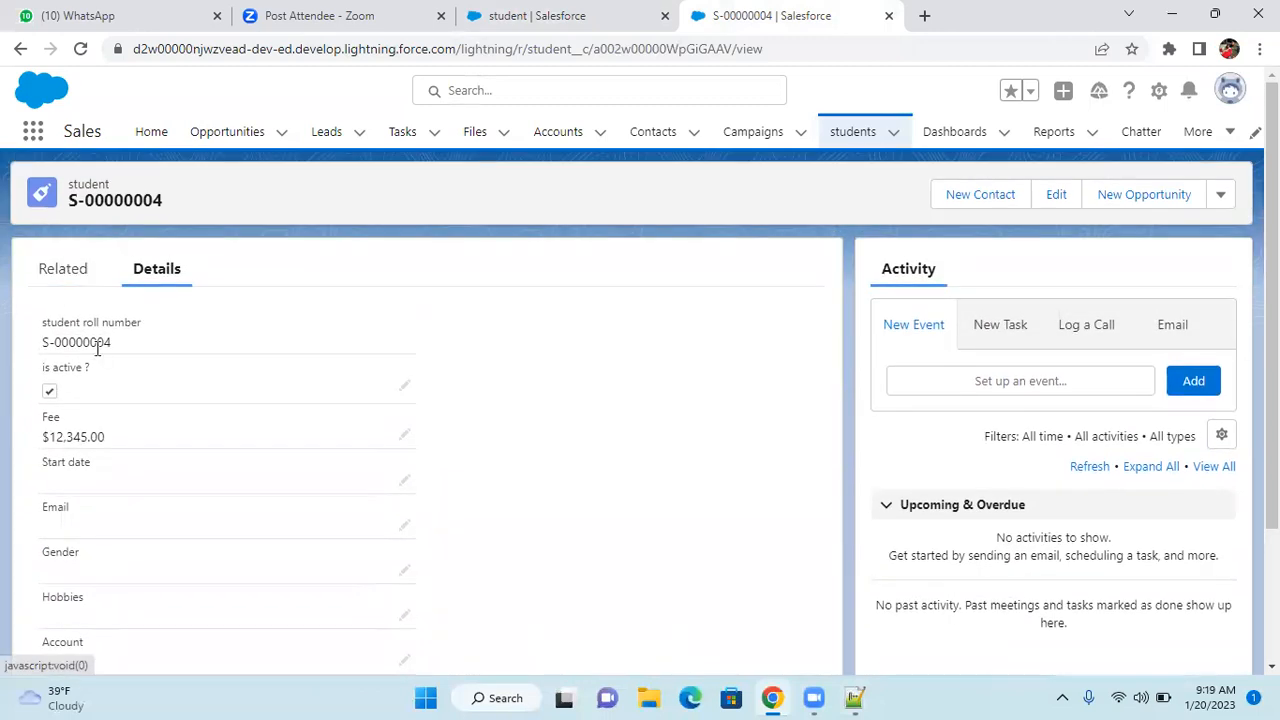
{"action": "scroll", "coordinate": [140, 363], "scroll_direction": "down", "scroll_amount": 1}
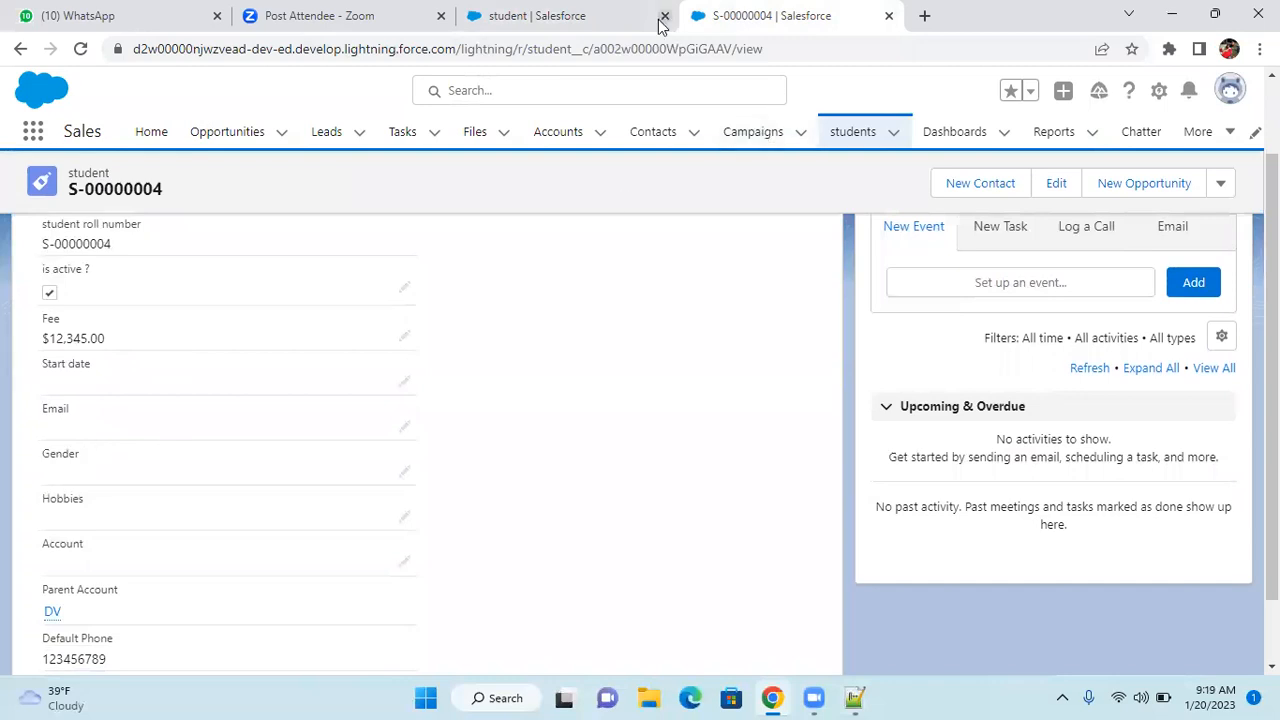
{"action": "left_click", "coordinate": [585, 22]}
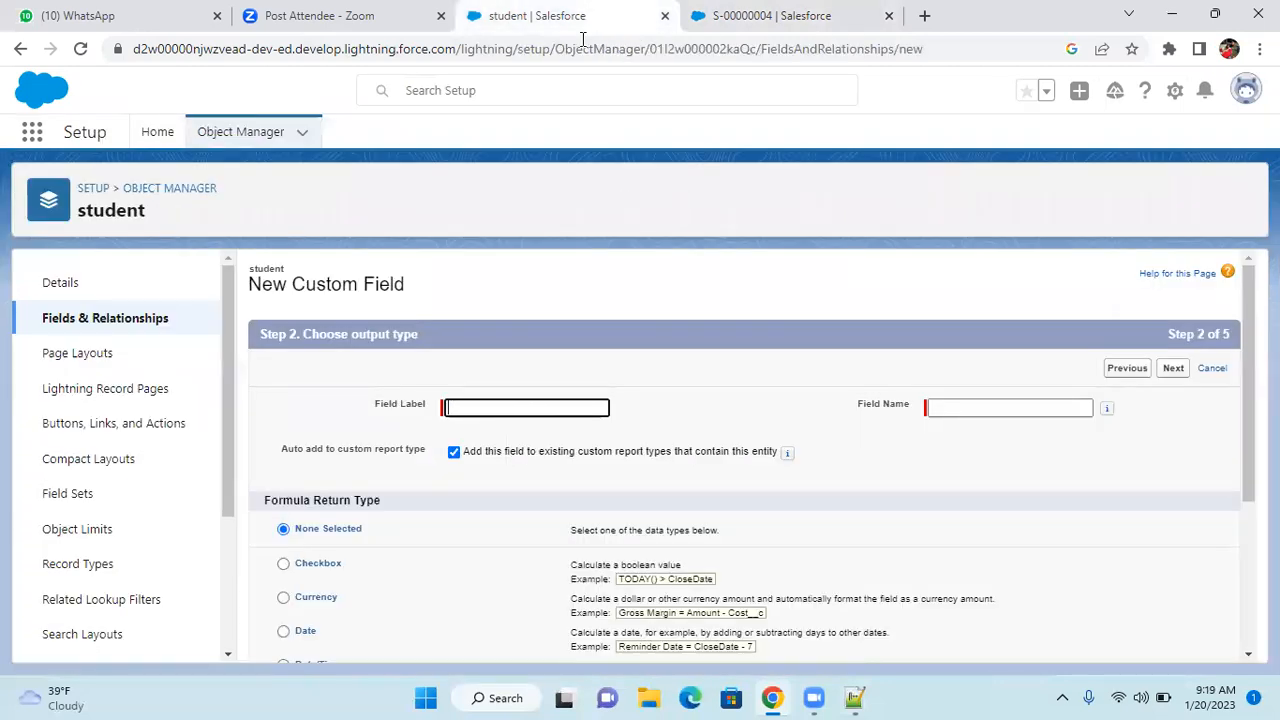
Step: Label the formula field "Roll With Email", choose Text as its return type and proceed to the formula entry
{"action": "left_click", "coordinate": [481, 407]}
{"action": "type", "text": "R"}
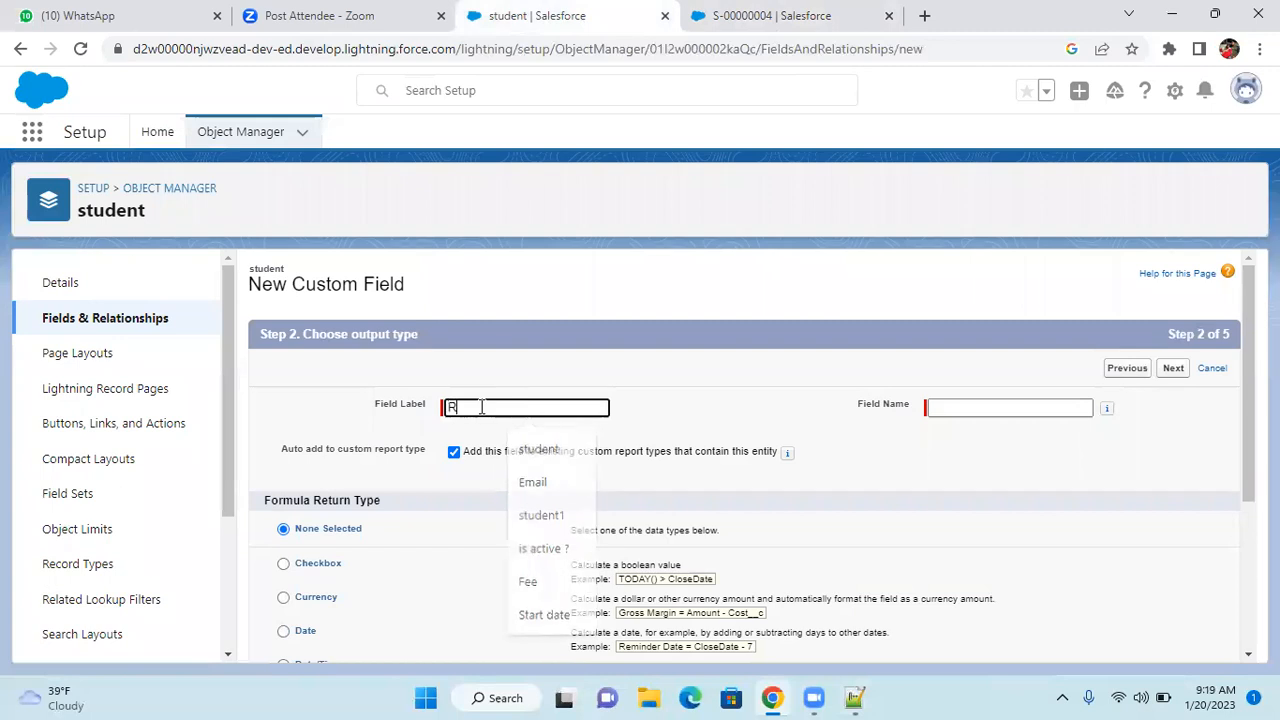
{"action": "type", "text": "oll With Ea"}
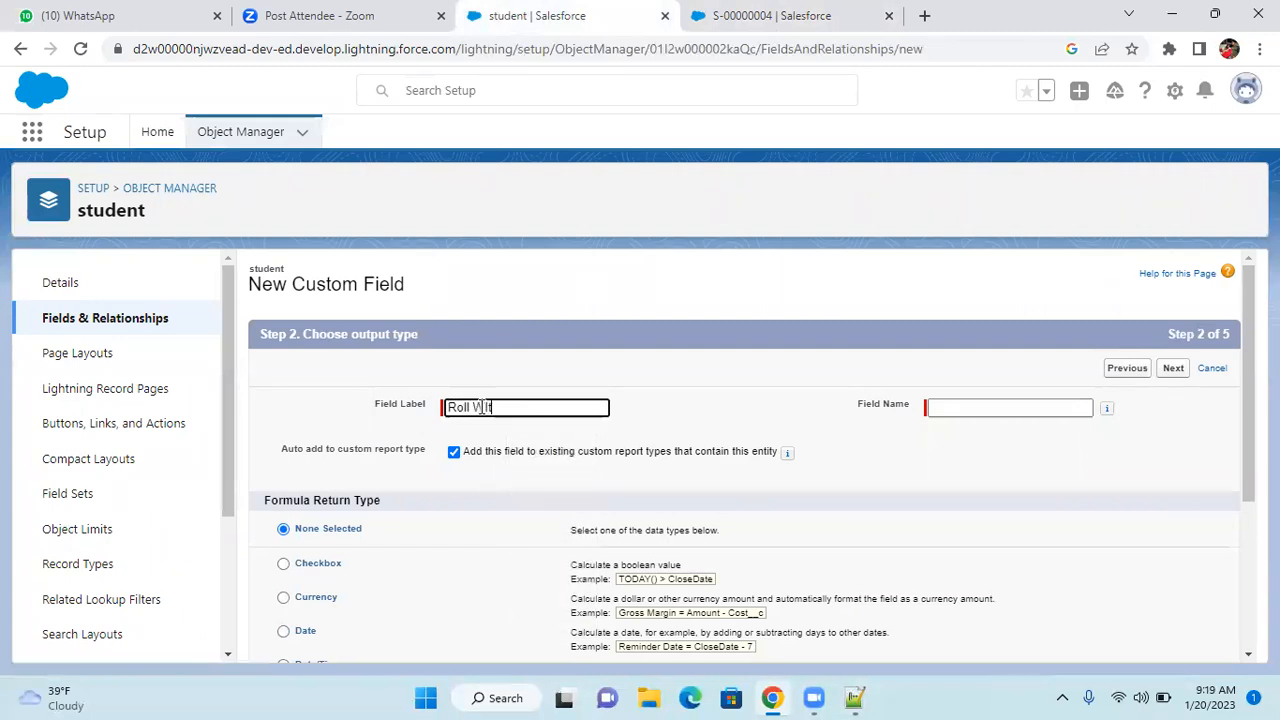
{"action": "key", "text": "BackSpace"}
{"action": "type", "text": "mail"}
{"action": "double_click", "coordinate": [486, 409]}
{"action": "type", "text": "With"}
{"action": "left_click", "coordinate": [788, 433]}
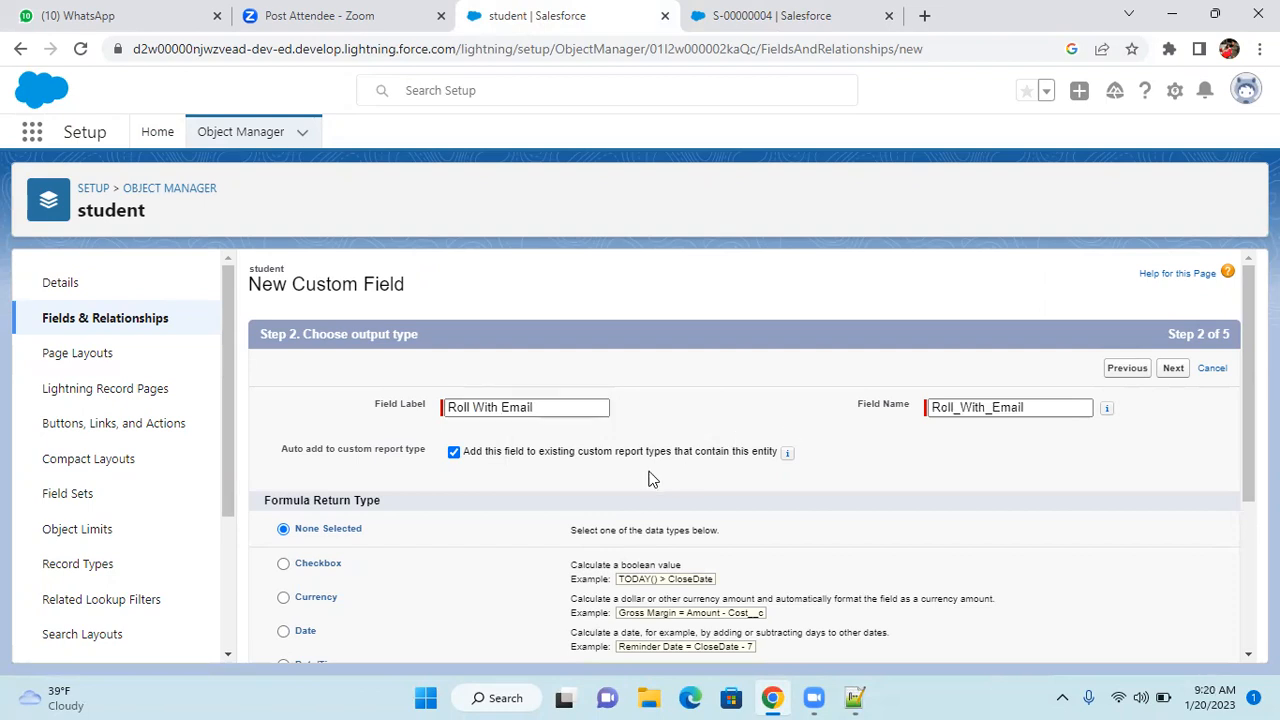
{"action": "scroll", "coordinate": [651, 477], "scroll_direction": "down", "scroll_amount": 5}
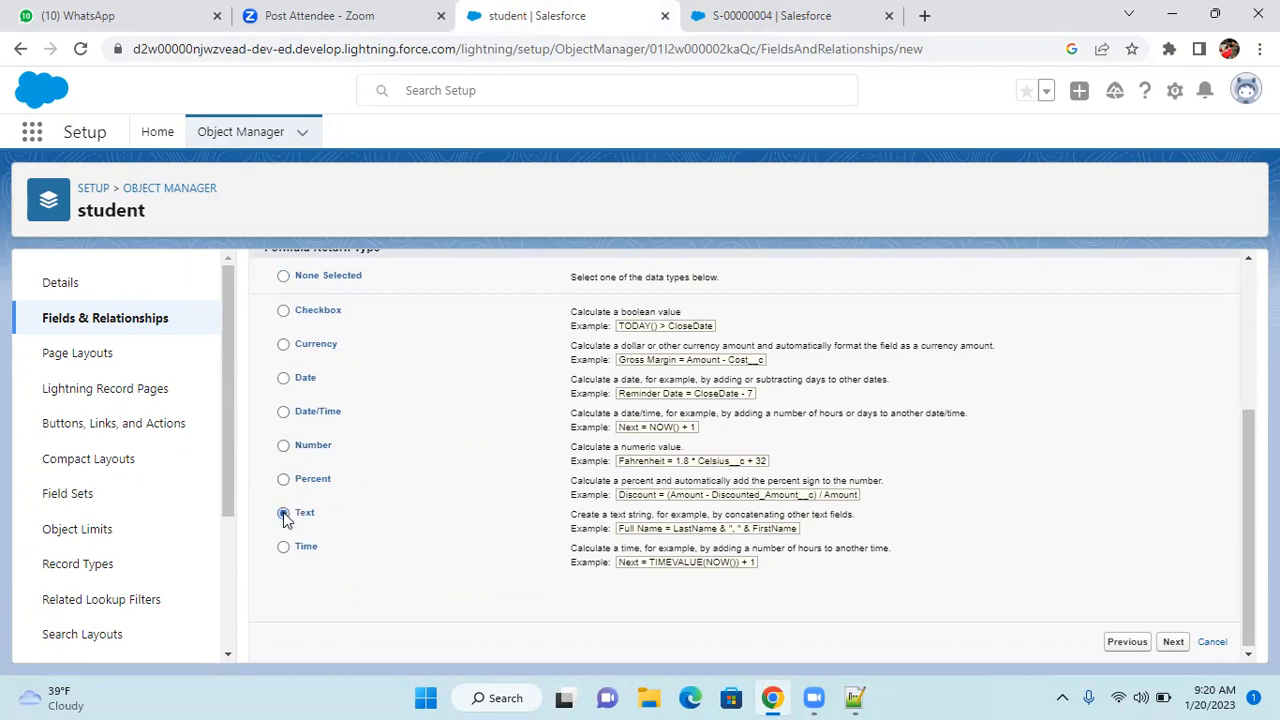
{"action": "left_click", "coordinate": [1173, 642]}
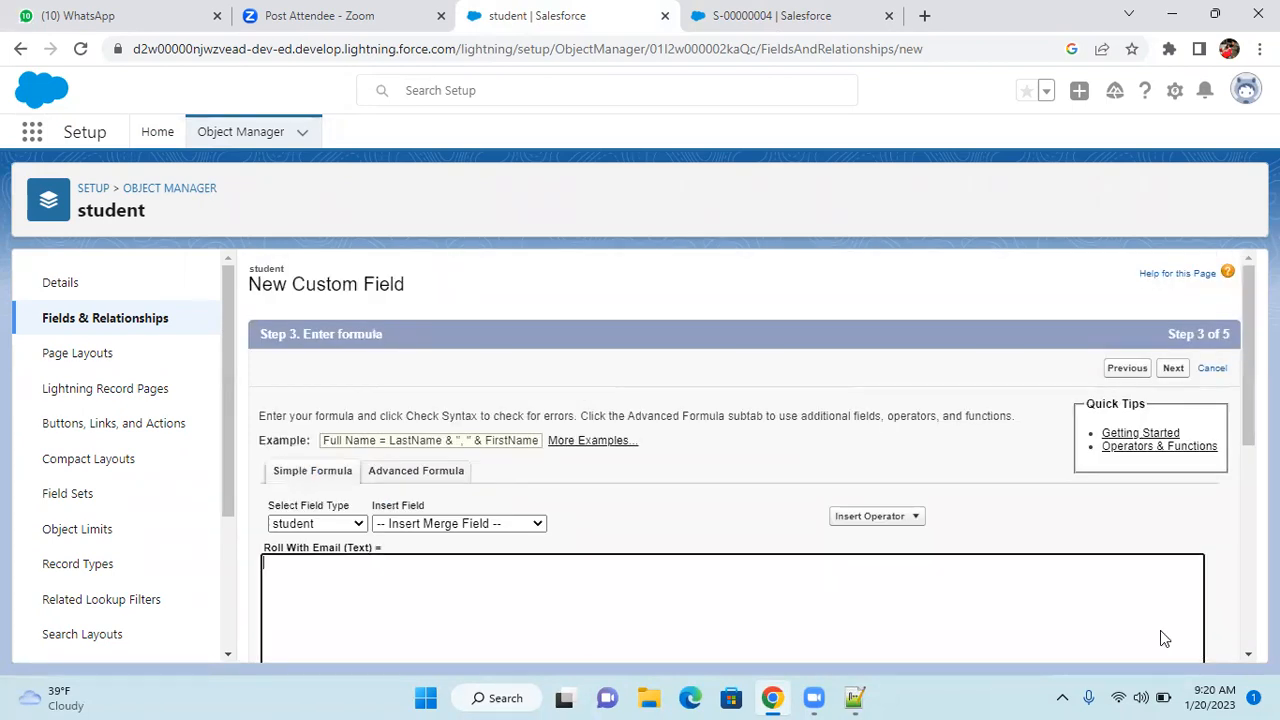
Step: Switch the Roll With Email formula editor from Simple Formula to Advanced Formula
{"action": "scroll", "coordinate": [1163, 637], "scroll_direction": "down", "scroll_amount": 2}
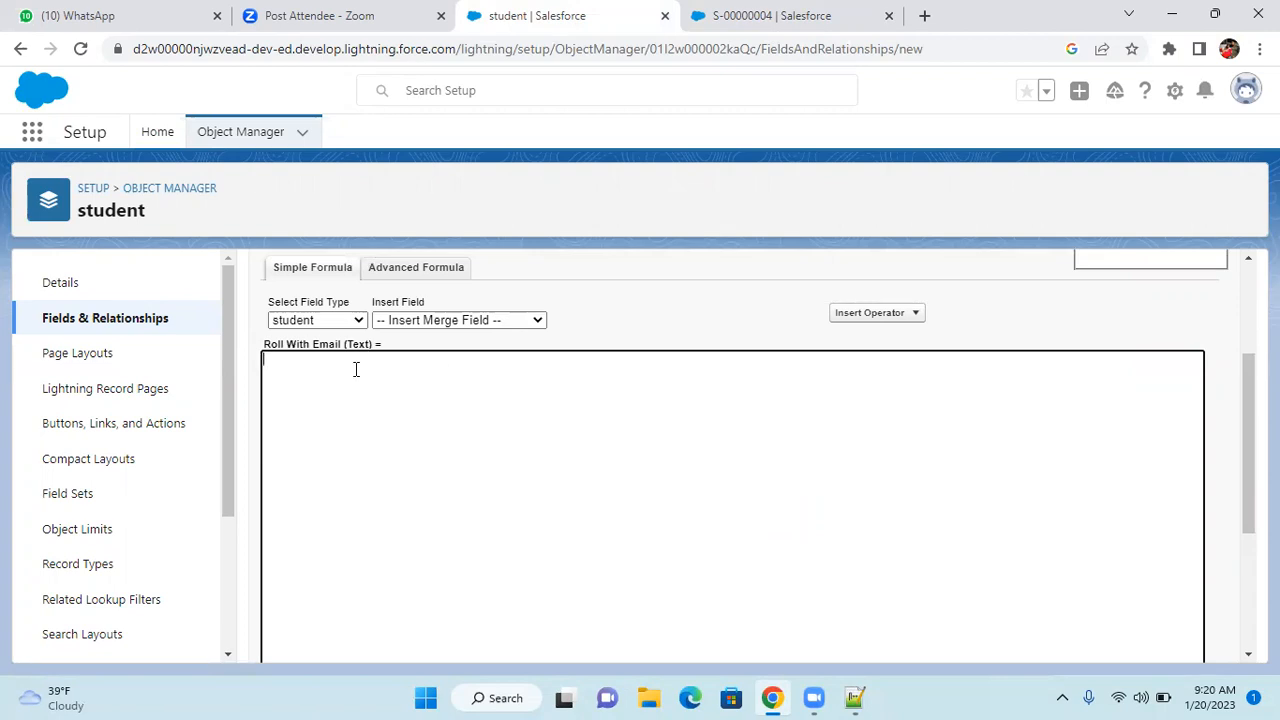
{"action": "scroll", "coordinate": [385, 296], "scroll_direction": "up", "scroll_amount": 2}
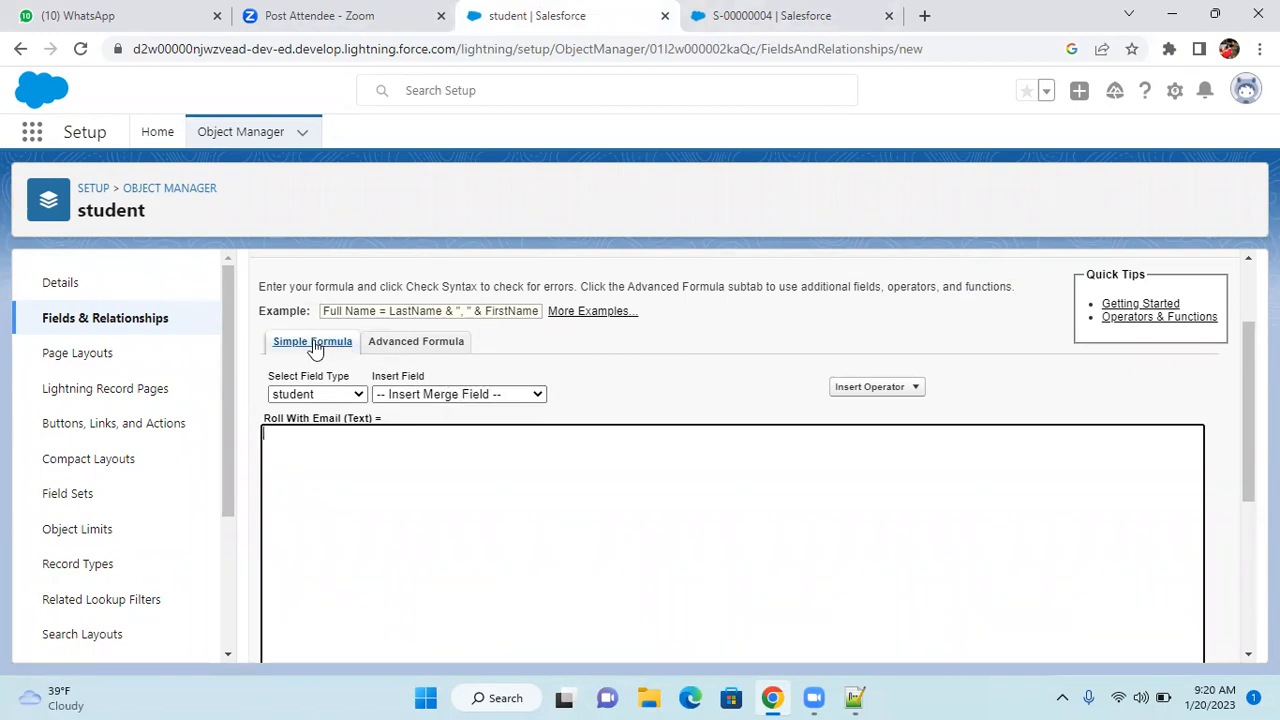
{"action": "left_click", "coordinate": [428, 344]}
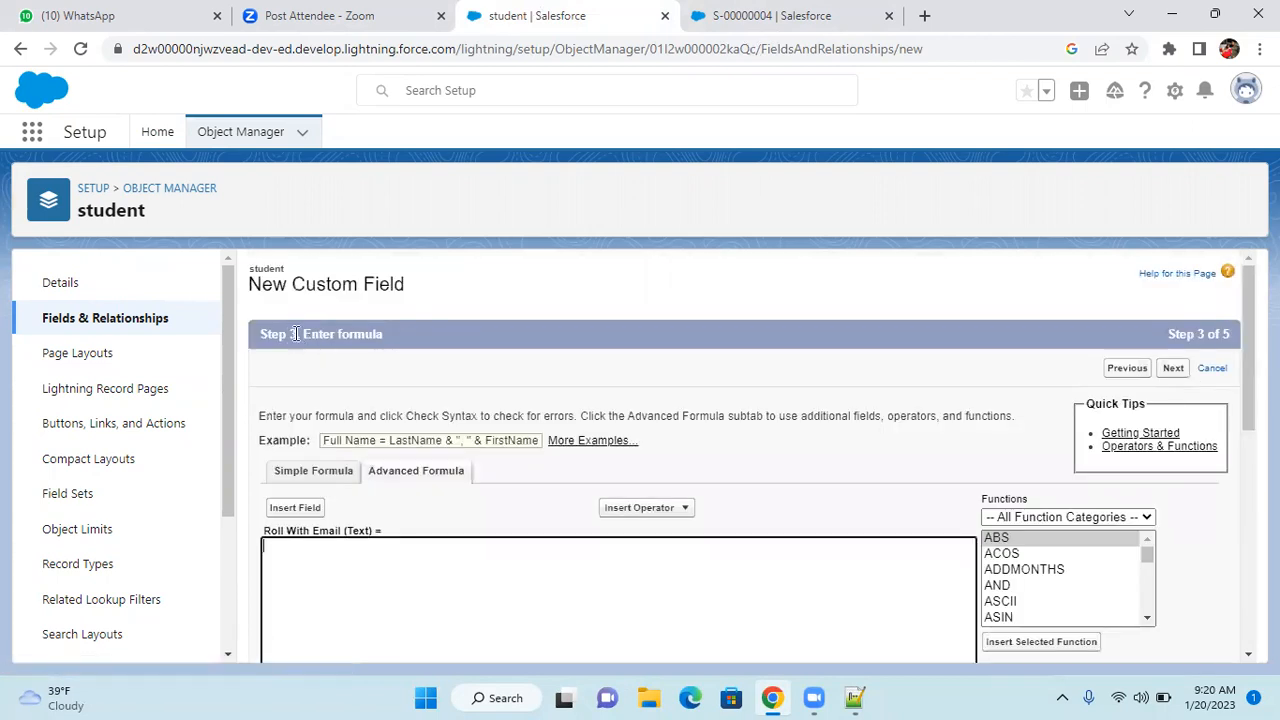
{"action": "scroll", "coordinate": [435, 487], "scroll_direction": "down", "scroll_amount": 1}
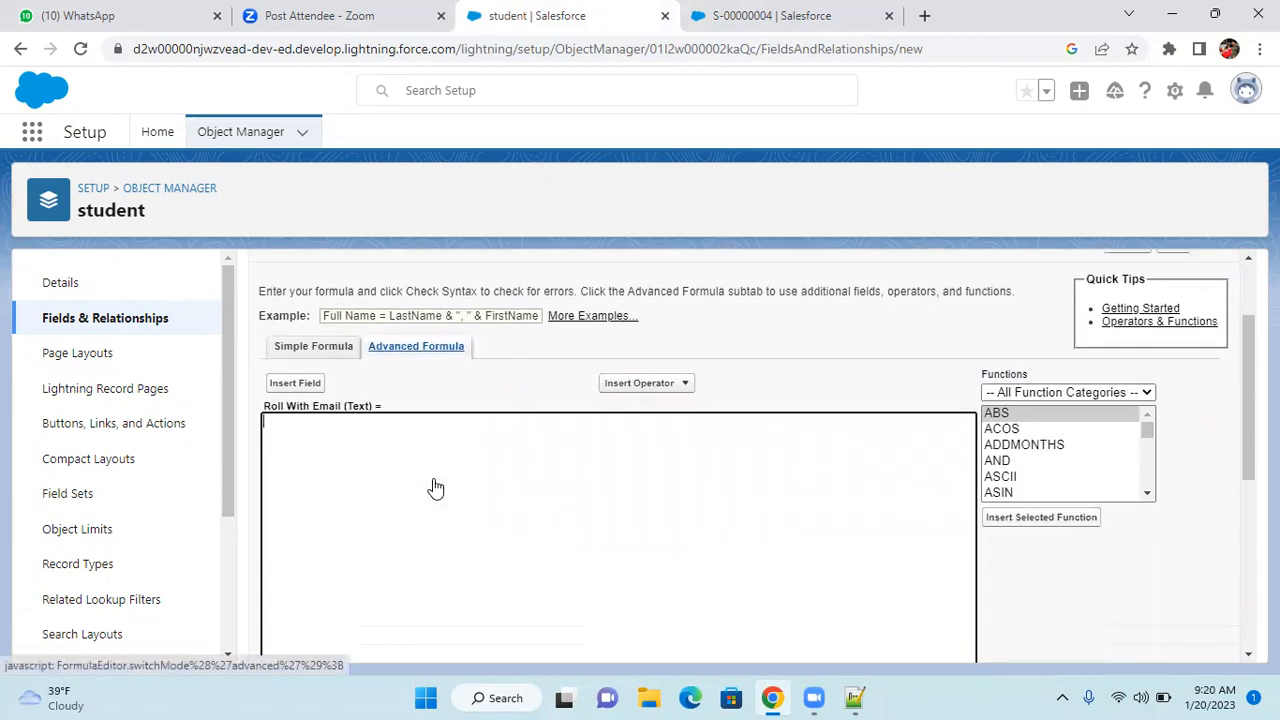
Step: Look through the full list of formula functions and their descriptions, and the available operators
{"action": "left_click", "coordinate": [1029, 428]}
{"action": "key", "text": "Down"}
{"action": "key", "text": "Down"}
{"action": "key", "text": "Down"}
{"action": "key", "text": "Down"}
{"action": "key", "text": "Down"}
{"action": "key", "text": "Down"}
{"action": "key", "text": "Down"}
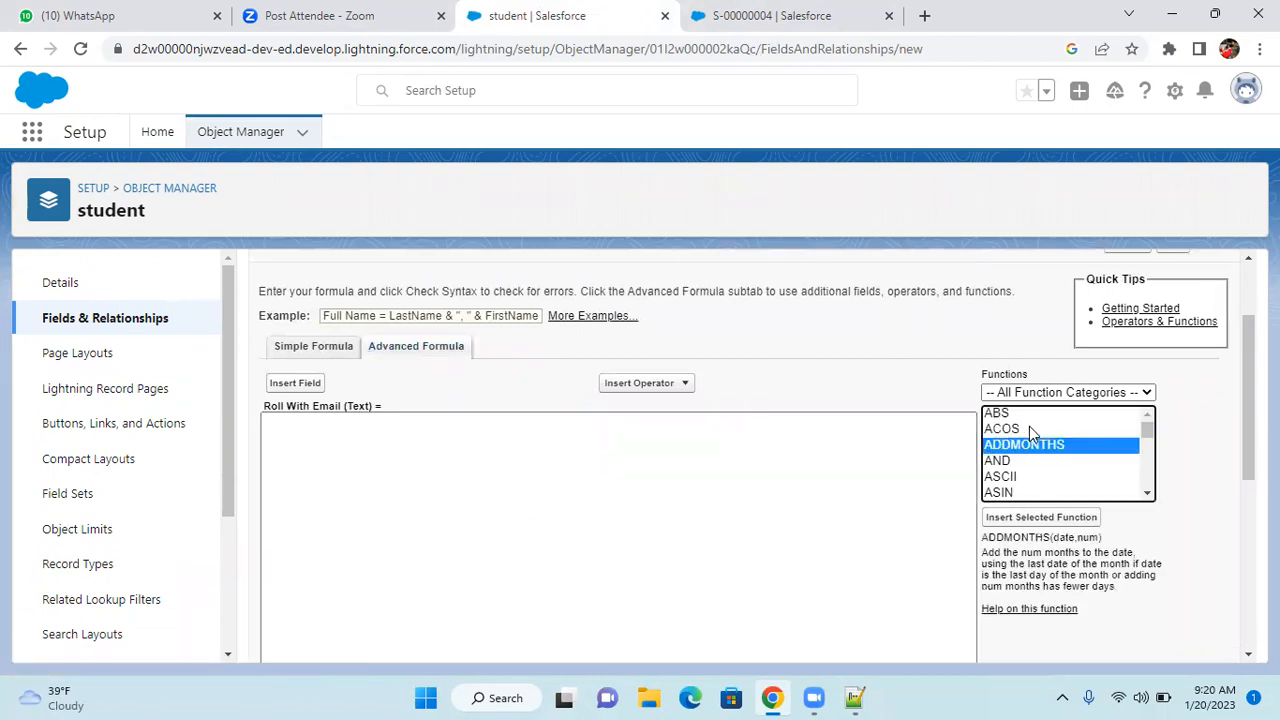
{"action": "key", "text": "Down"}
{"action": "key", "text": "Down"}
{"action": "key", "text": "Down"}
{"action": "key", "text": "Down"}
{"action": "key", "text": "Down"}
{"action": "key", "text": "Down"}
{"action": "key", "text": "Down"}
{"action": "key", "text": "Down"}
{"action": "key", "text": "Down"}
{"action": "key", "text": "Down"}
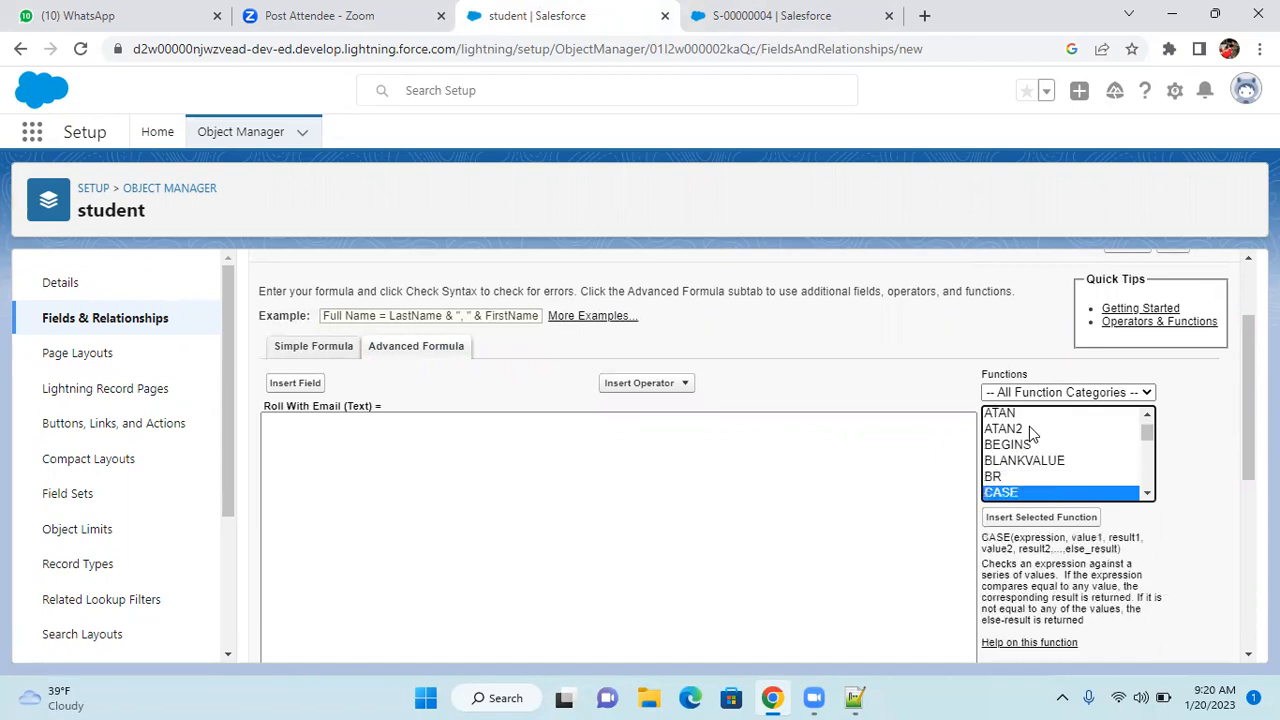
{"action": "key", "text": "Down"}
{"action": "key", "text": "Down"}
{"action": "key", "text": "Down"}
{"action": "key", "text": "Down"}
{"action": "key", "text": "Down"}
{"action": "key", "text": "Down"}
{"action": "key", "text": "Down"}
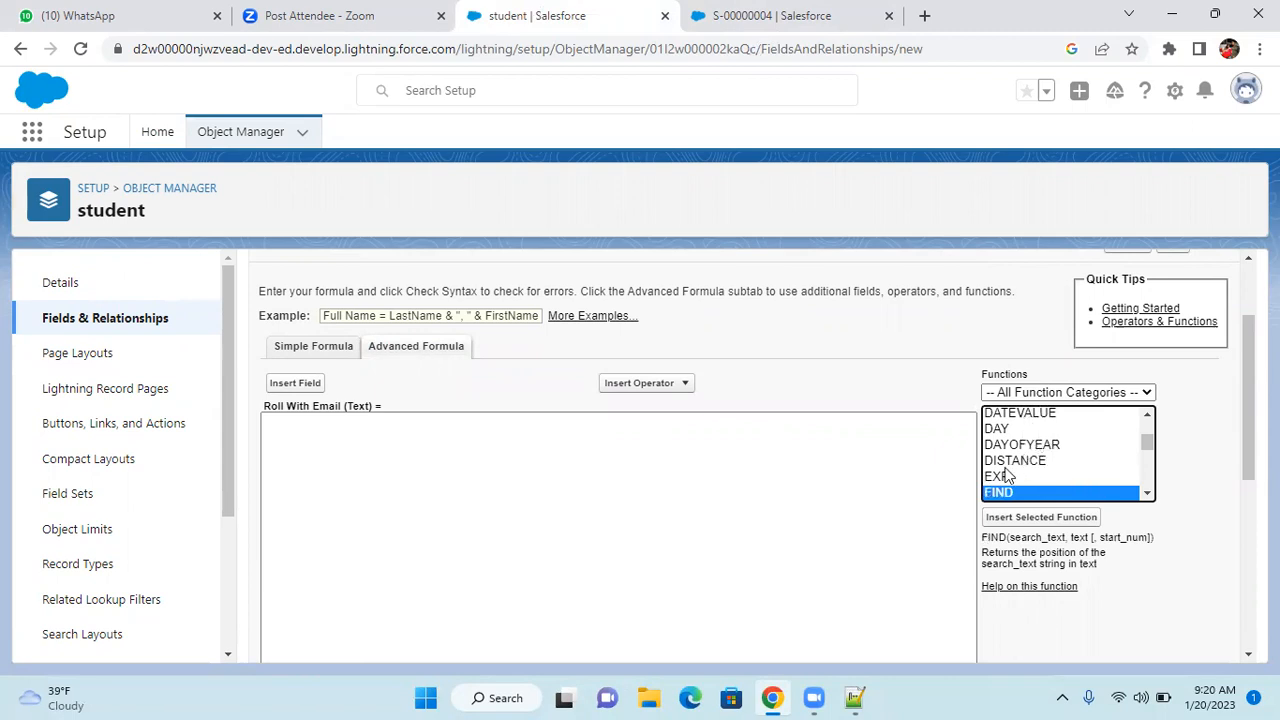
{"action": "scroll", "coordinate": [1034, 432], "scroll_direction": "down", "scroll_amount": 20}
{"action": "scroll", "coordinate": [1034, 435], "scroll_direction": "down", "scroll_amount": 5}
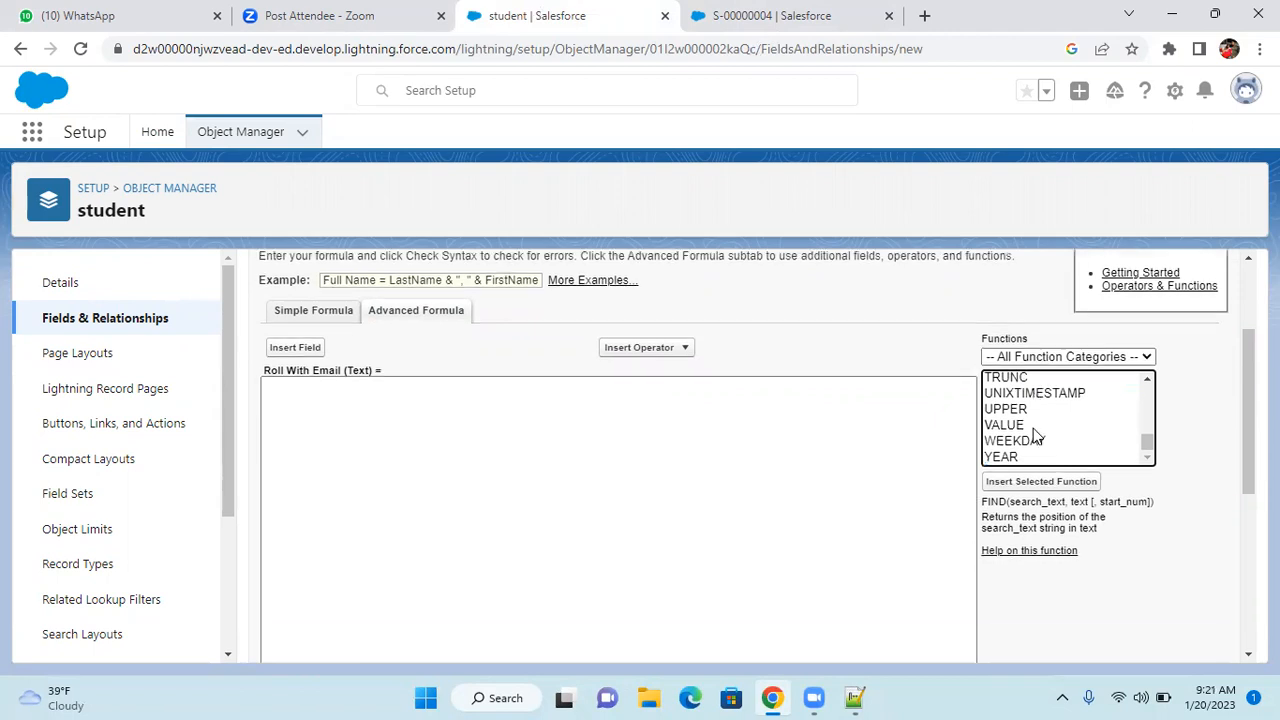
{"action": "scroll", "coordinate": [1035, 365], "scroll_direction": "up", "scroll_amount": 5}
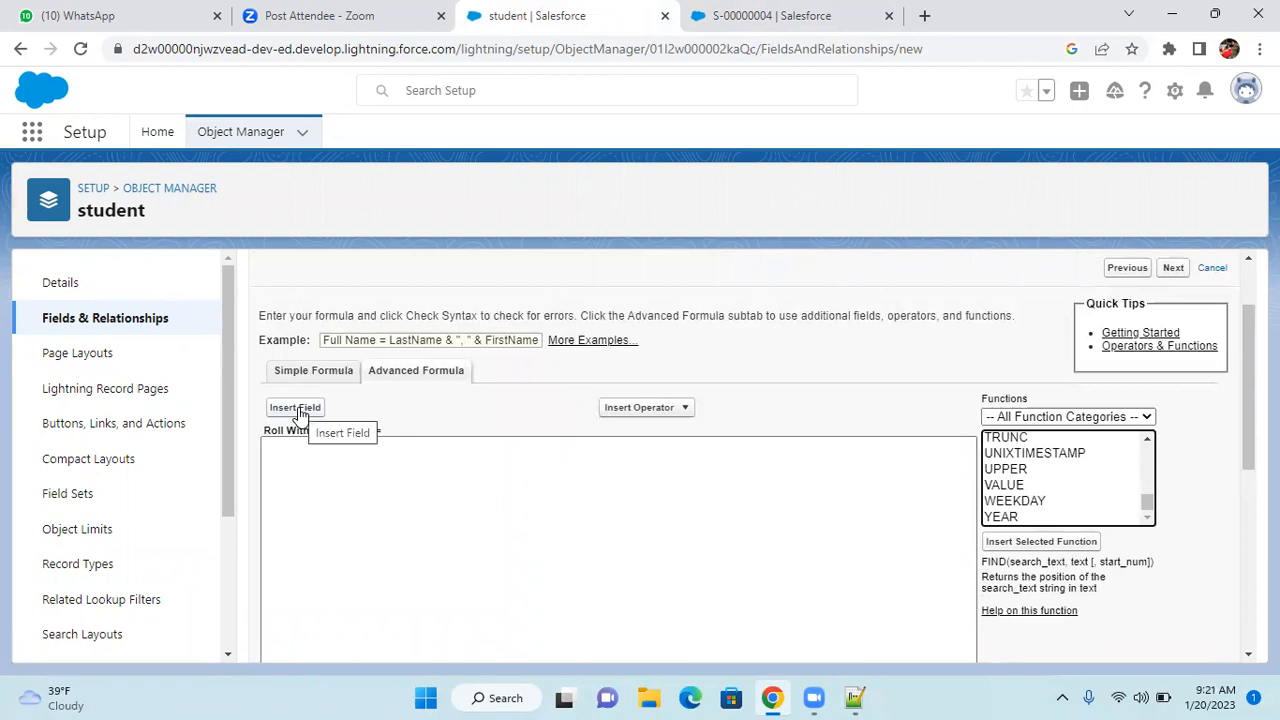
{"action": "left_click", "coordinate": [642, 410]}
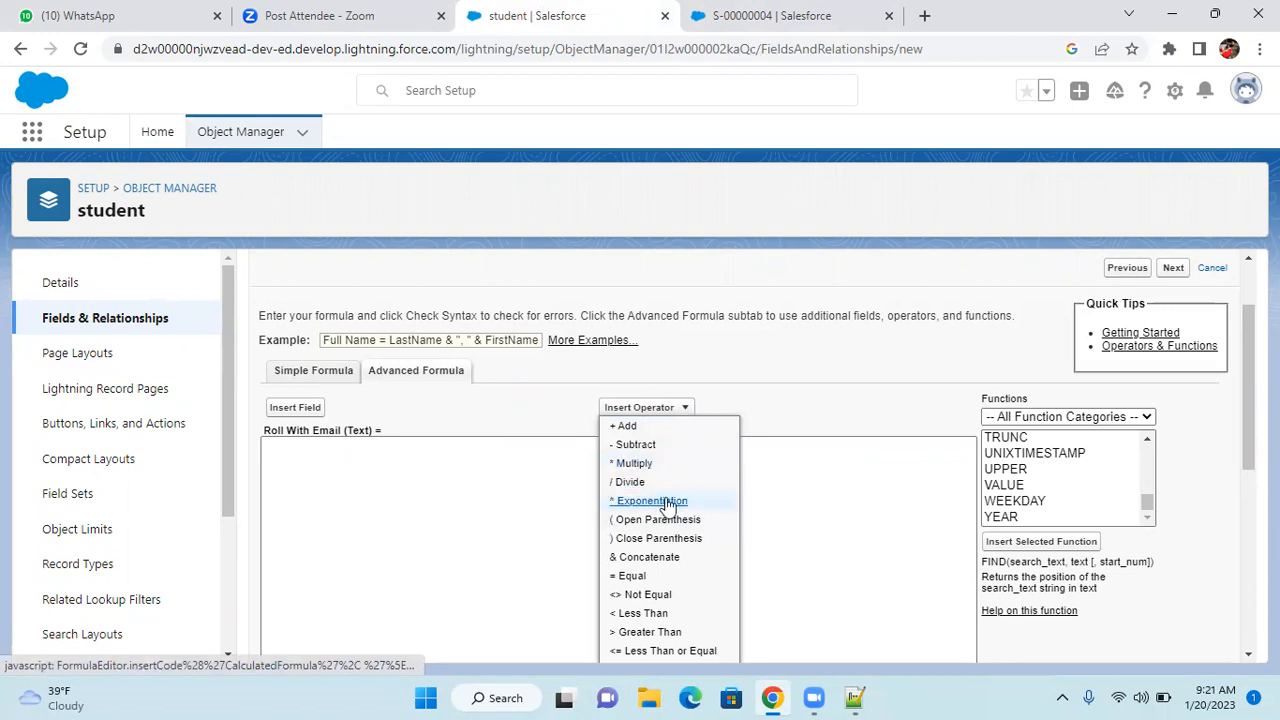
{"action": "left_click", "coordinate": [297, 443]}
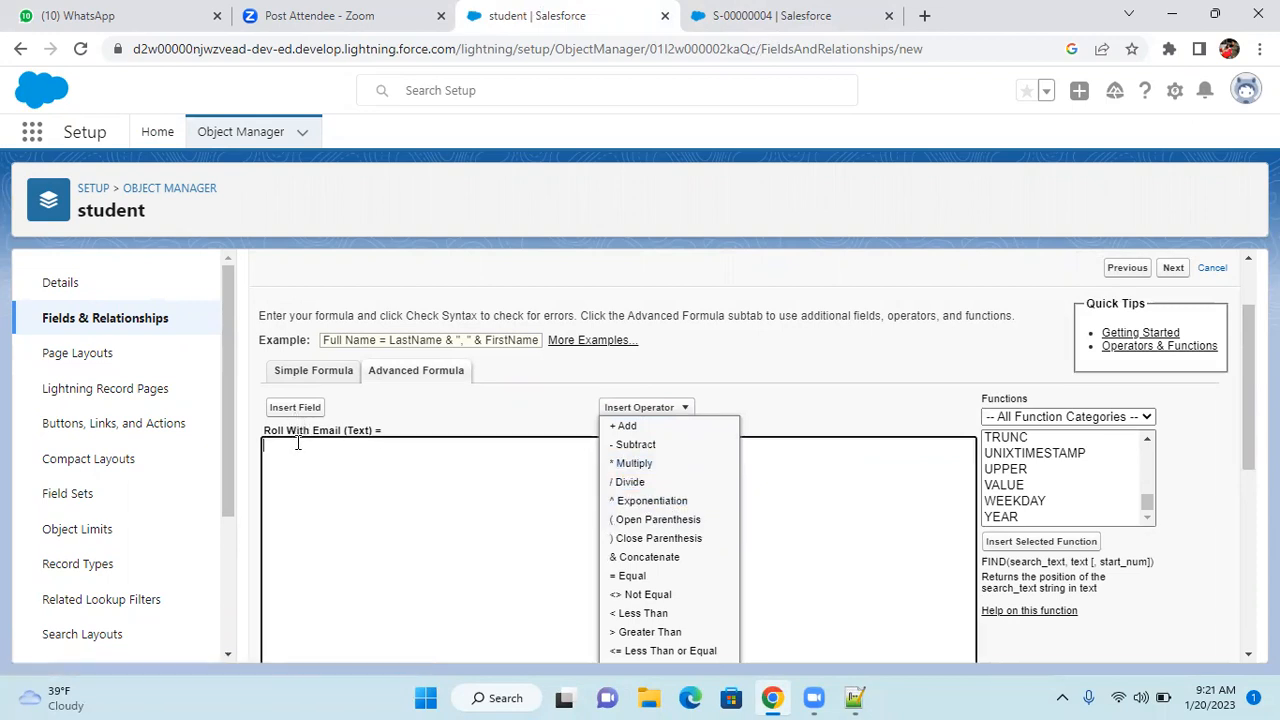
Step: Insert the student object's student roll number field into the Roll With Email formula
{"action": "left_click", "coordinate": [300, 407]}
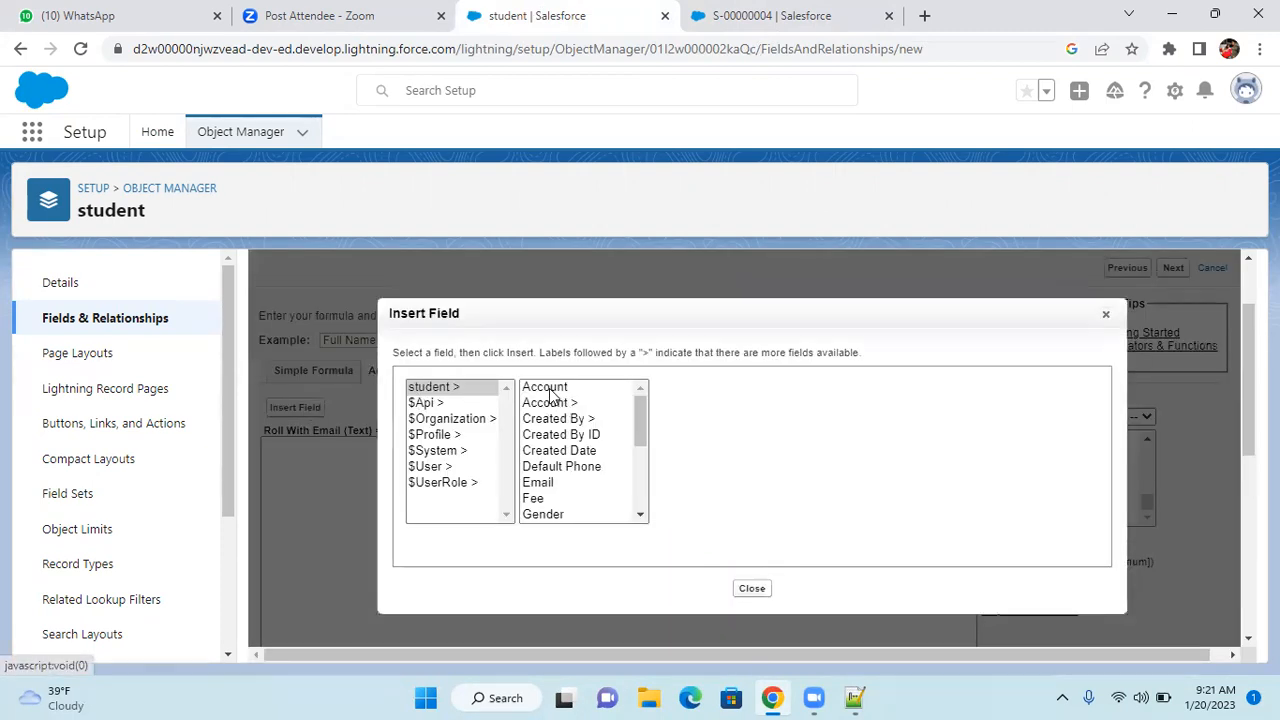
{"action": "left_click", "coordinate": [440, 390]}
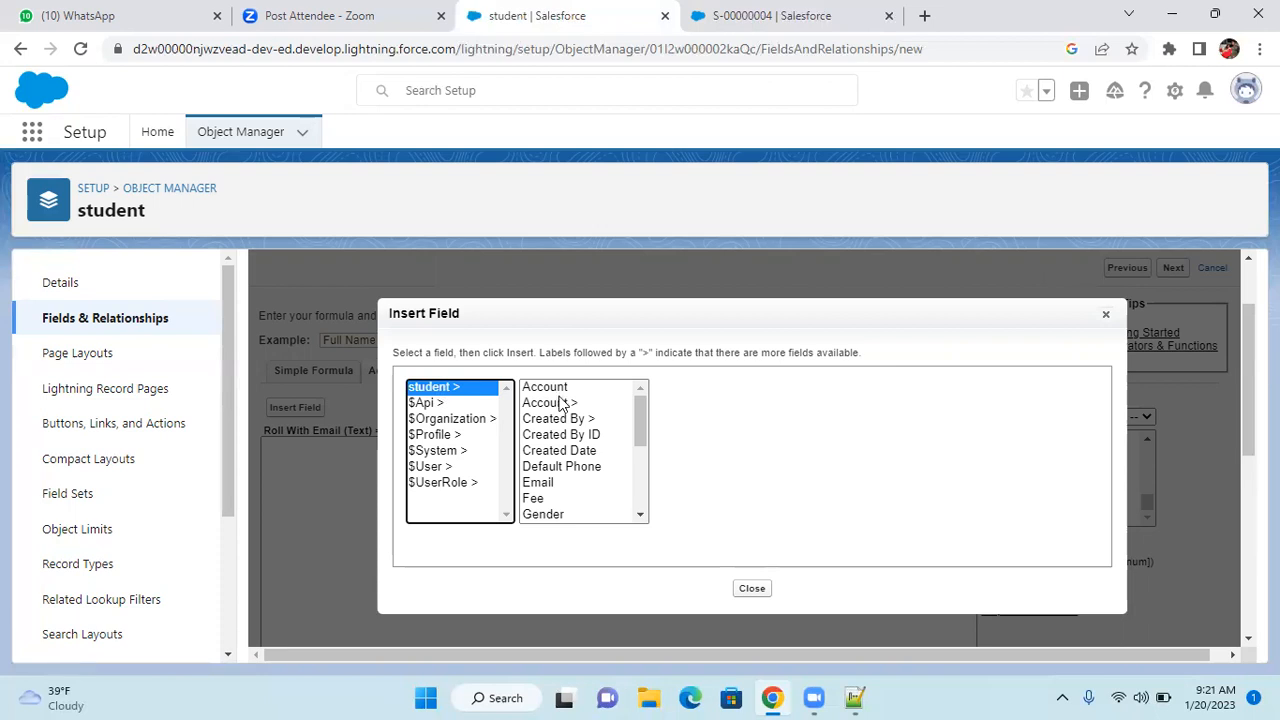
{"action": "scroll", "coordinate": [570, 470], "scroll_direction": "down", "scroll_amount": 4}
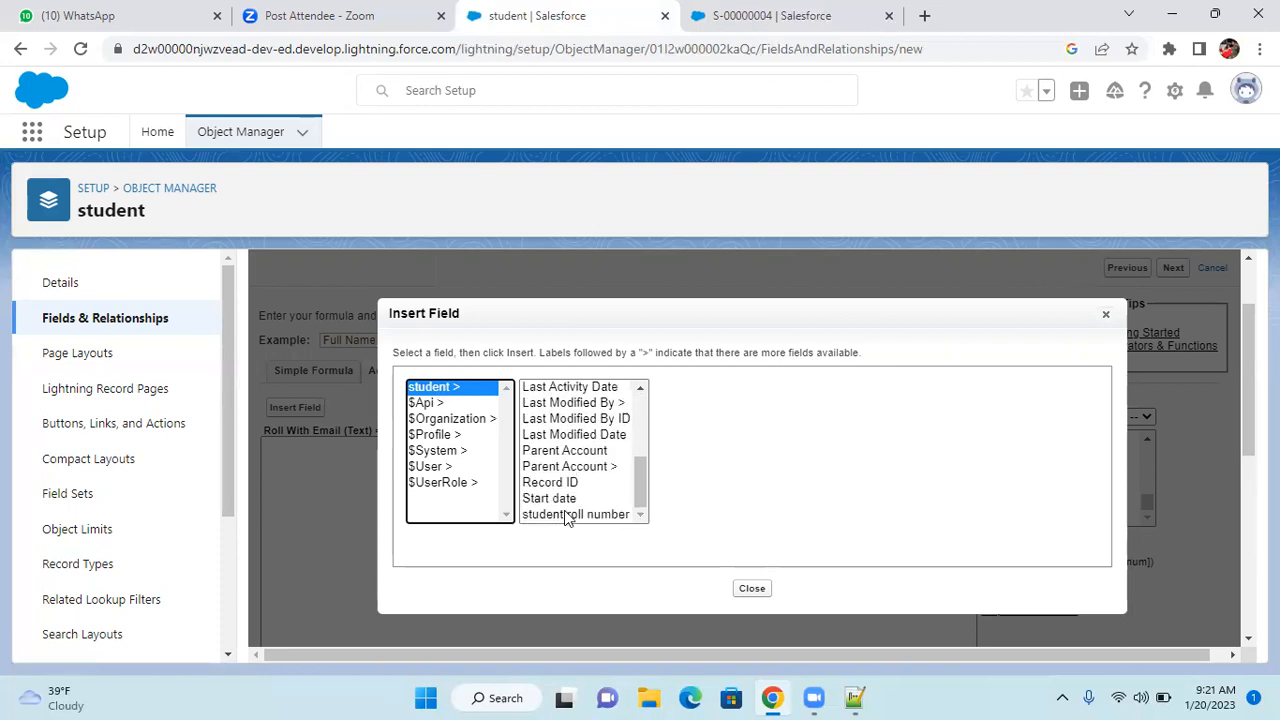
{"action": "left_click", "coordinate": [567, 514]}
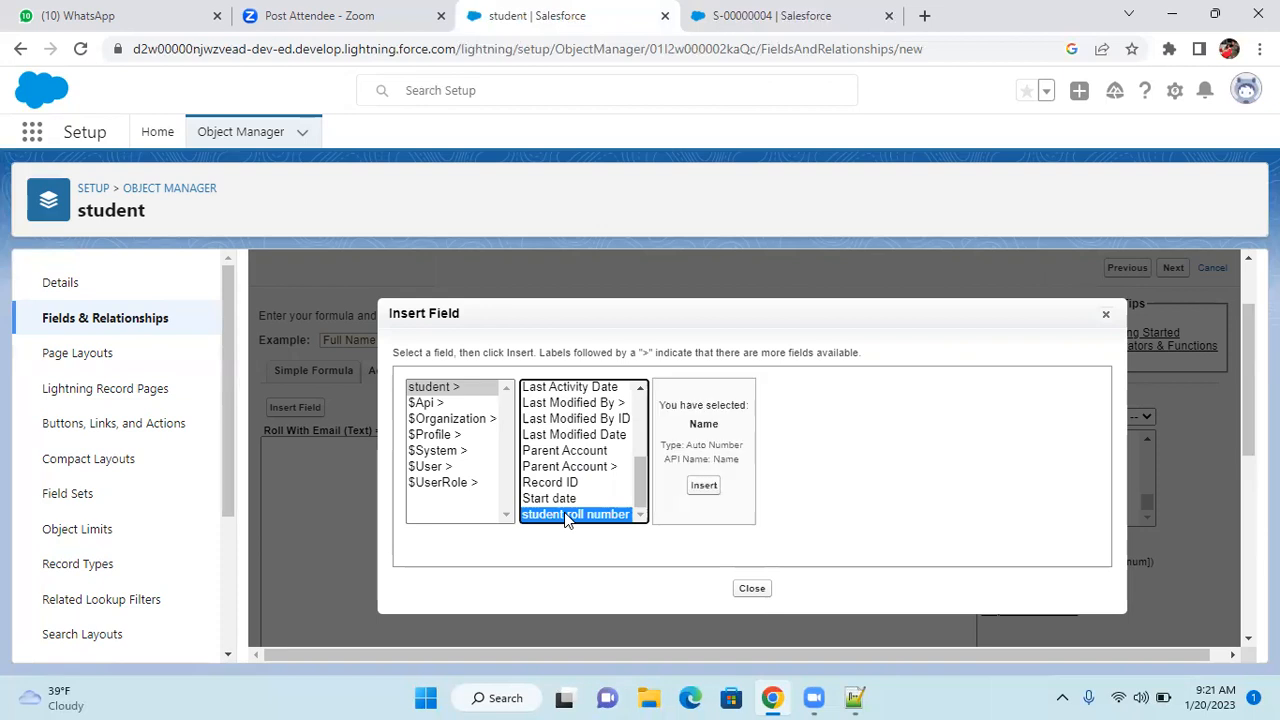
{"action": "left_click", "coordinate": [705, 485]}
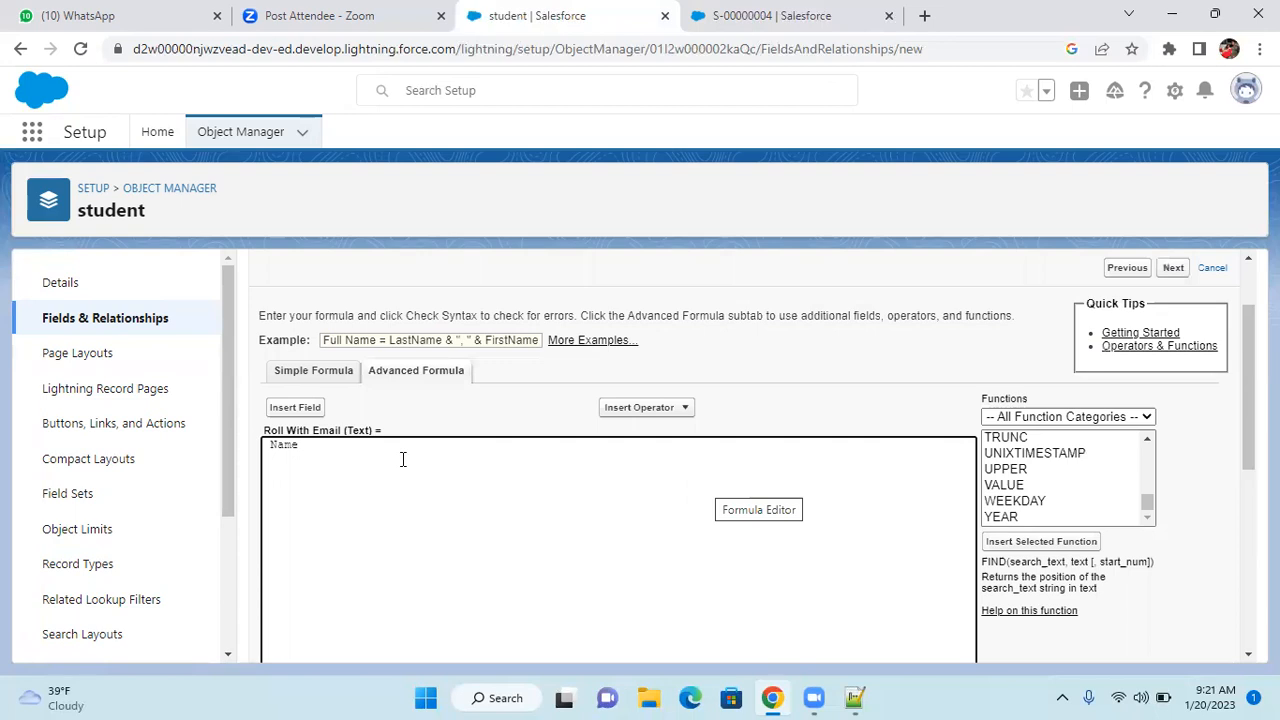
Step: Insert the student object's Email field after Name in the formula
{"action": "left_click", "coordinate": [300, 407]}
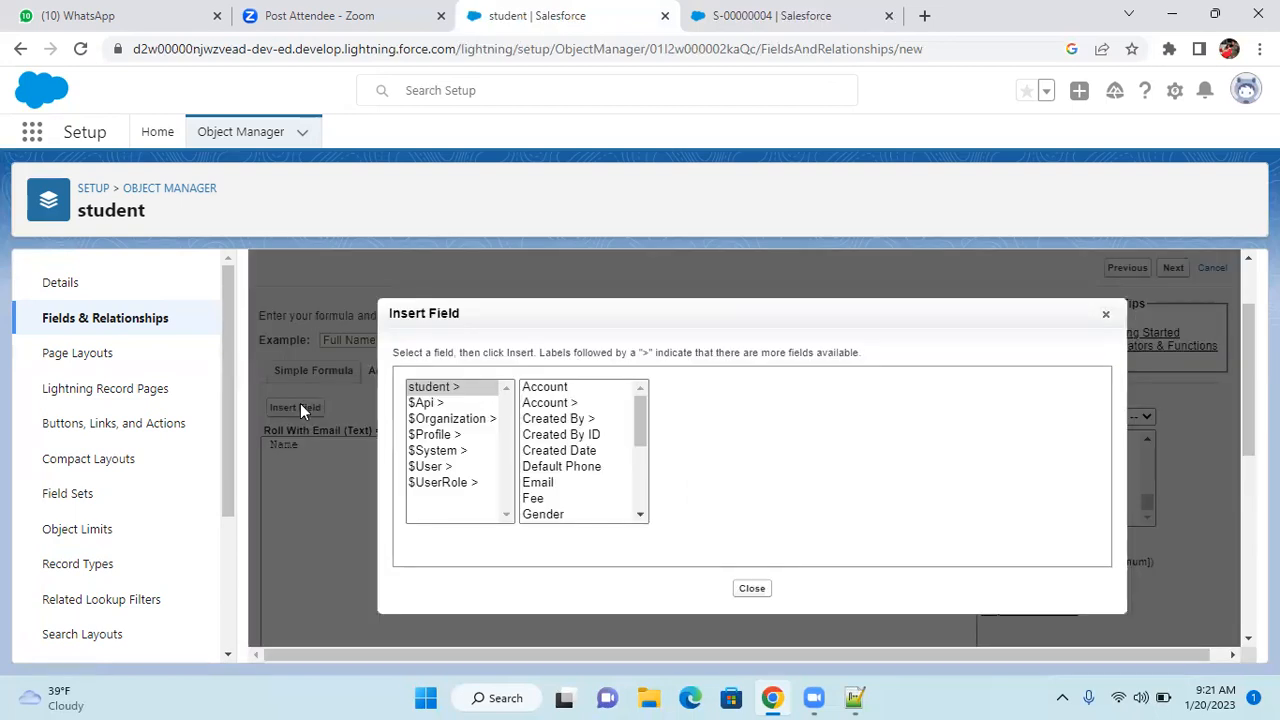
{"action": "left_click", "coordinate": [540, 483]}
{"action": "left_click", "coordinate": [700, 484]}
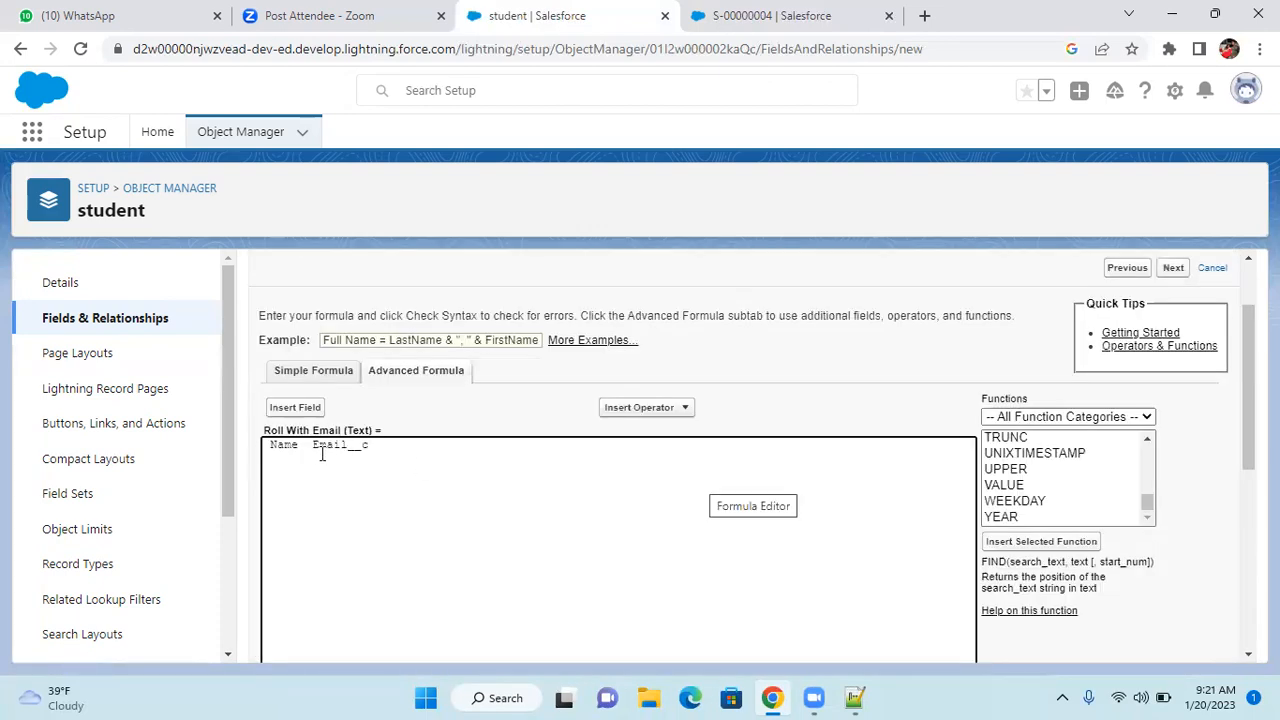
Step: Try to proceed with the formula without an operator between the two fields, and examine the syntax check message
{"action": "left_click", "coordinate": [1175, 270]}
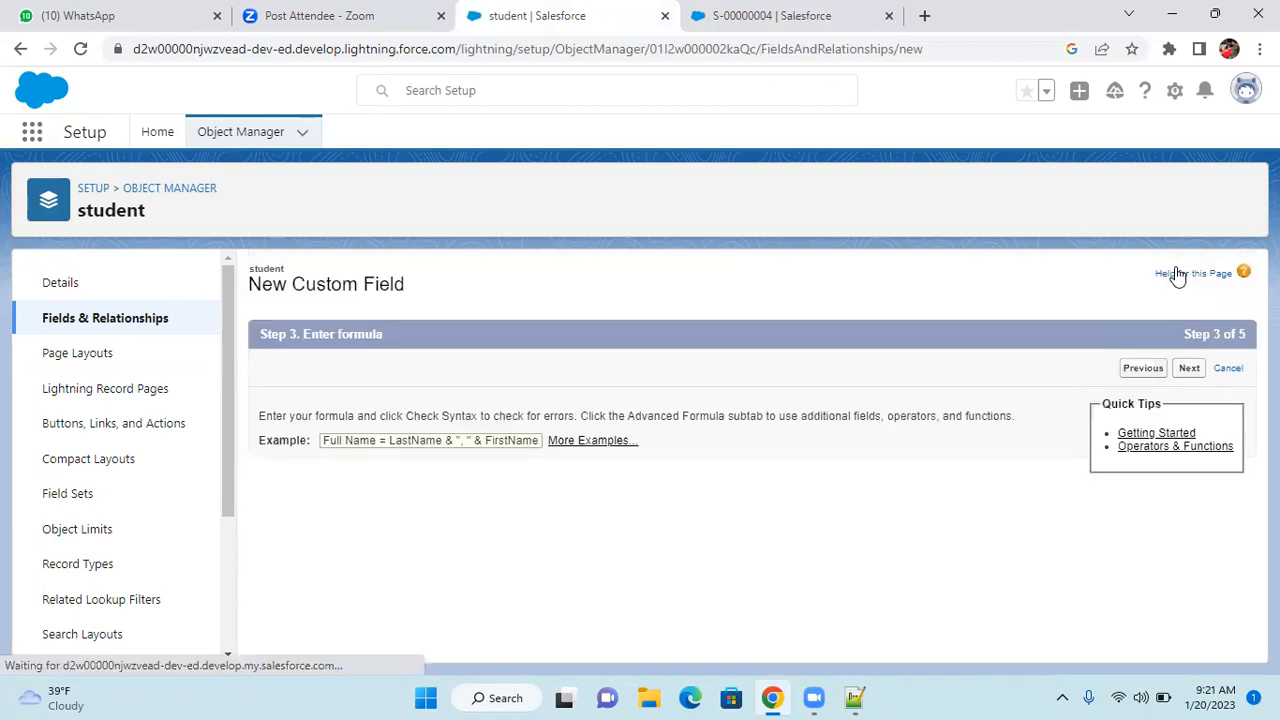
{"action": "scroll", "coordinate": [826, 383], "scroll_direction": "down", "scroll_amount": 2}
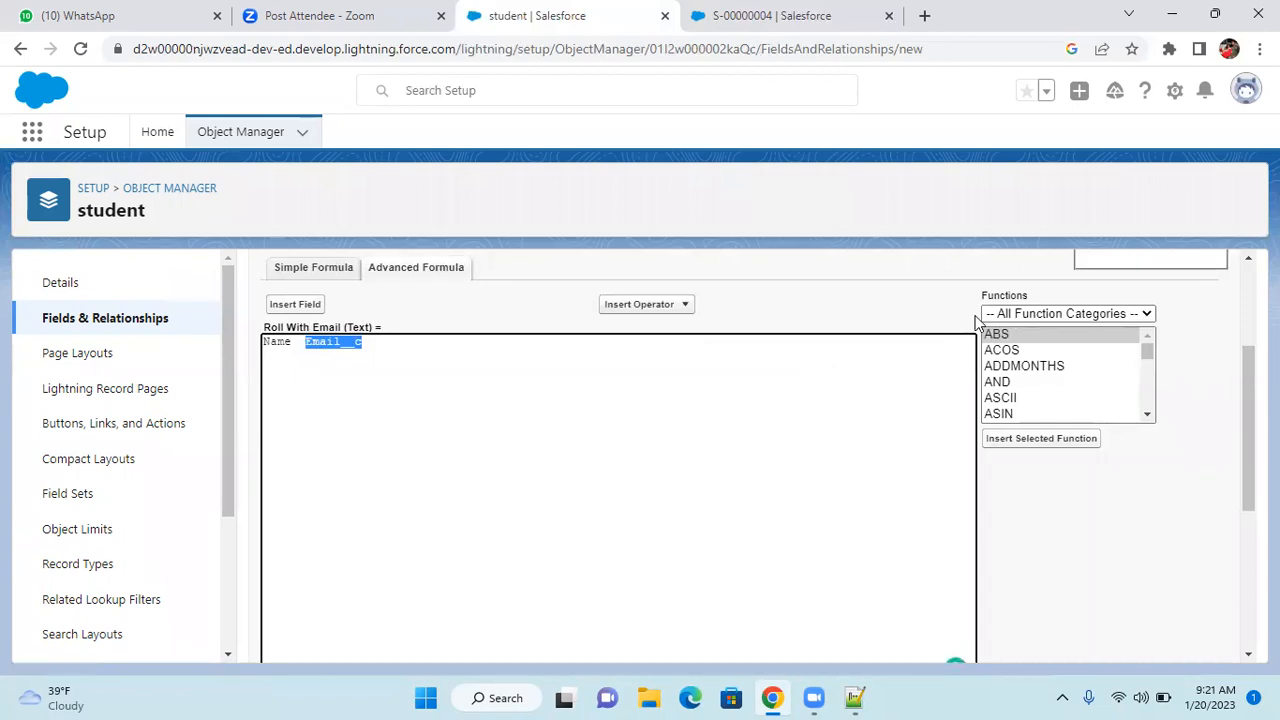
{"action": "scroll", "coordinate": [977, 320], "scroll_direction": "down", "scroll_amount": 4}
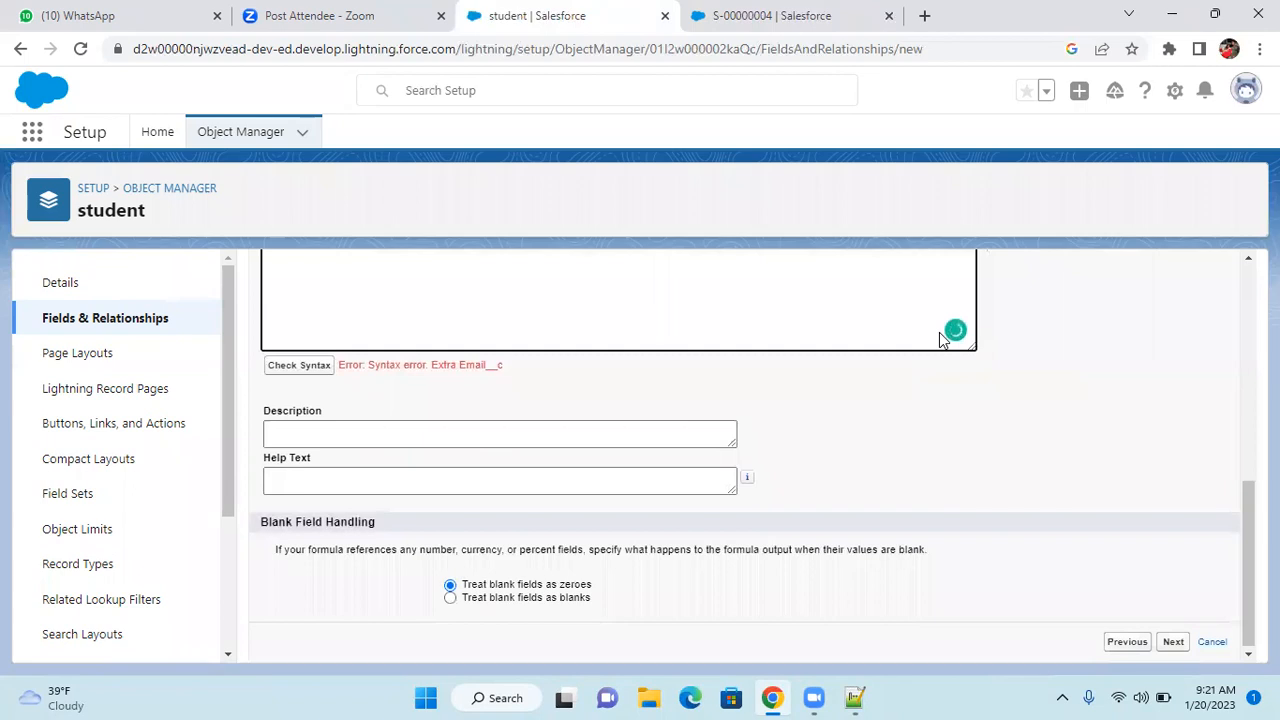
Step: Insert the & Concatenate operator between Name and Email__c in the Roll With Email formula
{"action": "scroll", "coordinate": [537, 431], "scroll_direction": "up", "scroll_amount": 1}
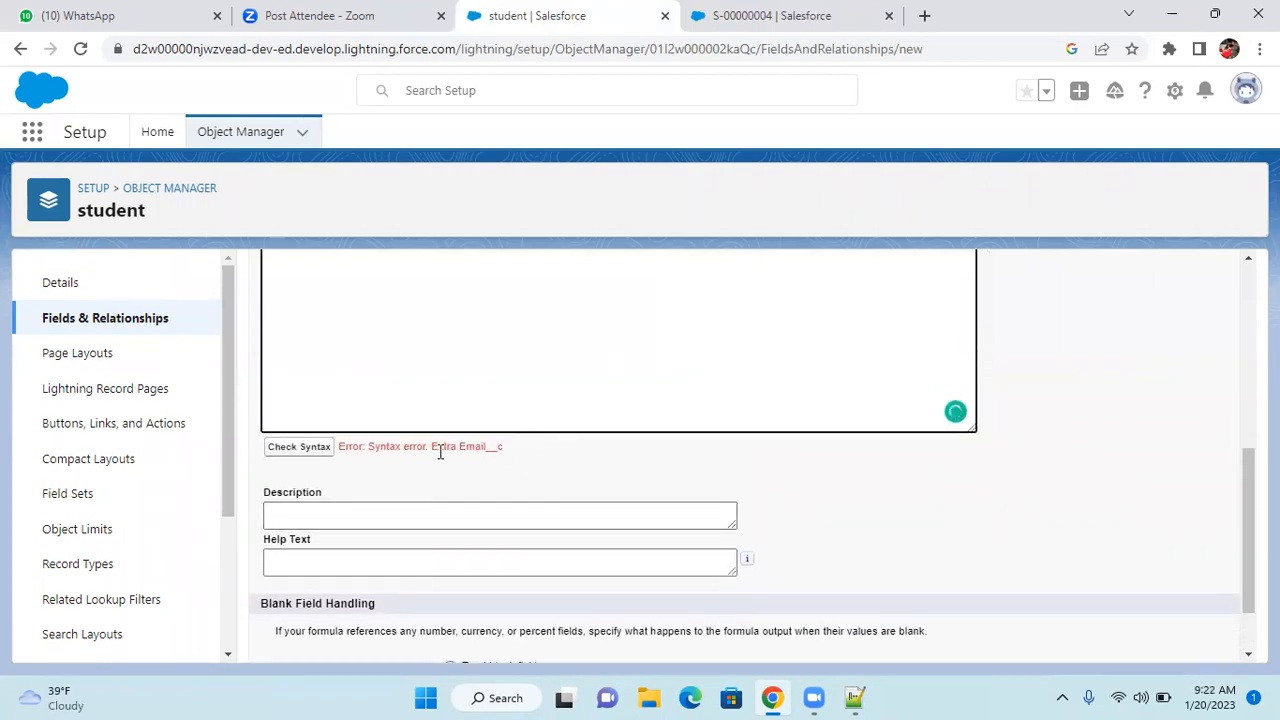
{"action": "scroll", "coordinate": [478, 450], "scroll_direction": "up", "scroll_amount": 1}
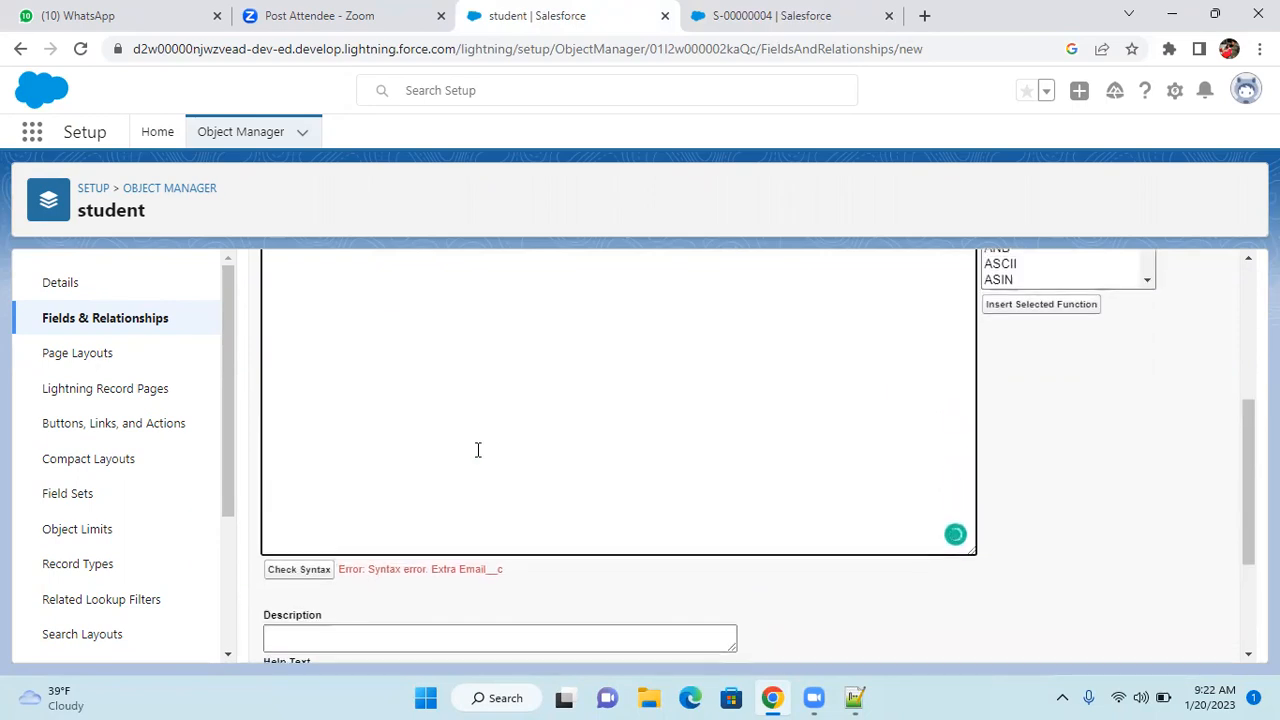
{"action": "scroll", "coordinate": [478, 450], "scroll_direction": "up", "scroll_amount": 3}
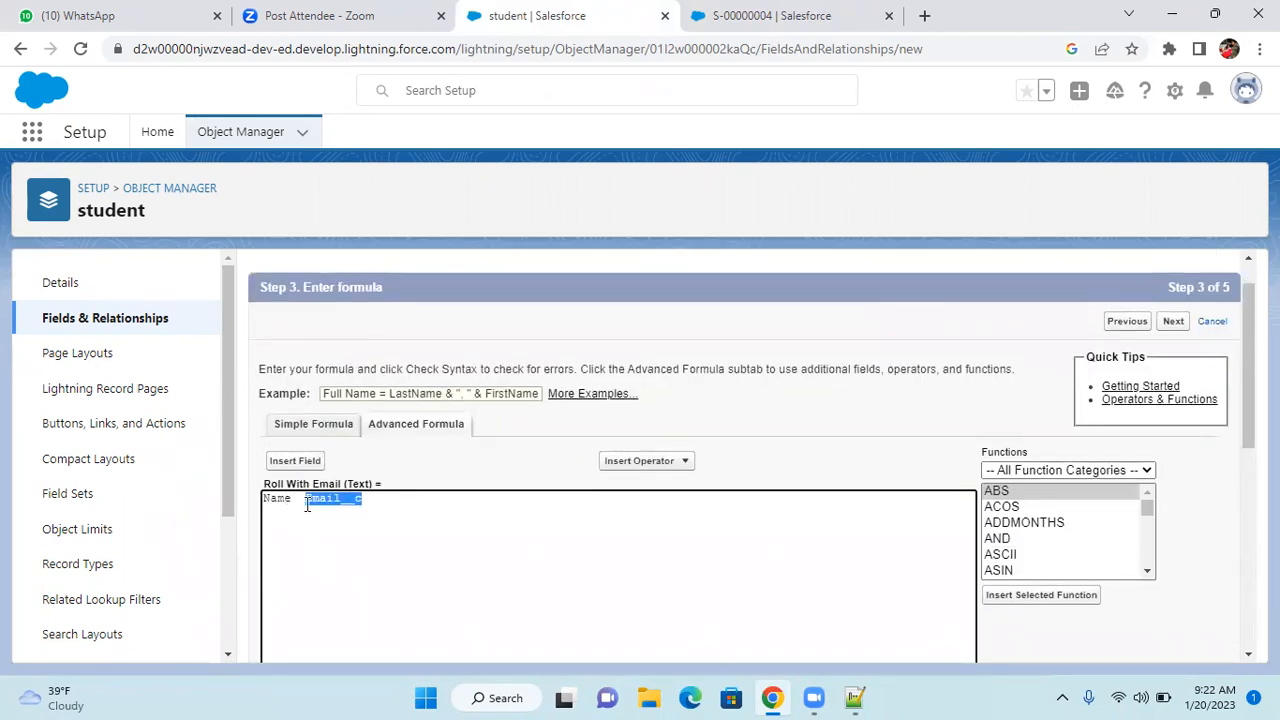
{"action": "left_click", "coordinate": [299, 498]}
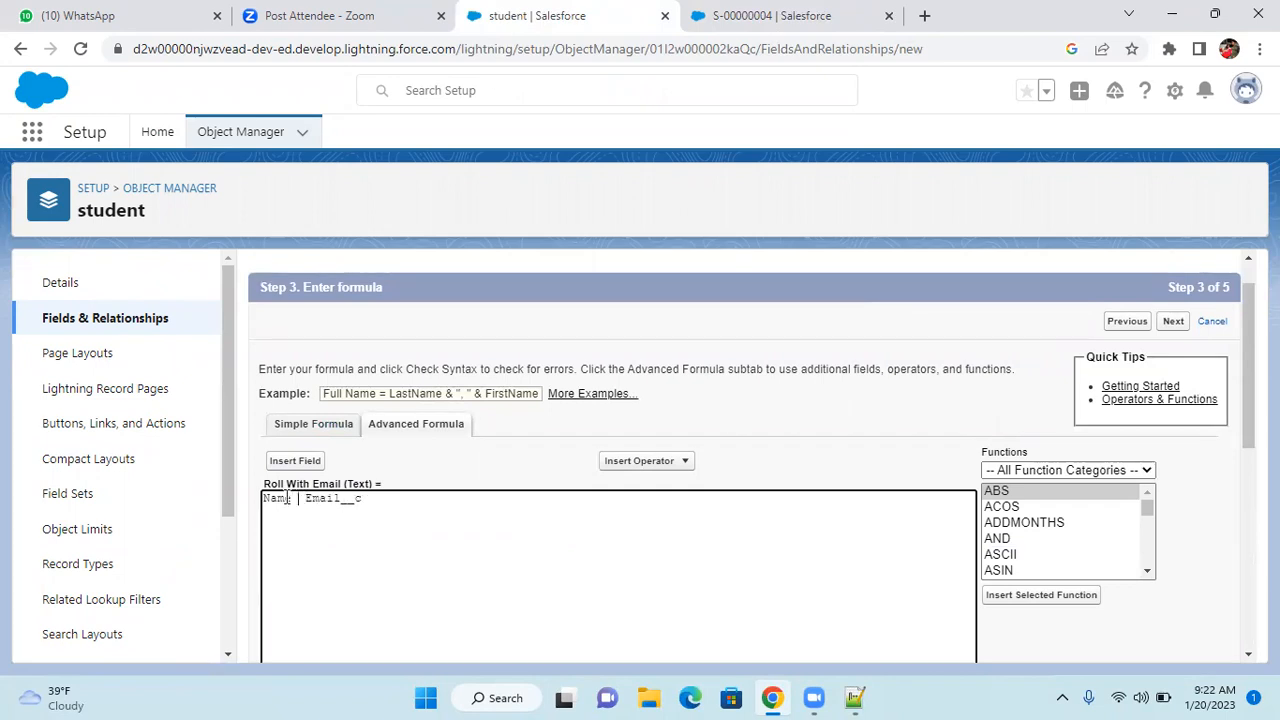
{"action": "left_click", "coordinate": [641, 466]}
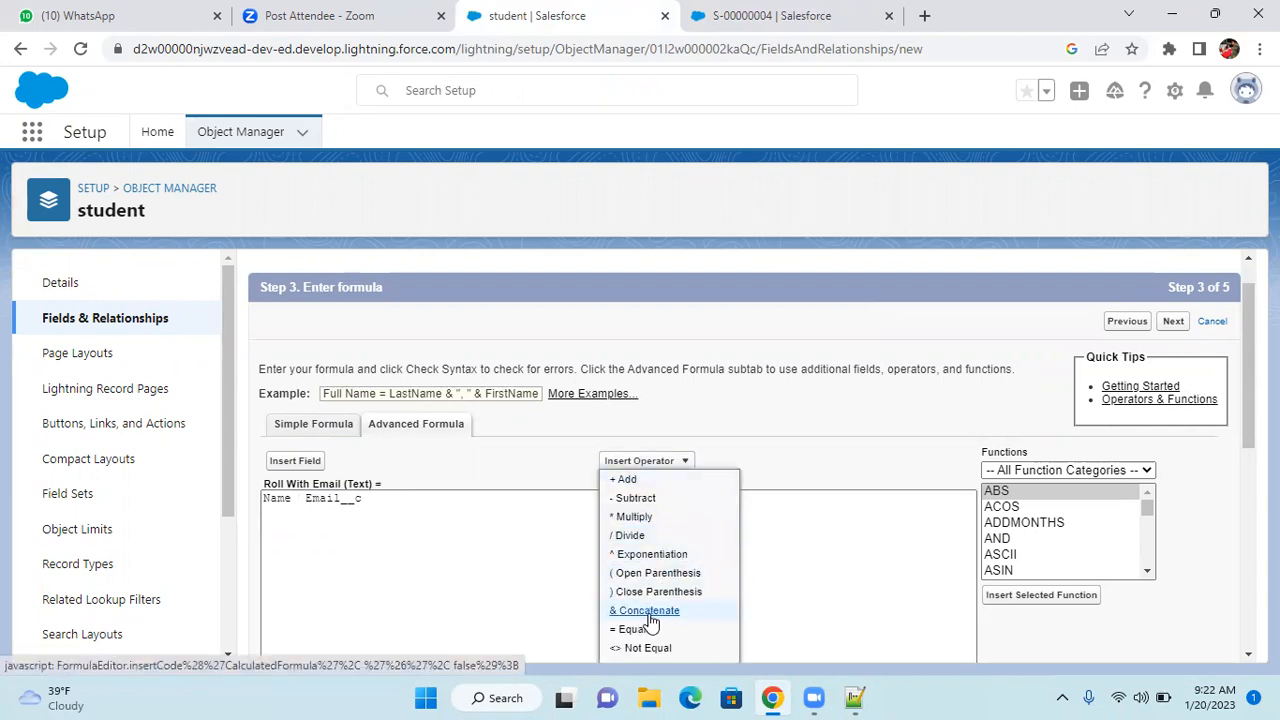
{"action": "left_click", "coordinate": [650, 612]}
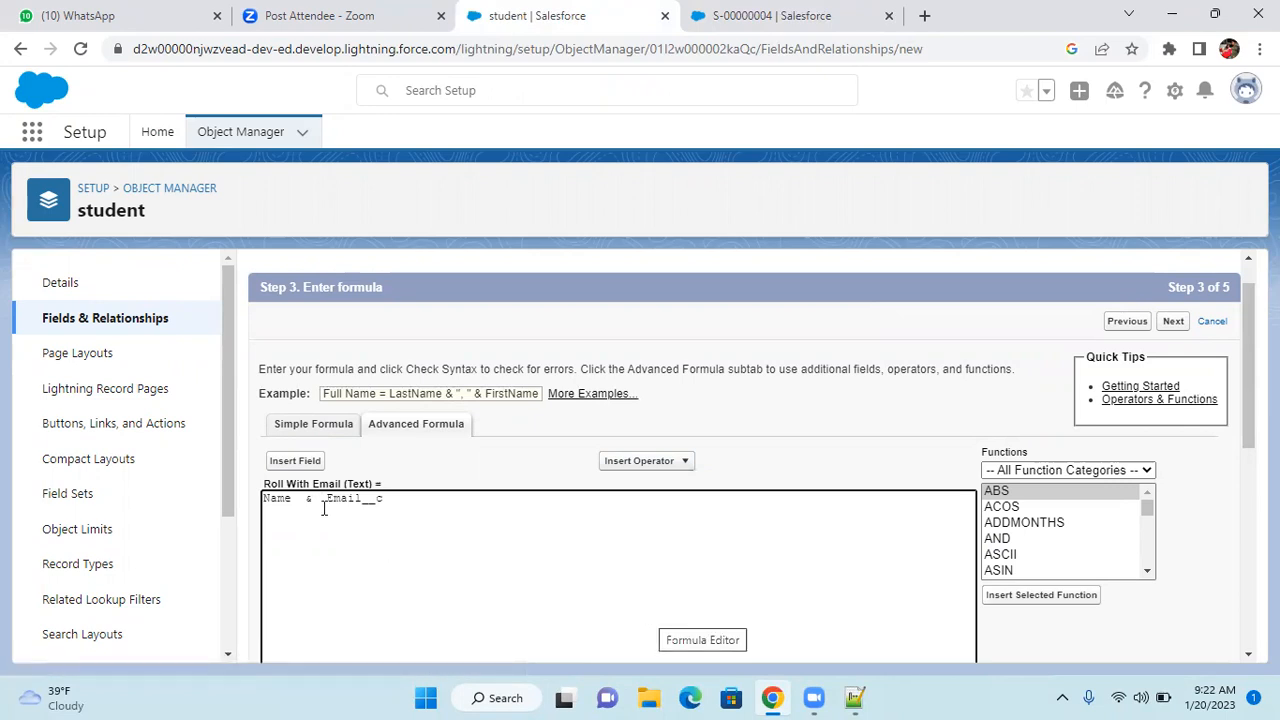
Step: Accept the formula, keep the default field-level security and page layout settings, and save the Roll With Email field
{"action": "left_click", "coordinate": [1175, 330]}
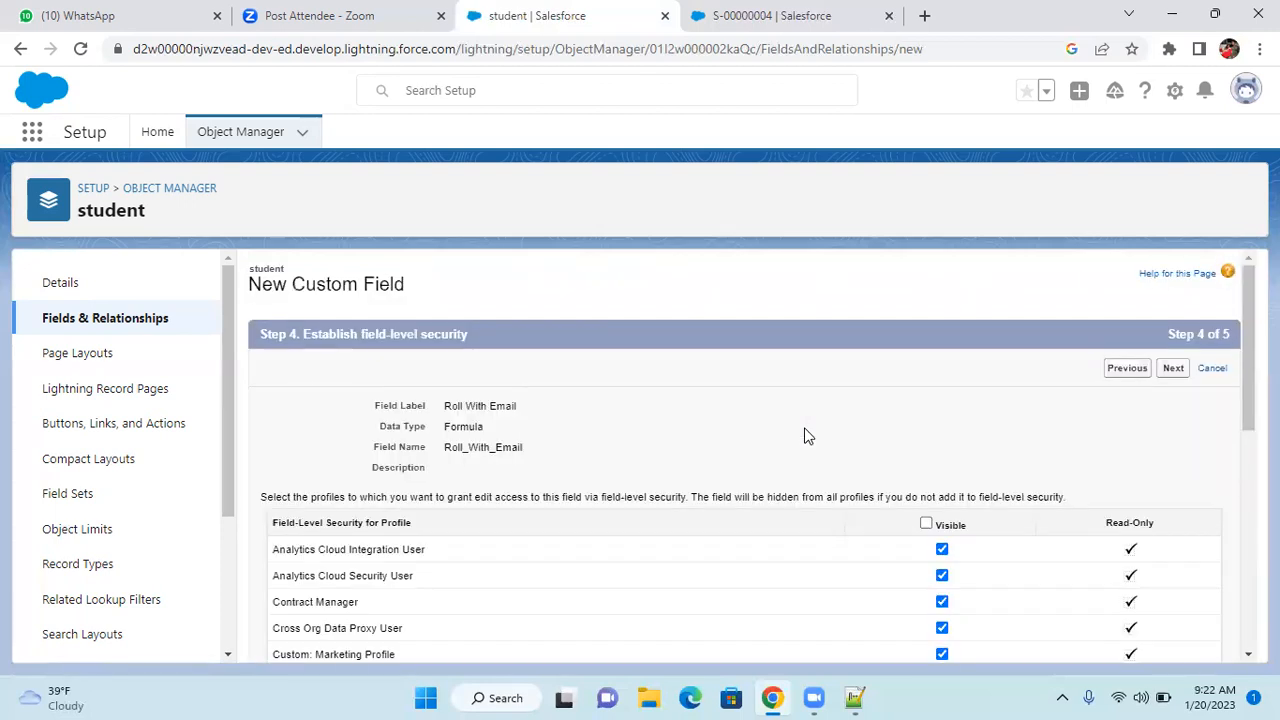
{"action": "scroll", "coordinate": [808, 437], "scroll_direction": "down", "scroll_amount": 1}
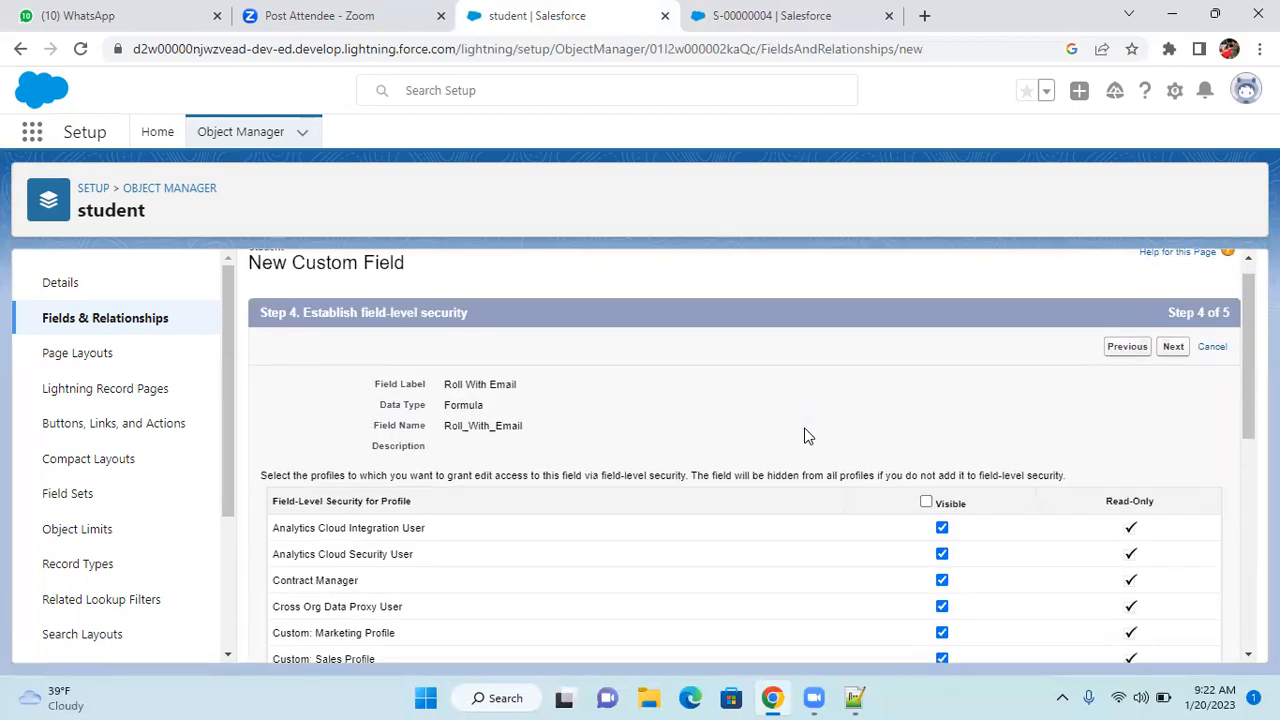
{"action": "left_click", "coordinate": [1174, 352]}
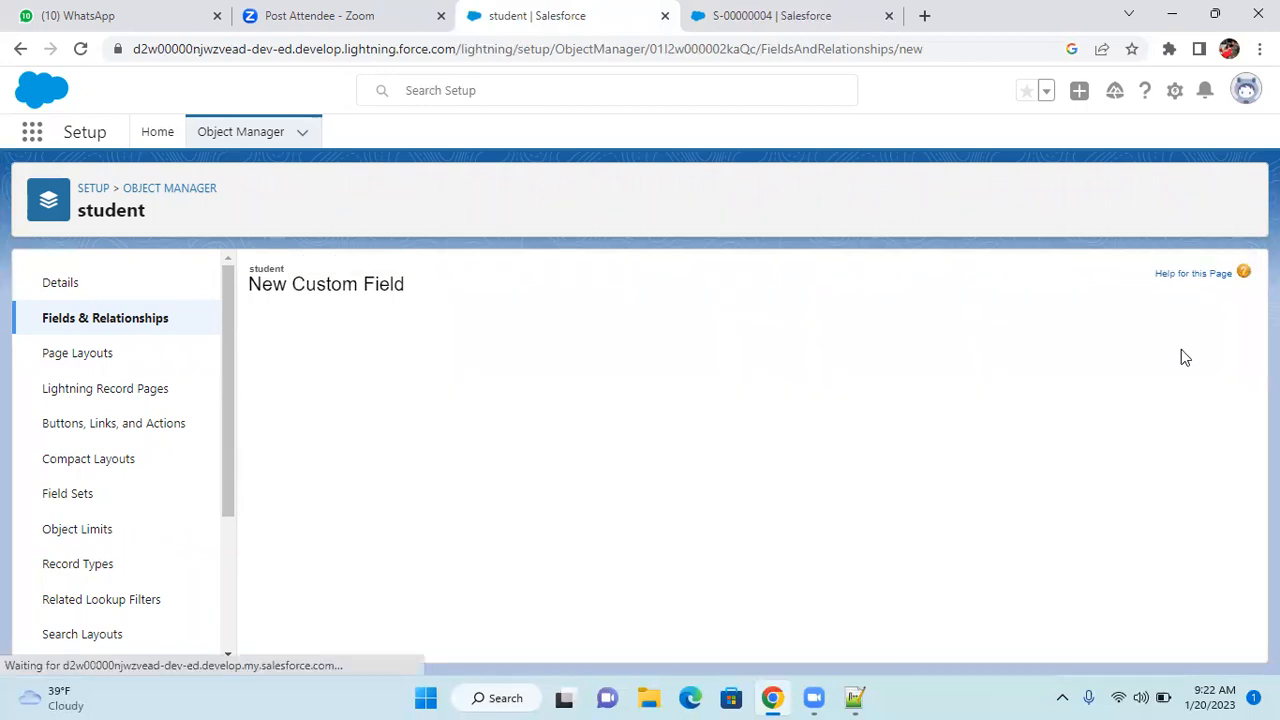
{"action": "left_click", "coordinate": [1170, 369]}
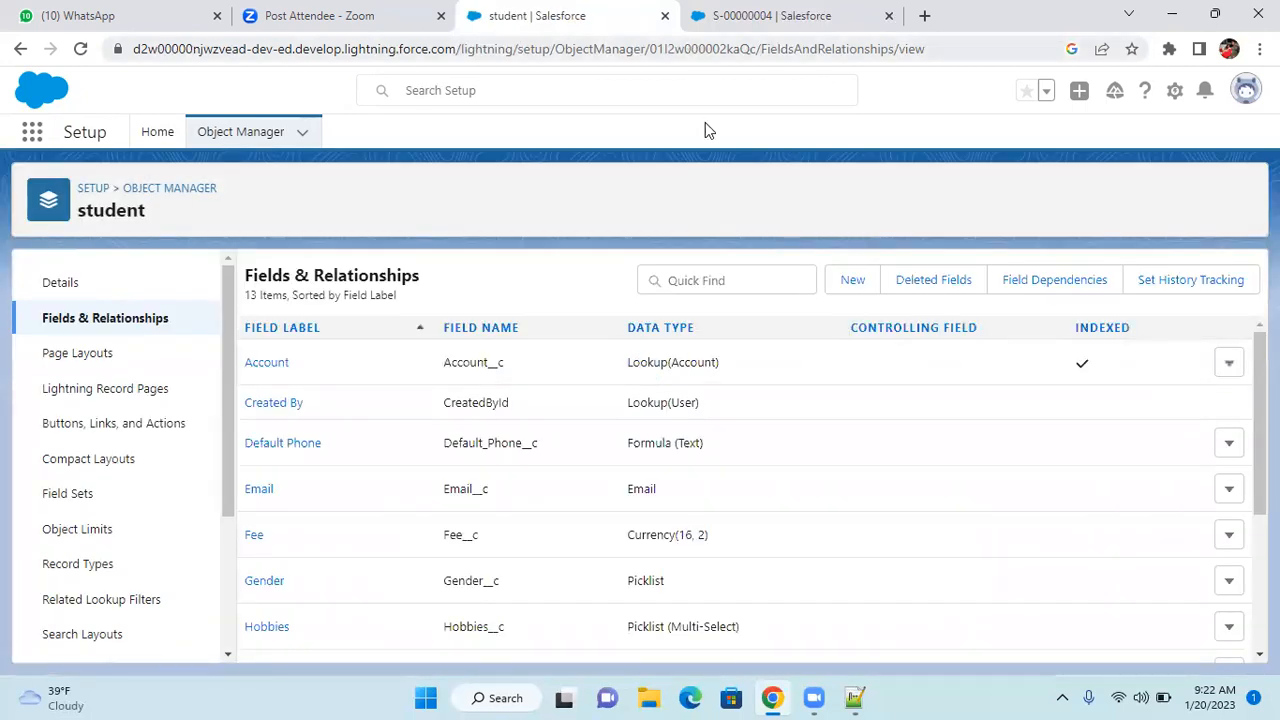
Step: Start a new formula field on student labelled Account Type, with the Text return type, and proceed to its formula editor
{"action": "left_click", "coordinate": [850, 285]}
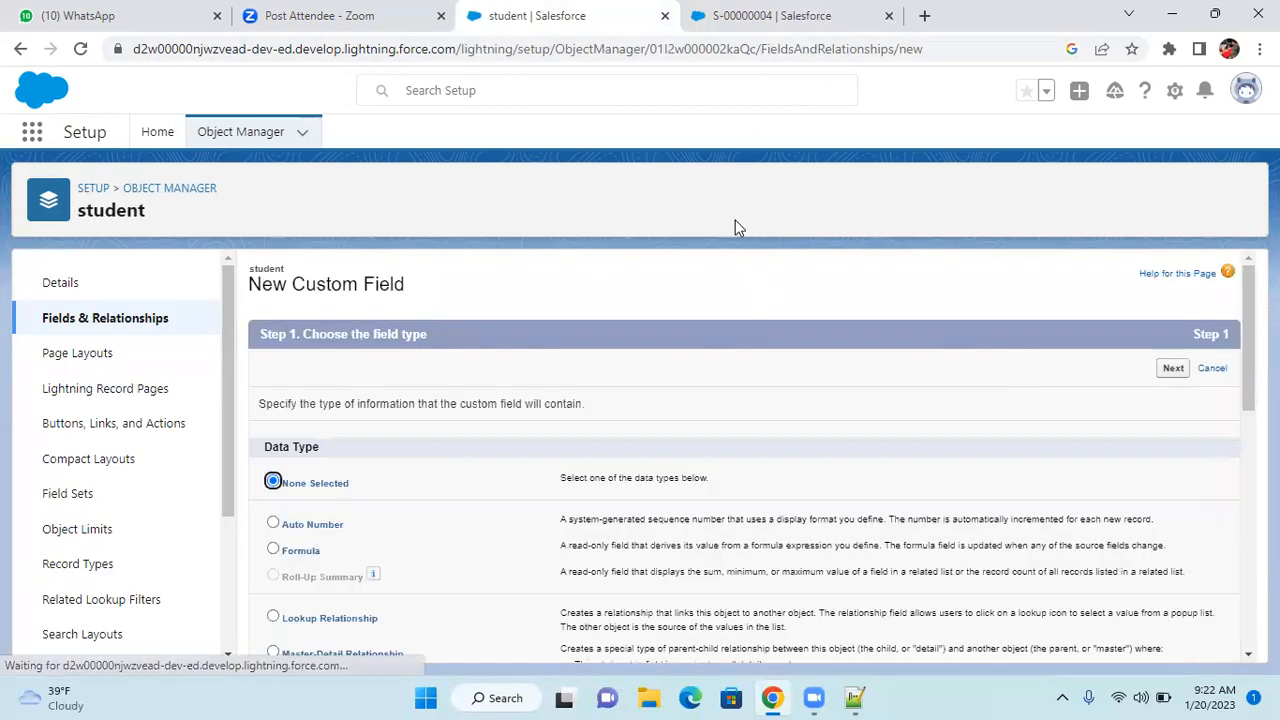
{"action": "left_click", "coordinate": [275, 552]}
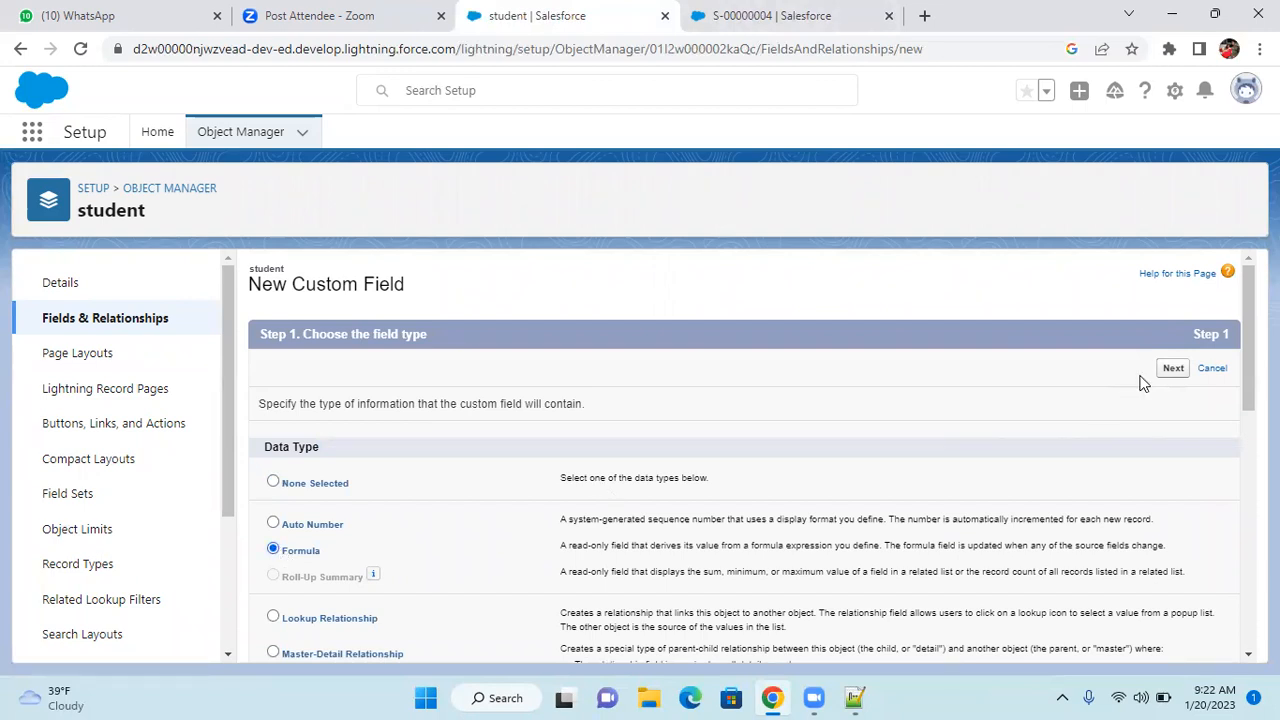
{"action": "left_click", "coordinate": [1171, 369]}
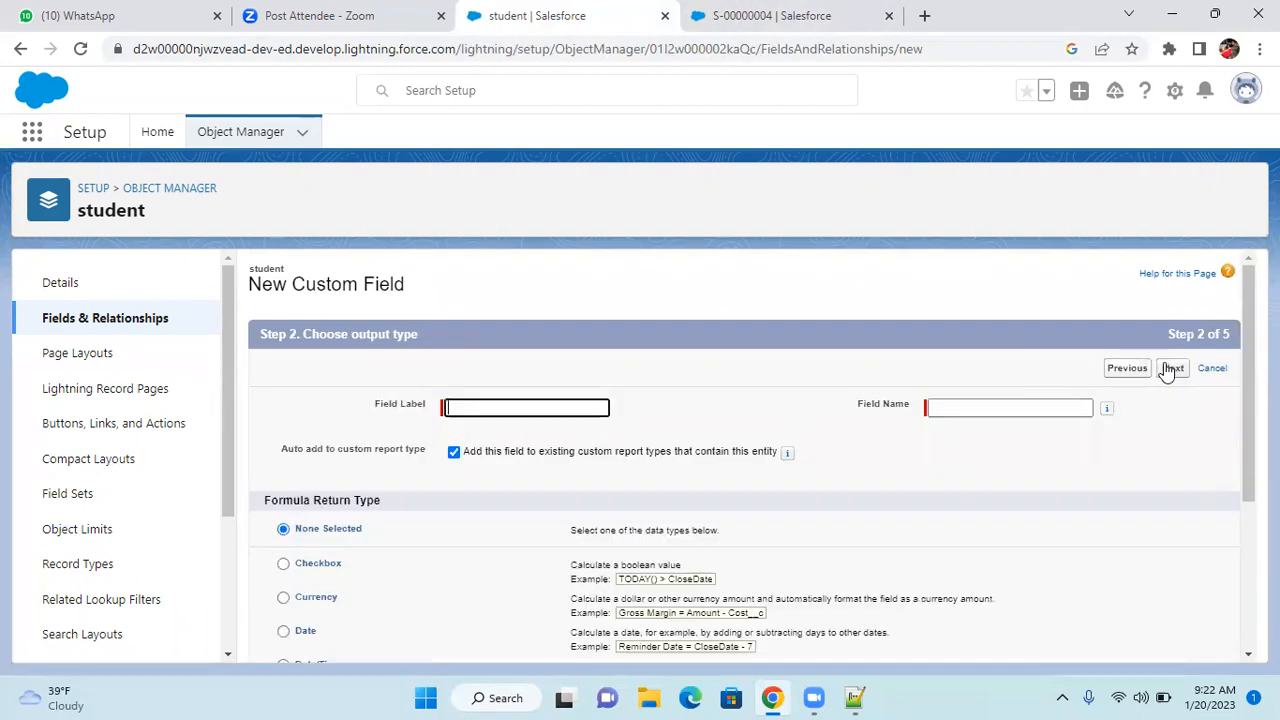
{"action": "left_click", "coordinate": [472, 406]}
{"action": "type", "text": "Account Type"}
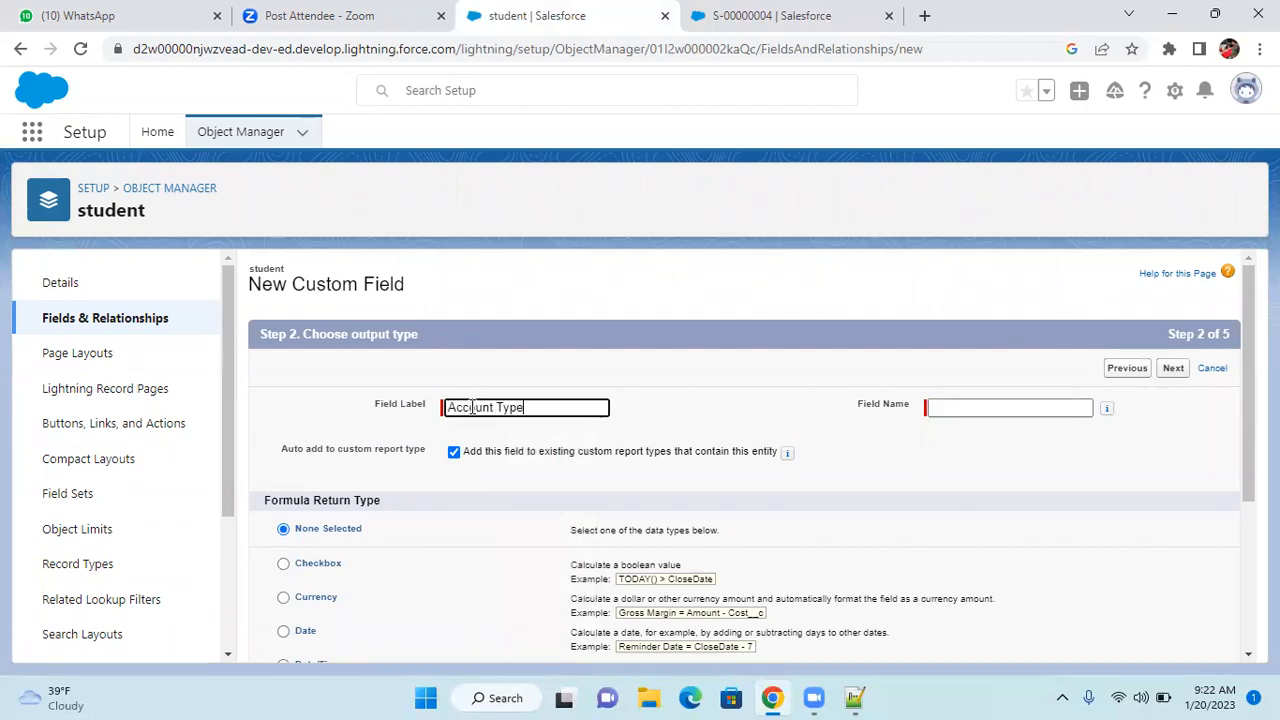
{"action": "key", "text": "Tab"}
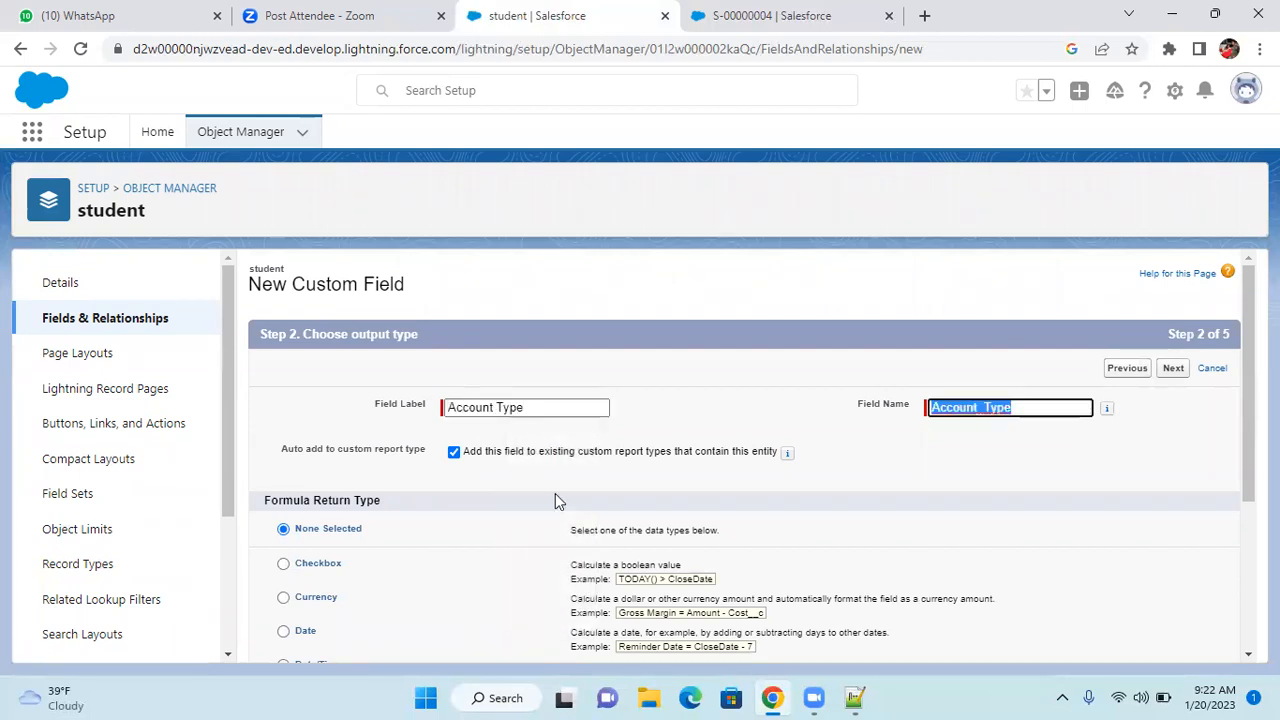
{"action": "scroll", "coordinate": [290, 620], "scroll_direction": "down", "scroll_amount": 3}
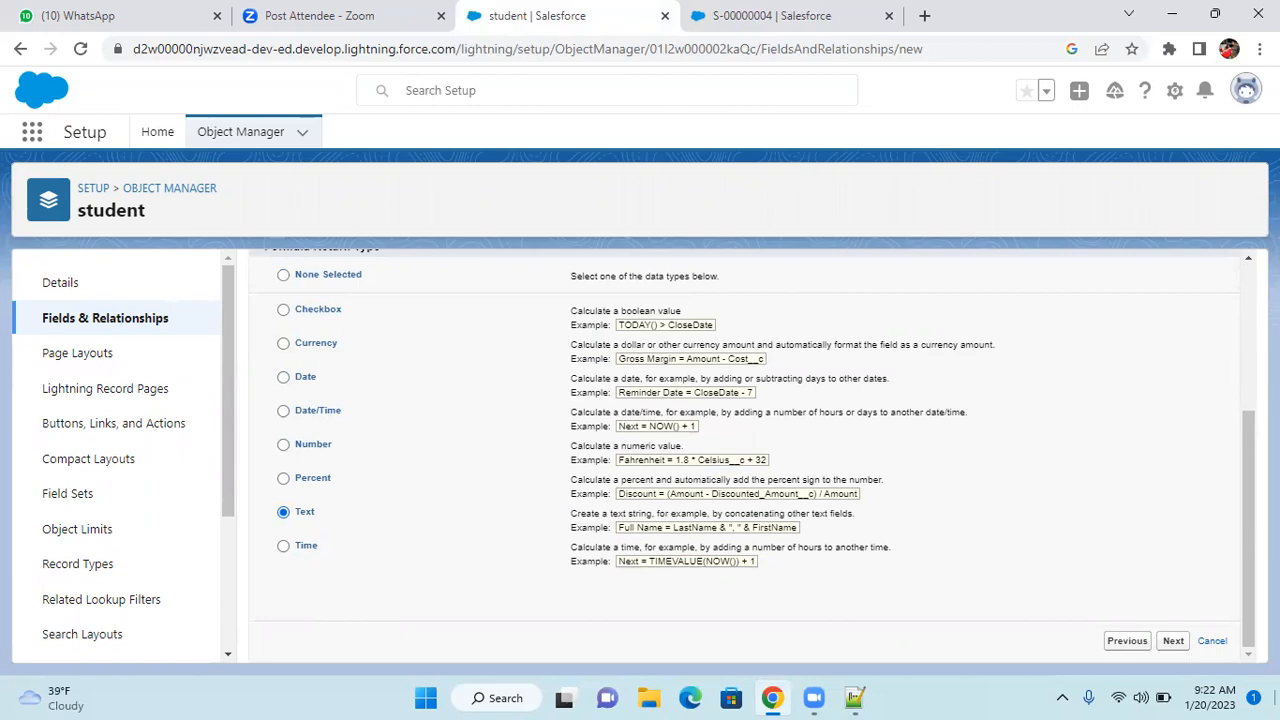
{"action": "left_click", "coordinate": [1172, 644]}
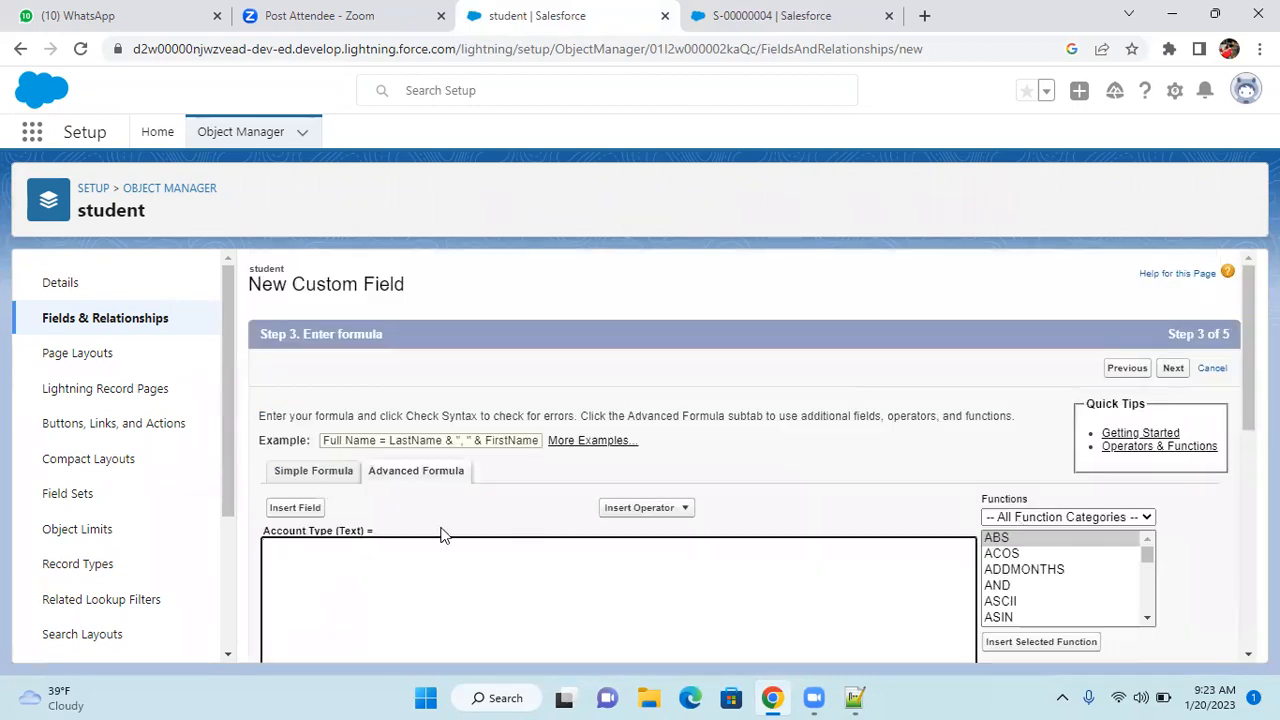
Step: Insert the related Account's Type field, Account__r.Type, into the Account Type formula
{"action": "left_click", "coordinate": [300, 508]}
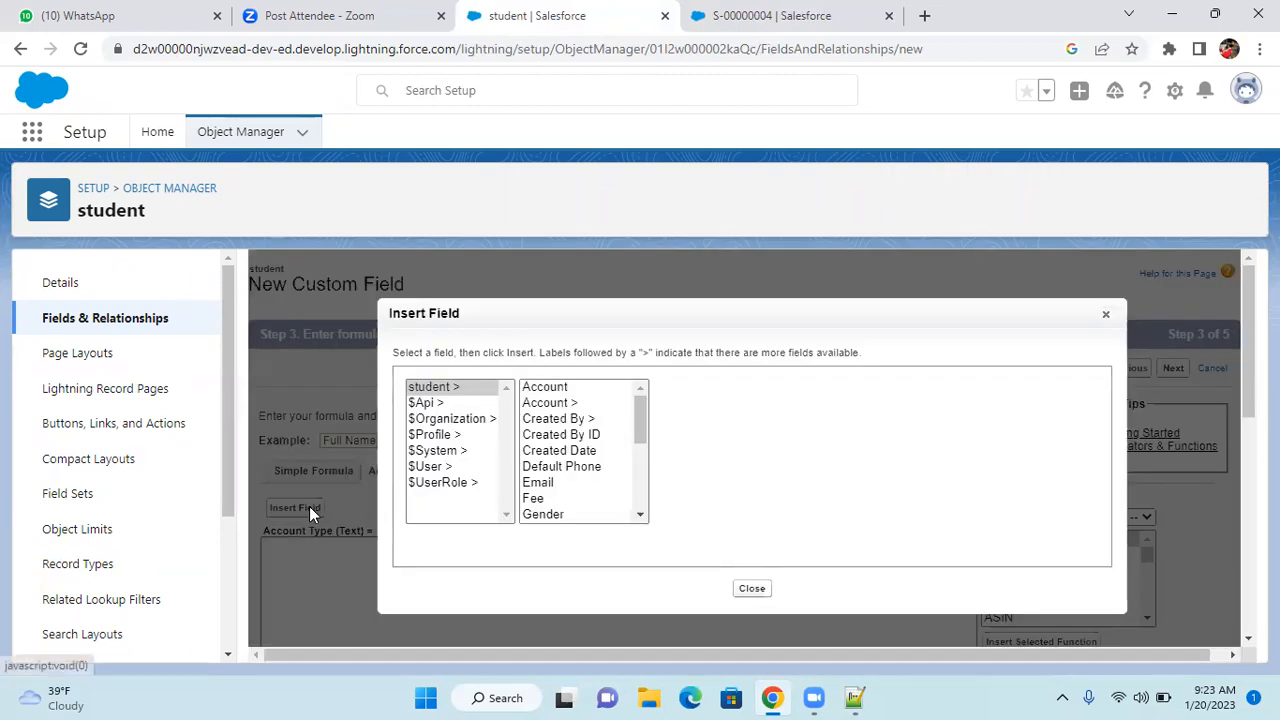
{"action": "left_click", "coordinate": [567, 404]}
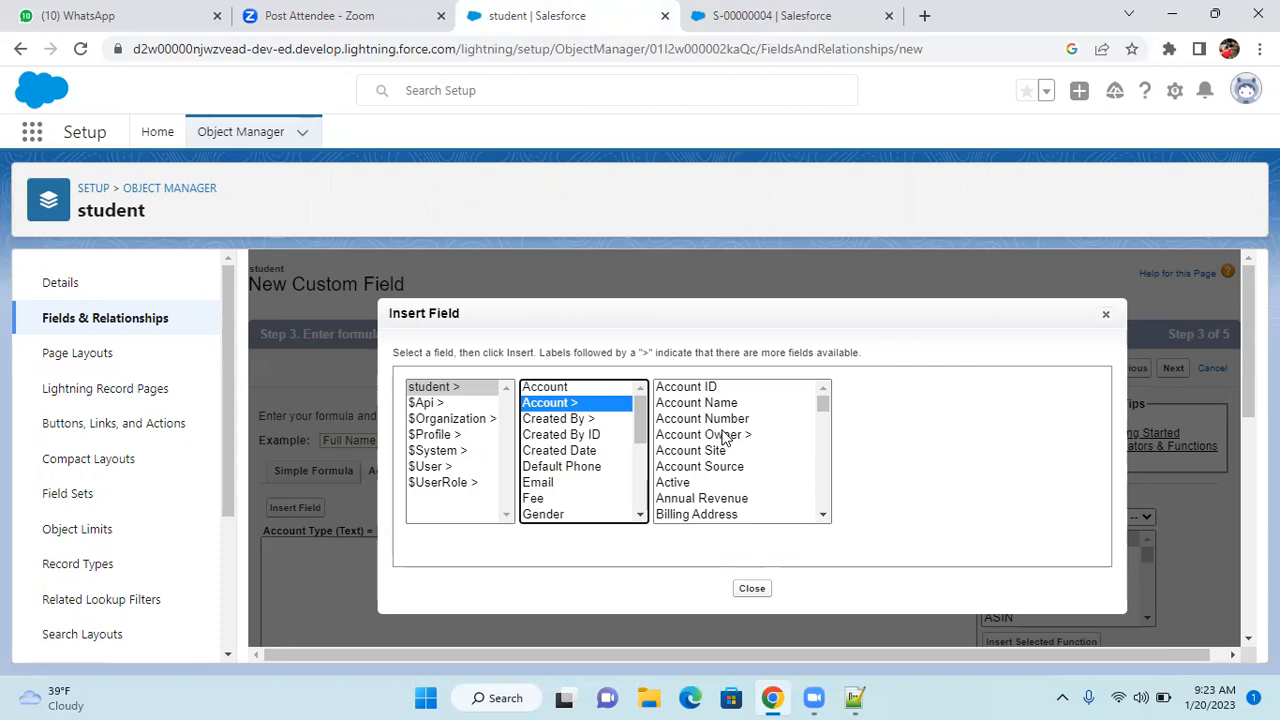
{"action": "scroll", "coordinate": [727, 440], "scroll_direction": "down", "scroll_amount": 6}
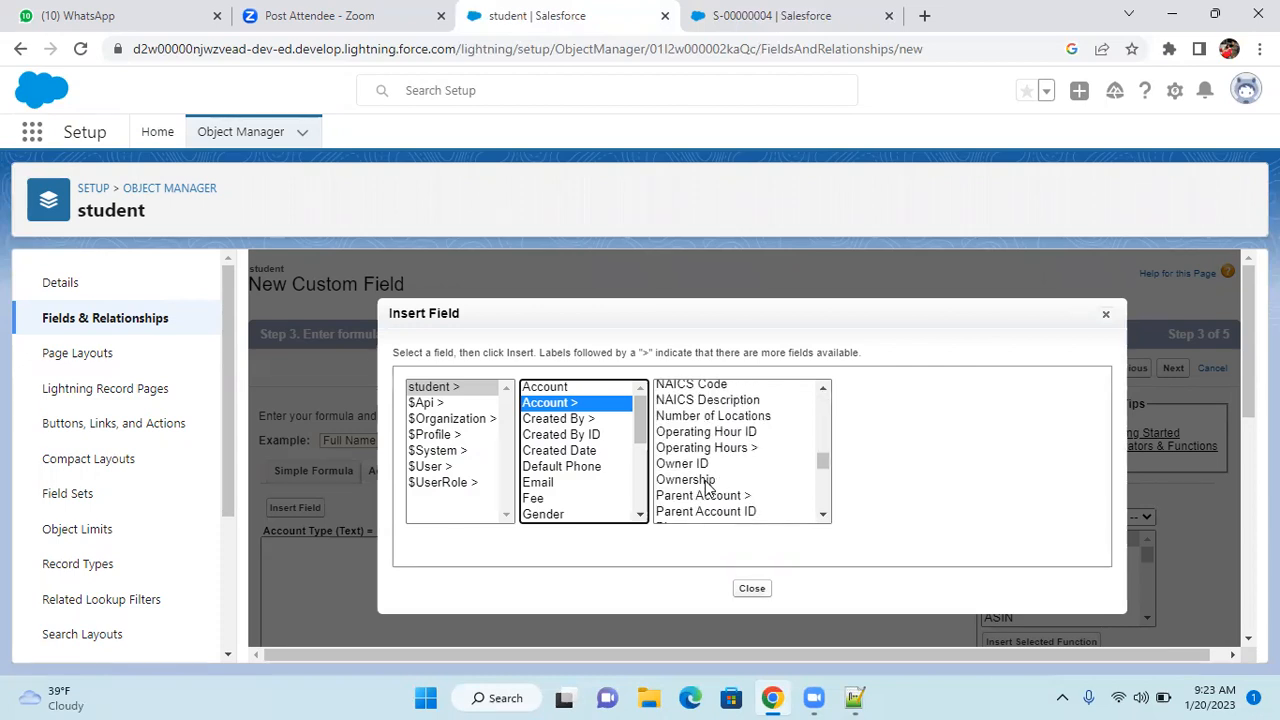
{"action": "scroll", "coordinate": [706, 485], "scroll_direction": "down", "scroll_amount": 2}
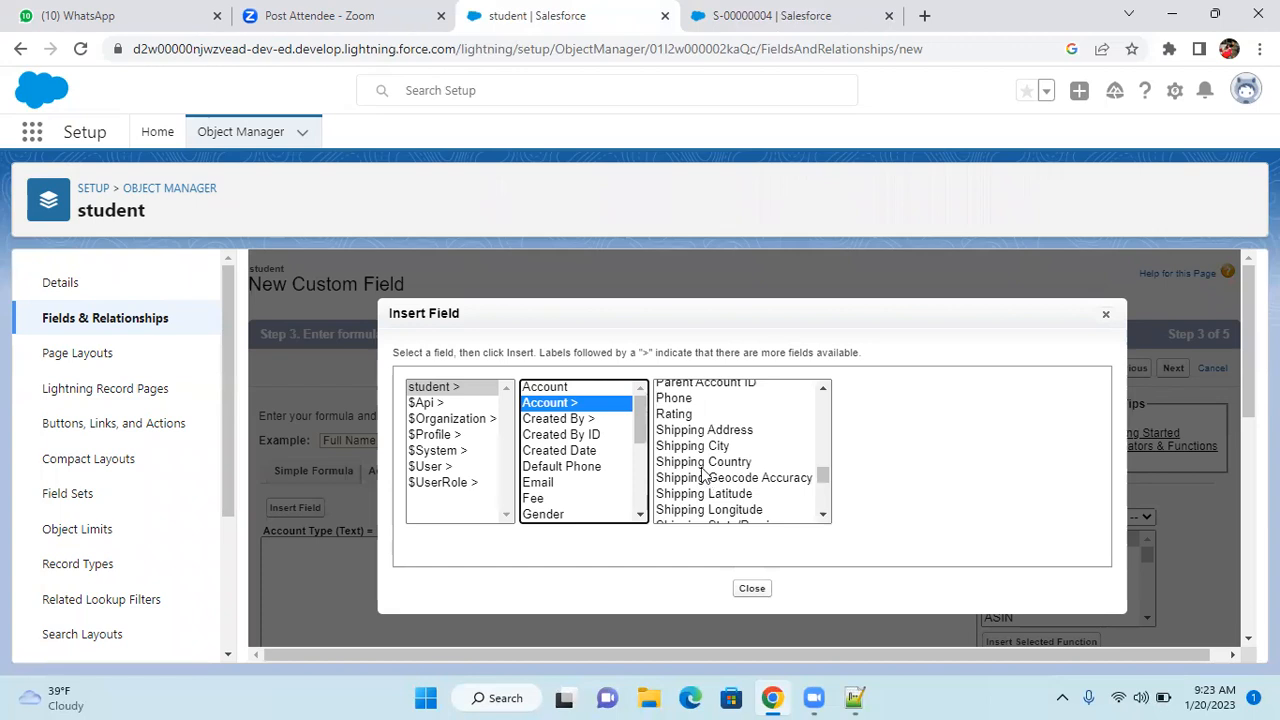
{"action": "left_click", "coordinate": [702, 467]}
{"action": "type", "text": "ty"}
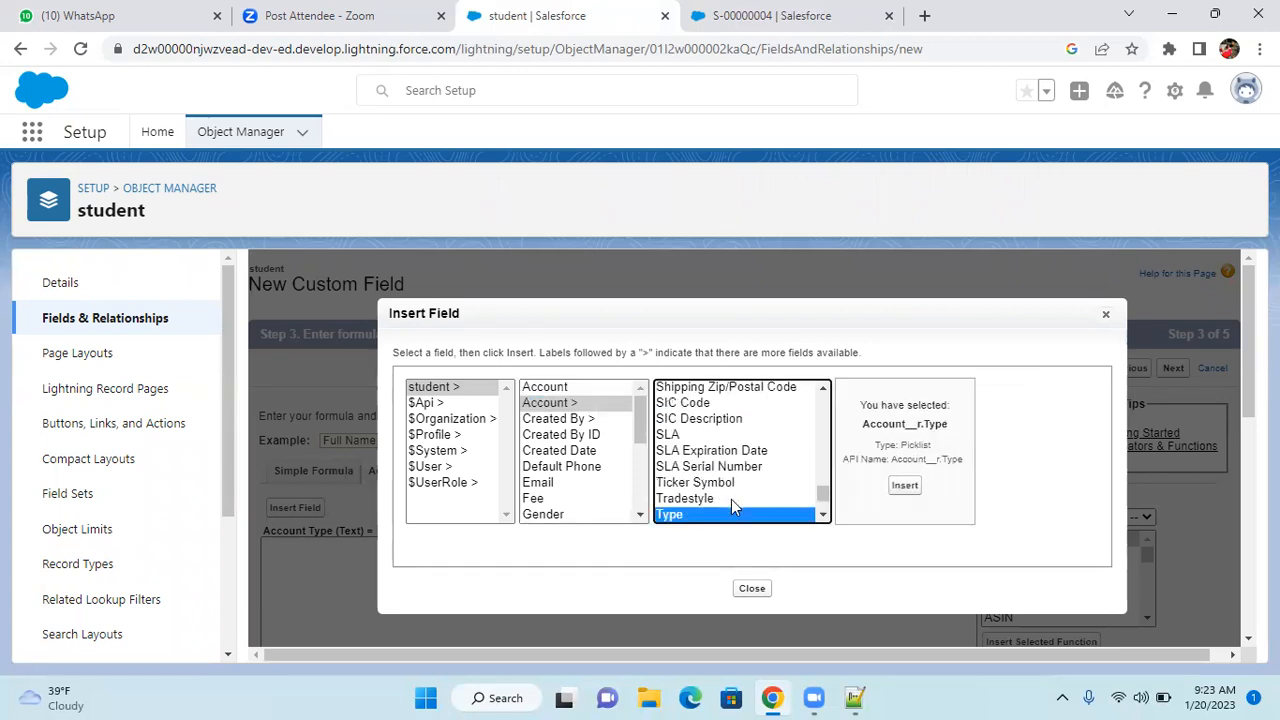
{"action": "left_click", "coordinate": [908, 486]}
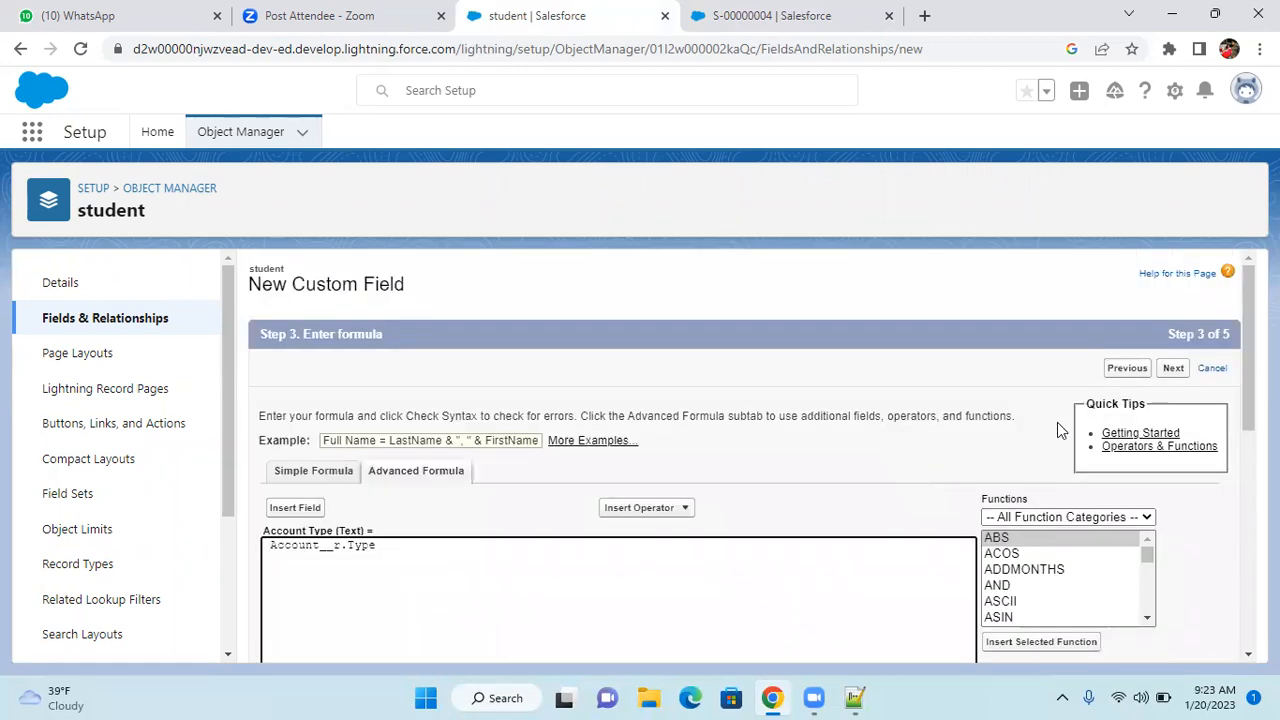
Step: Try to proceed with only Account__r.Type as the formula, and examine the syntax check message
{"action": "left_click", "coordinate": [1173, 370]}
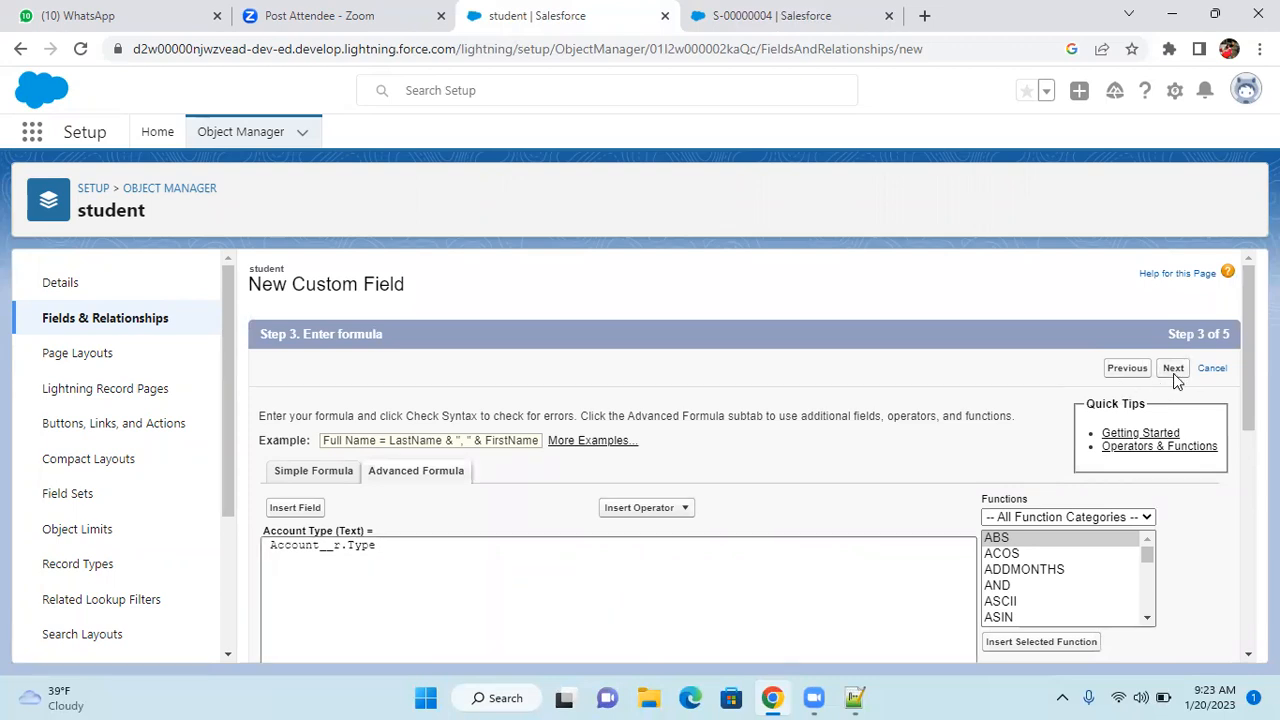
{"action": "left_click", "coordinate": [1173, 369]}
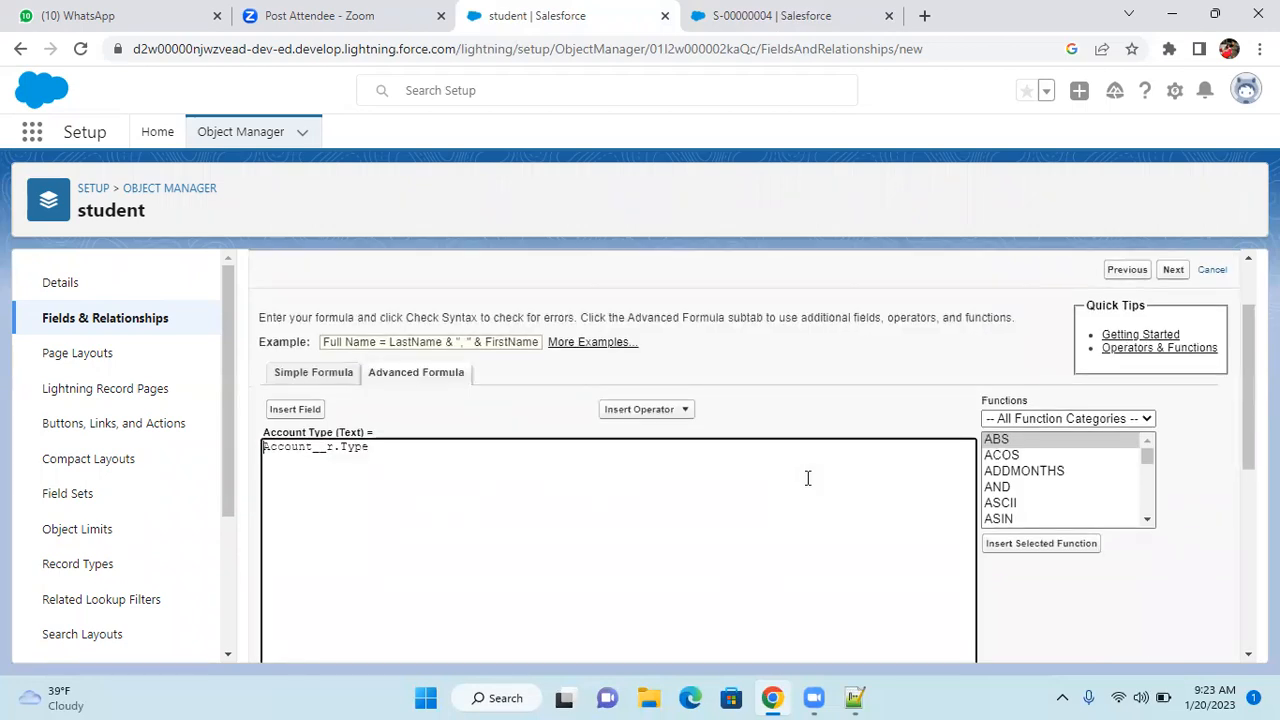
{"action": "scroll", "coordinate": [517, 383], "scroll_direction": "down", "scroll_amount": 5}
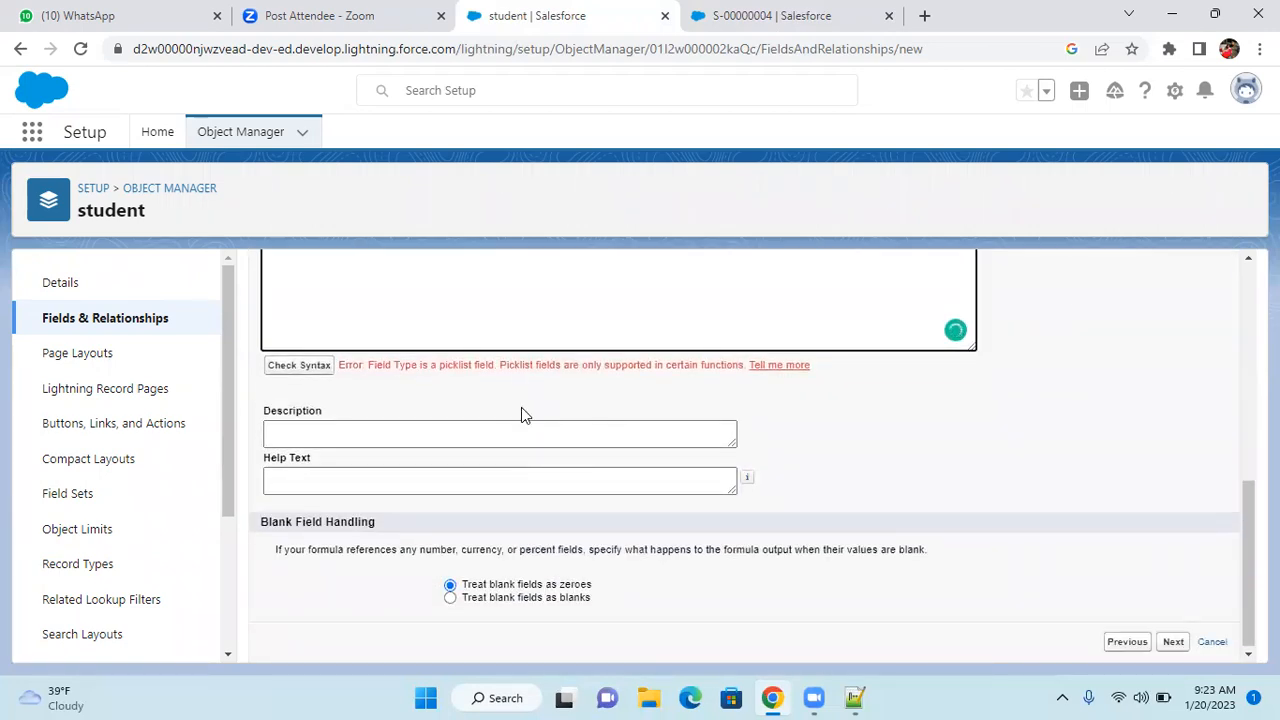
{"action": "scroll", "coordinate": [608, 377], "scroll_direction": "up", "scroll_amount": 3}
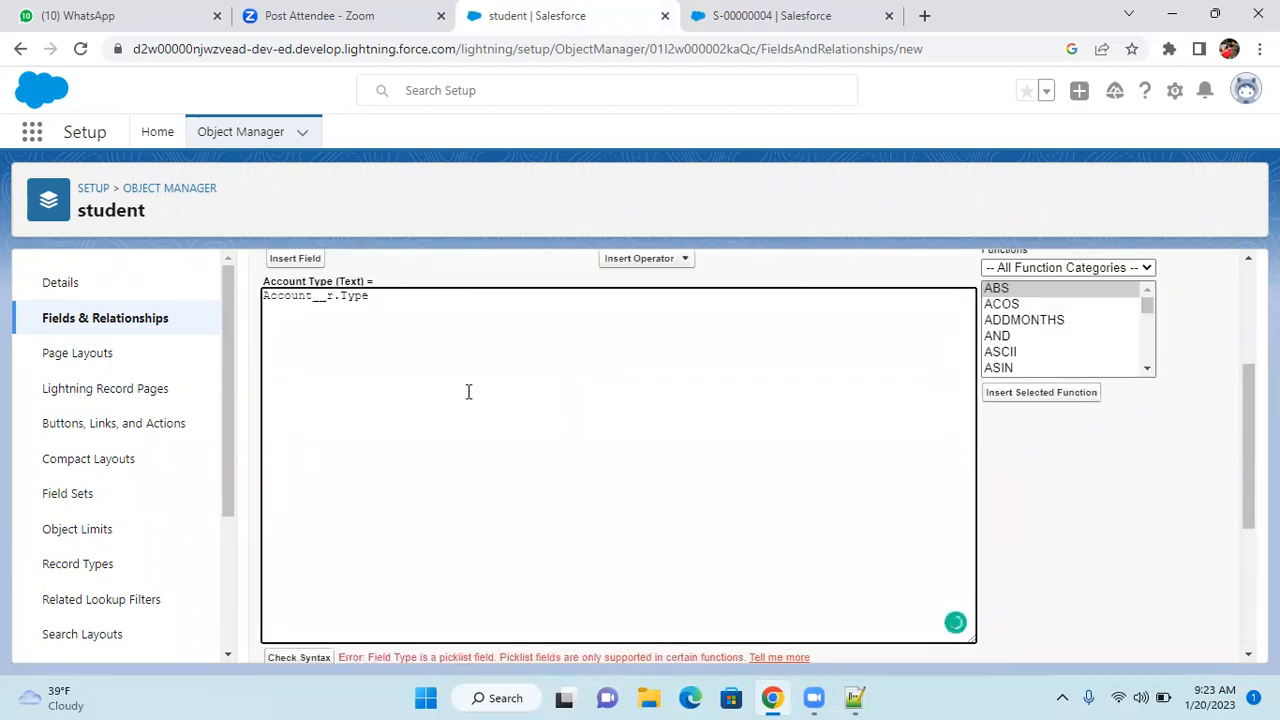